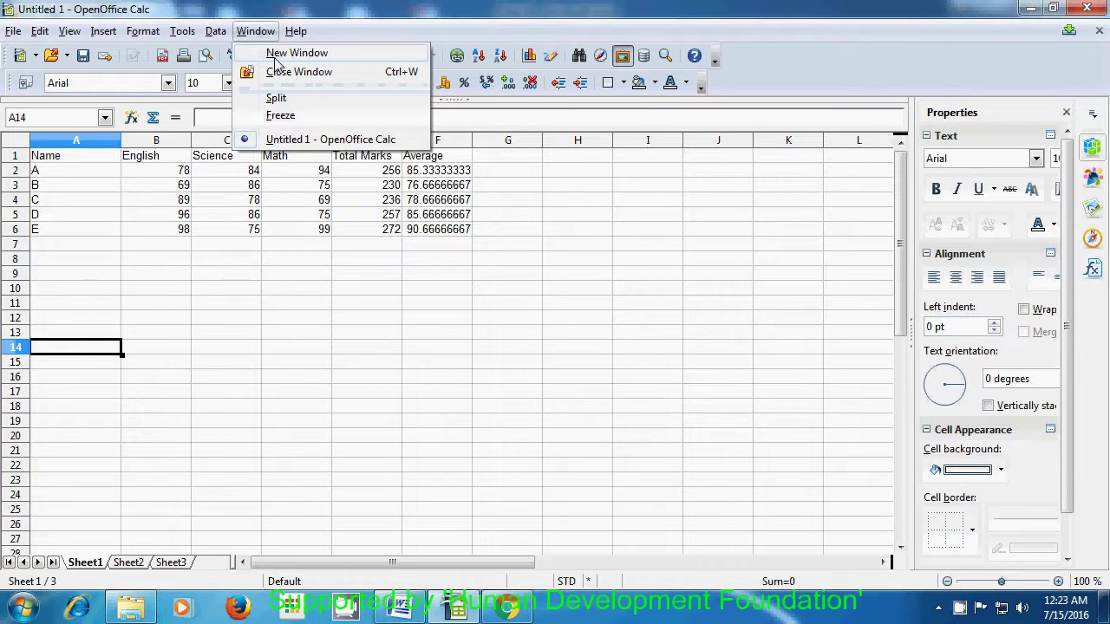
# Open a second window of the same spreadsheet and move it down so both windows can be compared.
pyautogui.click(275, 56)
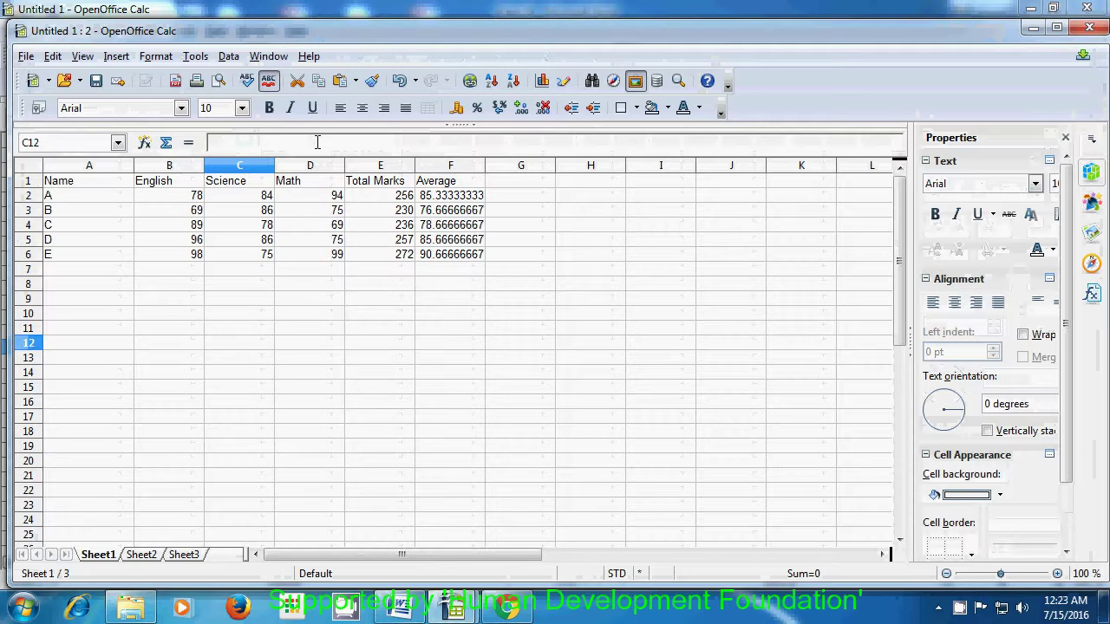
pyautogui.moveTo(337, 36); pyautogui.dragTo(354, 286)
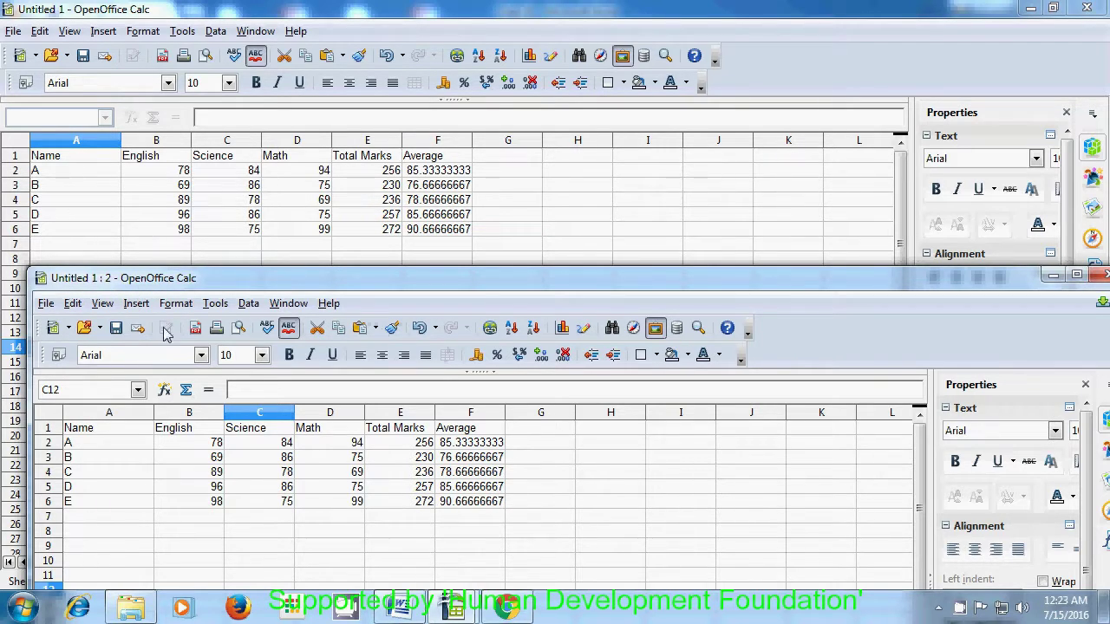
pyautogui.moveTo(241, 282); pyautogui.dragTo(217, 42)
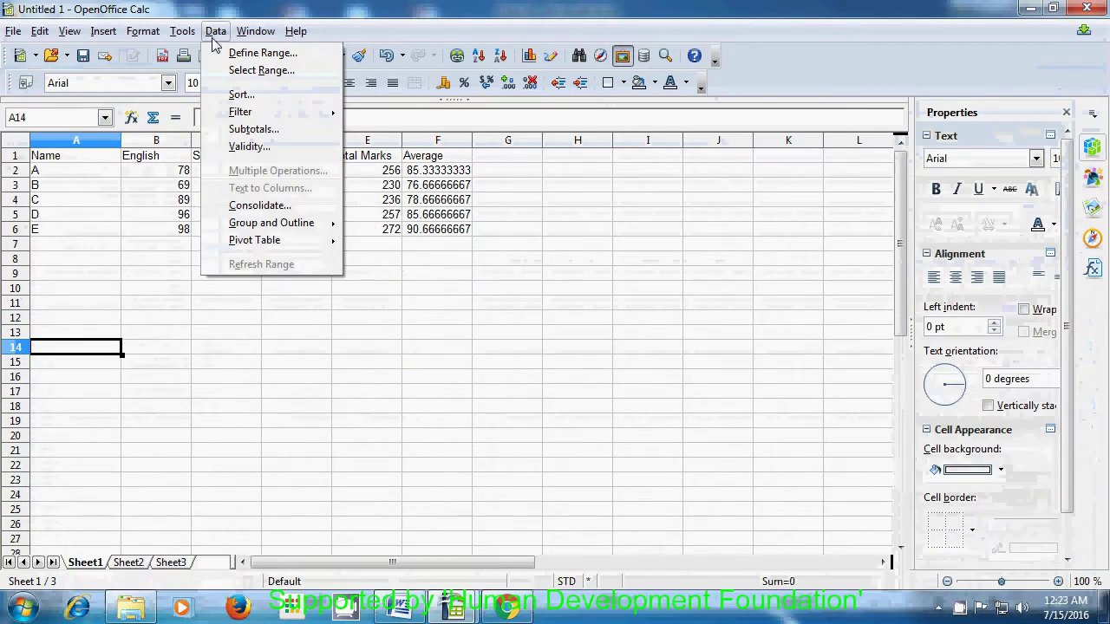
# Close the original spreadsheet window, leaving the second one open.
pyautogui.click(225, 334)
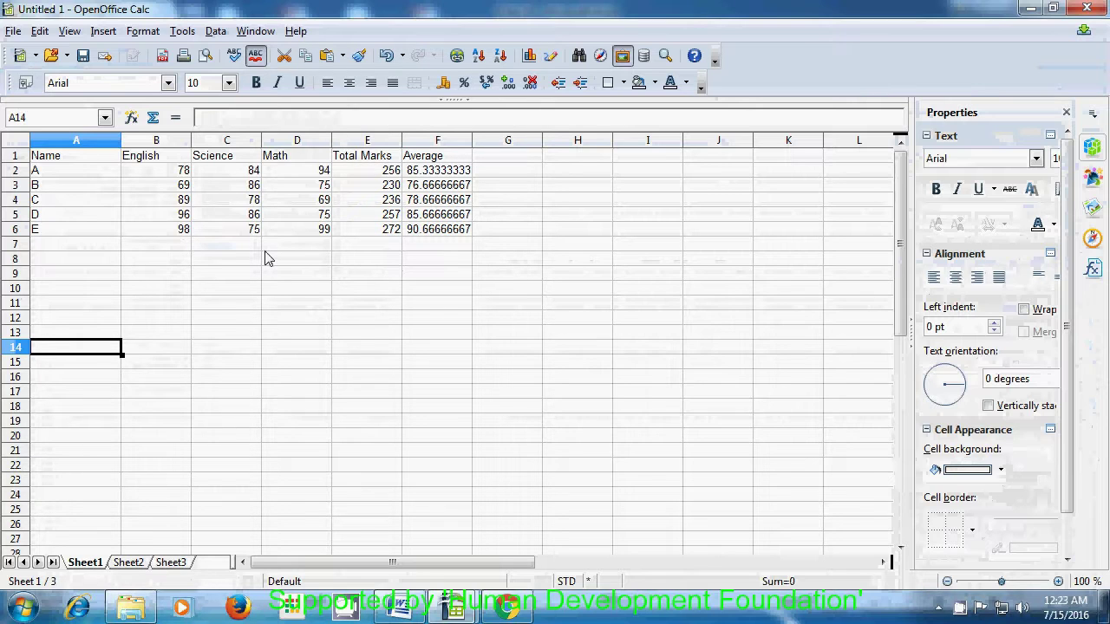
pyautogui.click(1084, 10)
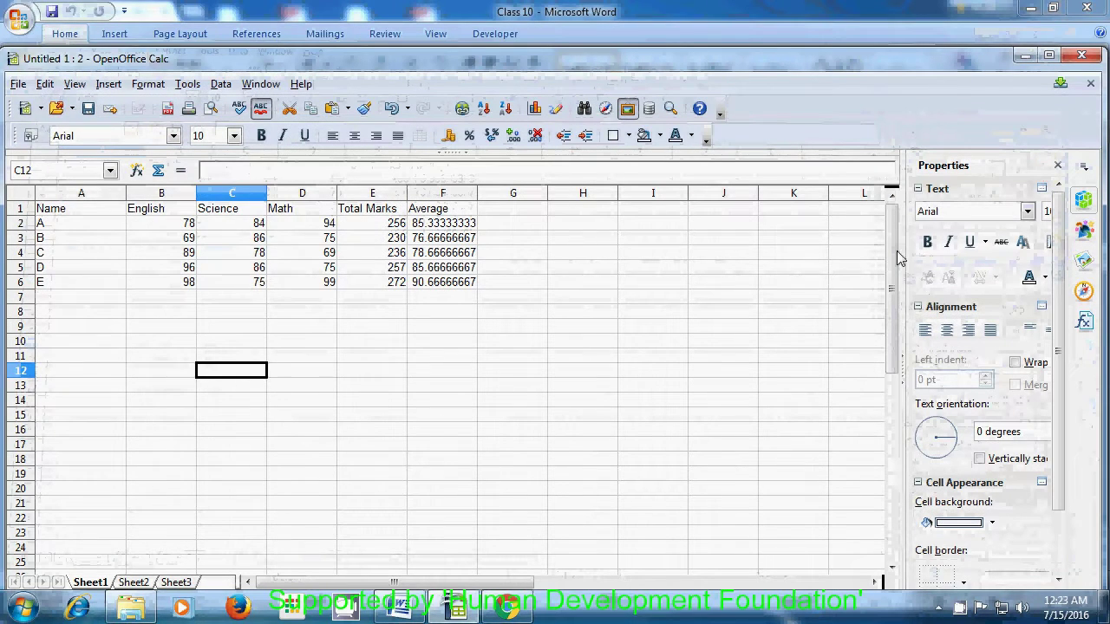
pyautogui.click(785, 284)
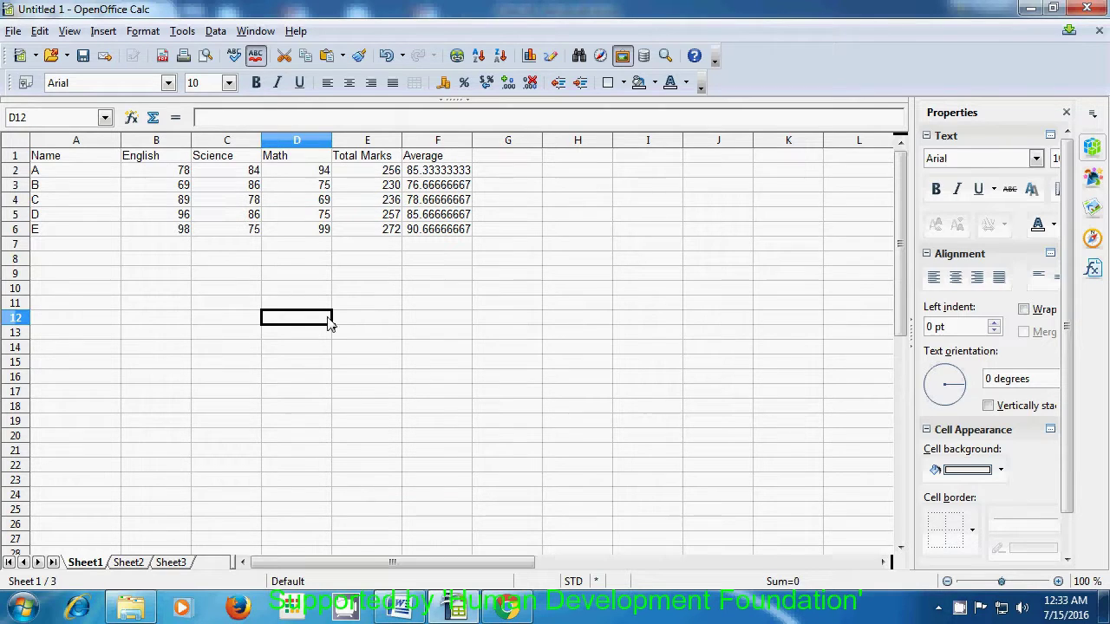
# Split the sheet into four panes at cell G7, just below and beside the marks table.
pyautogui.click(480, 249)
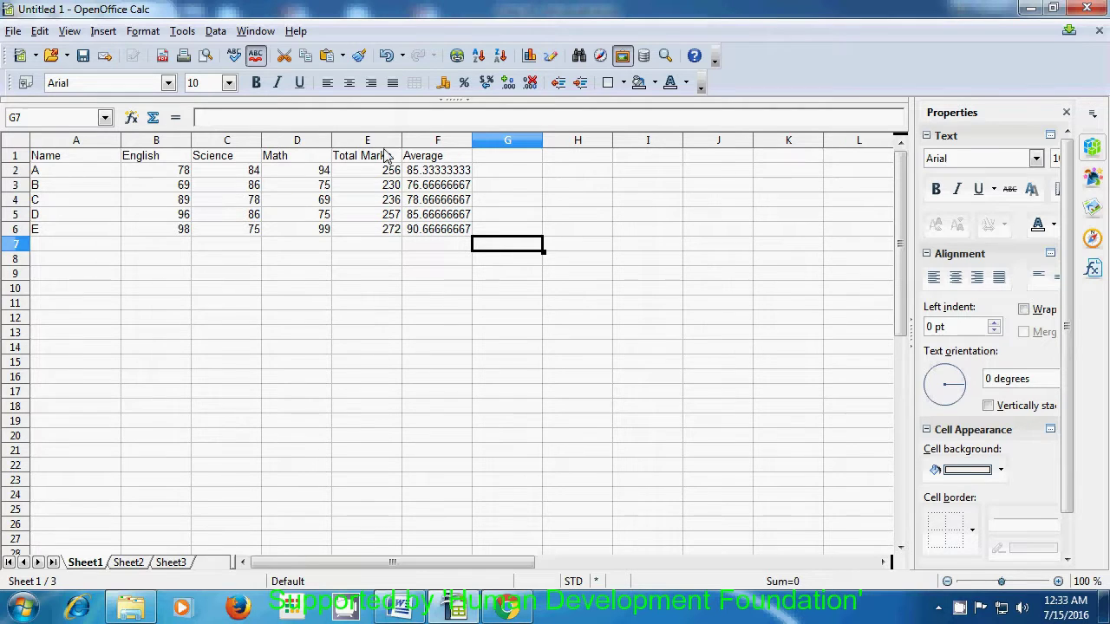
pyautogui.click(256, 33)
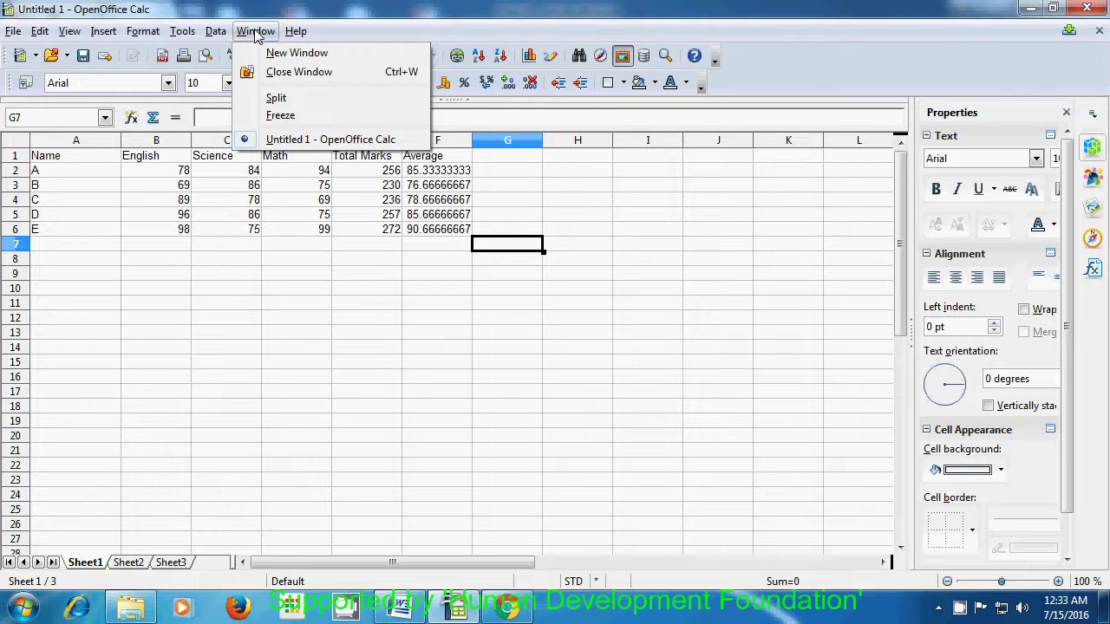
pyautogui.click(276, 100)
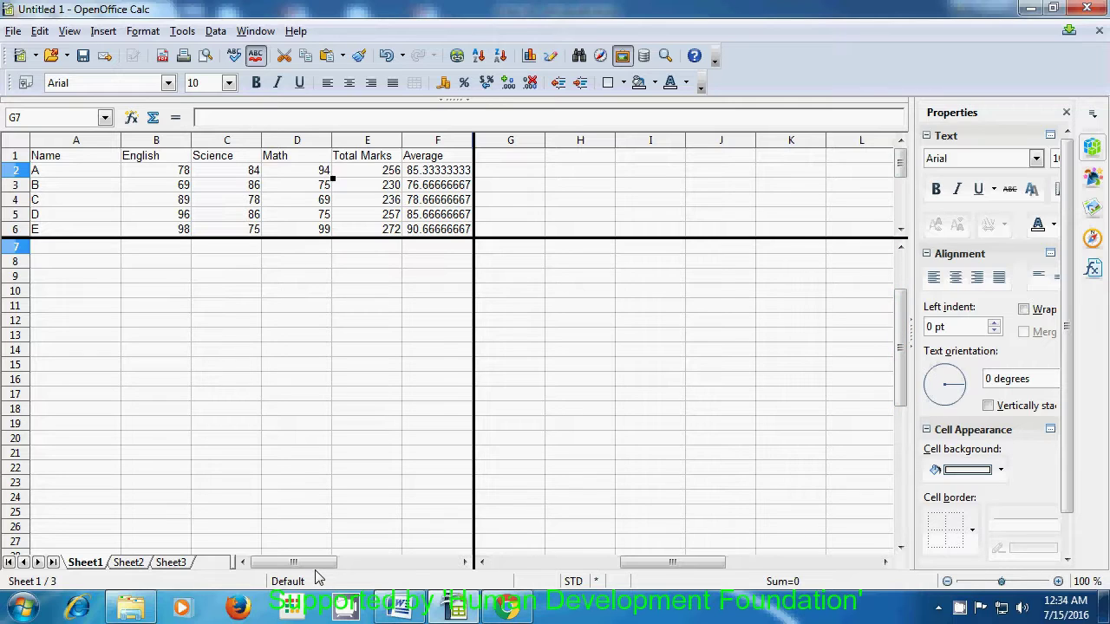
# Bring the marks table into view from its first row and column in all four split panes.
pyautogui.moveTo(315, 563); pyautogui.dragTo(268, 577)
pyautogui.moveTo(629, 572); pyautogui.dragTo(490, 570)
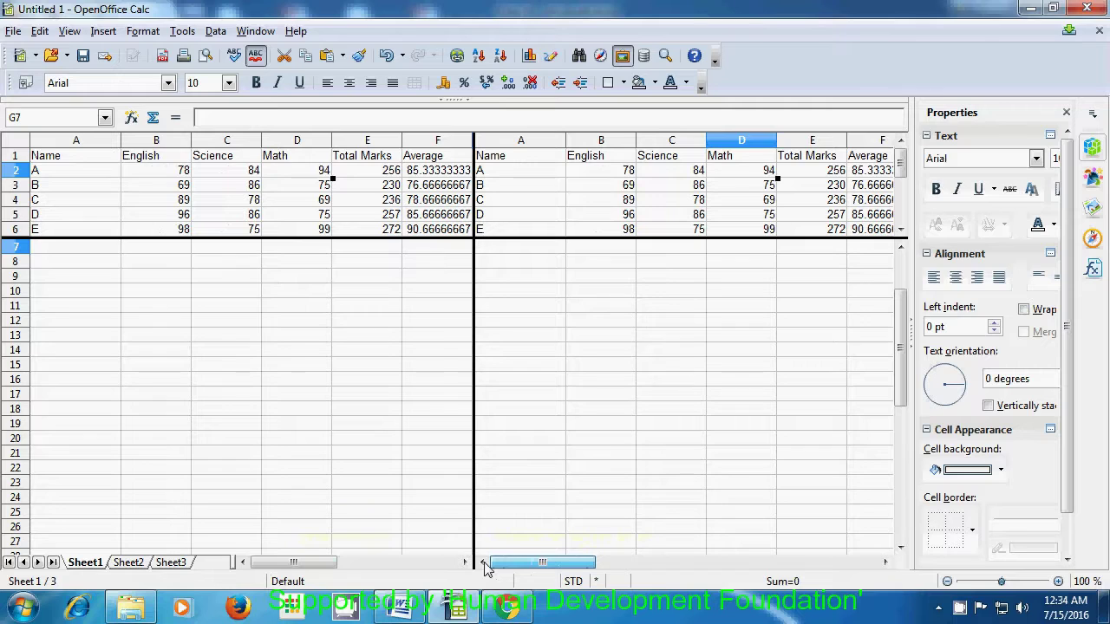
pyautogui.click(485, 563)
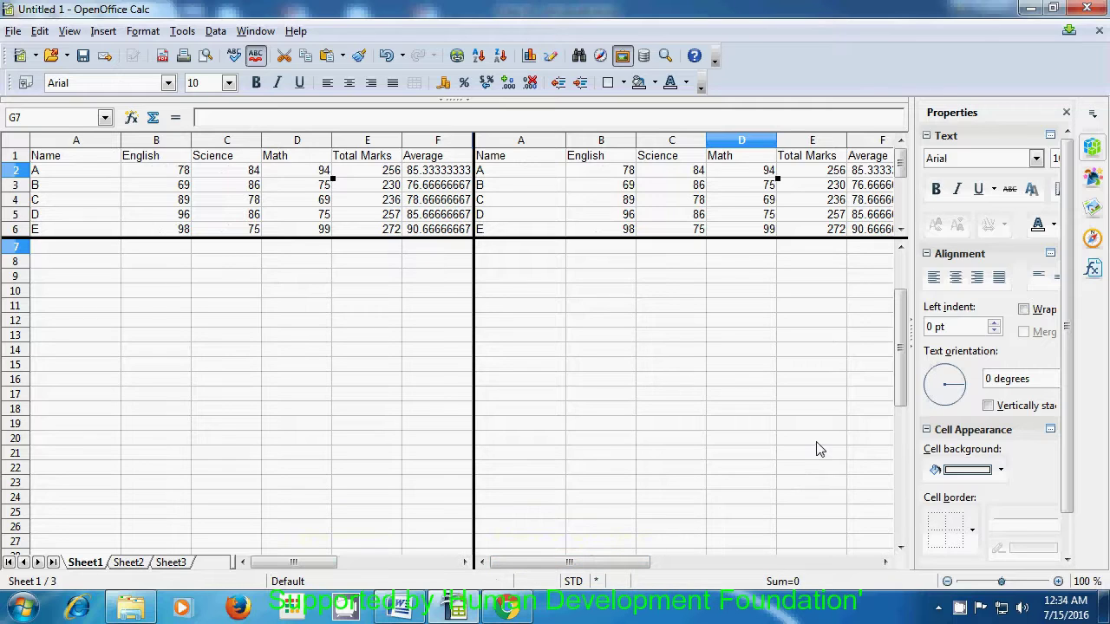
pyautogui.moveTo(900, 351); pyautogui.dragTo(889, 297)
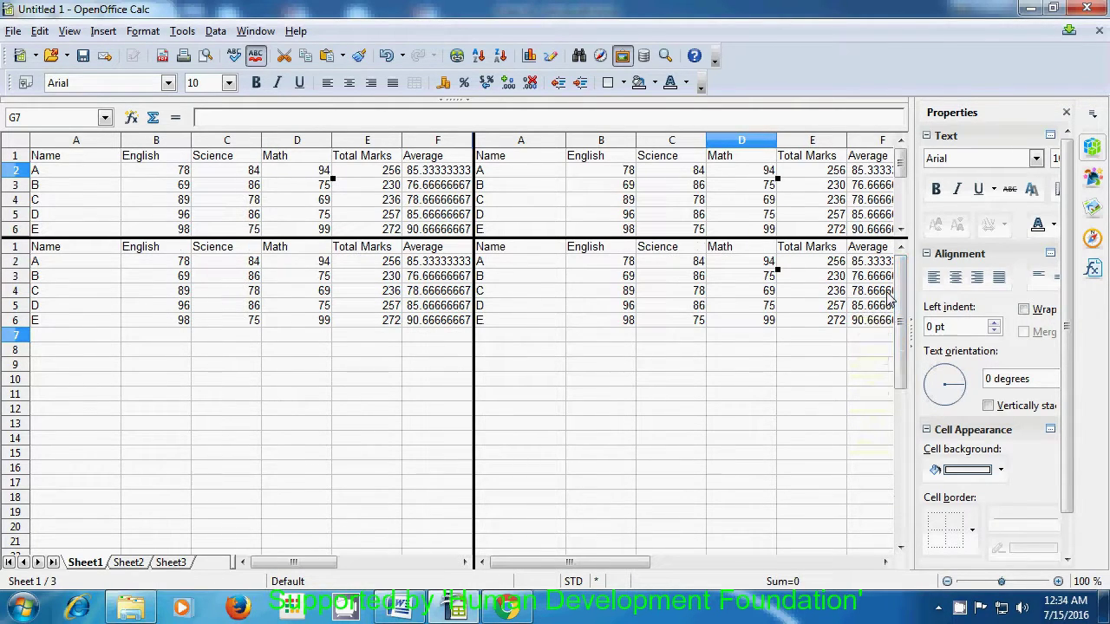
# Select cells in different panes, including B5, A4, E4 and E12, to compare how the selection shows in each.
pyautogui.click(280, 215)
pyautogui.click(605, 221)
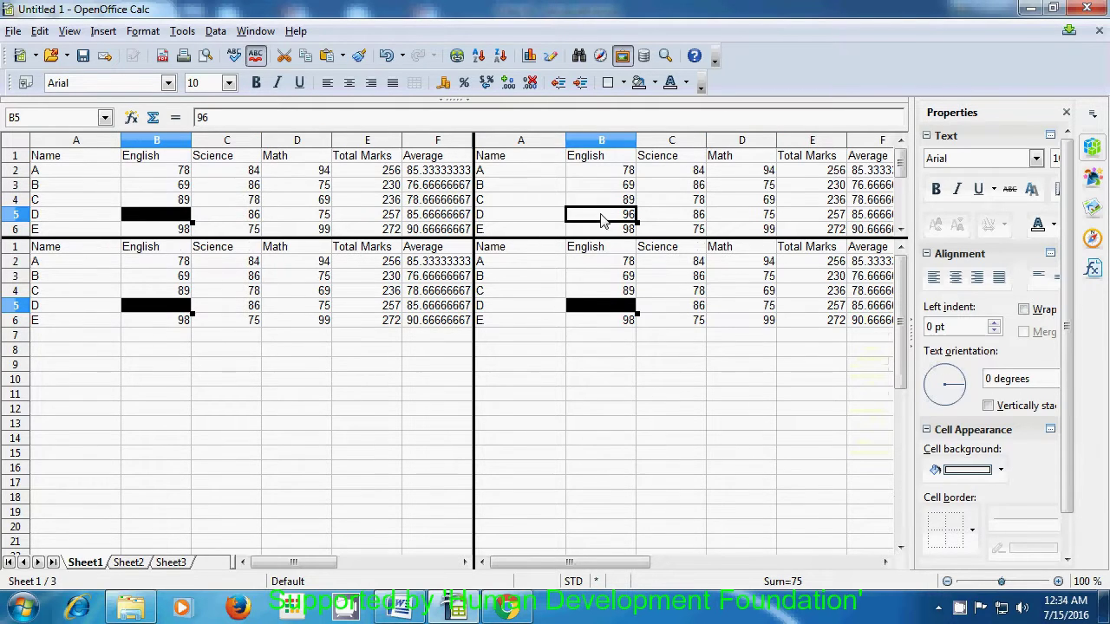
pyautogui.click(512, 293)
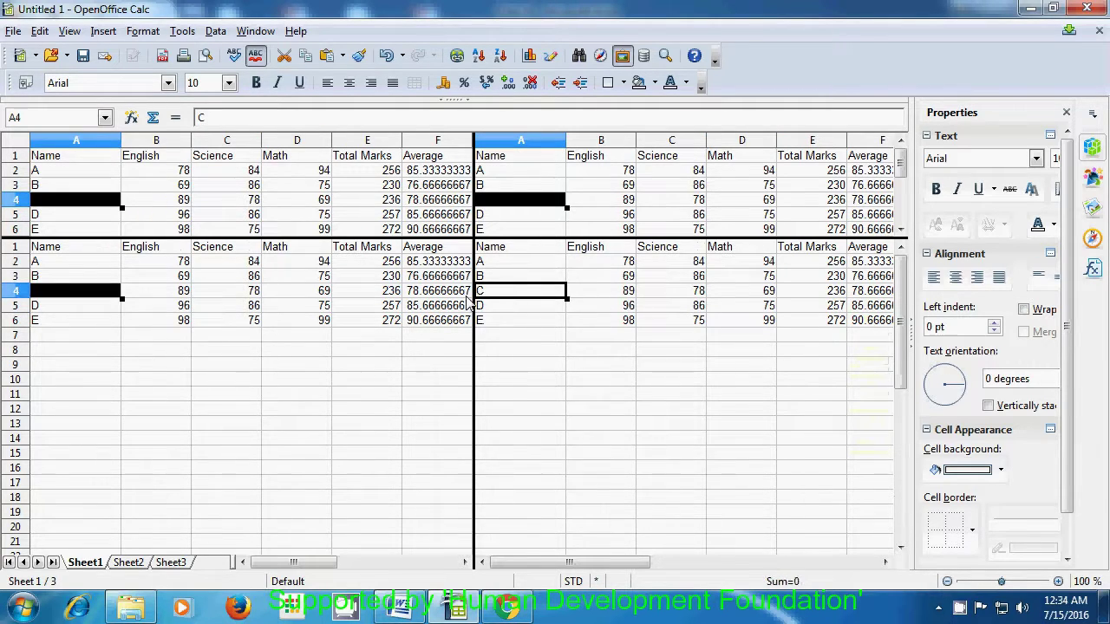
pyautogui.click(347, 295)
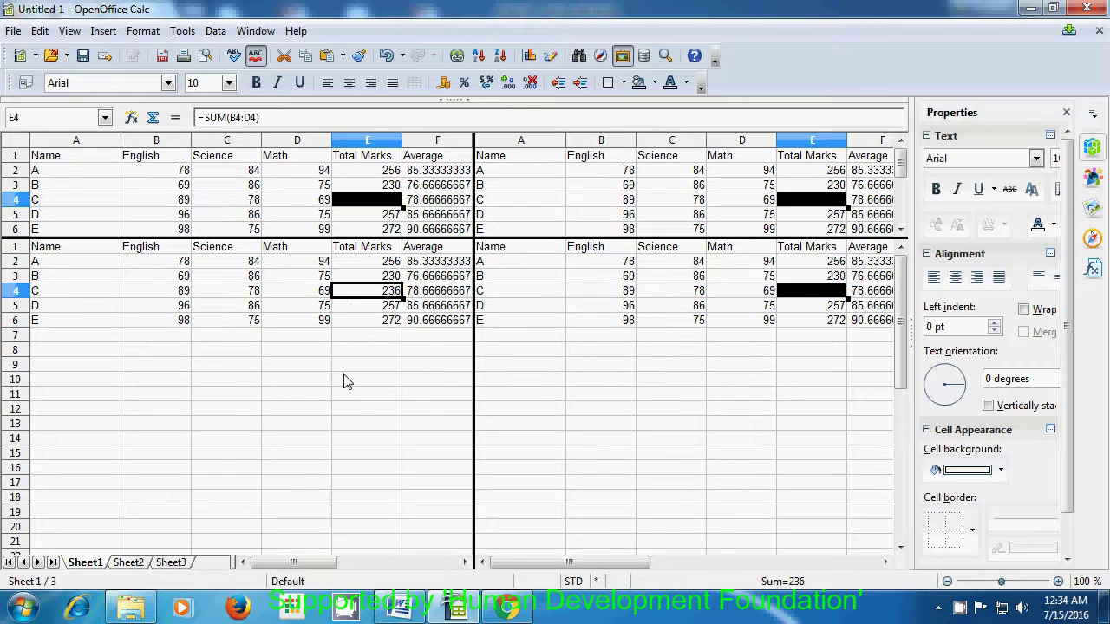
pyautogui.click(353, 408)
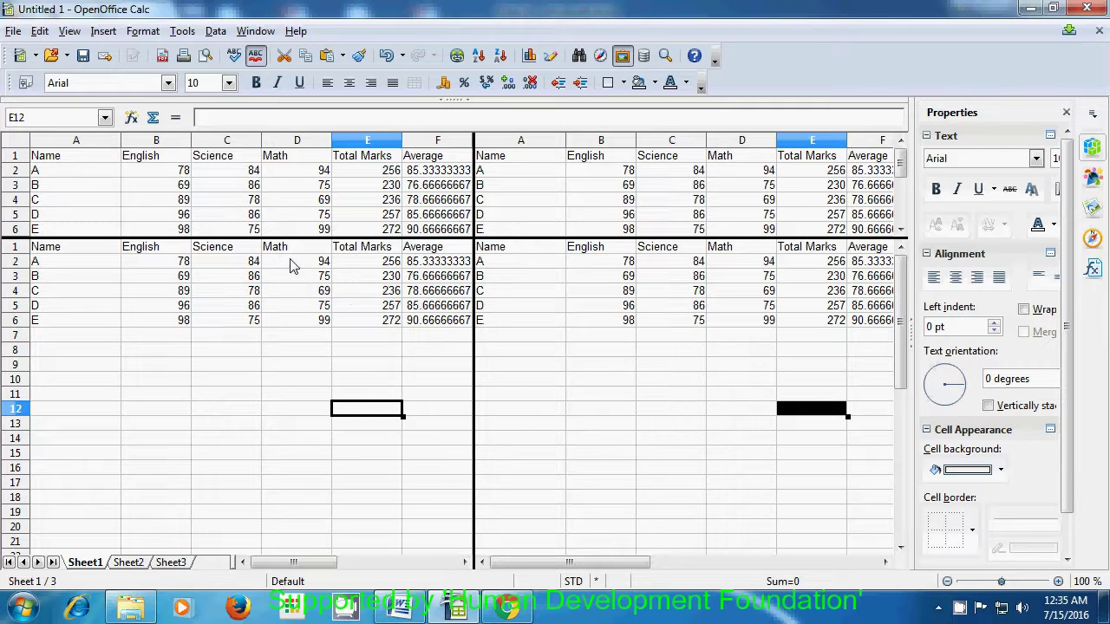
# Remove the split so the sheet is a single pane.
pyautogui.click(254, 32)
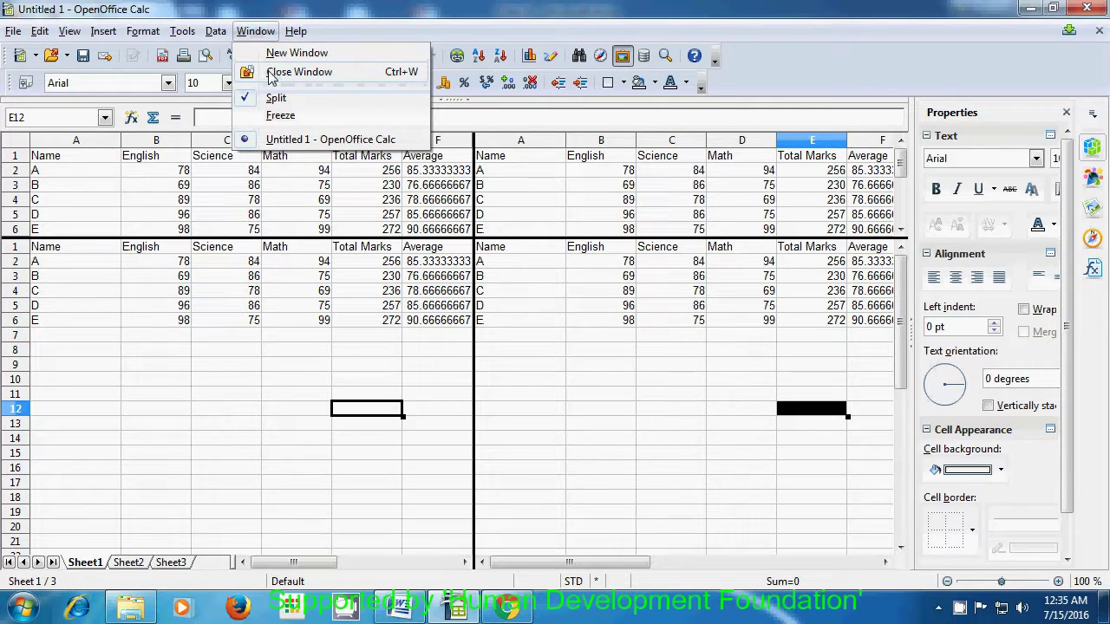
pyautogui.click(276, 98)
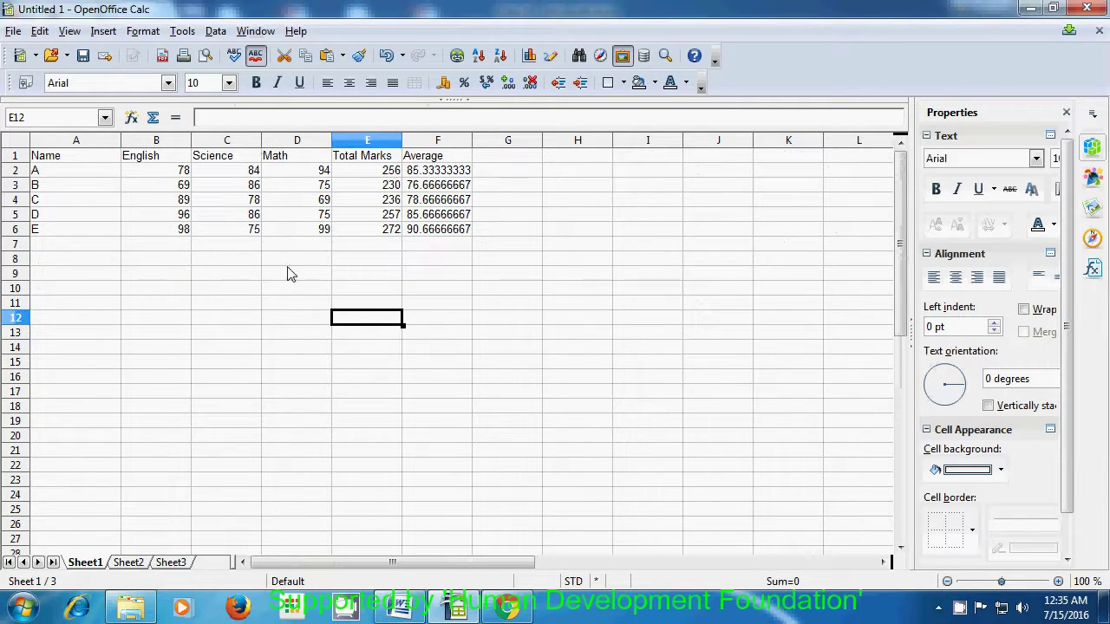
pyautogui.click(292, 306)
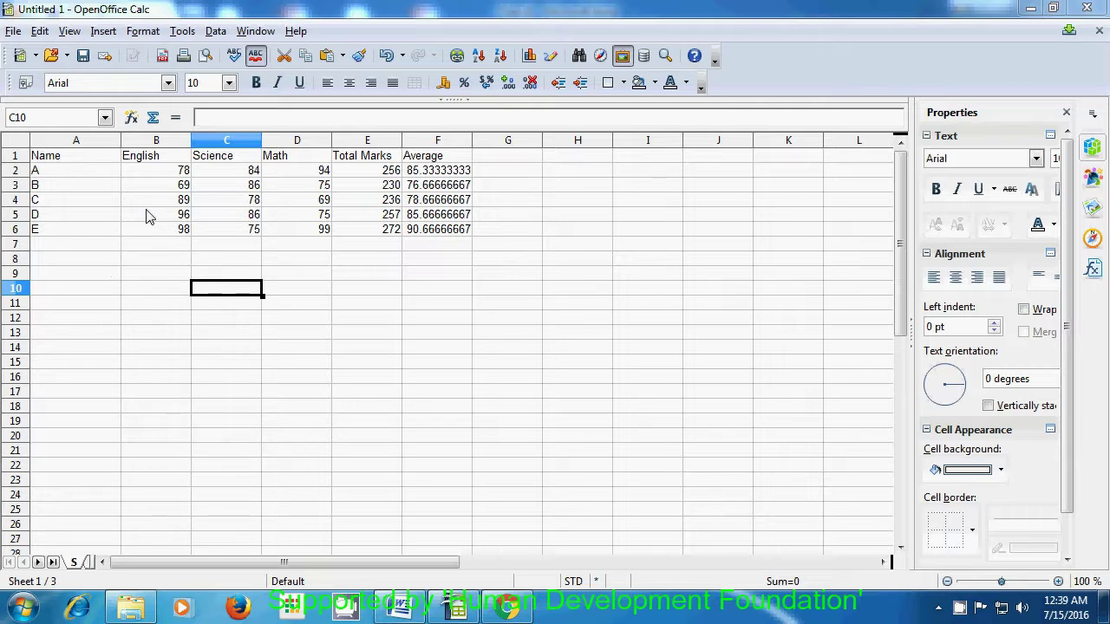
# Freeze the header row and the Name column by using cell B2 as the freeze point.
pyautogui.click(163, 173)
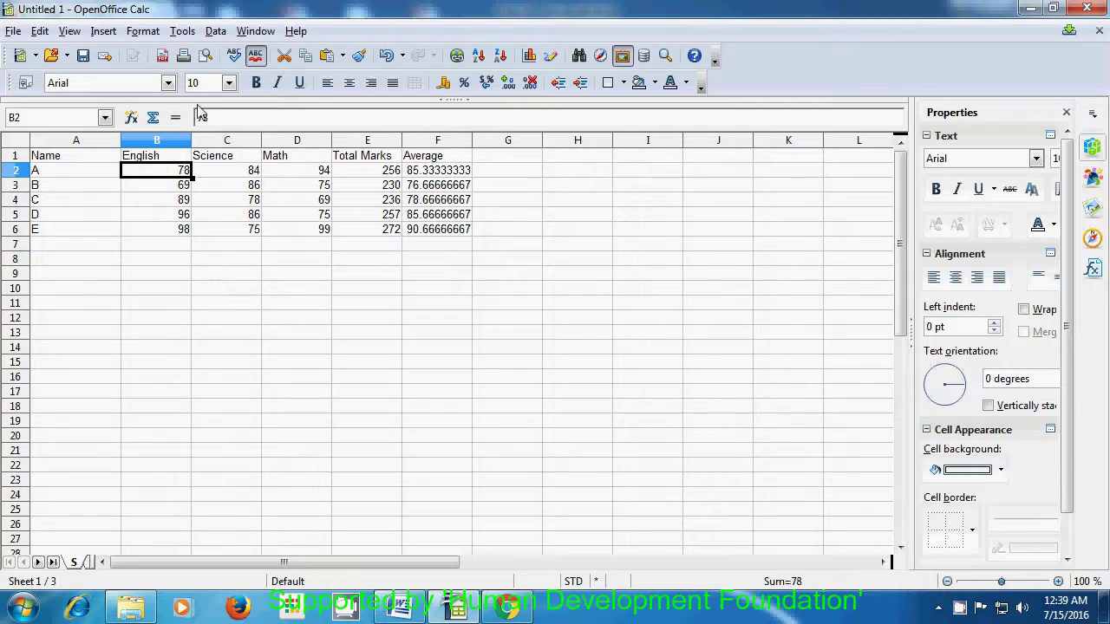
pyautogui.click(254, 34)
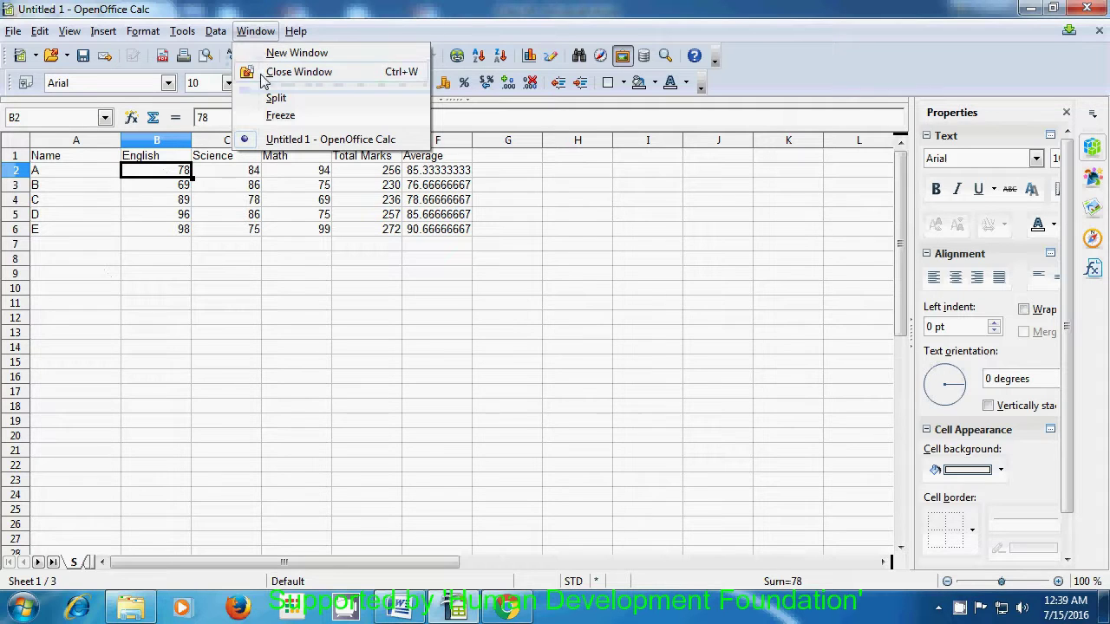
pyautogui.click(274, 118)
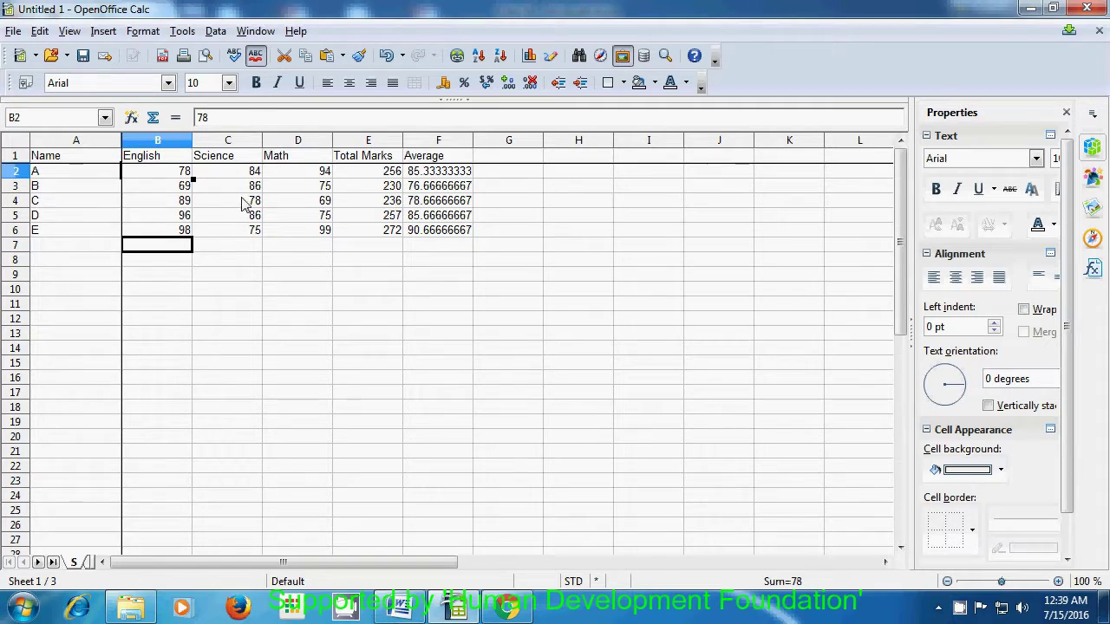
# Examine the frozen header row by scrolling far down the sheet and back to the first rows.
pyautogui.click(233, 251)
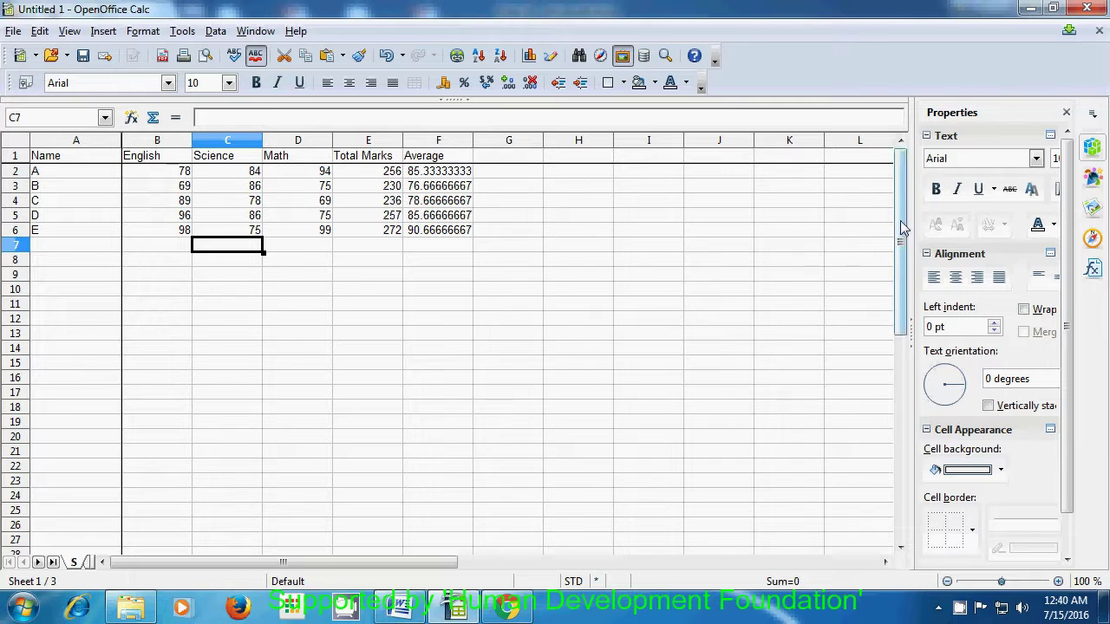
pyautogui.moveTo(901, 220); pyautogui.dragTo(904, 447)
pyautogui.scroll(-12, 741, 401)
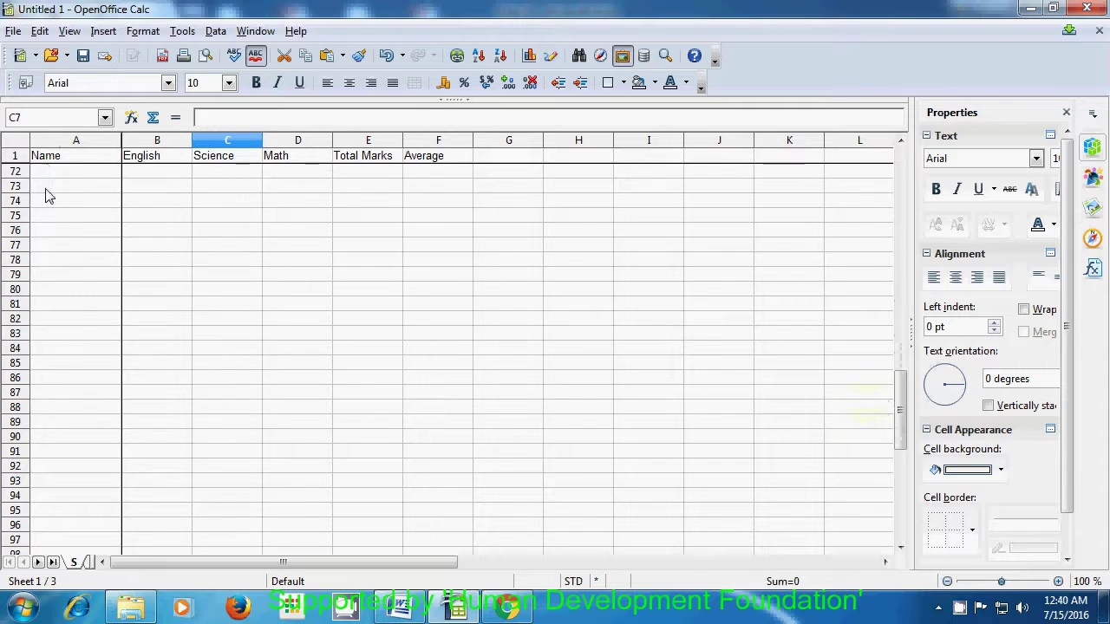
pyautogui.scroll(-1, 146, 431)
pyautogui.scroll(-7, 145, 431)
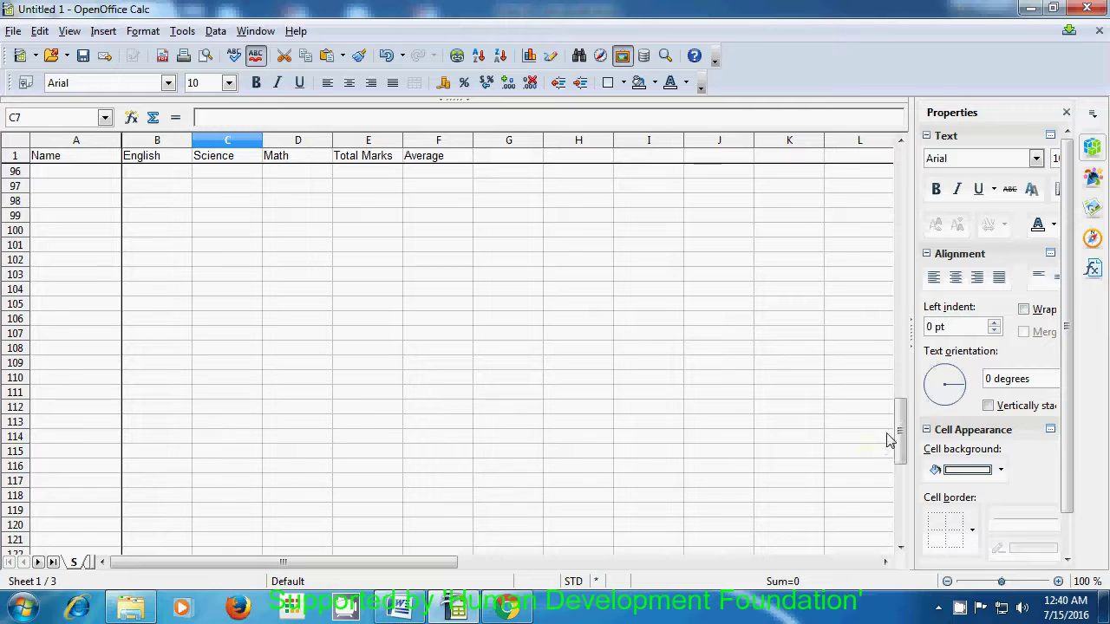
pyautogui.moveTo(900, 431); pyautogui.dragTo(902, 156)
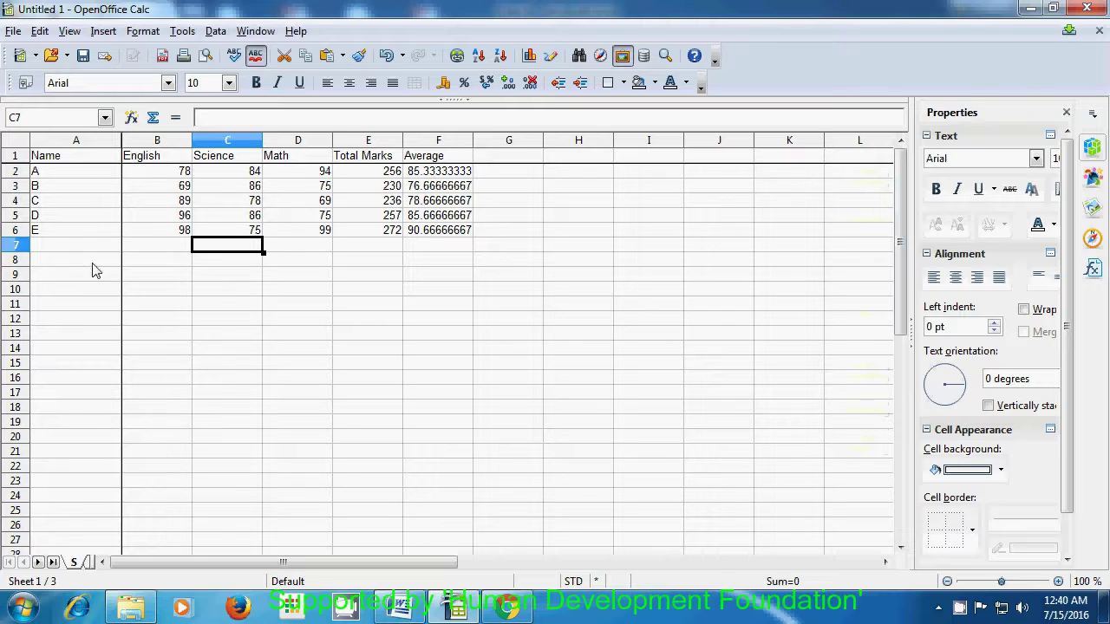
# Examine the frozen Name column by scrolling across the distant columns and back to the marks table.
pyautogui.moveTo(184, 563); pyautogui.dragTo(798, 555)
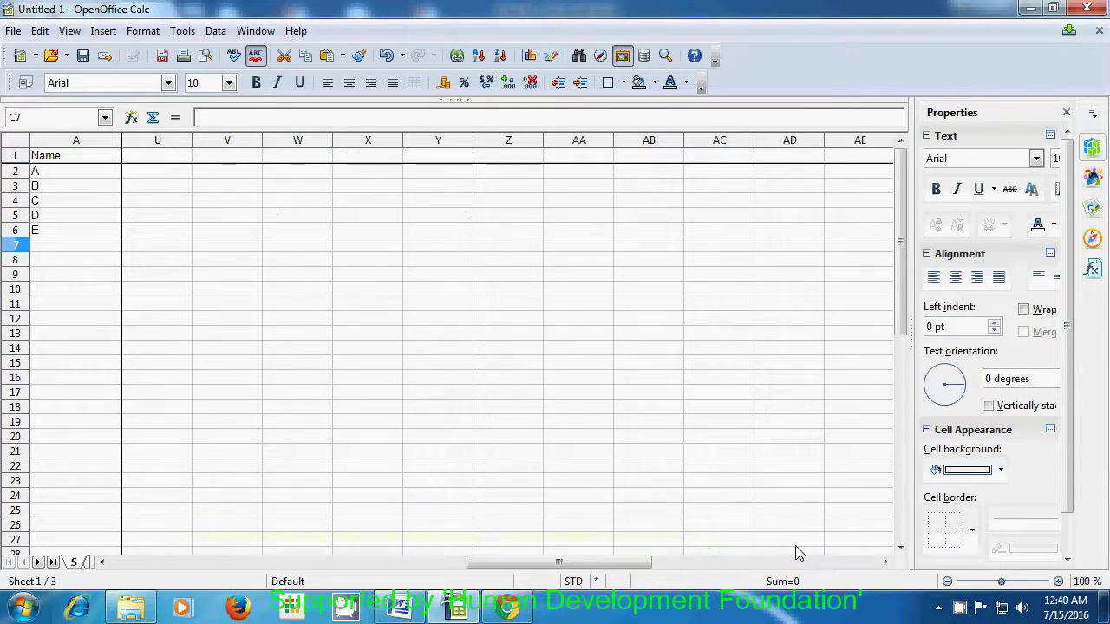
pyautogui.moveTo(621, 568); pyautogui.dragTo(727, 577)
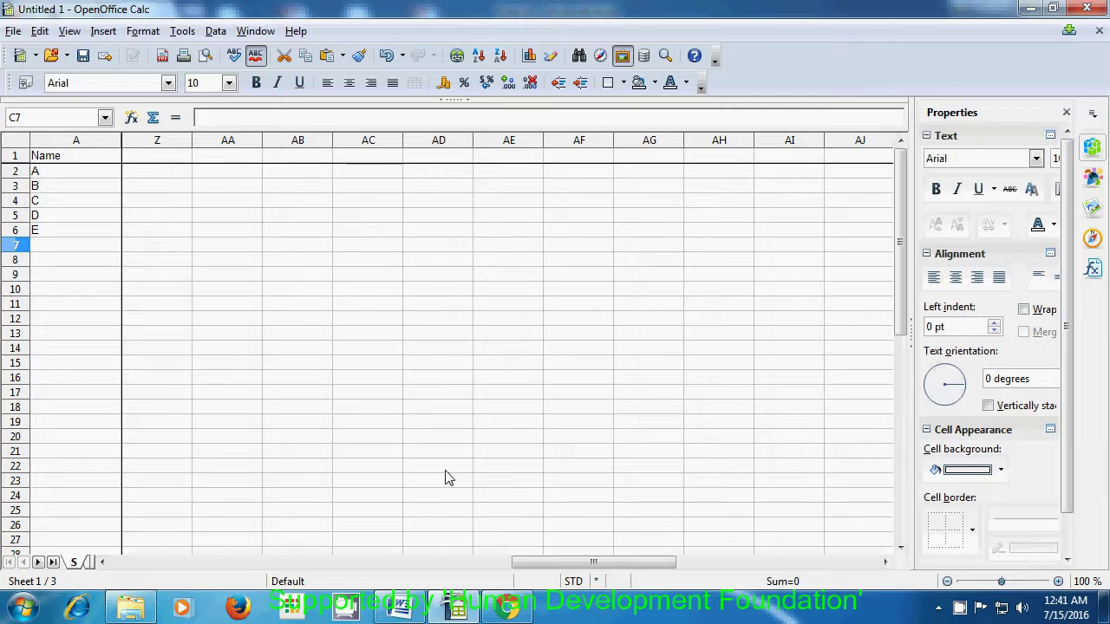
pyautogui.moveTo(567, 561); pyautogui.dragTo(160, 543)
# Unfreeze the header row and the Name column.
pyautogui.click(229, 292)
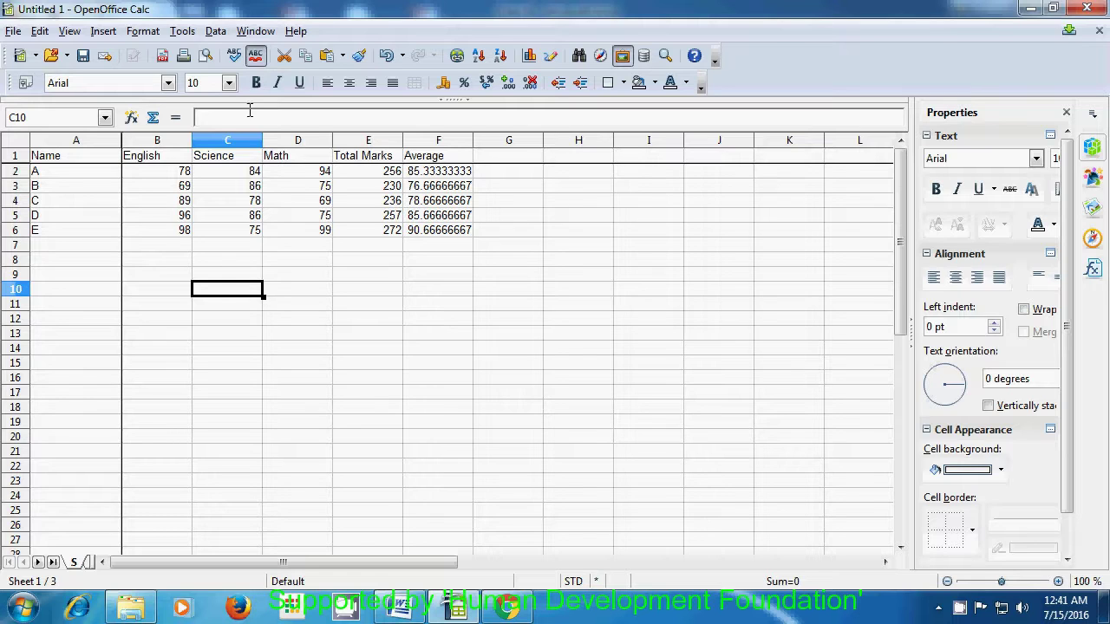
pyautogui.click(257, 32)
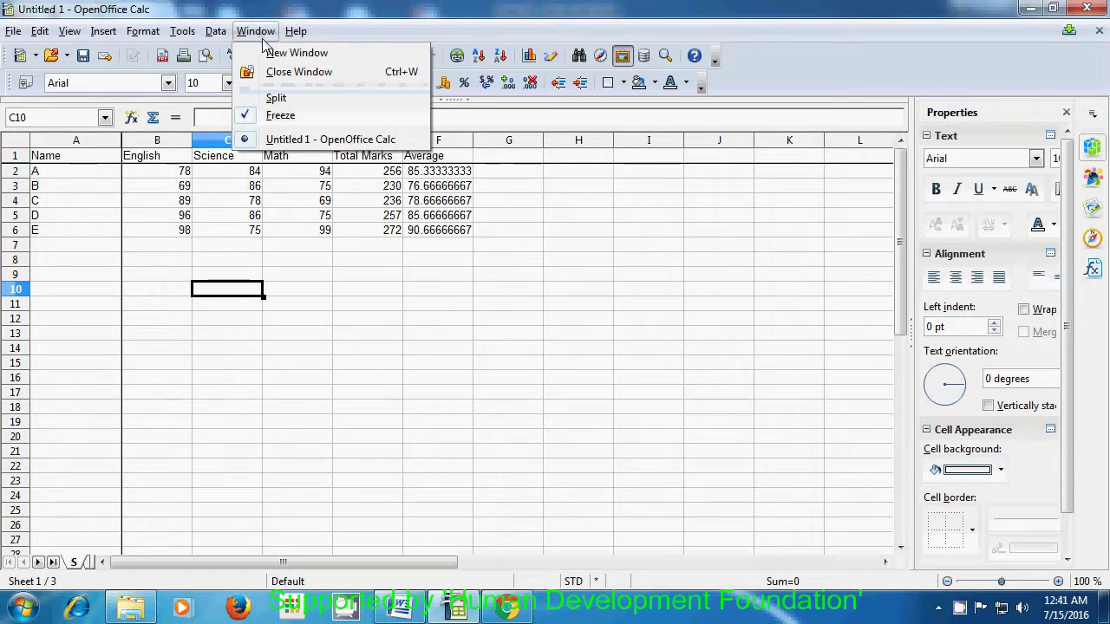
pyautogui.click(274, 116)
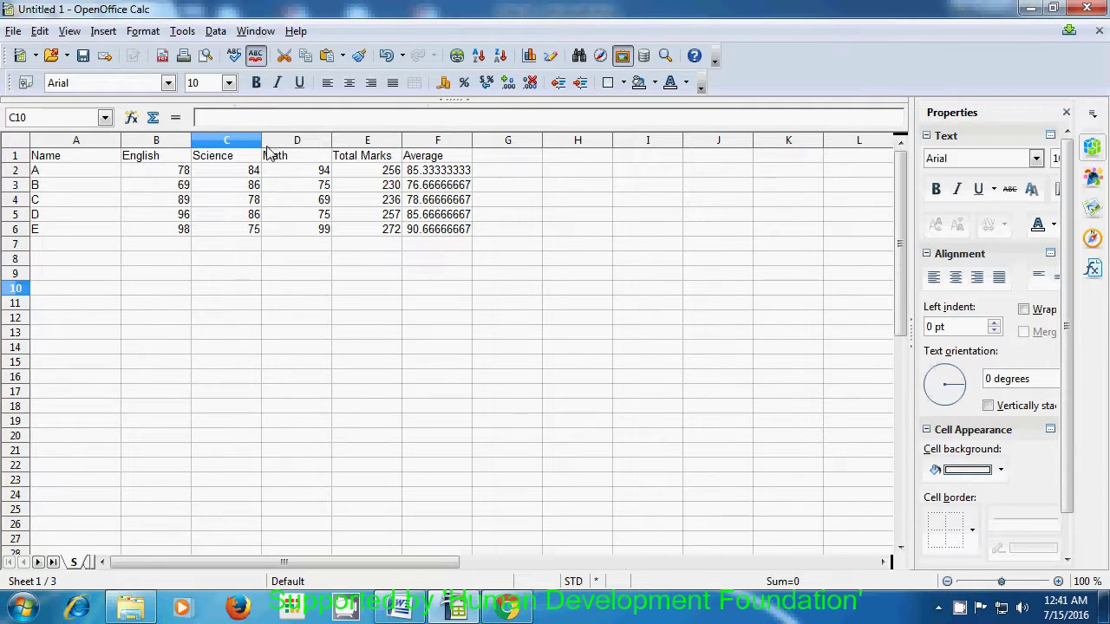
pyautogui.click(251, 258)
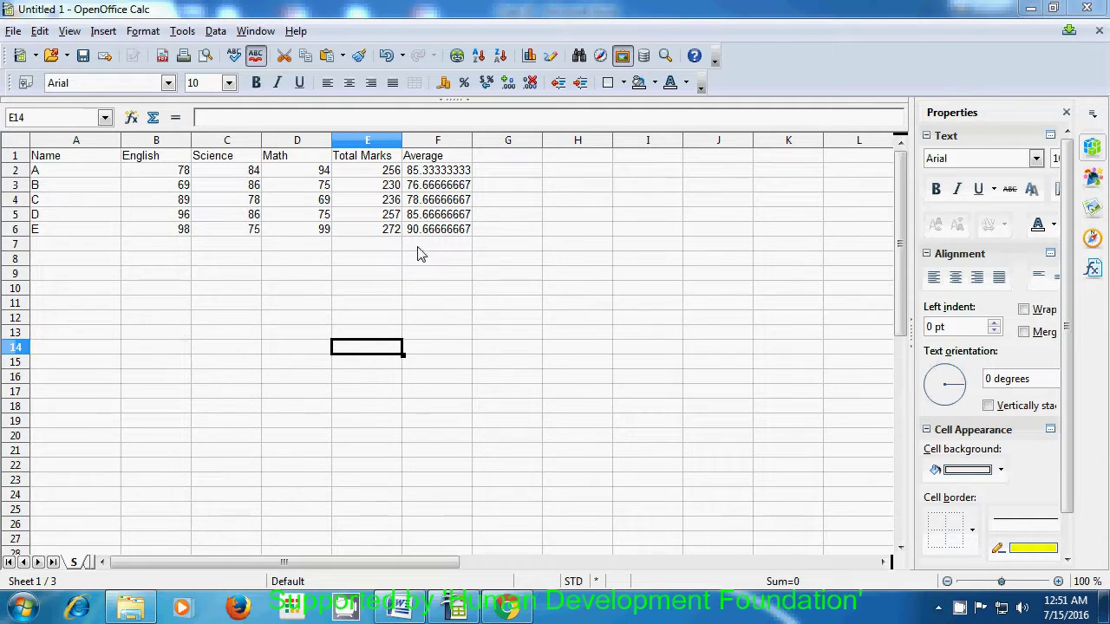
# Enter the heading "Char" in cell H1.
pyautogui.click(560, 160)
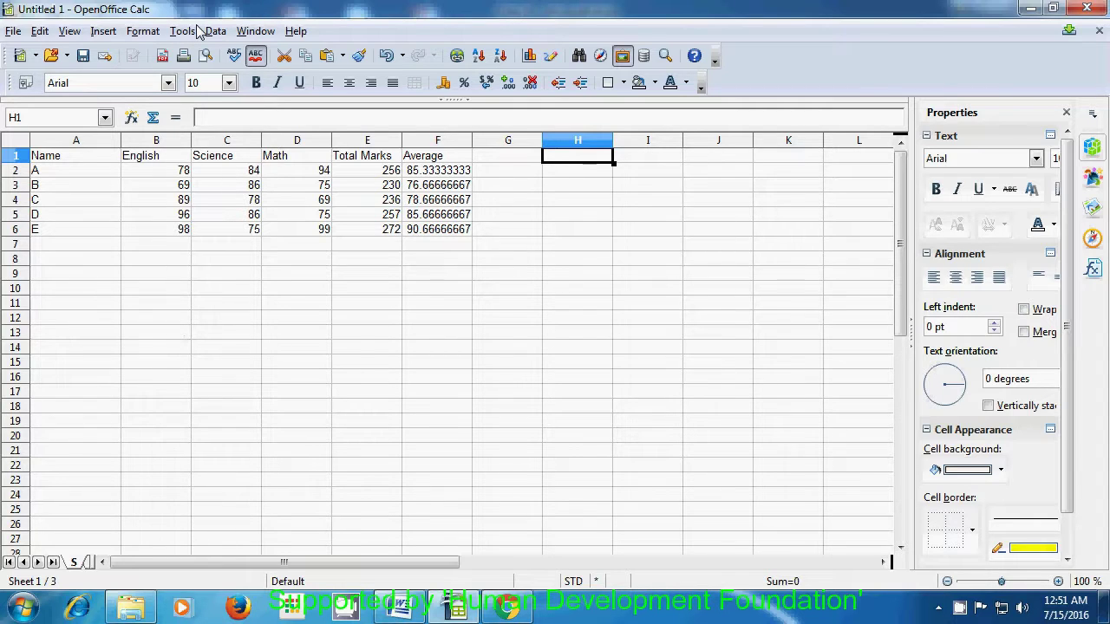
pyautogui.write('Char')
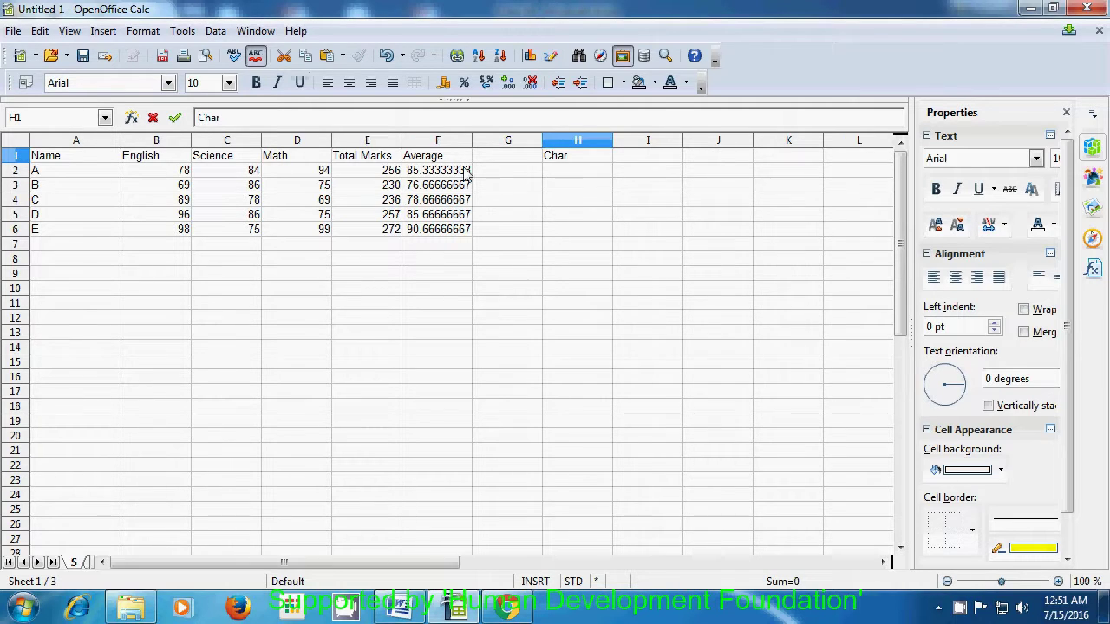
pyautogui.click(559, 180)
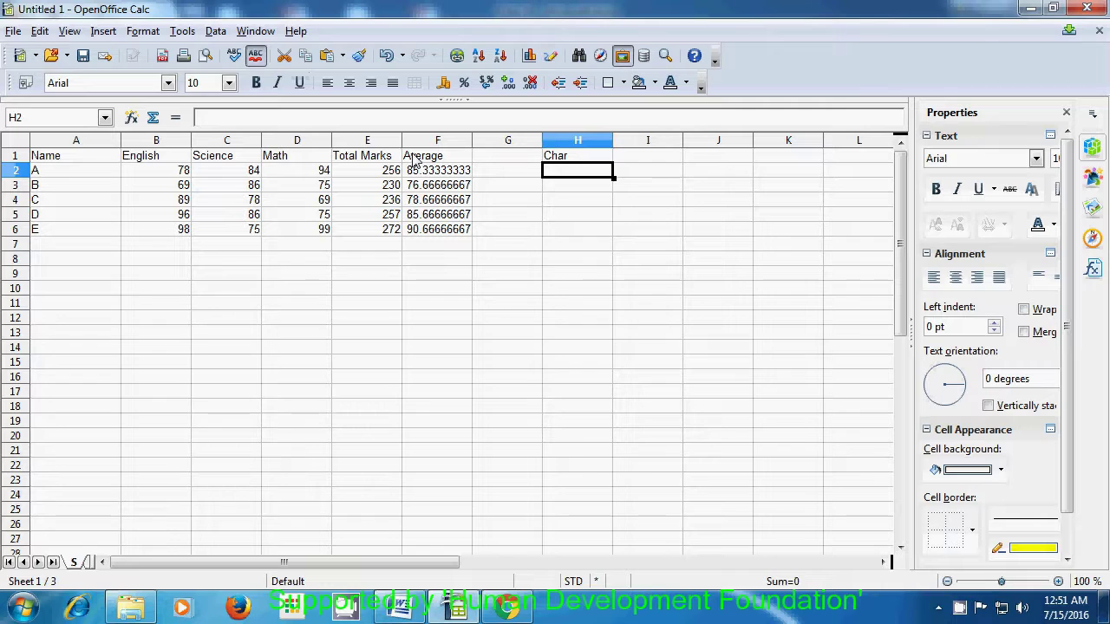
# Enter a CHAR formula in cell H2, under the Char heading, for character code 50.
pyautogui.write('=')
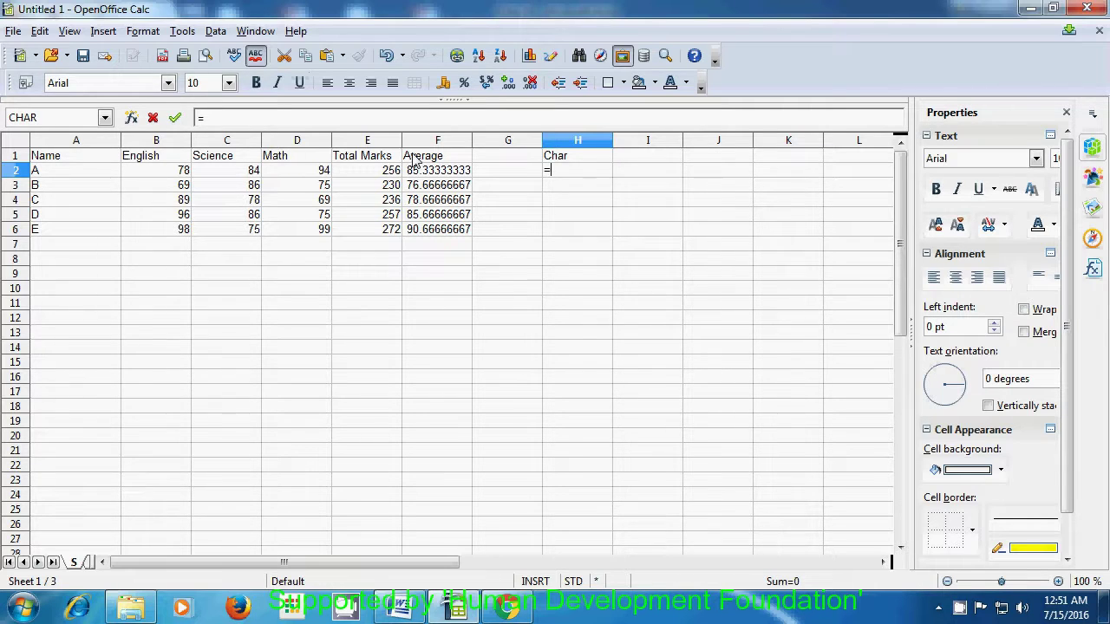
pyautogui.write('char')
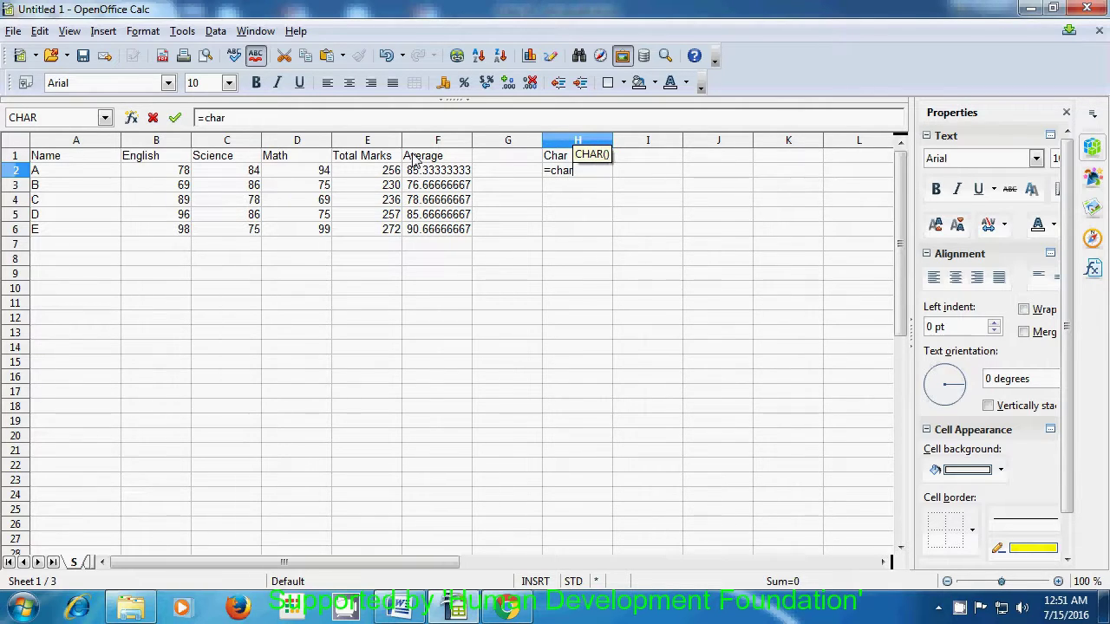
pyautogui.write('(')
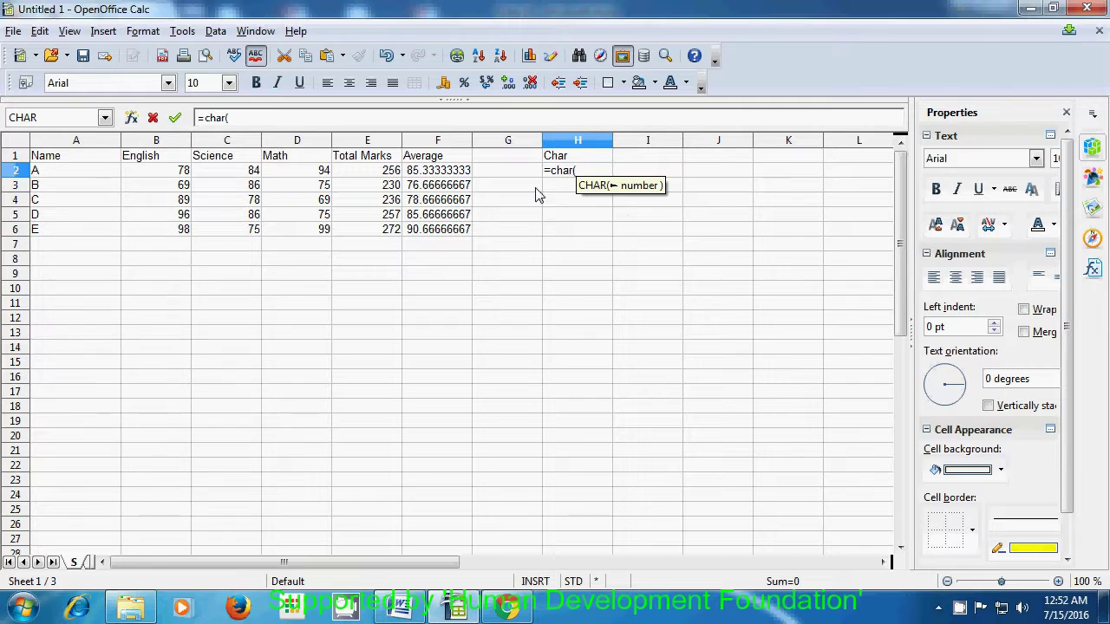
pyautogui.write('50')
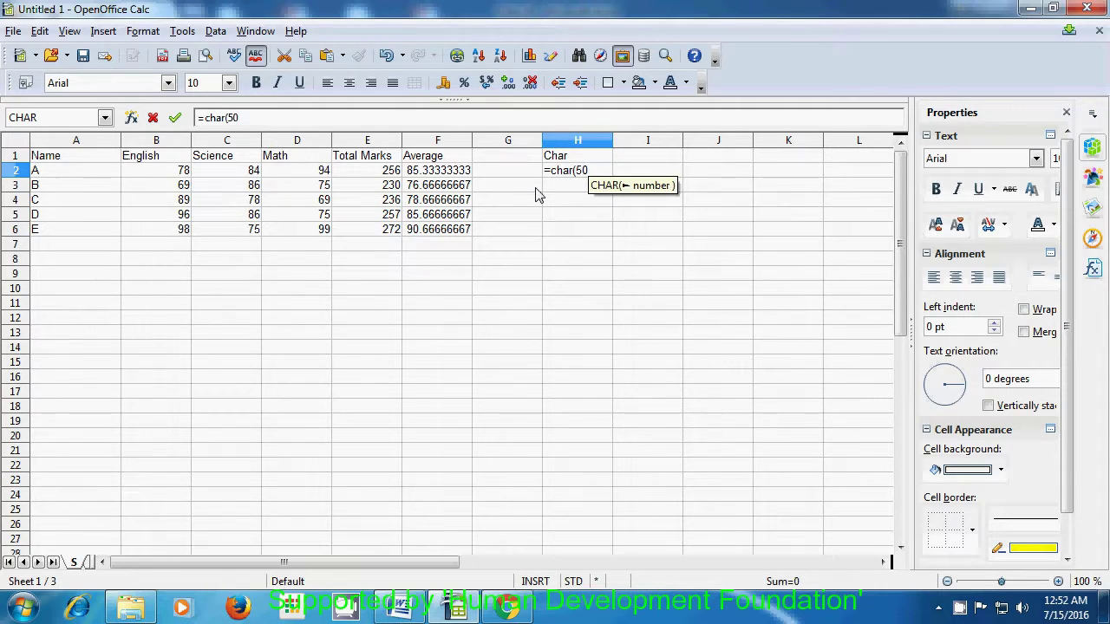
pyautogui.write(')')
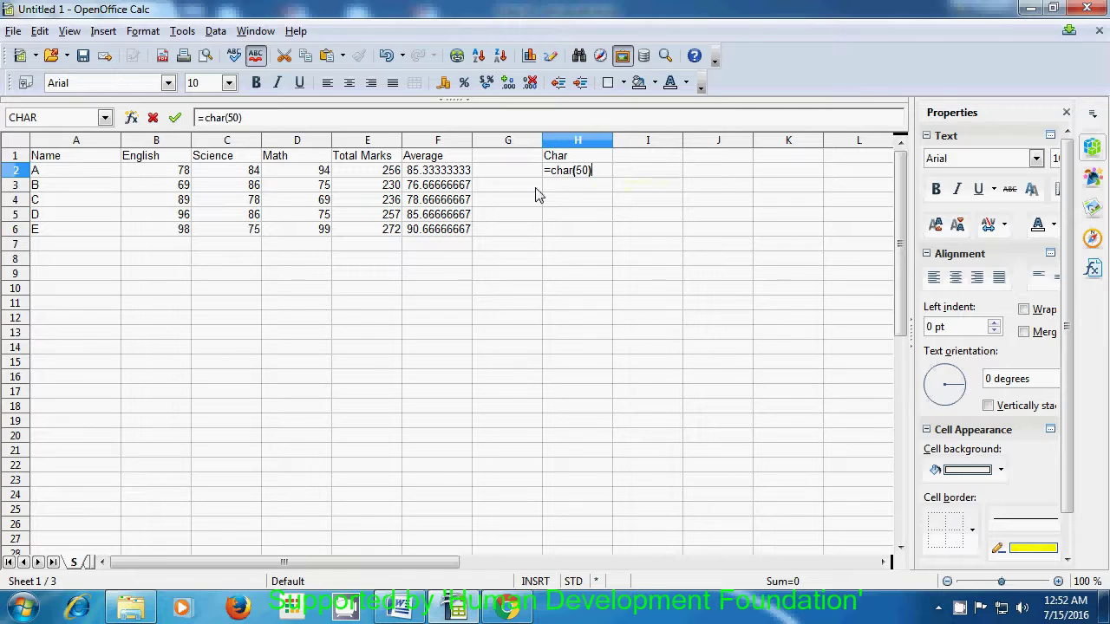
pyautogui.press('Return')
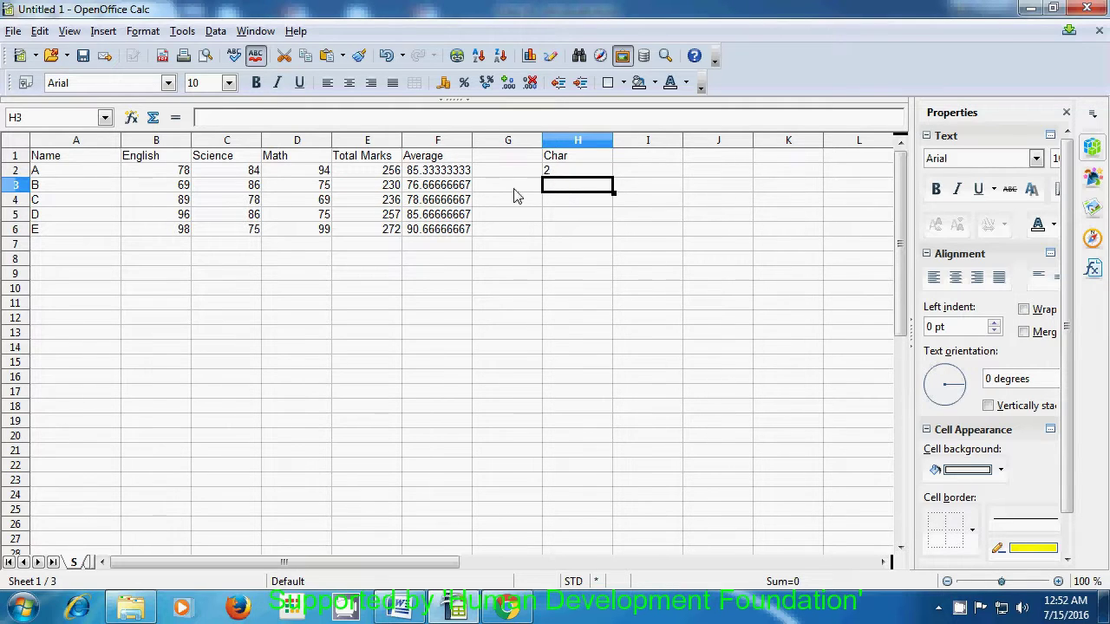
# Enter the formula =char(100) in cell H3 to return the character for code 100.
pyautogui.write('=')
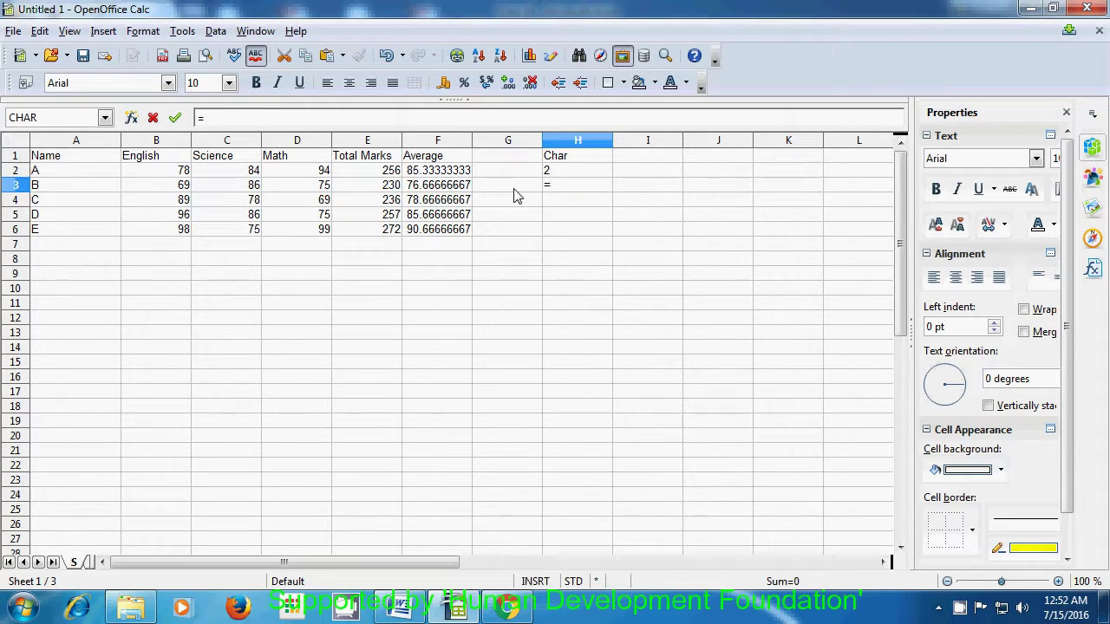
pyautogui.write('char')
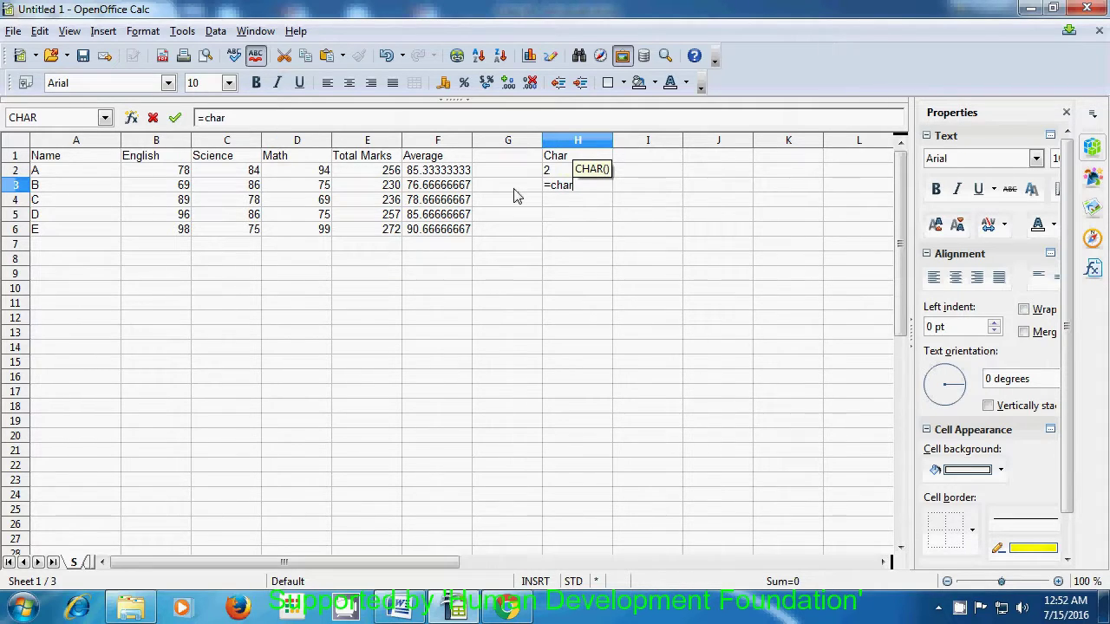
pyautogui.write('(')
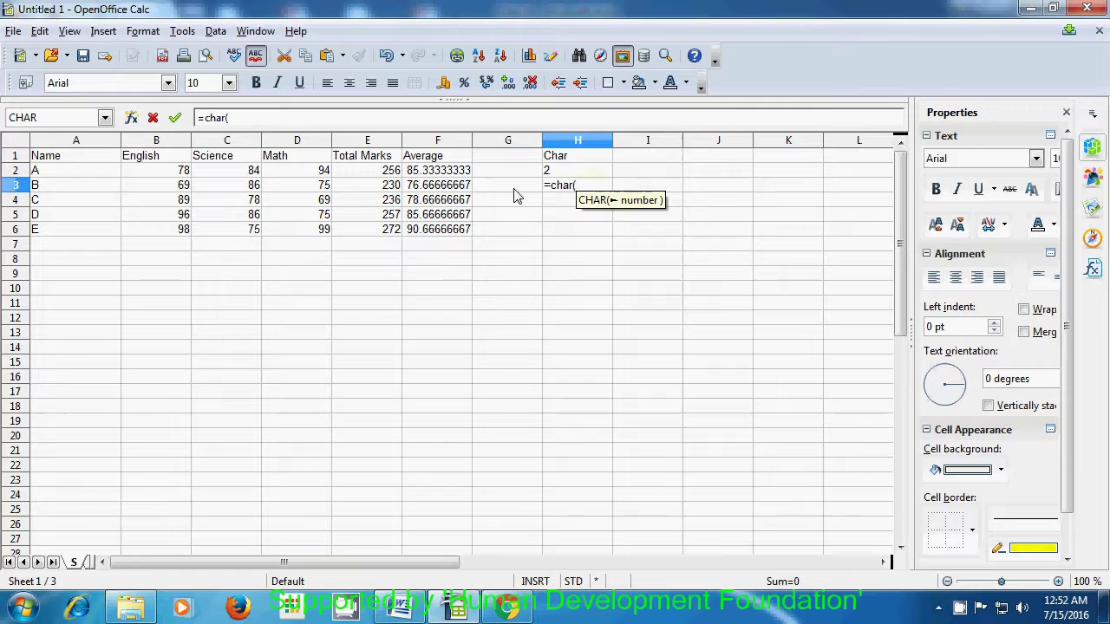
pyautogui.write('100')
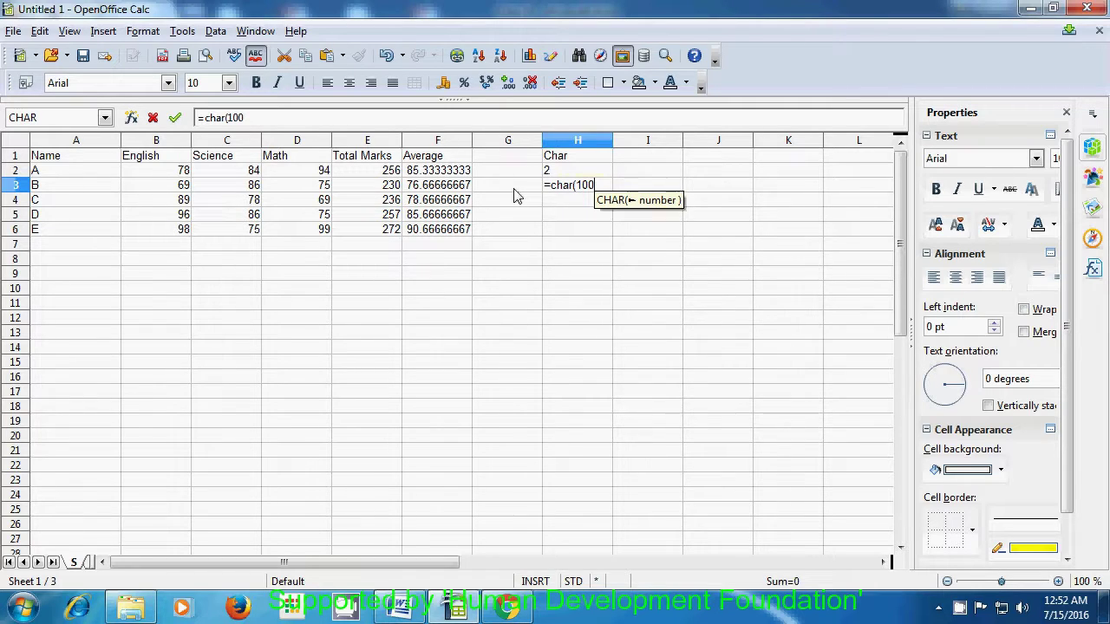
pyautogui.write(')')
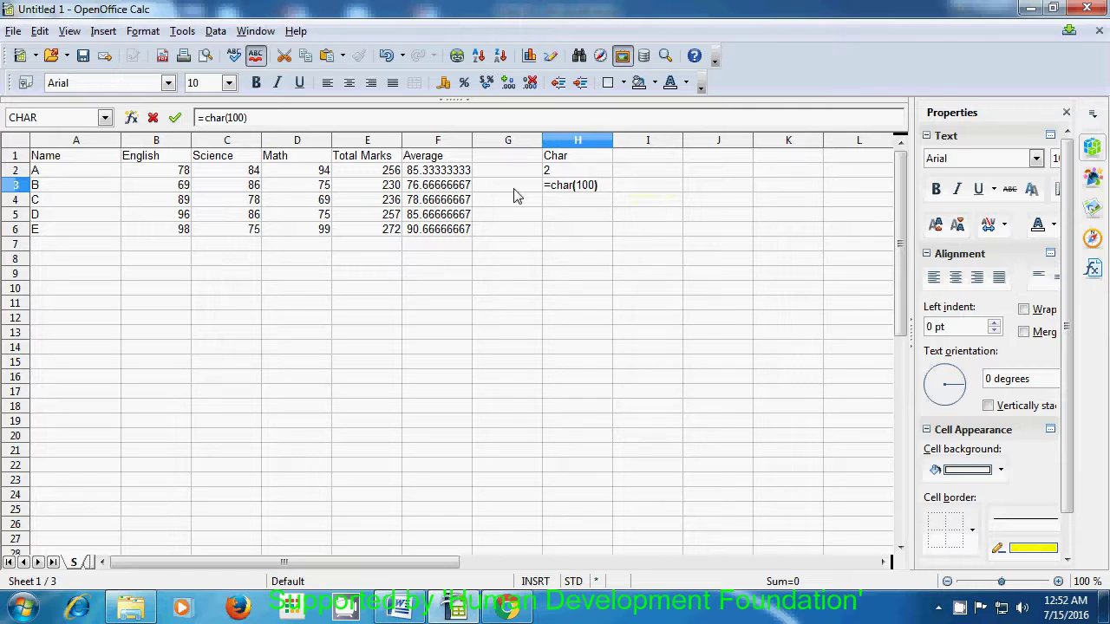
pyautogui.press('Return')
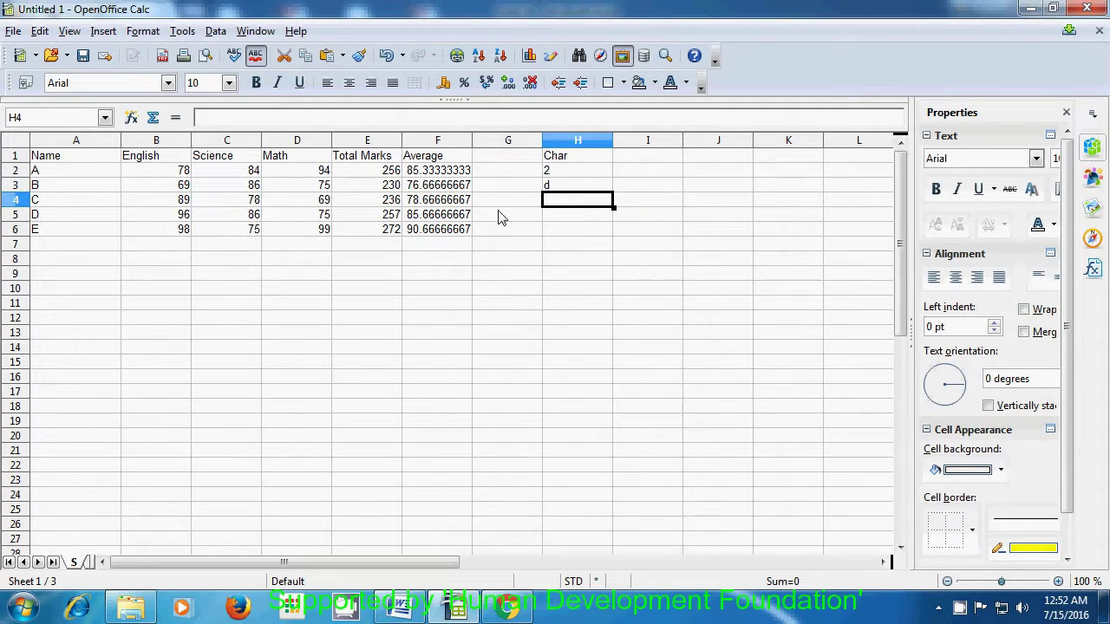
# Enter the formula =char(20) in cell H4 of the Char column.
pyautogui.write('=')
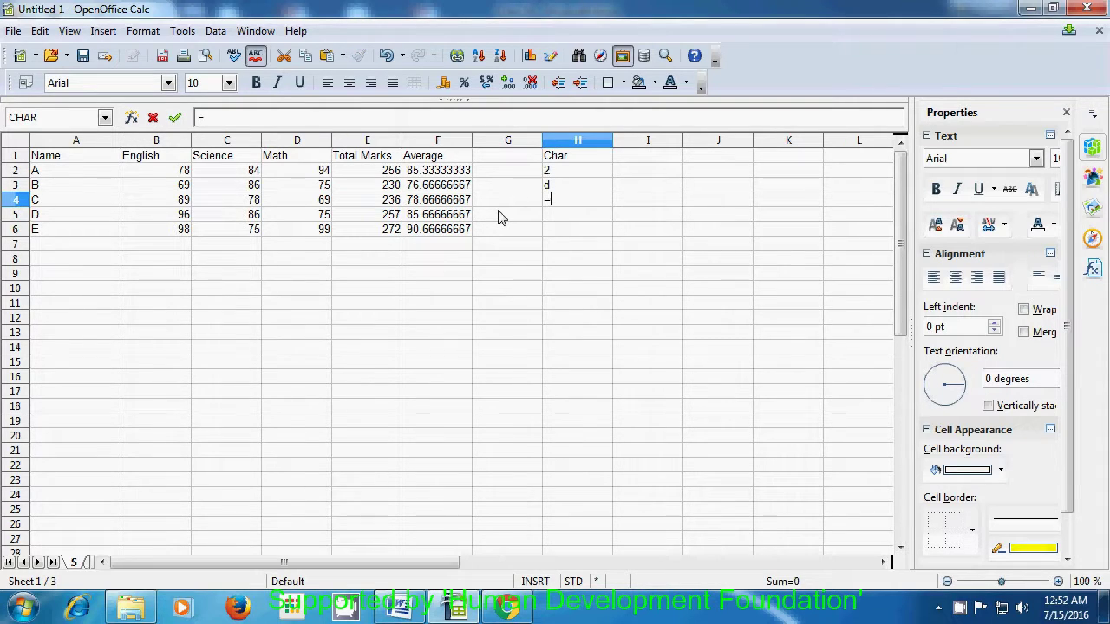
pyautogui.write('char')
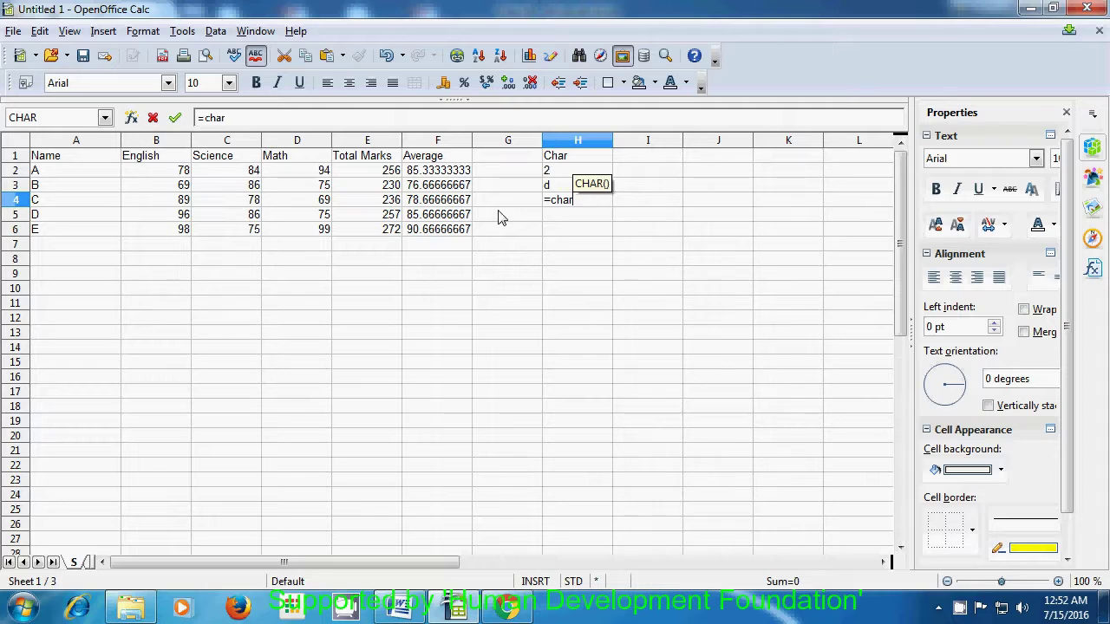
pyautogui.write('(')
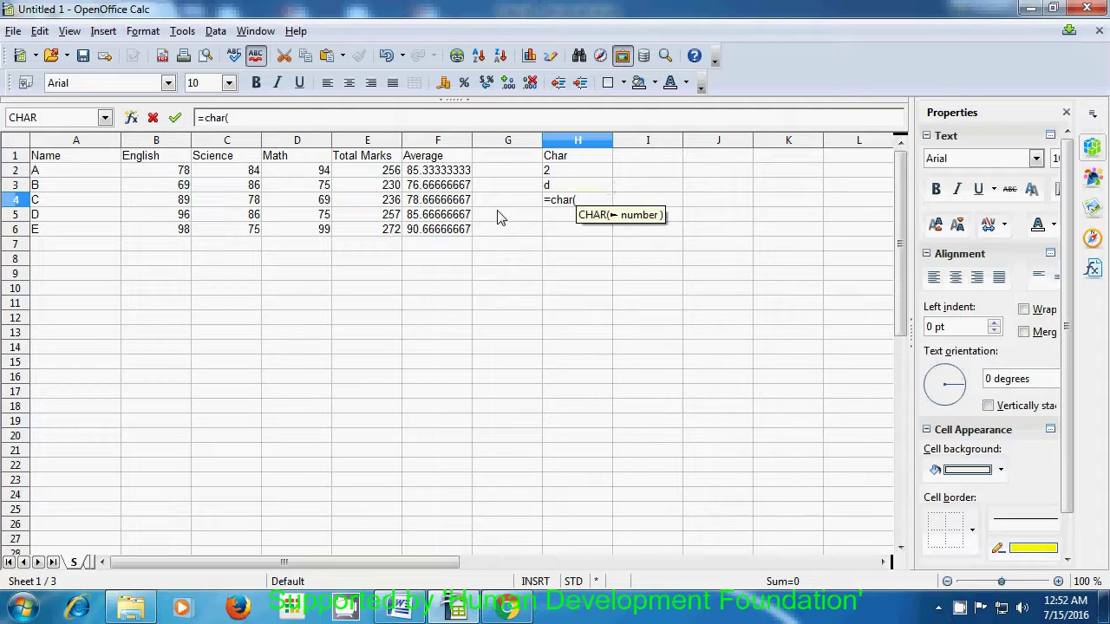
pyautogui.write('20')
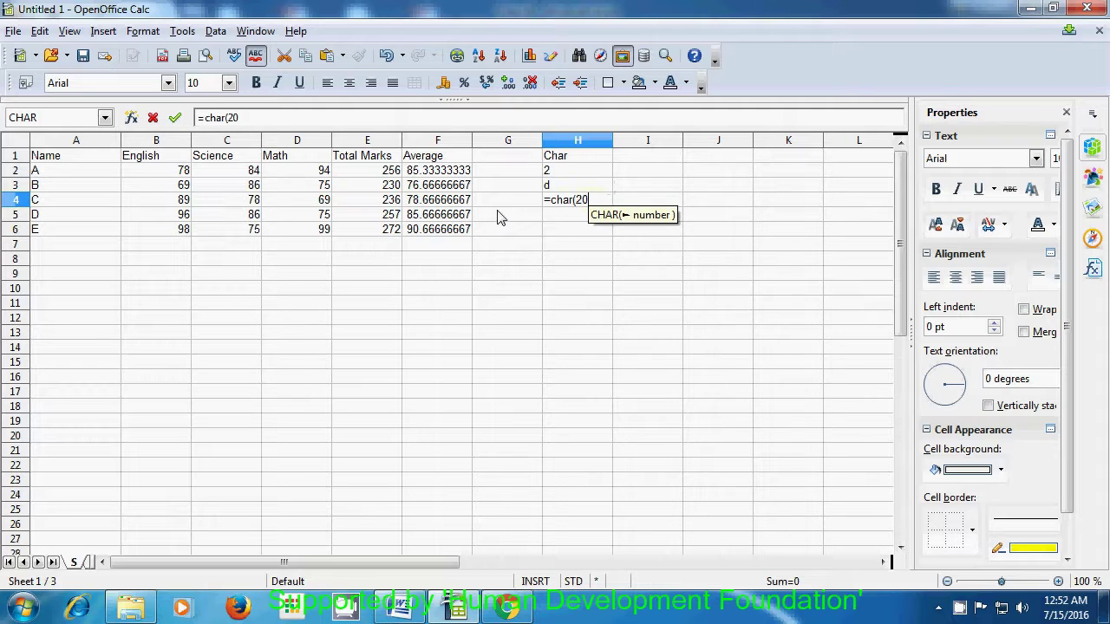
pyautogui.write(')')
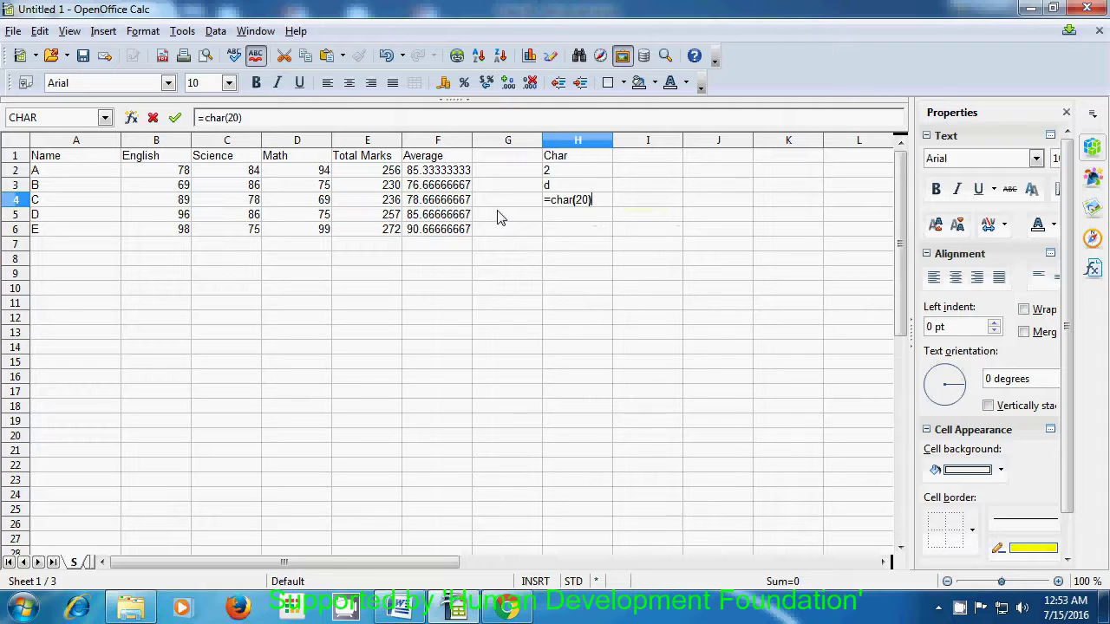
pyautogui.press('Return')
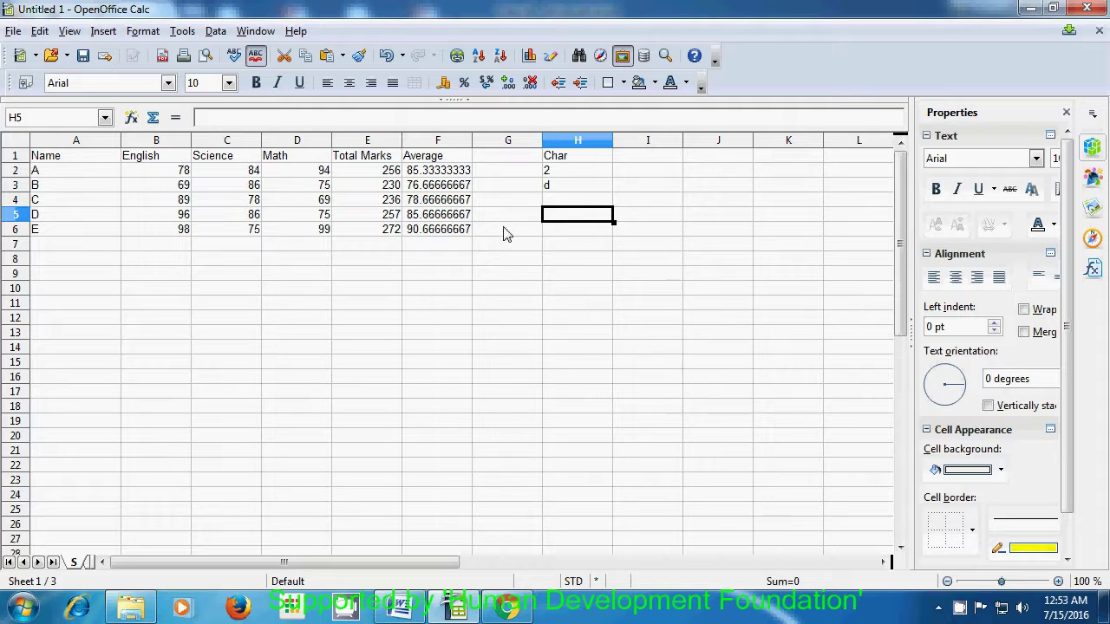
# Enter the formula =char(30) in cell H5 of the Char column.
pyautogui.write('=')
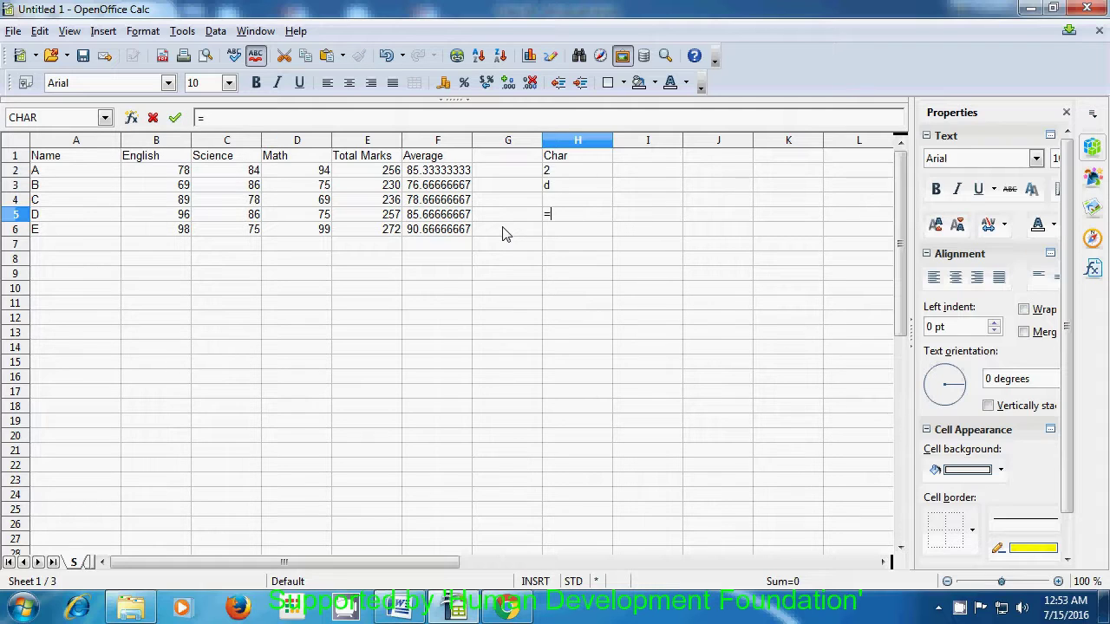
pyautogui.write('char')
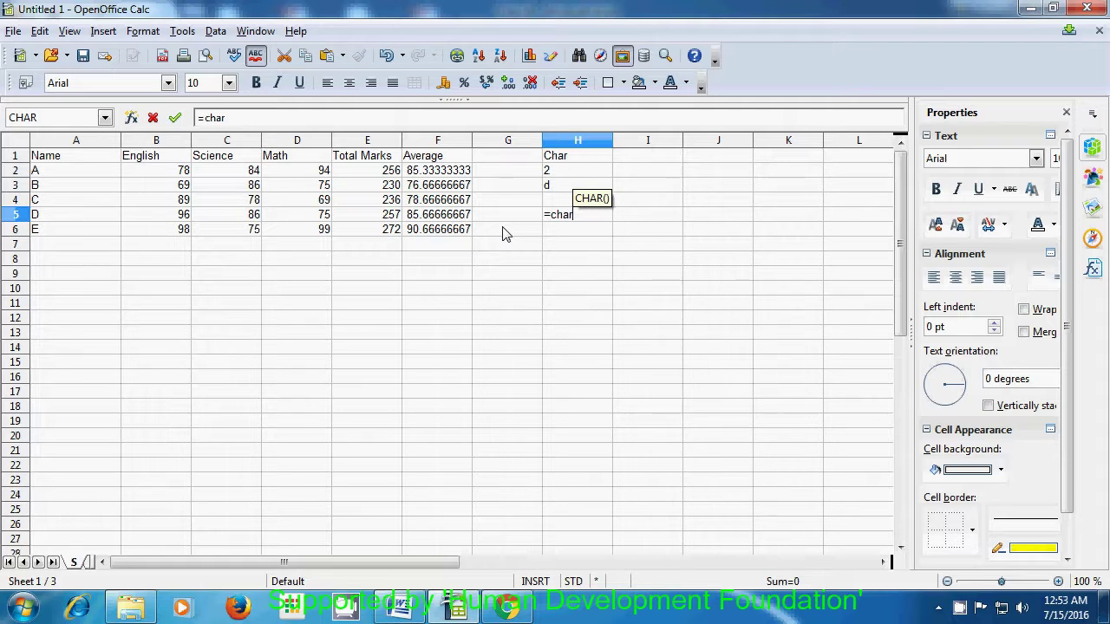
pyautogui.write('(')
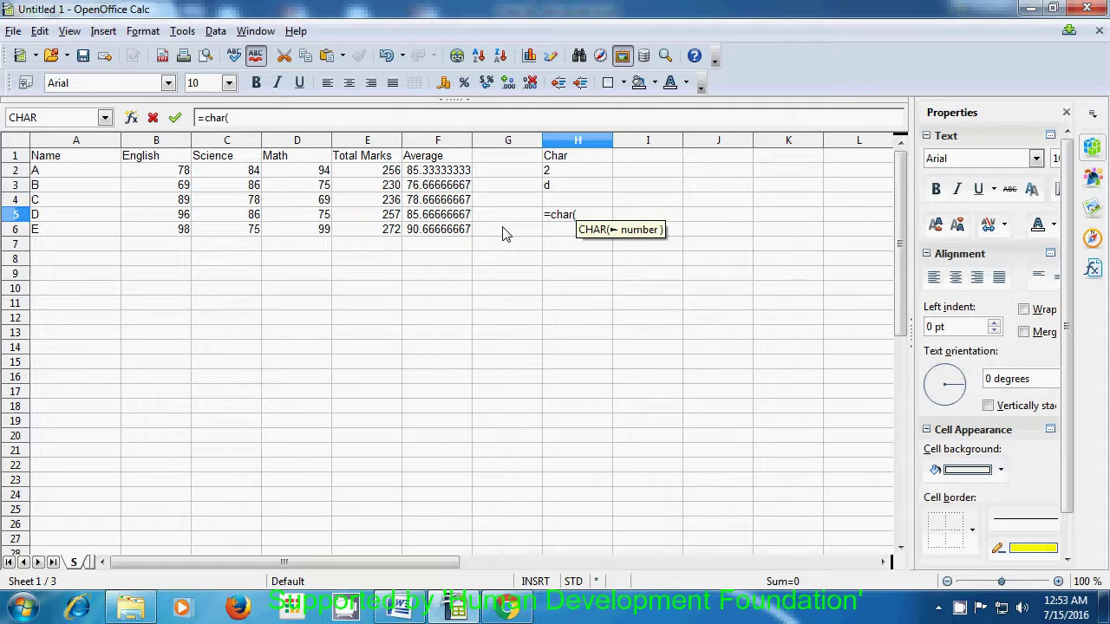
pyautogui.write('30')
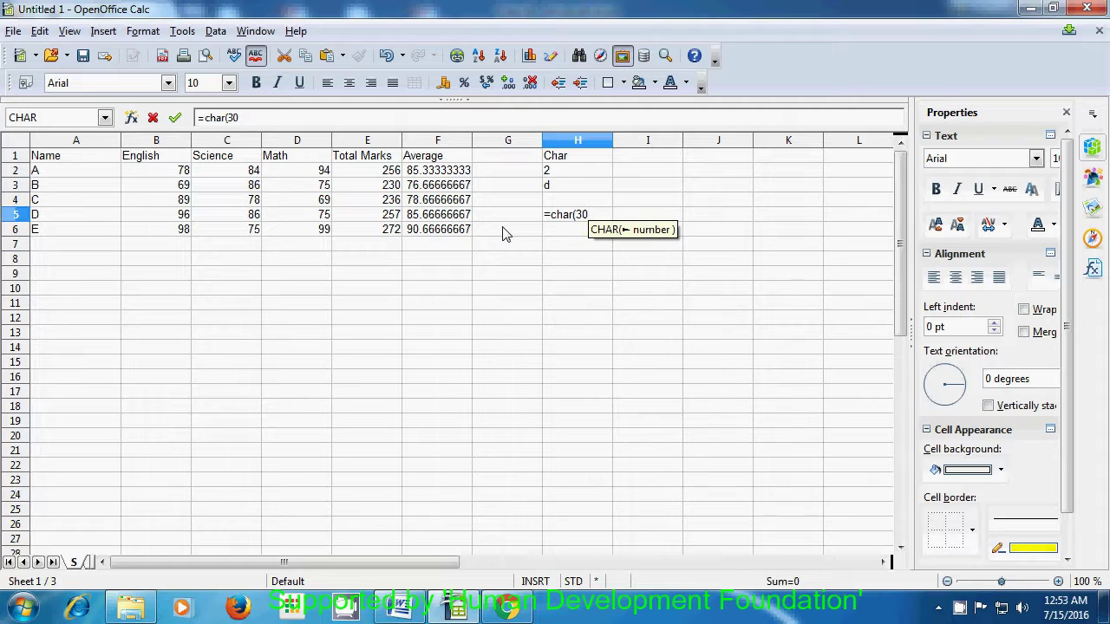
pyautogui.write(')')
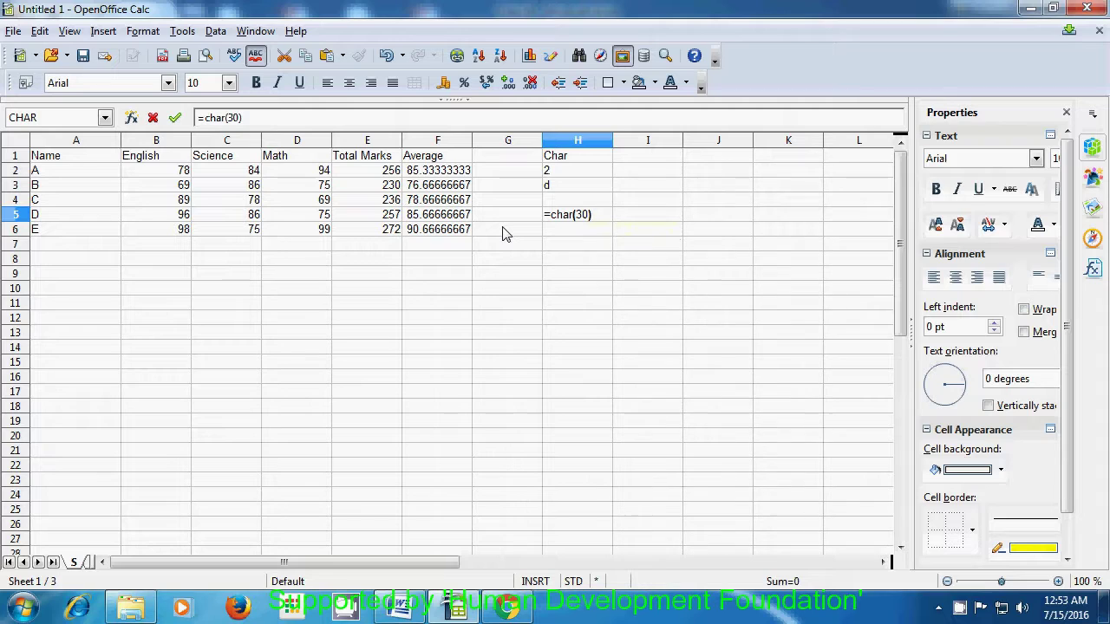
pyautogui.press('Return')
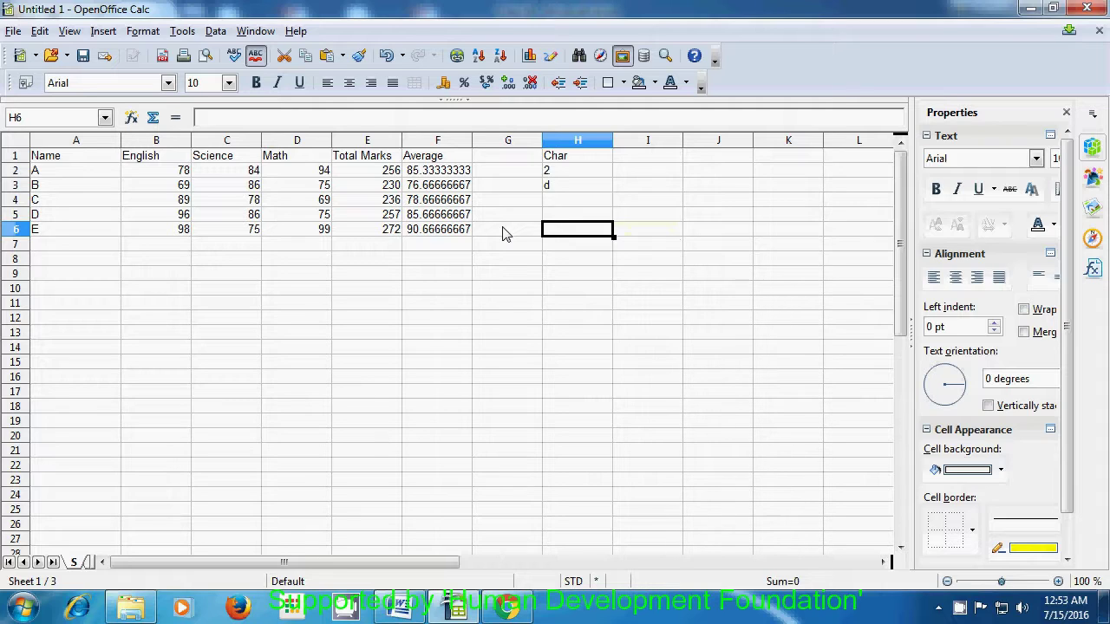
# Enter the formula =char(145) in cell H6 of the Char column.
pyautogui.write('=char')
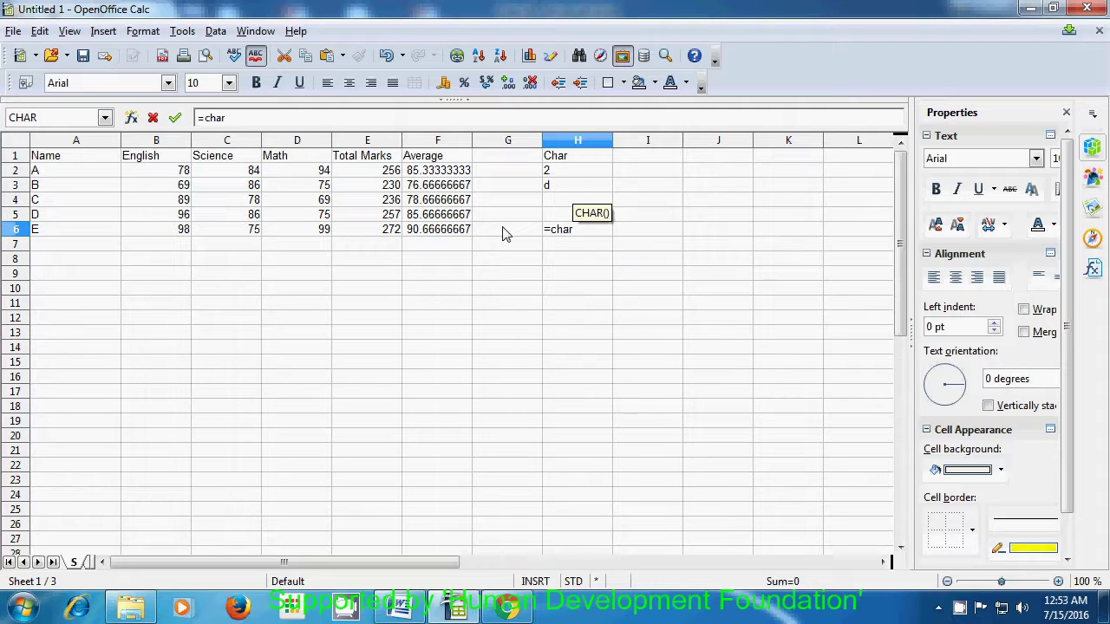
pyautogui.write('(')
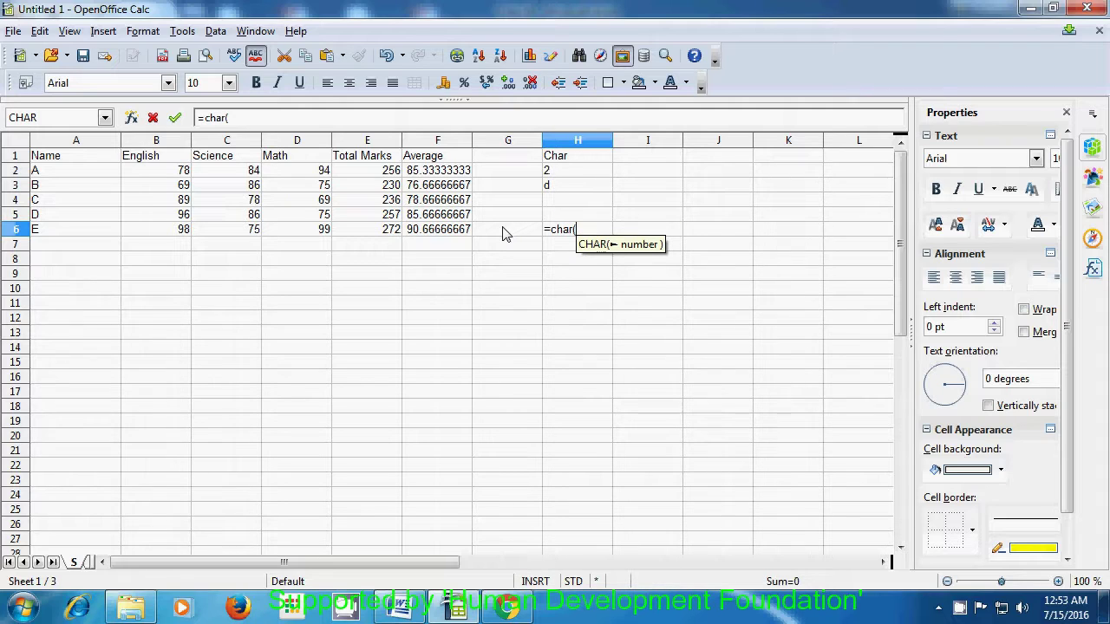
pyautogui.write('145')
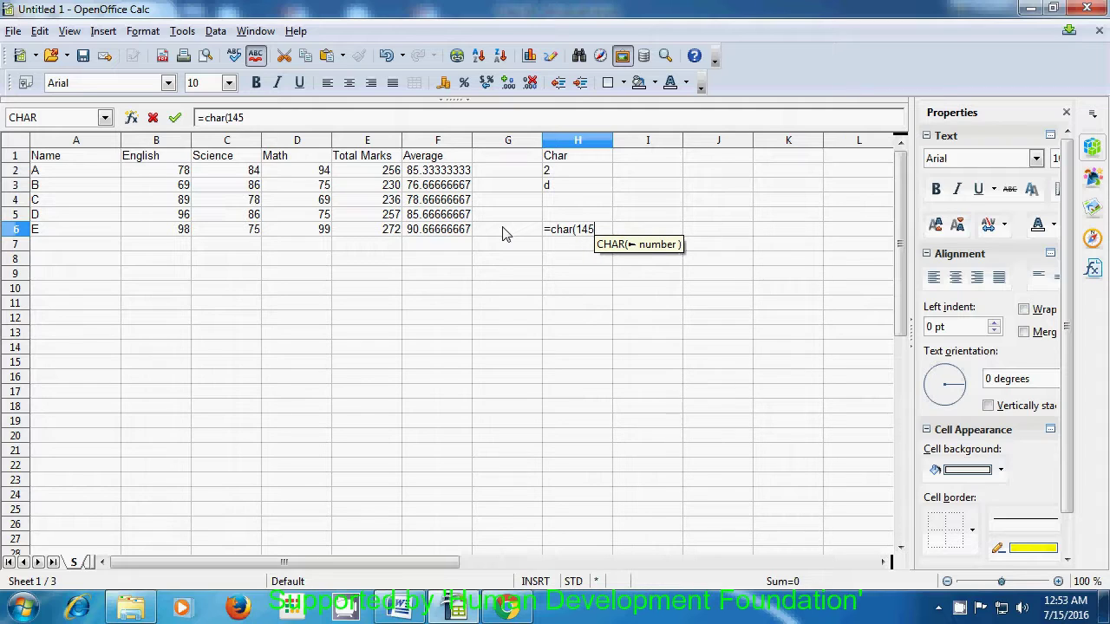
pyautogui.write(')')
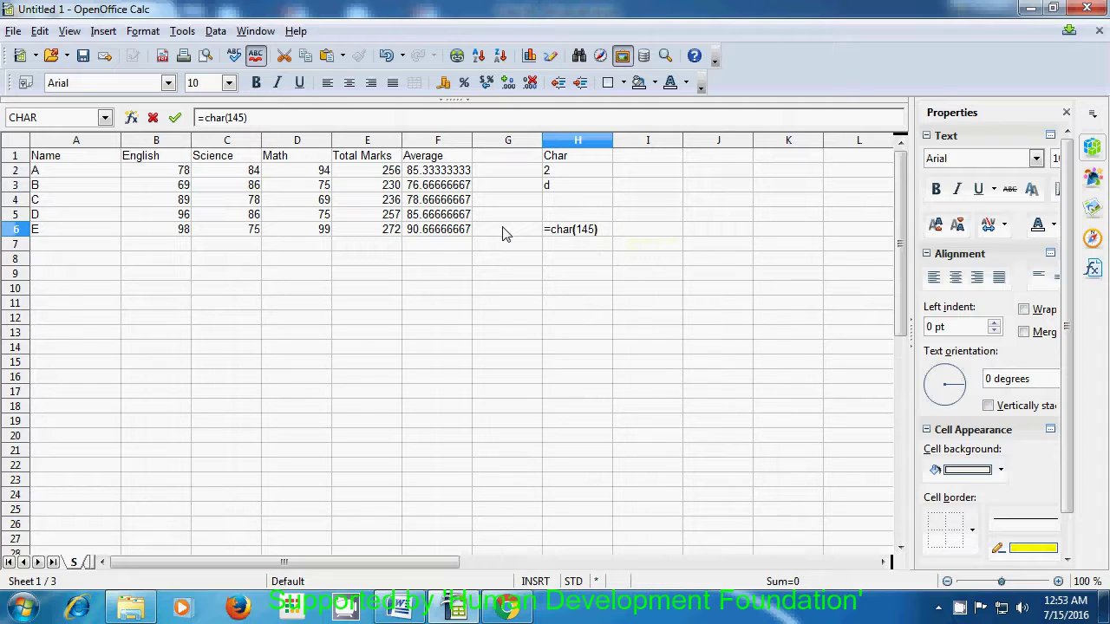
pyautogui.press('Return')
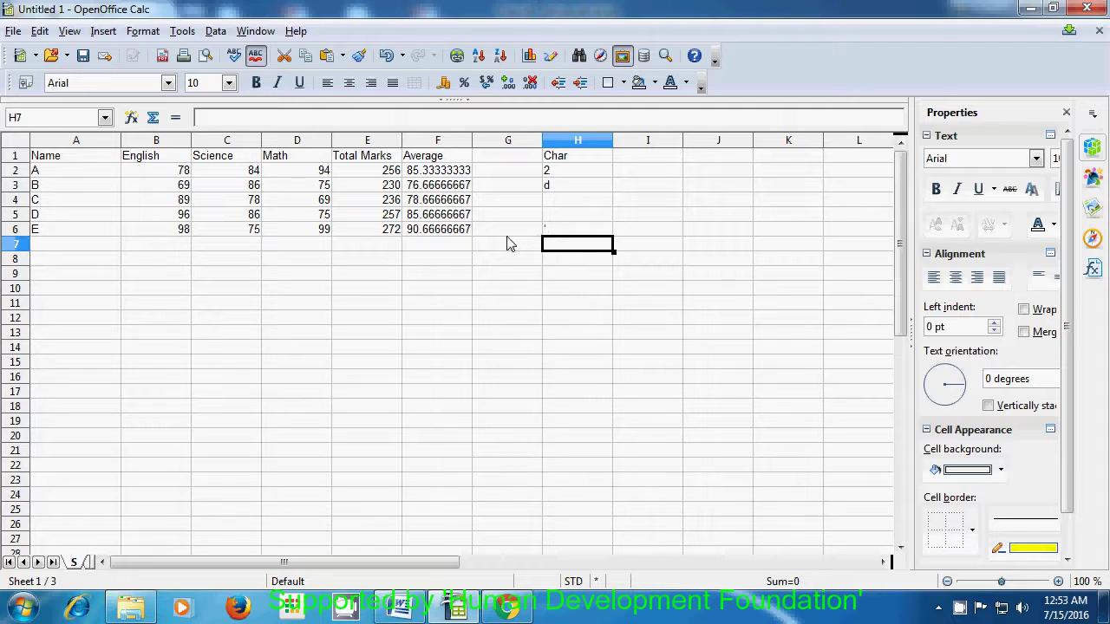
# Enter the formula =char(79) in cell H7, extending the Char column by one row.
pyautogui.write('=')
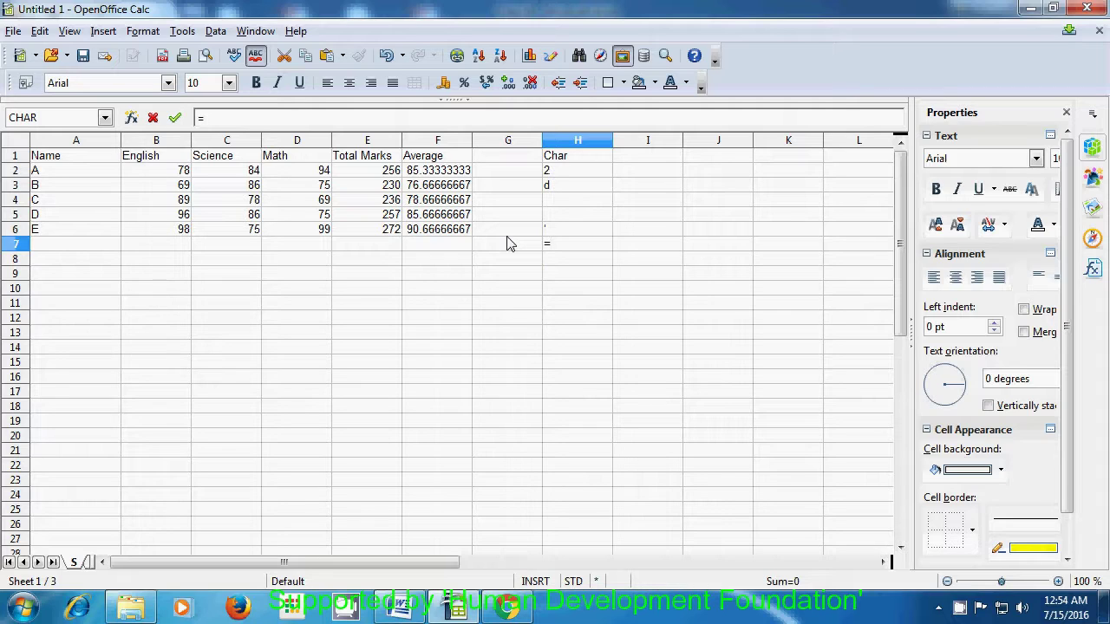
pyautogui.write('cha')
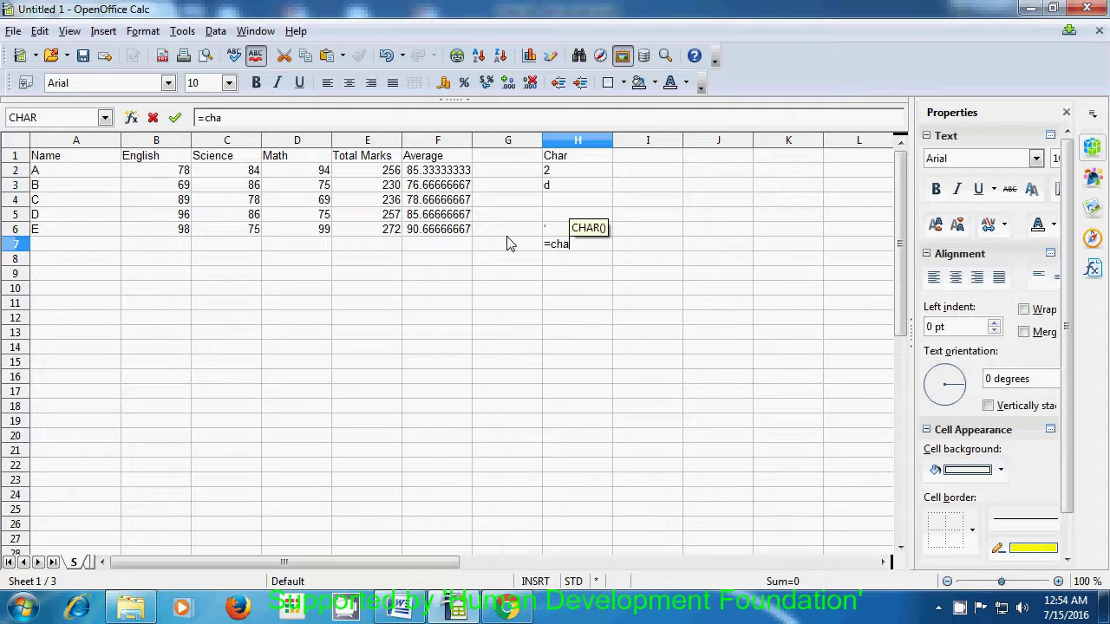
pyautogui.write('r(')
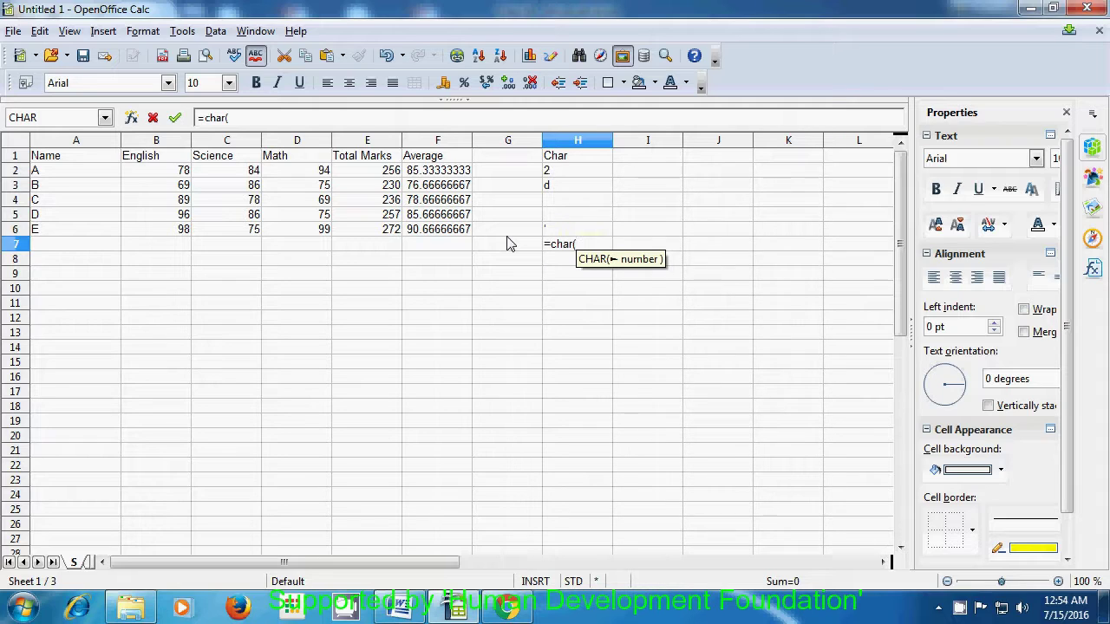
pyautogui.write('79')
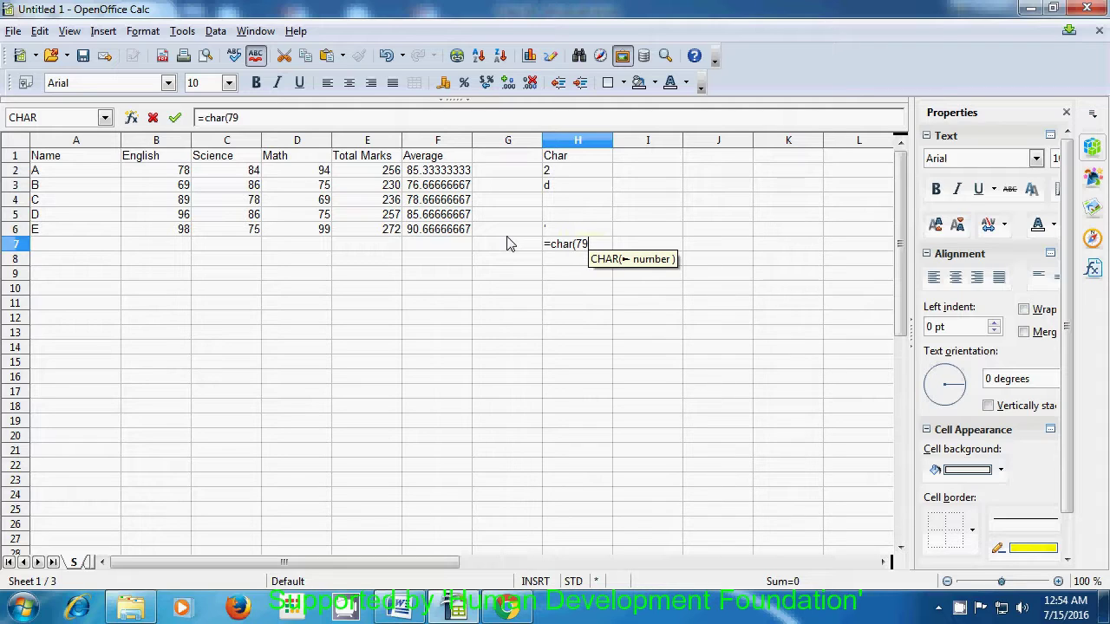
pyautogui.write(')')
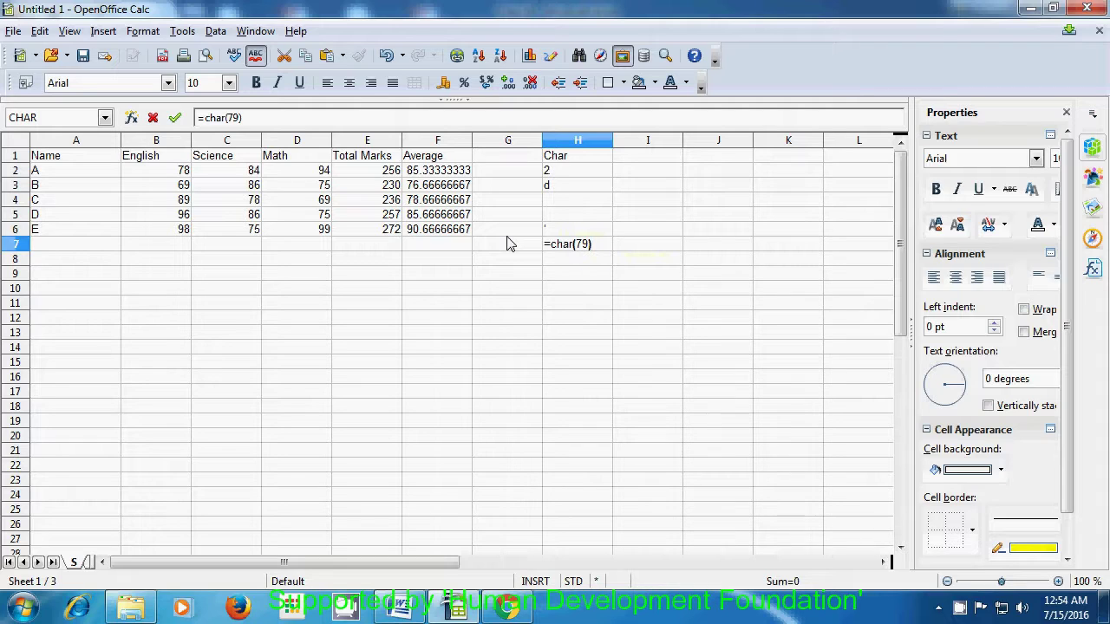
pyautogui.press('Return')
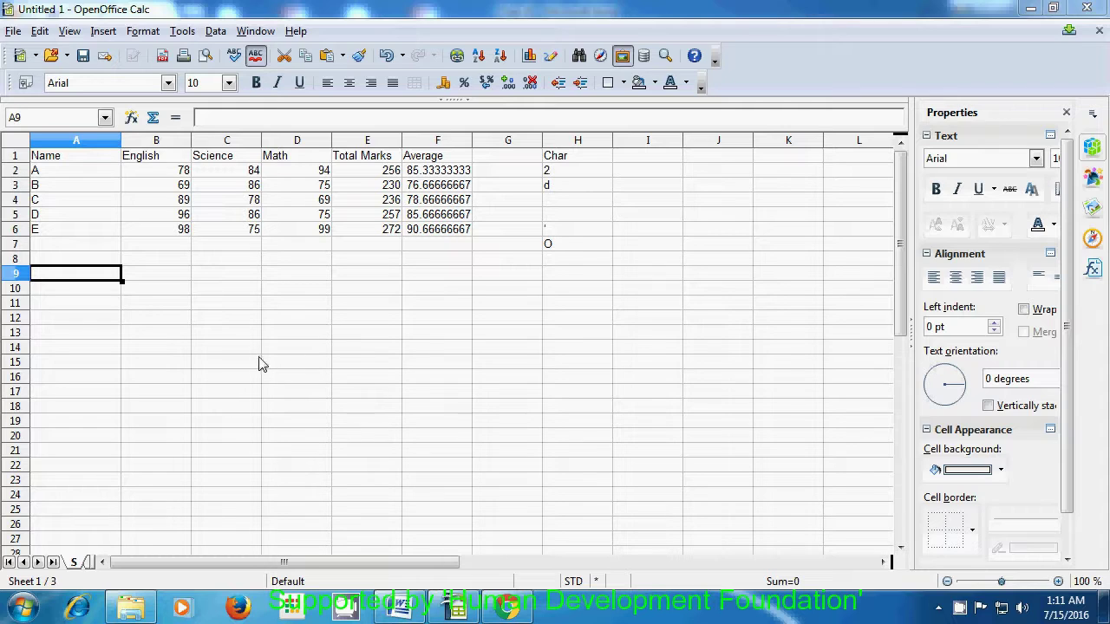
# Enter the text pieces www, . and computer in cells A9, B9 and C9 respectively.
pyautogui.write('www')
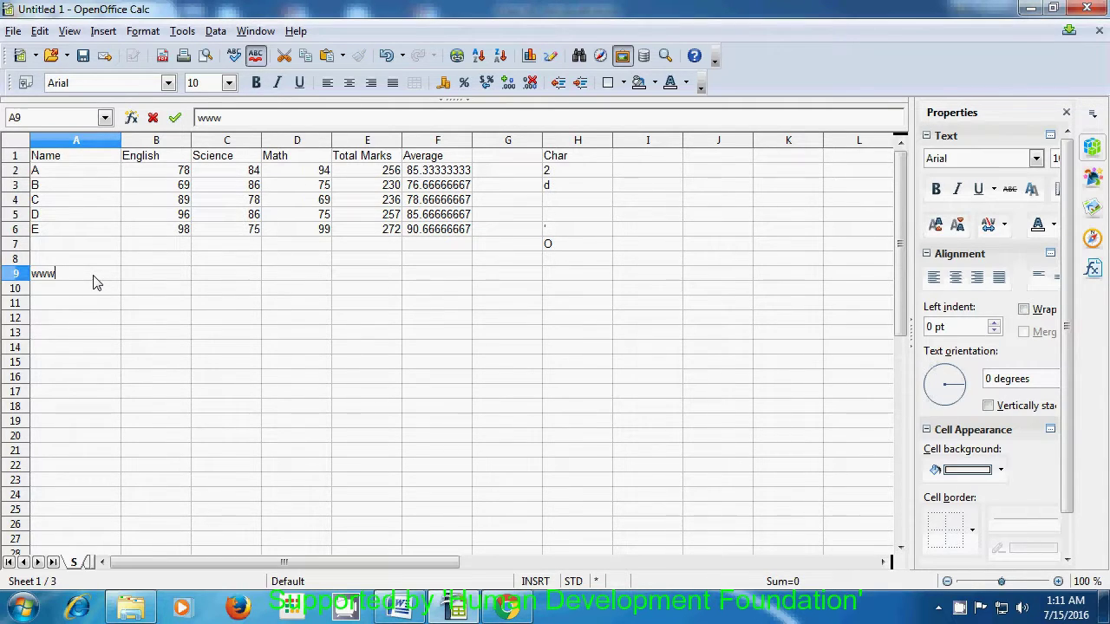
pyautogui.click(140, 282)
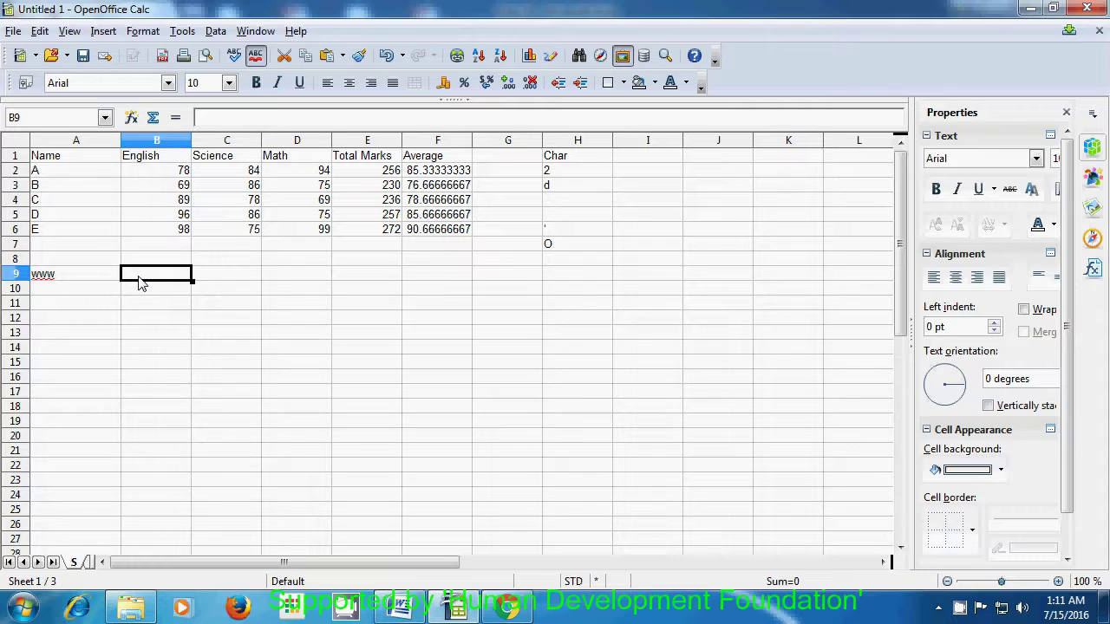
pyautogui.write('.')
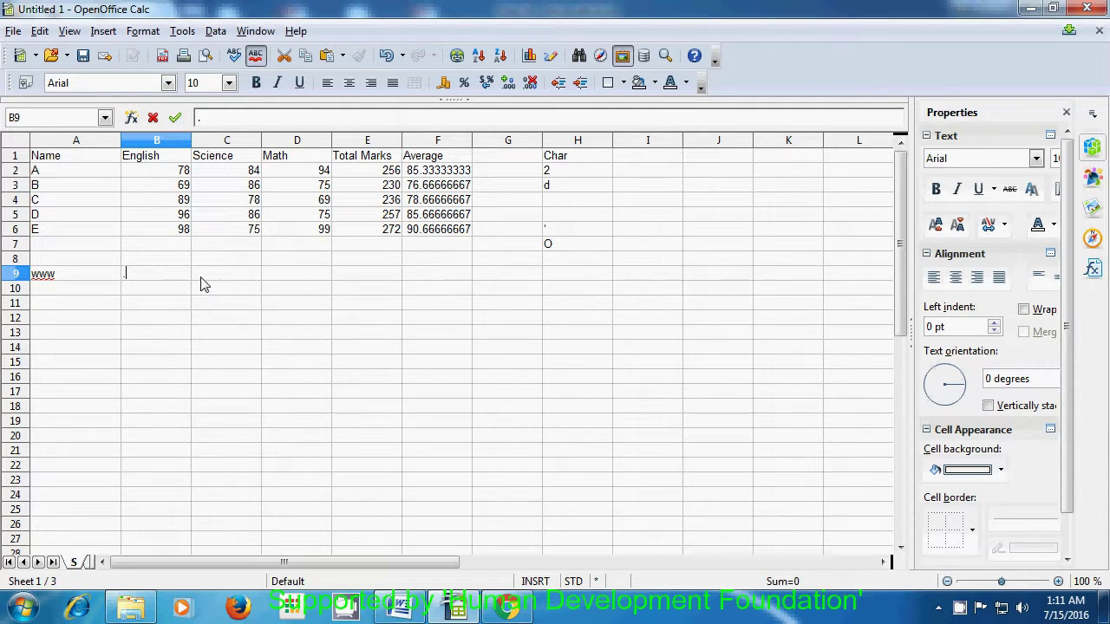
pyautogui.click(219, 280)
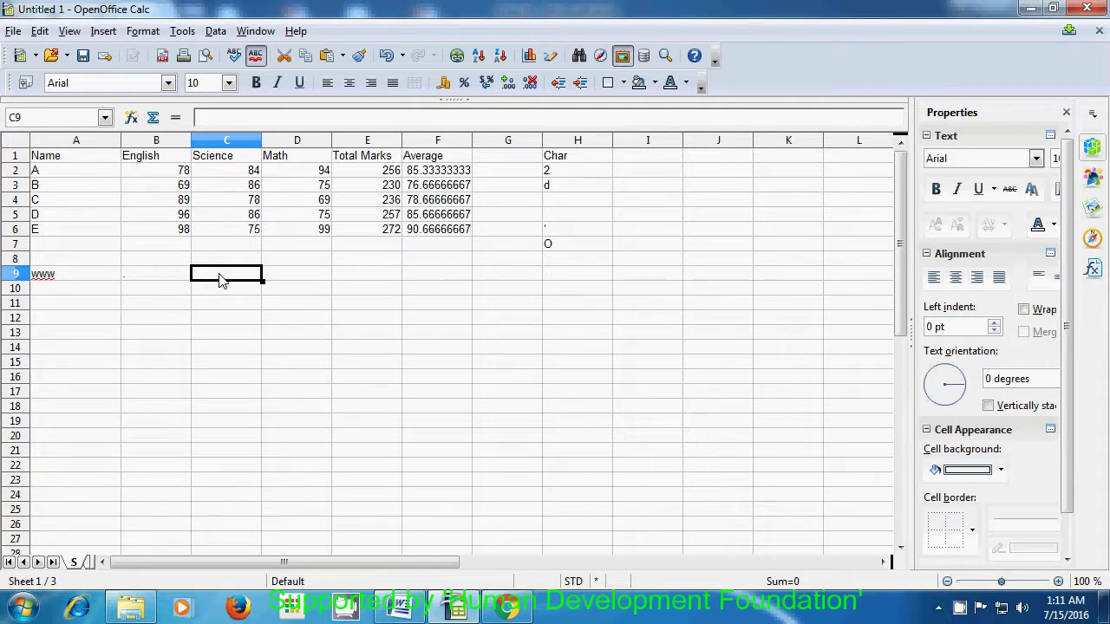
pyautogui.write('c')
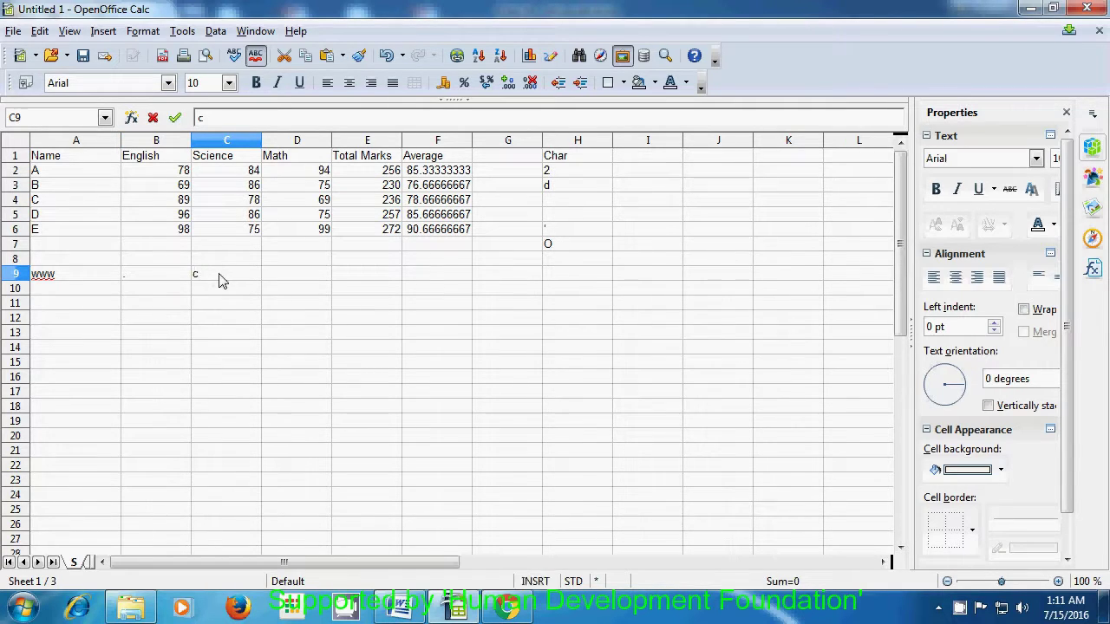
pyautogui.write('omputer')
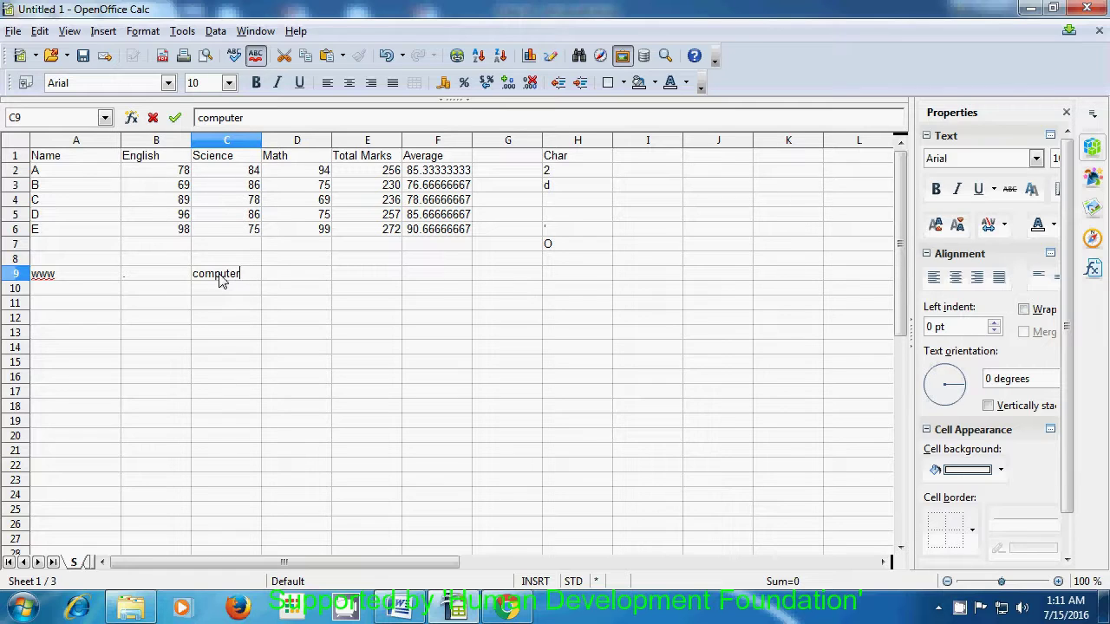
# Continue row 9 with the text pieces shiksha, . and org in cells D9, E9 and F9.
pyautogui.click(287, 281)
pyautogui.write('shik')
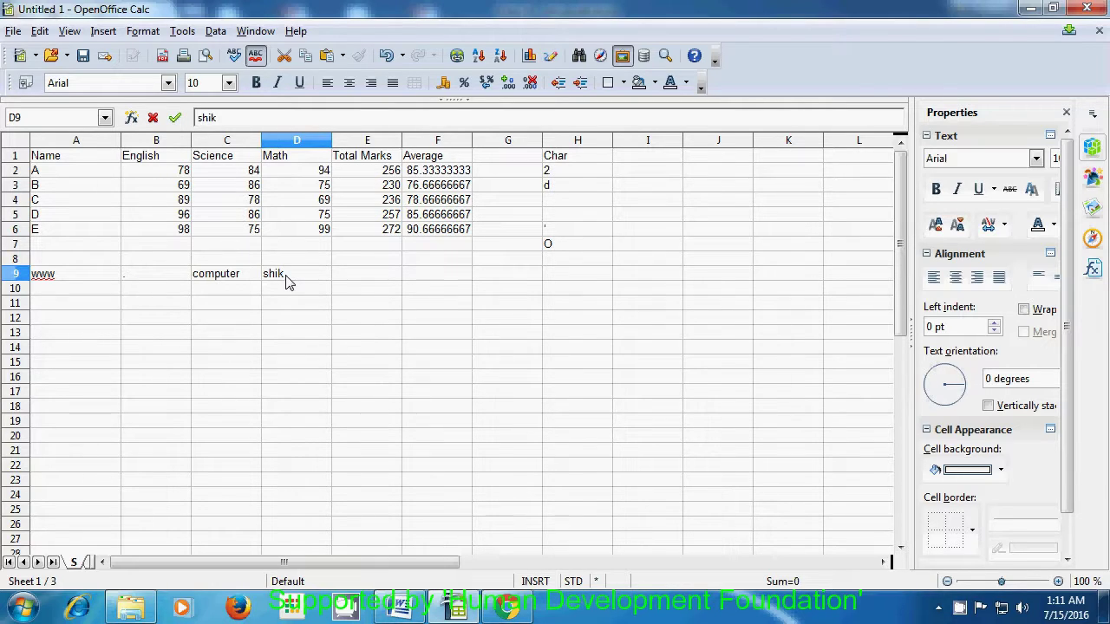
pyautogui.write('sha')
pyautogui.click(342, 280)
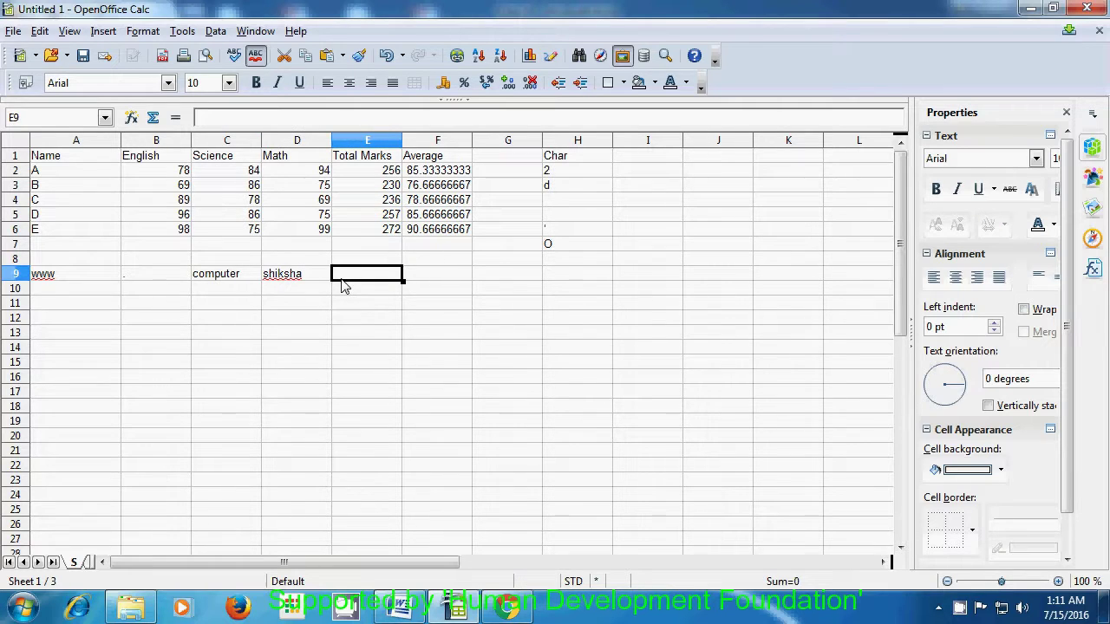
pyautogui.write('.')
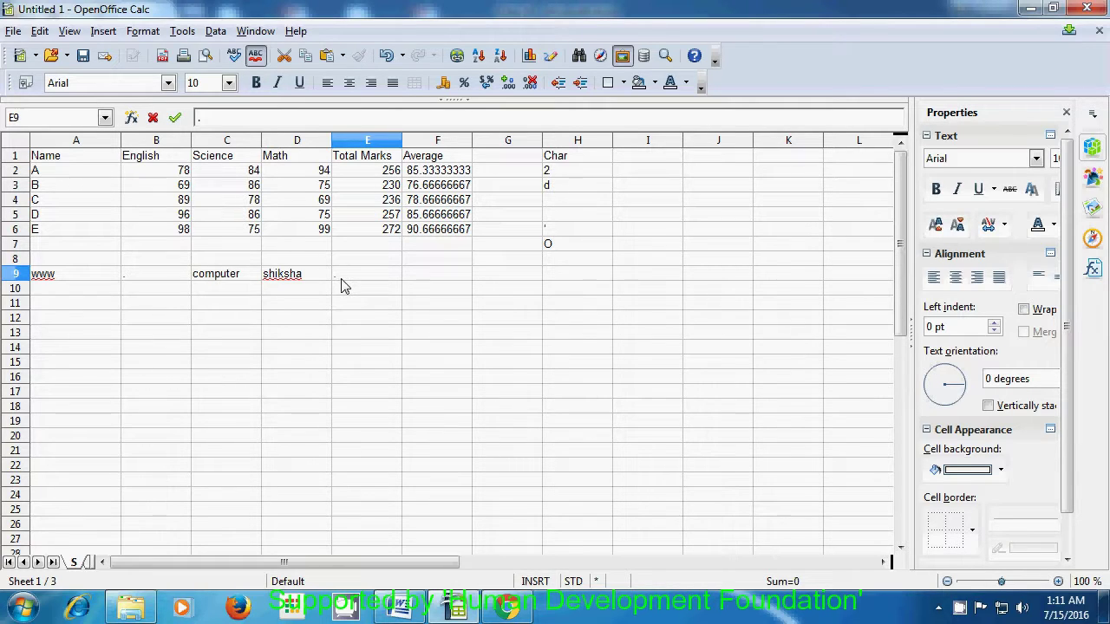
pyautogui.click(424, 282)
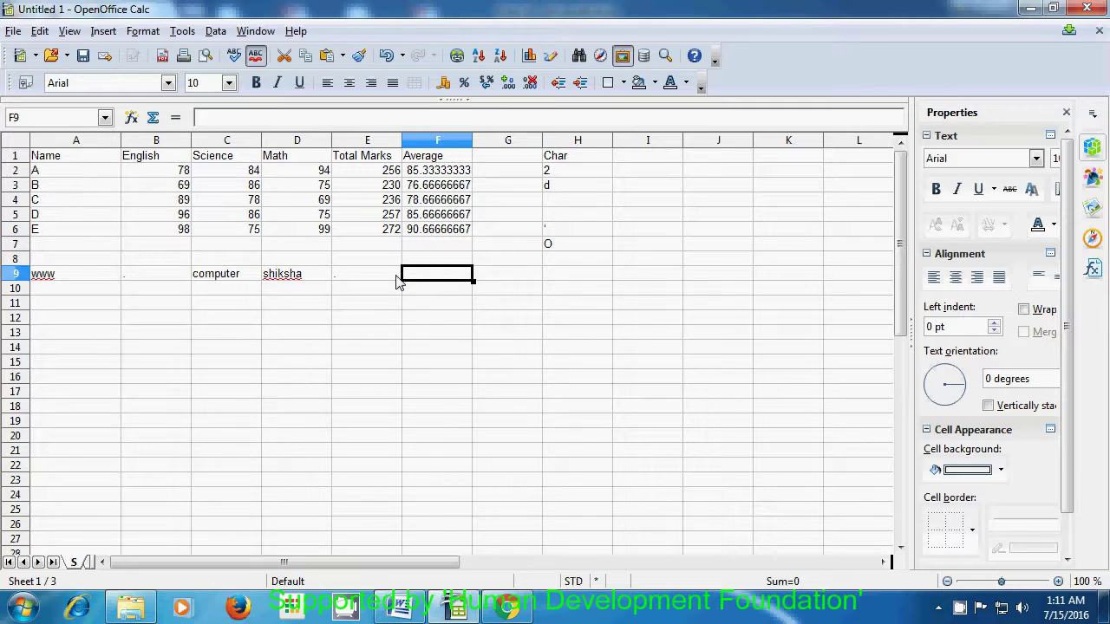
pyautogui.write('org')
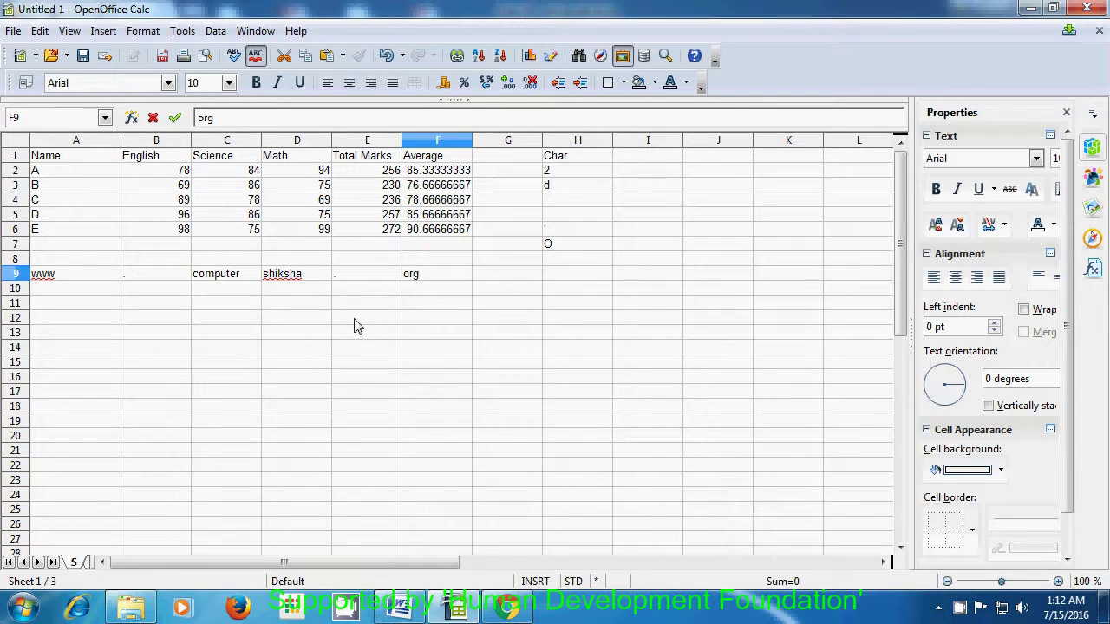
# Add the label Concatenate in cell A12.
pyautogui.click(78, 323)
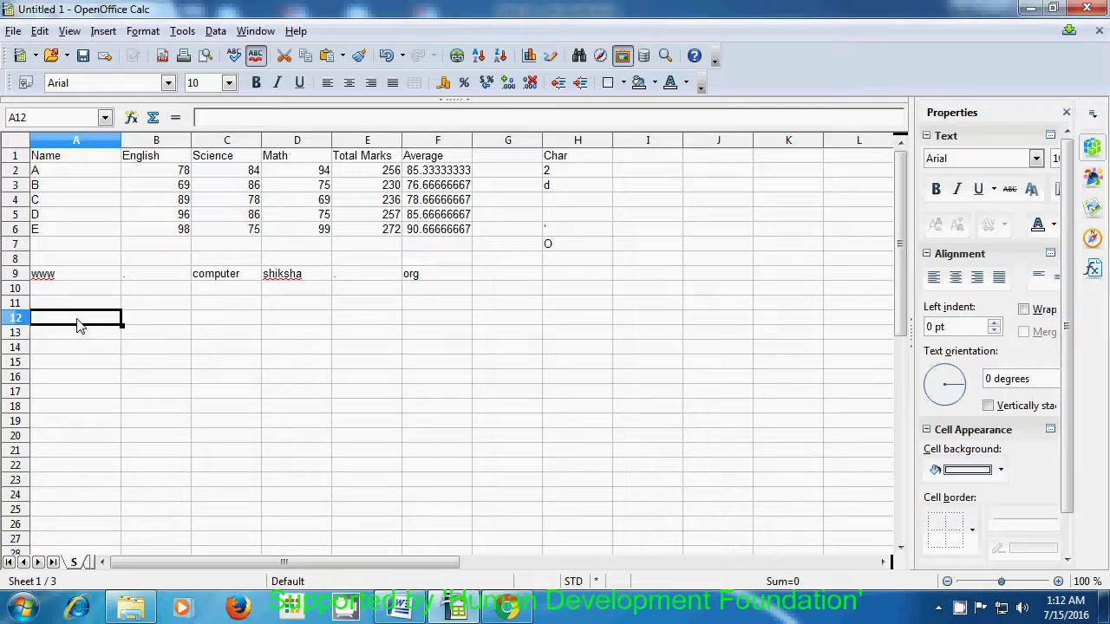
pyautogui.write('=')
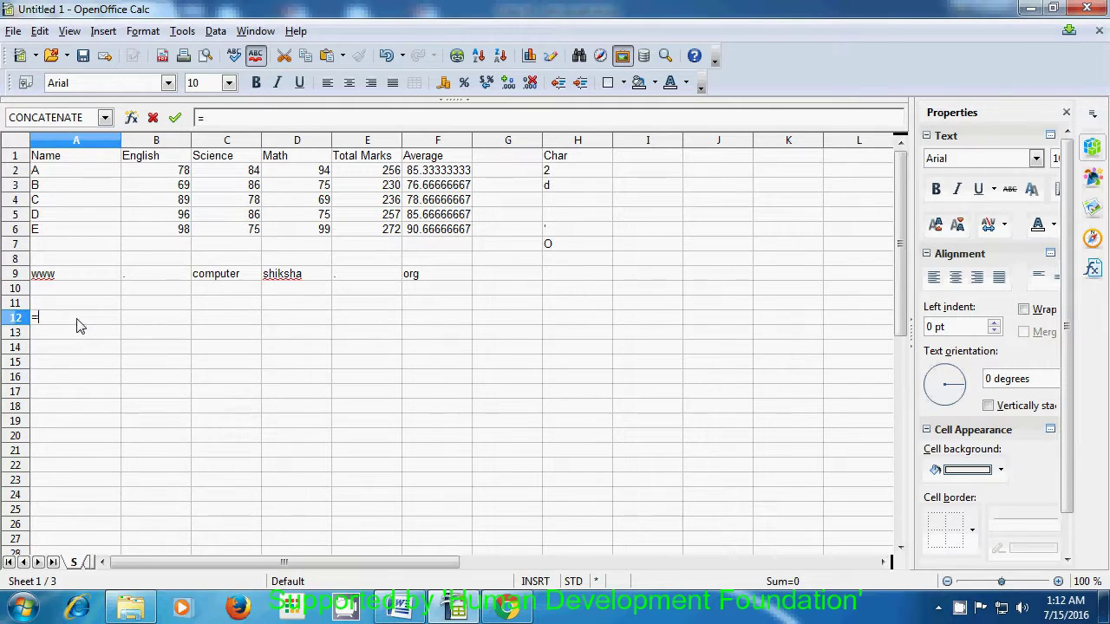
pyautogui.press('BackSpace')
pyautogui.write('Con')
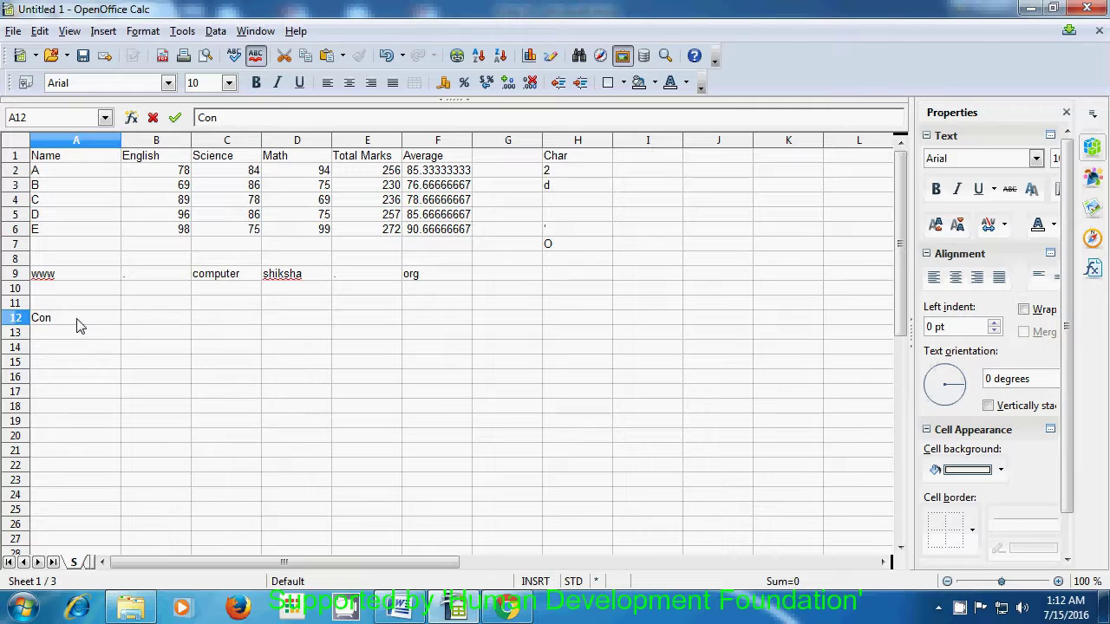
pyautogui.write('catenate')
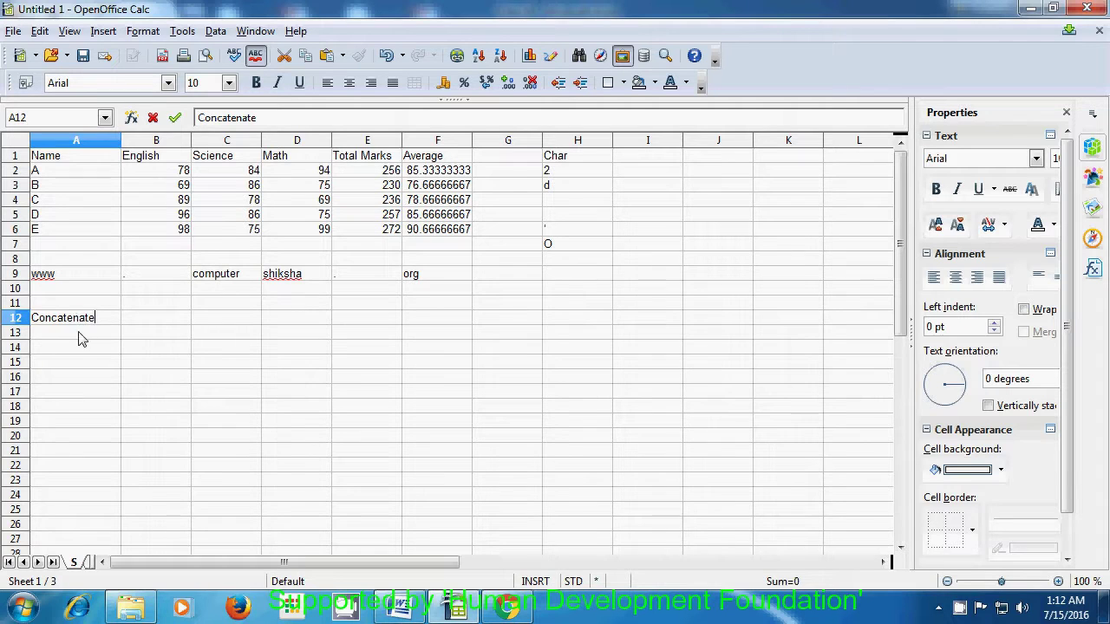
# Enter the formula =concatenate(A9;B9;C9;D9;E9;F9) in cell A13 to join the text pieces of row 9.
pyautogui.click(78, 336)
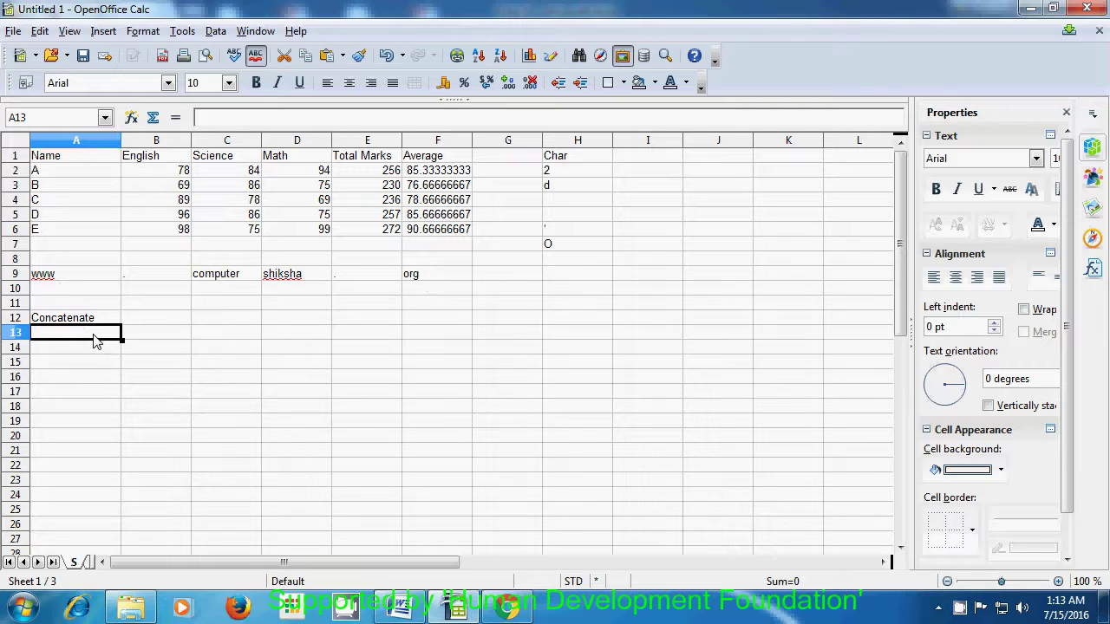
pyautogui.write('=')
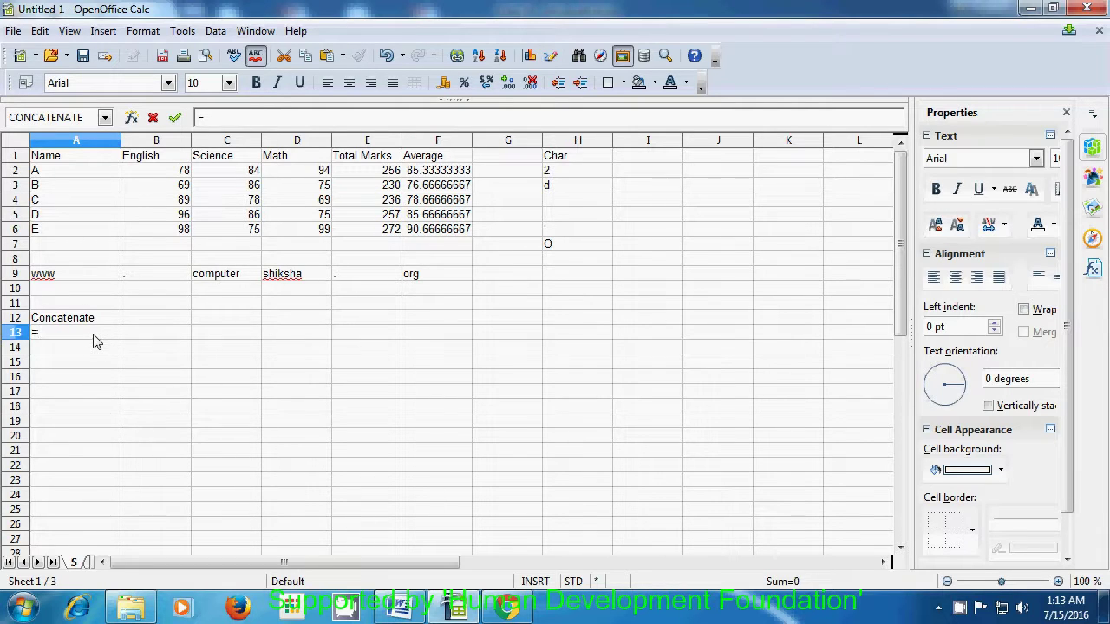
pyautogui.write('c')
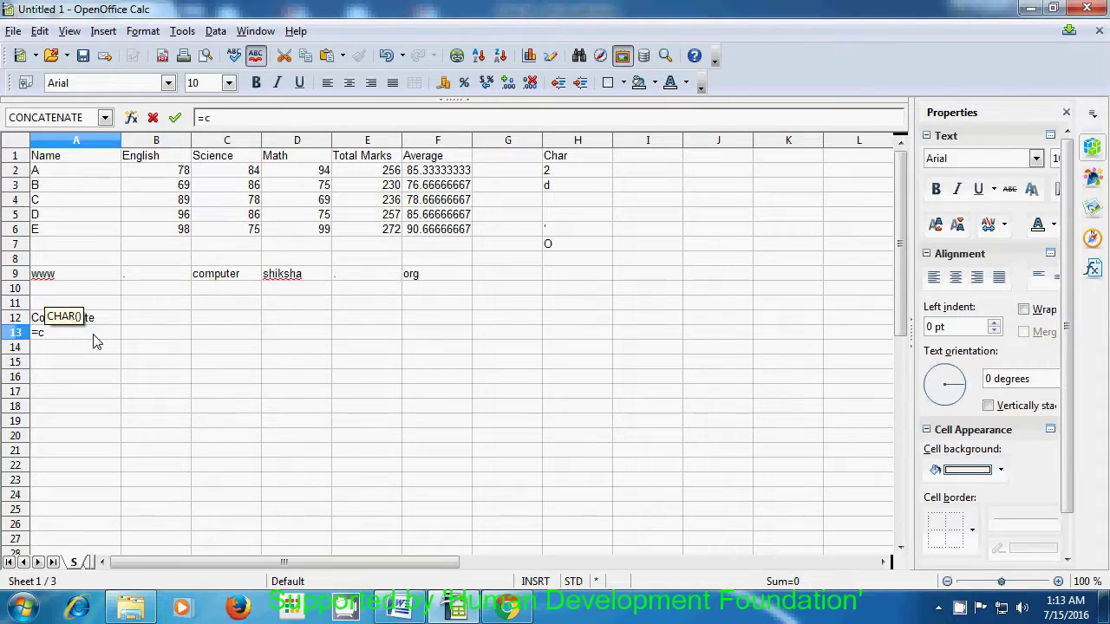
pyautogui.write('o')
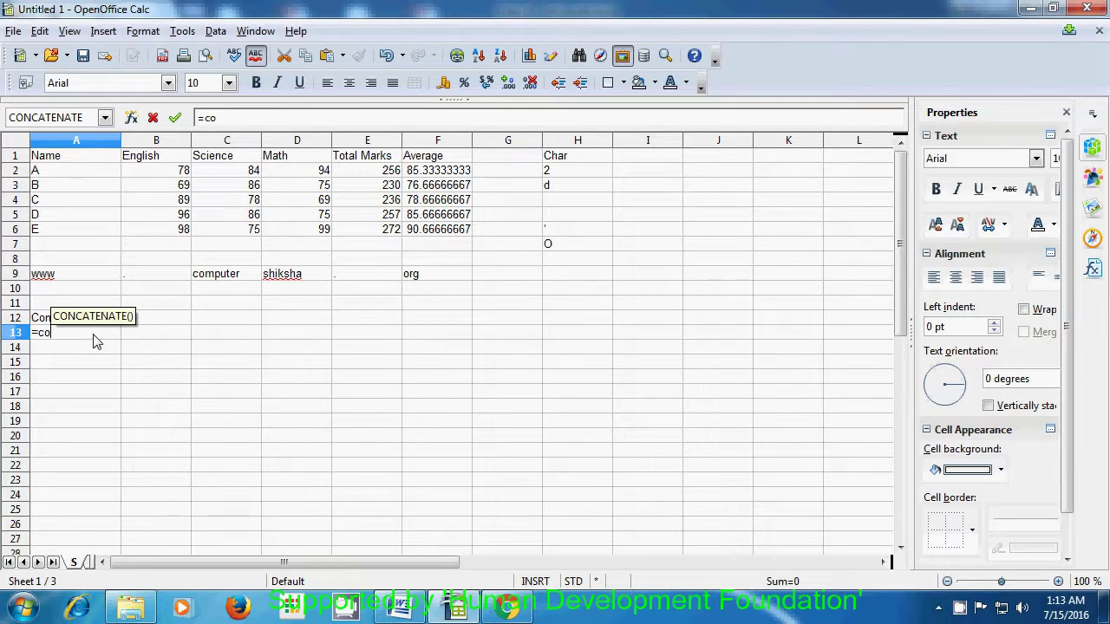
pyautogui.write('ncate')
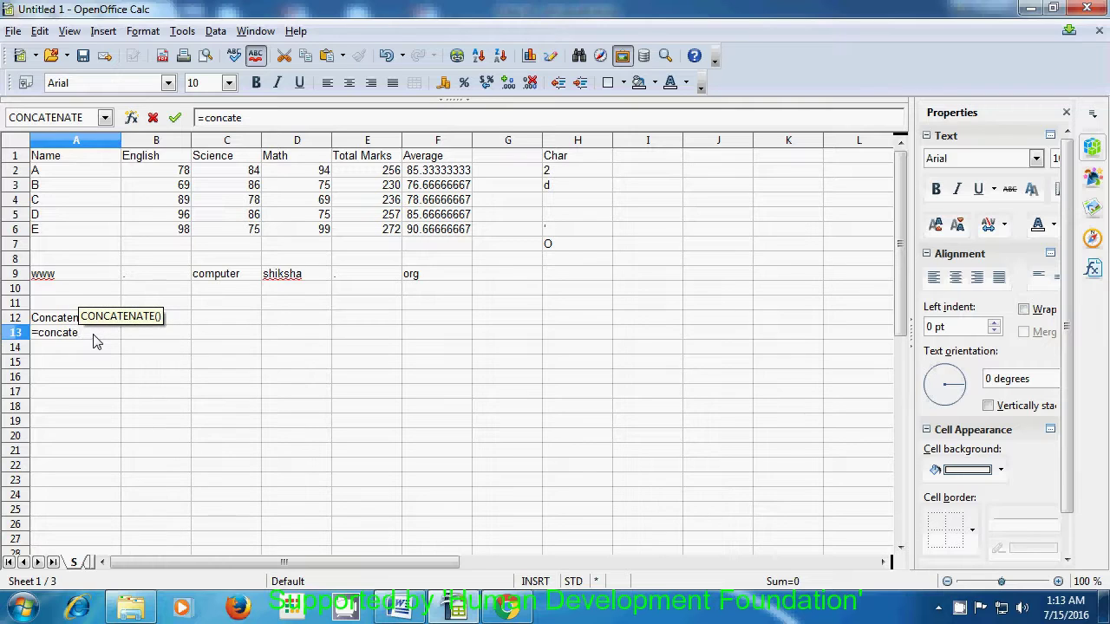
pyautogui.write('nate')
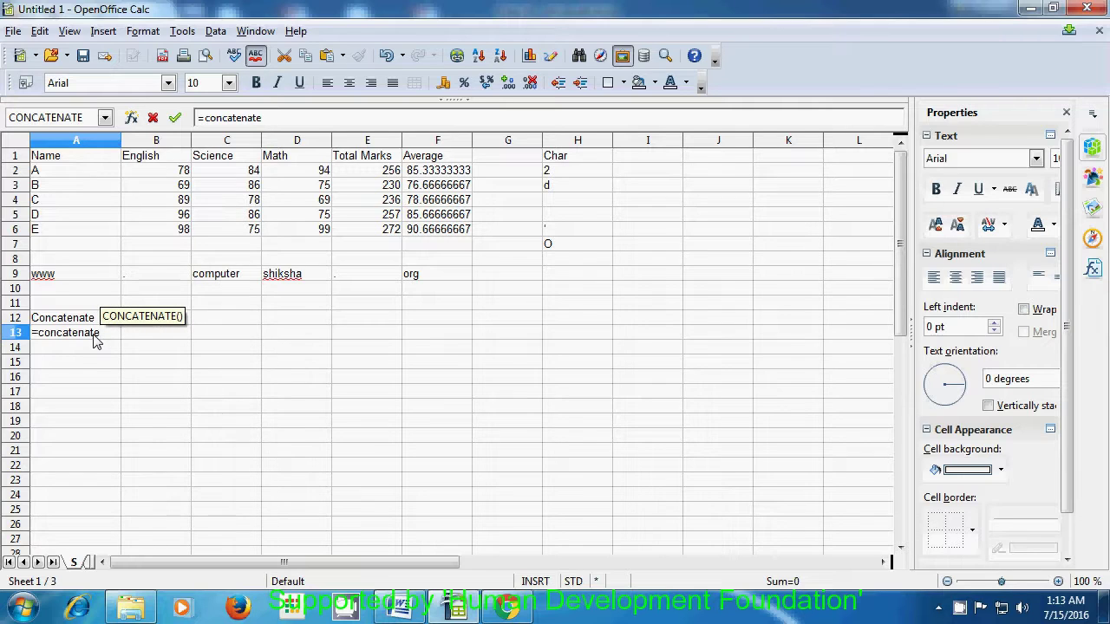
pyautogui.write('(')
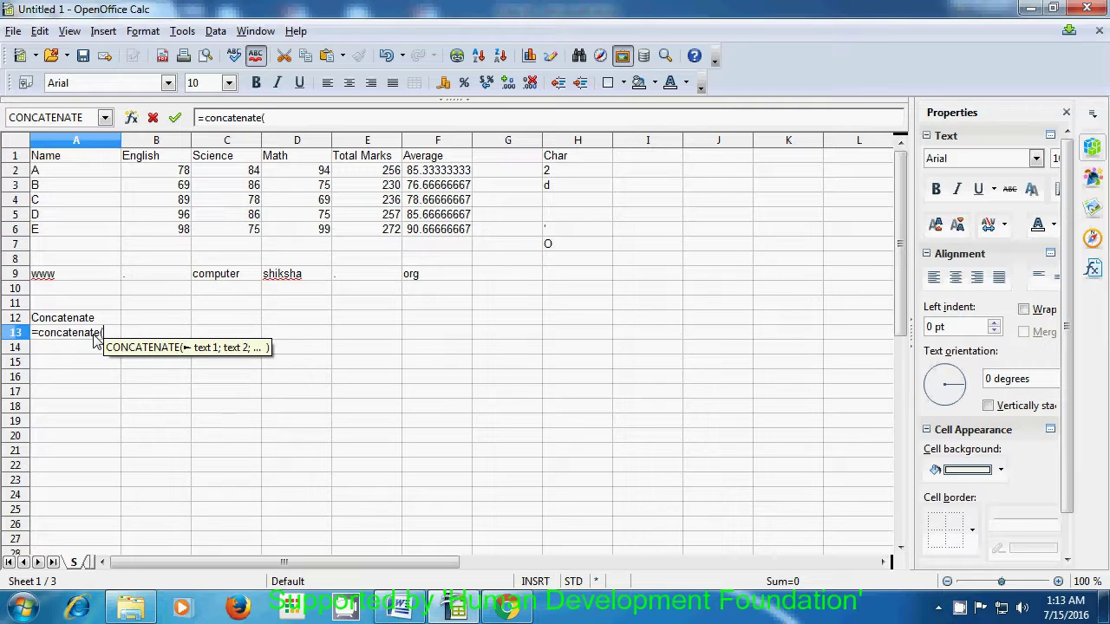
pyautogui.click(67, 279)
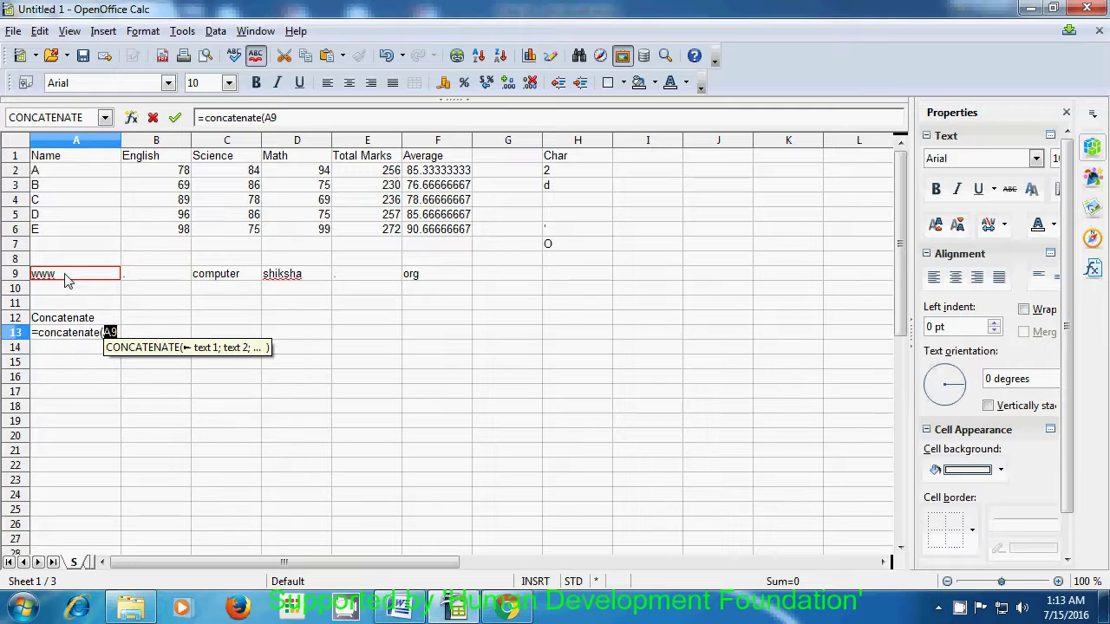
pyautogui.write(';')
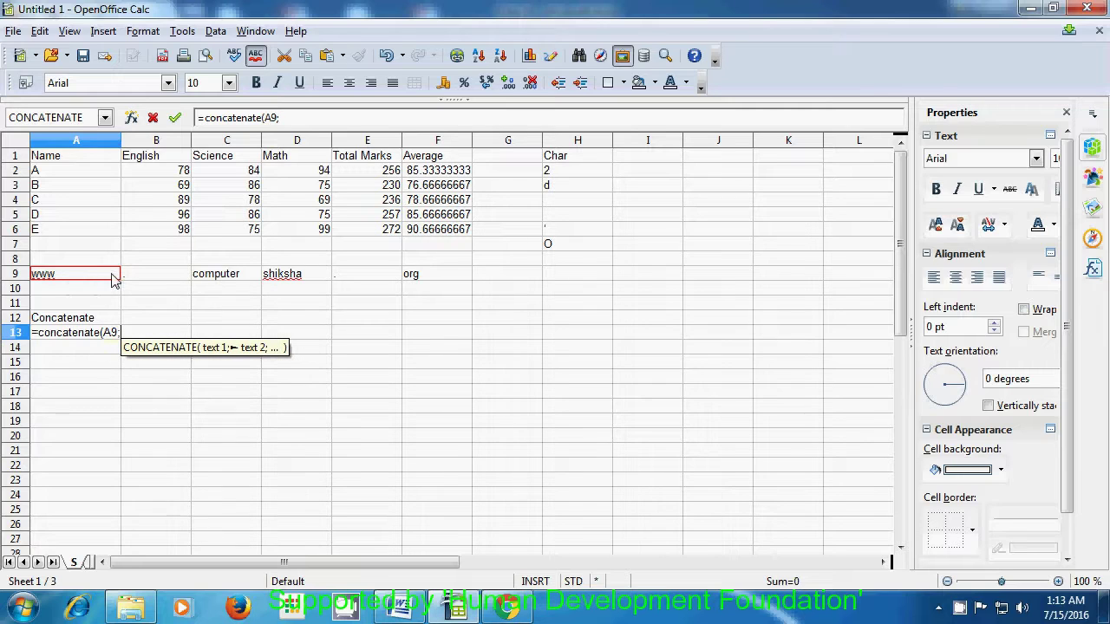
pyautogui.click(149, 280)
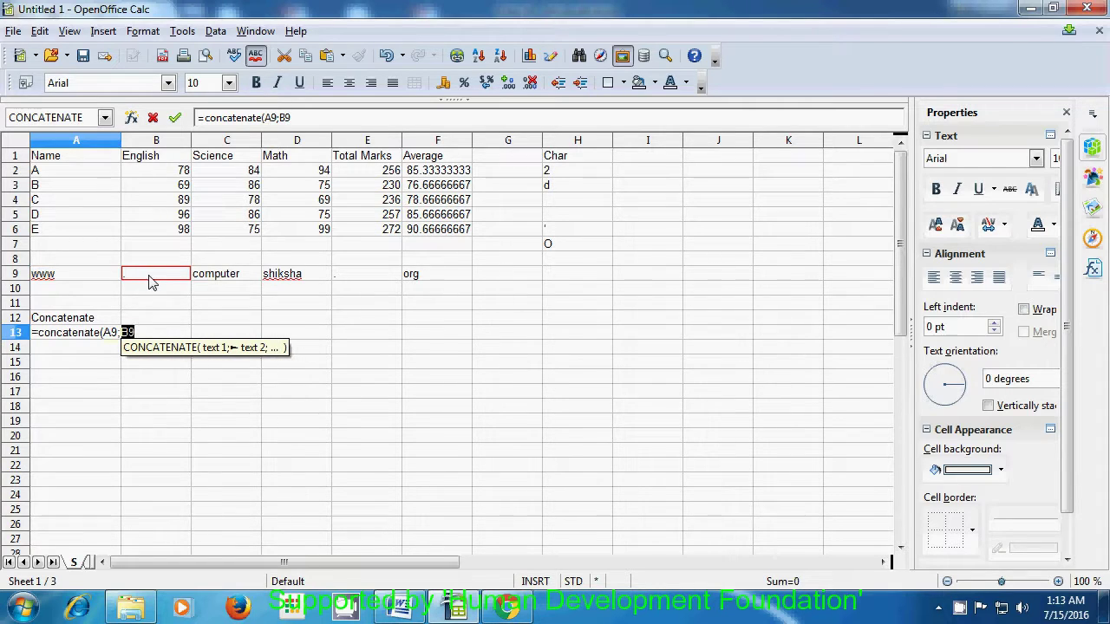
pyautogui.write(';')
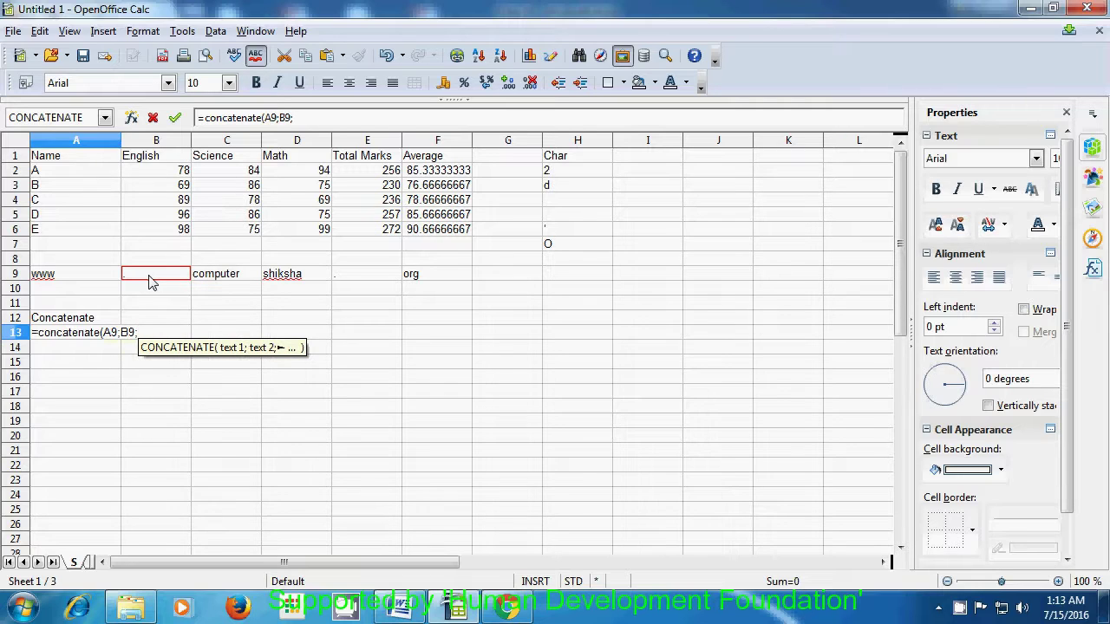
pyautogui.click(217, 284)
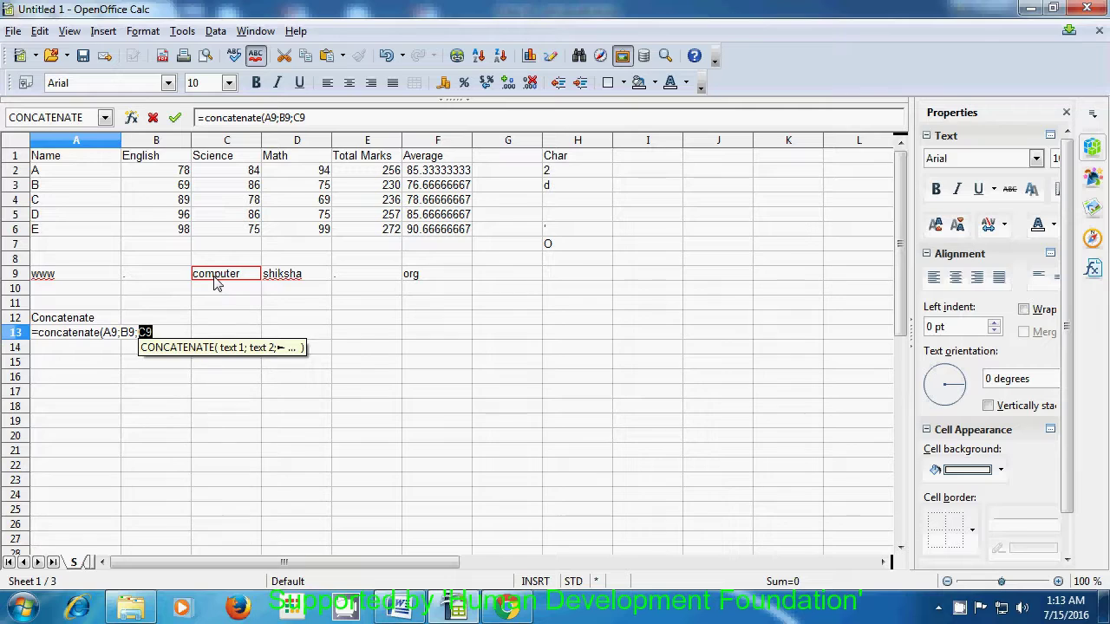
pyautogui.write(';')
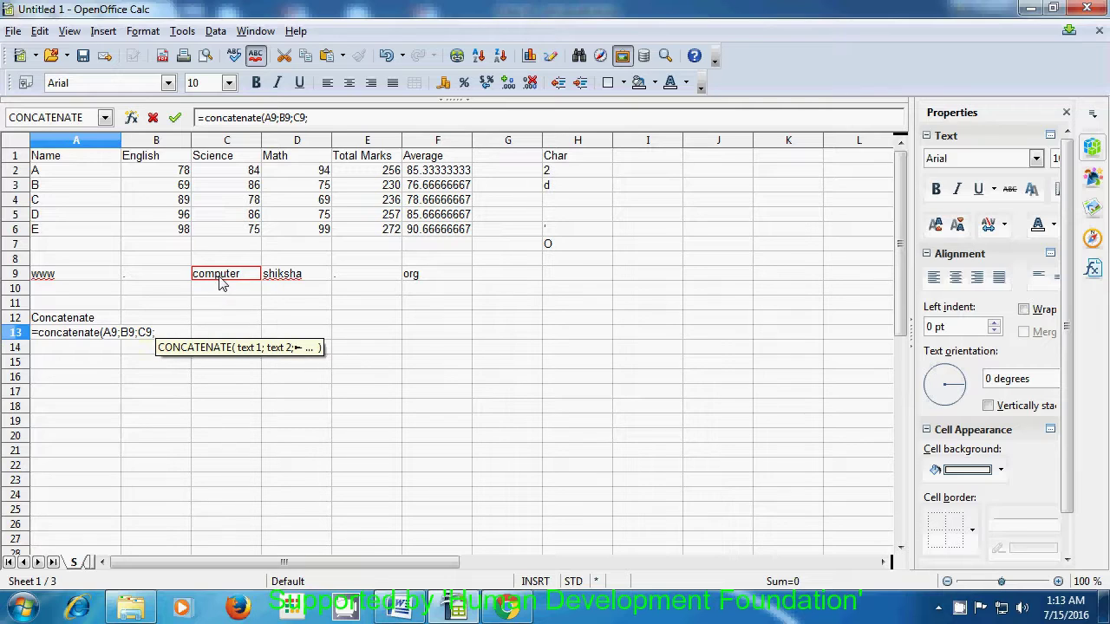
pyautogui.click(281, 282)
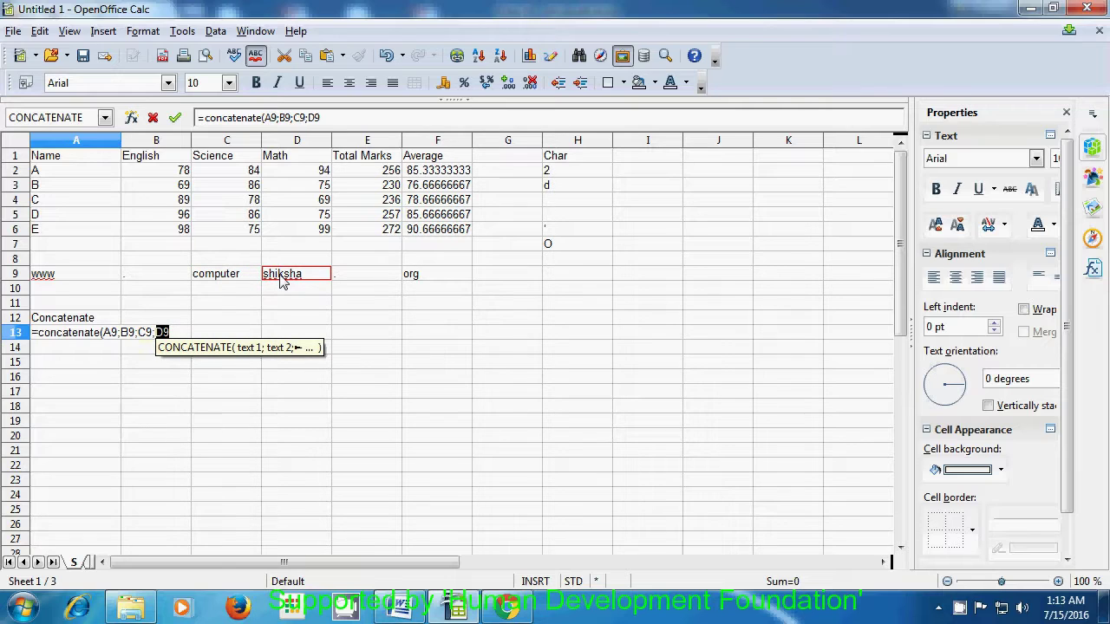
pyautogui.write(';')
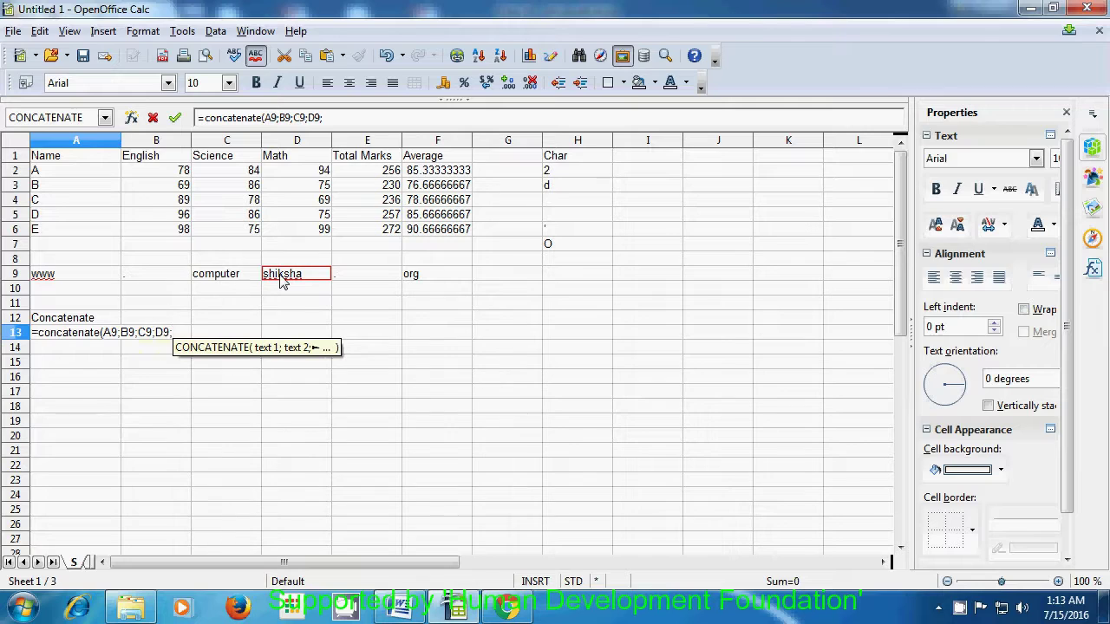
pyautogui.click(353, 279)
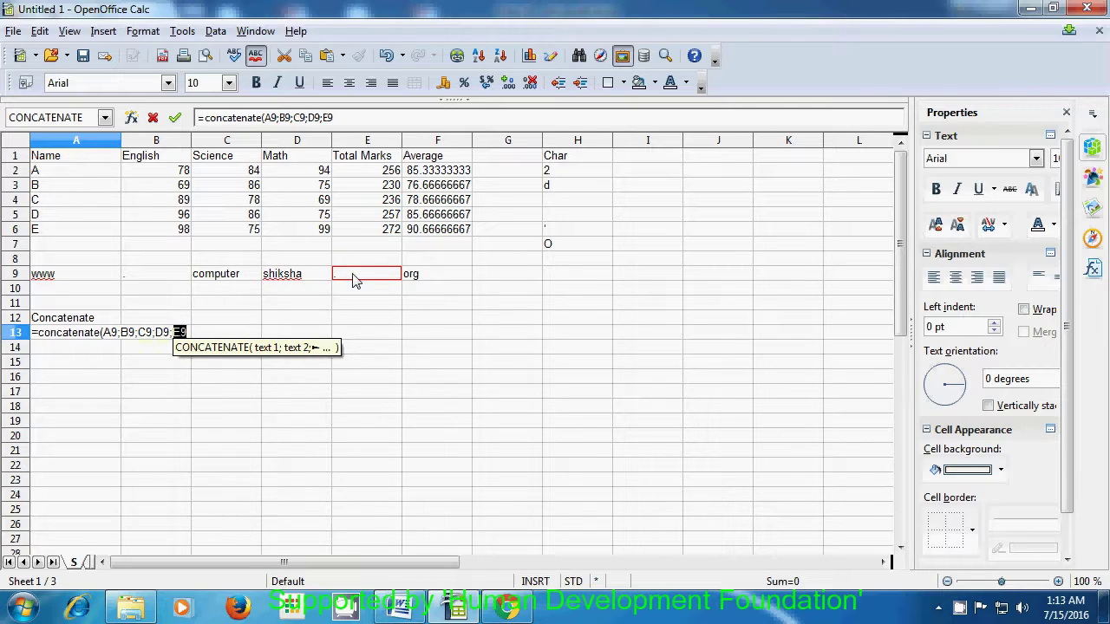
pyautogui.write(';')
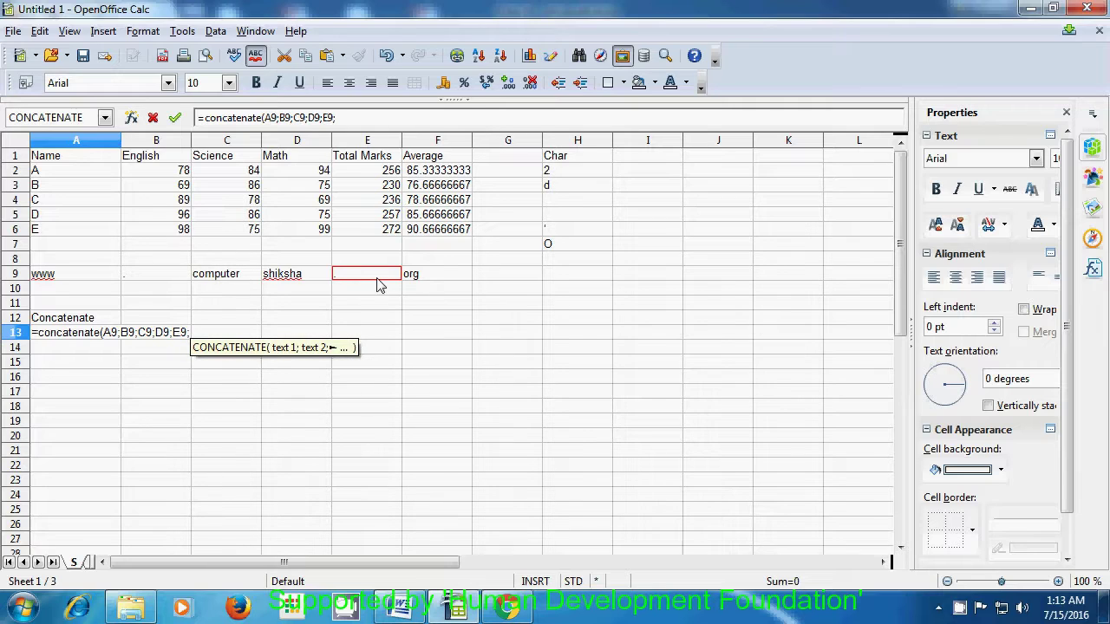
pyautogui.click(418, 279)
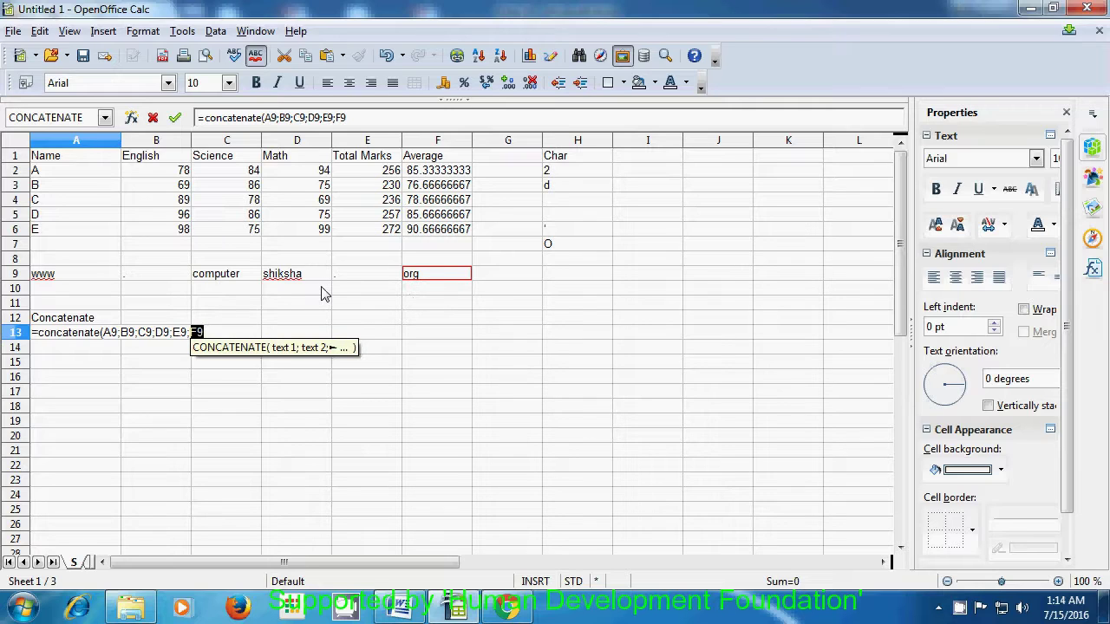
pyautogui.write(')')
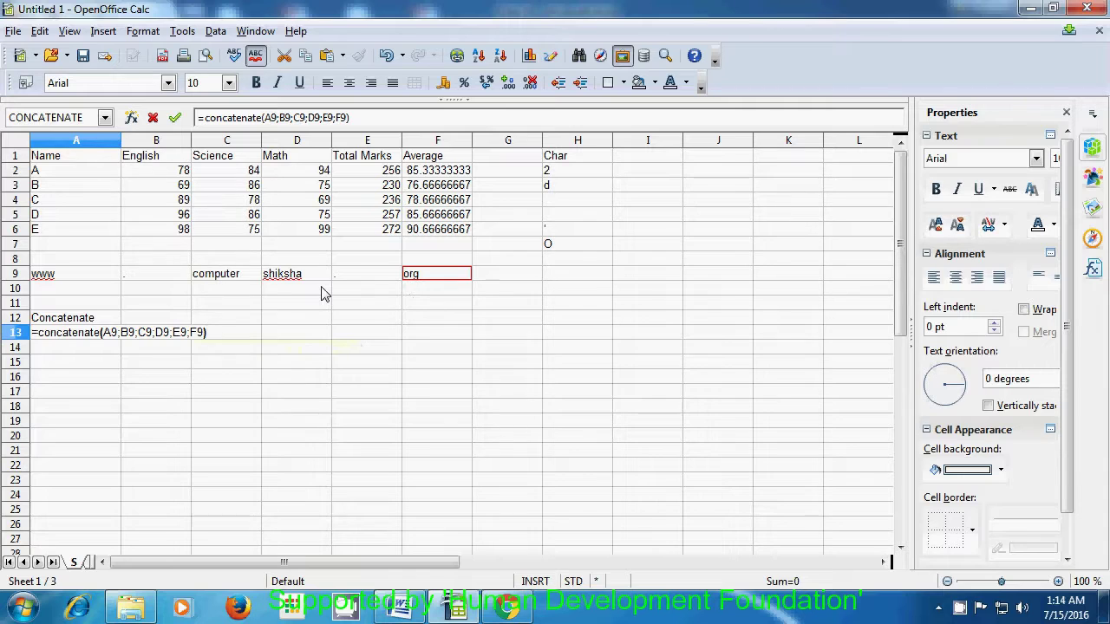
pyautogui.press('Return')
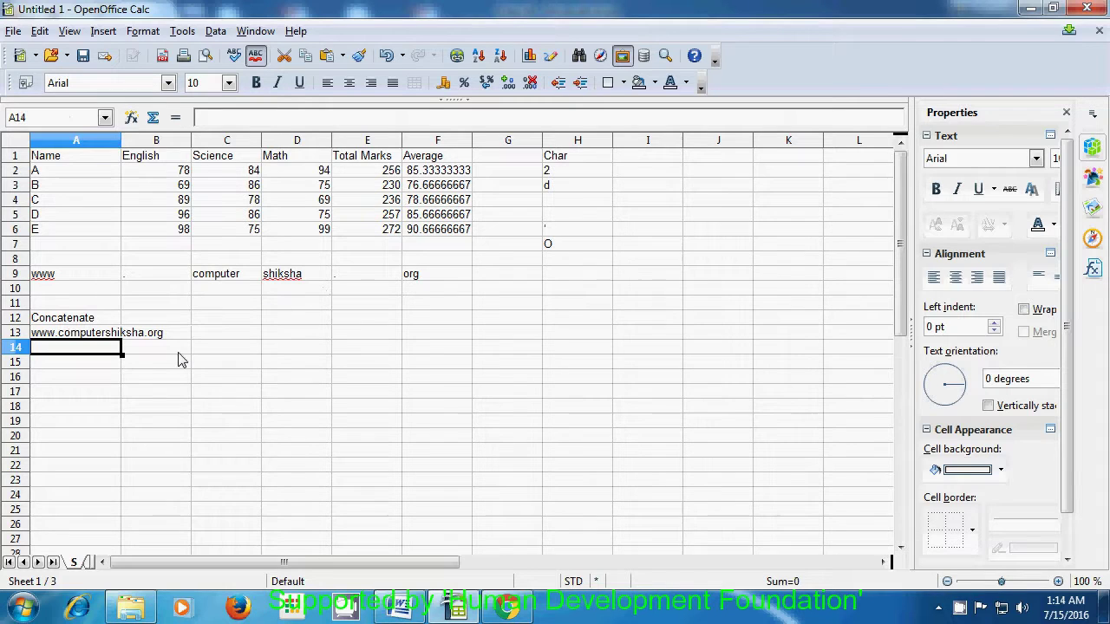
# Enter the text pieces www, . and google in cells A10, B10 and C10 respectively.
pyautogui.click(143, 362)
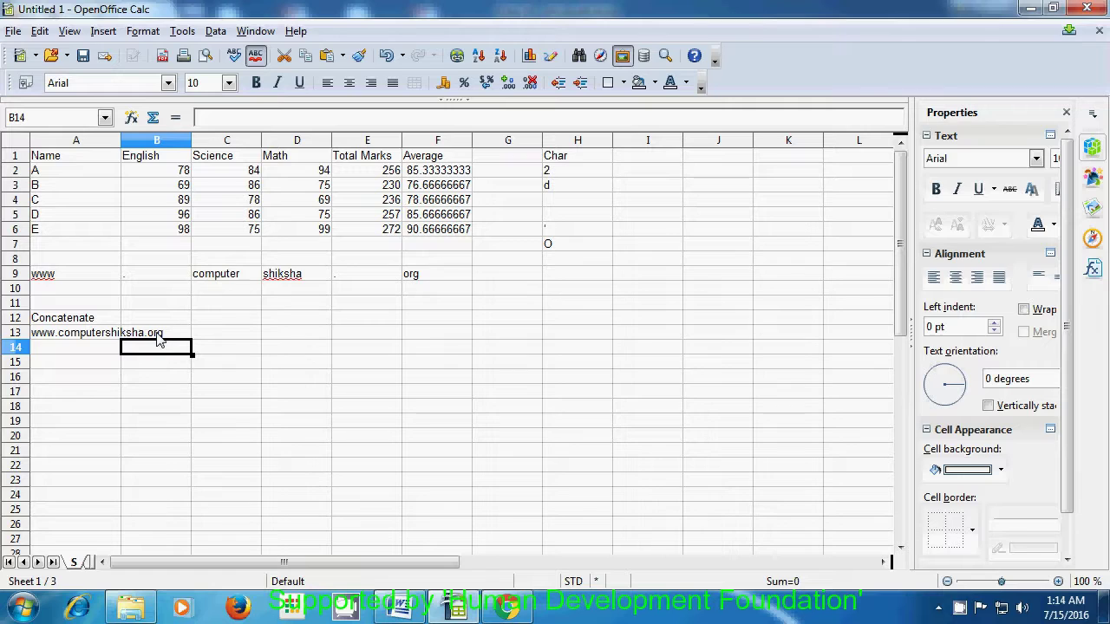
pyautogui.click(84, 295)
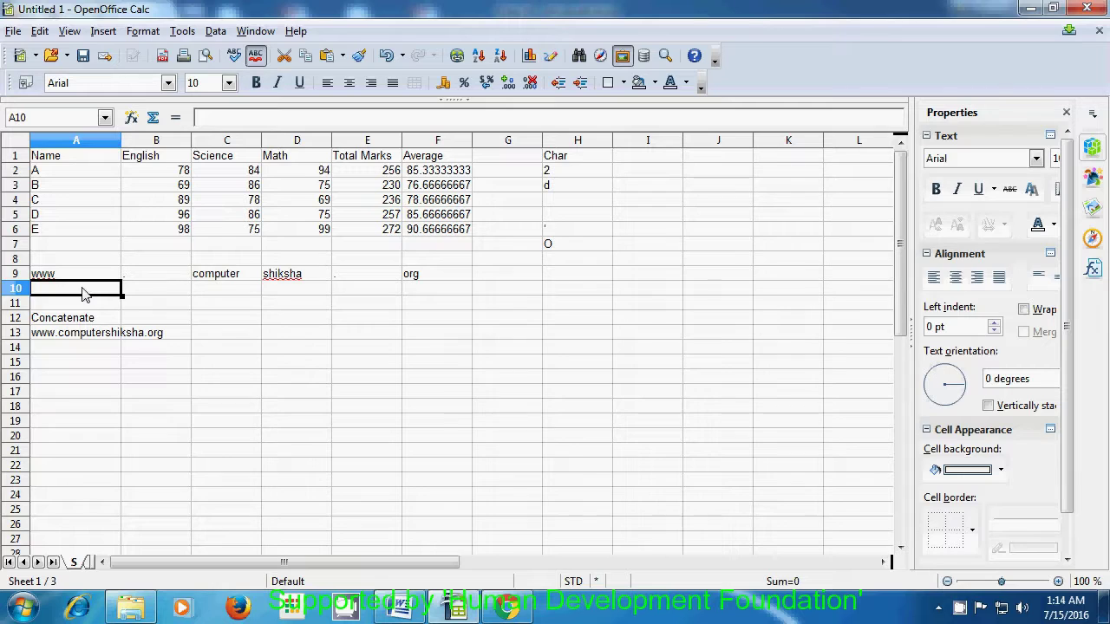
pyautogui.write('www')
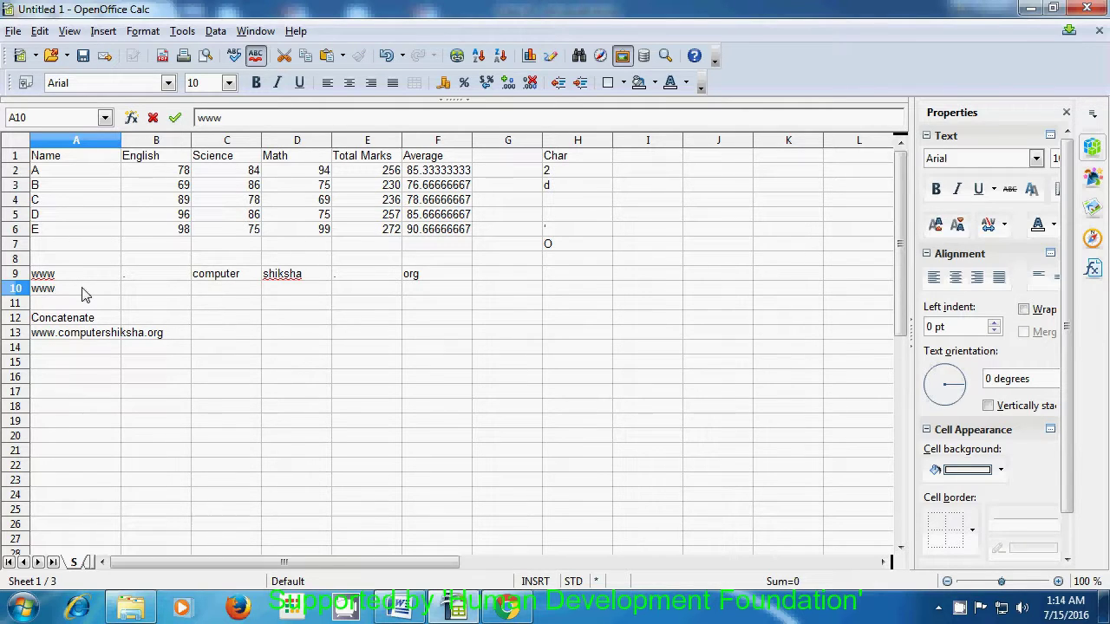
pyautogui.write('.')
pyautogui.click(136, 297)
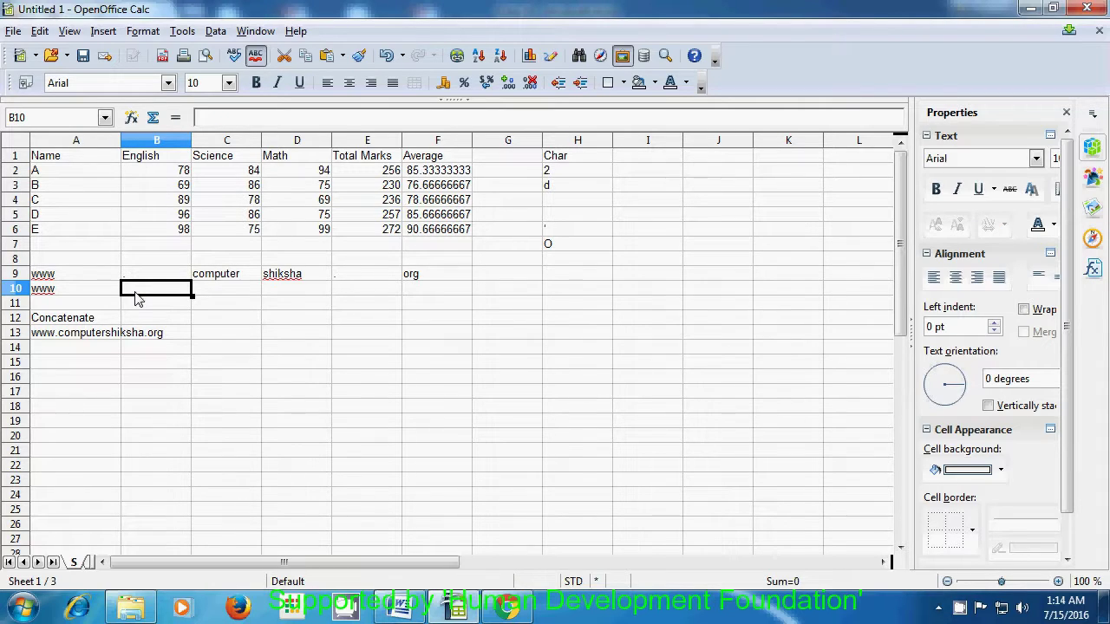
pyautogui.write('.')
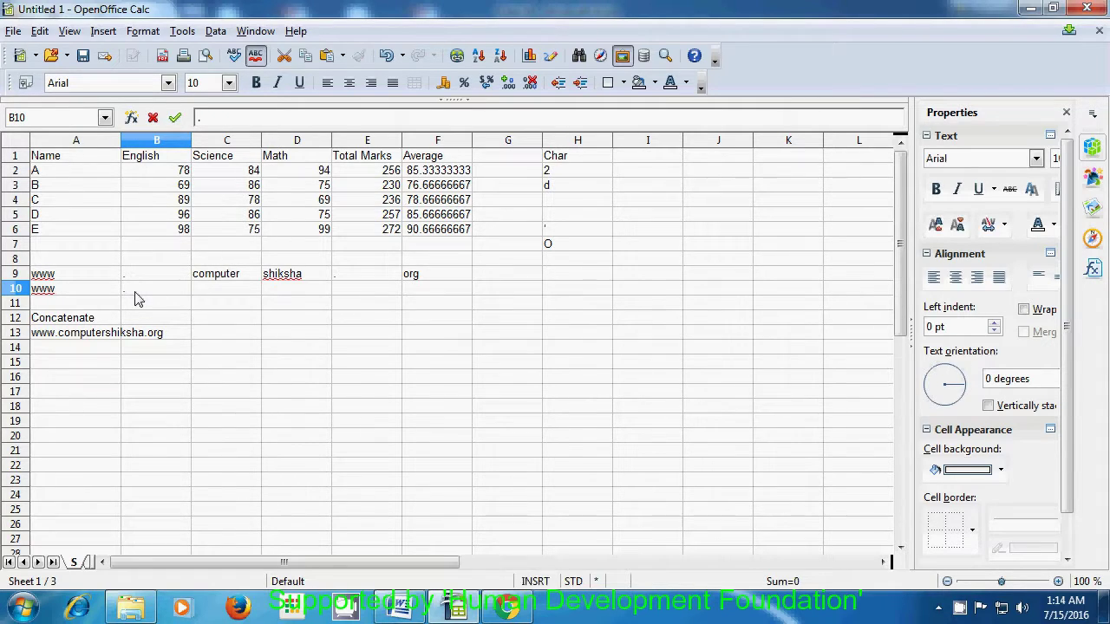
pyautogui.click(218, 297)
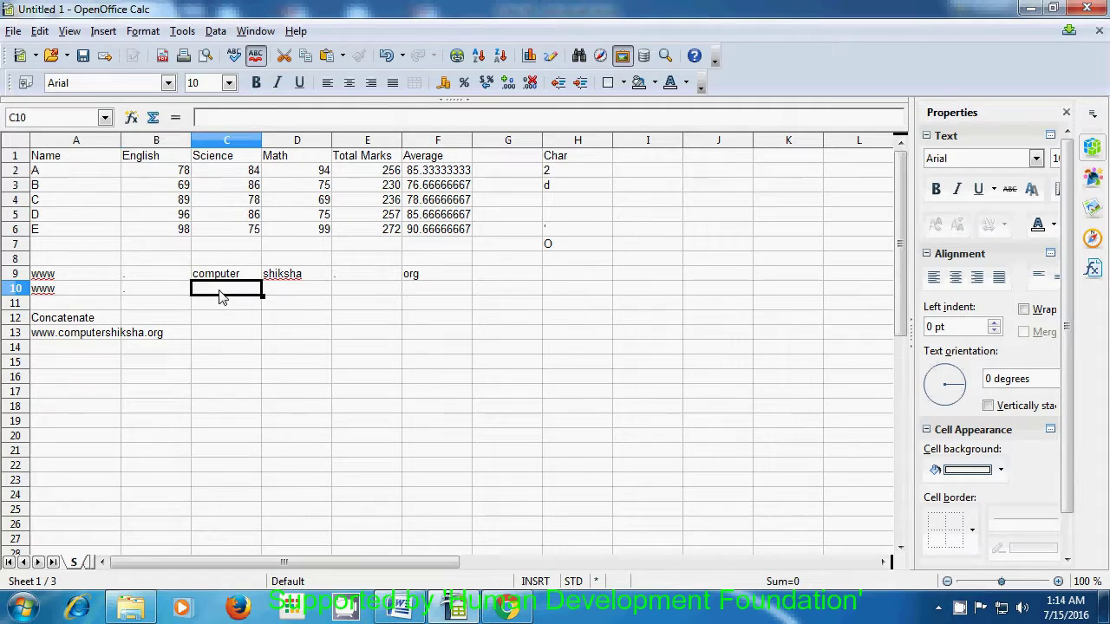
pyautogui.write('go')
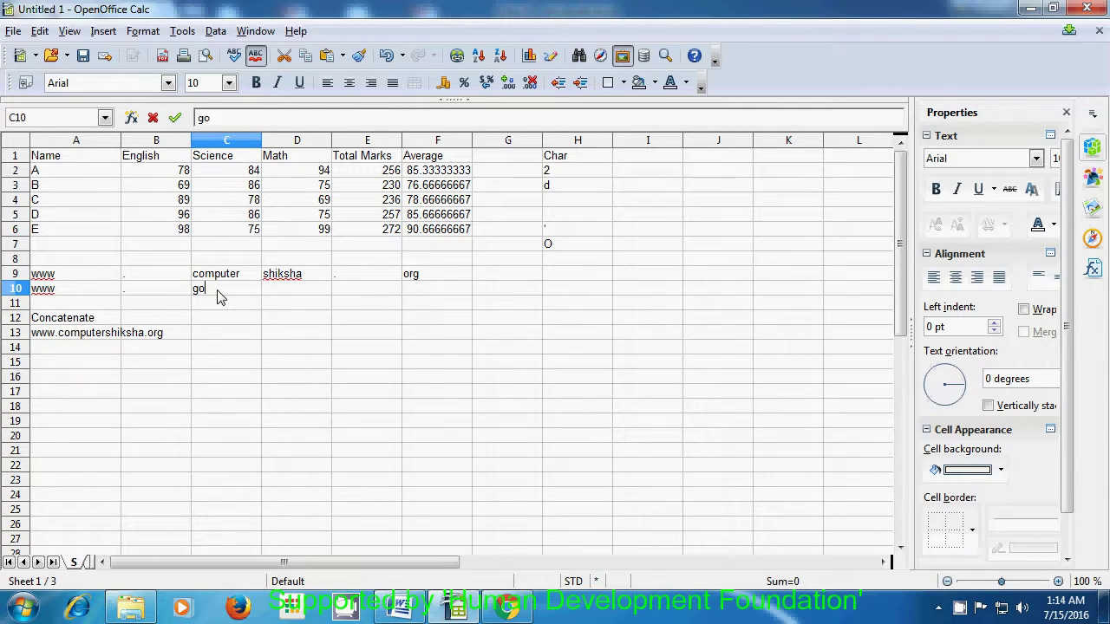
pyautogui.write('ogle')
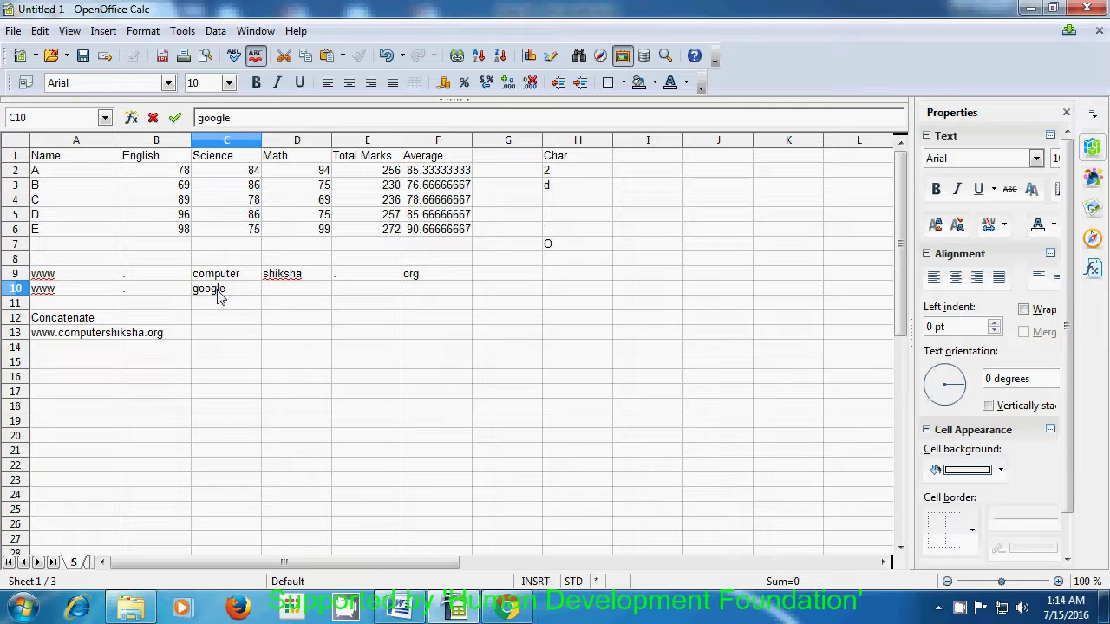
# Continue row 10 with the text pieces . and com in cells D10 and E10.
pyautogui.click(277, 296)
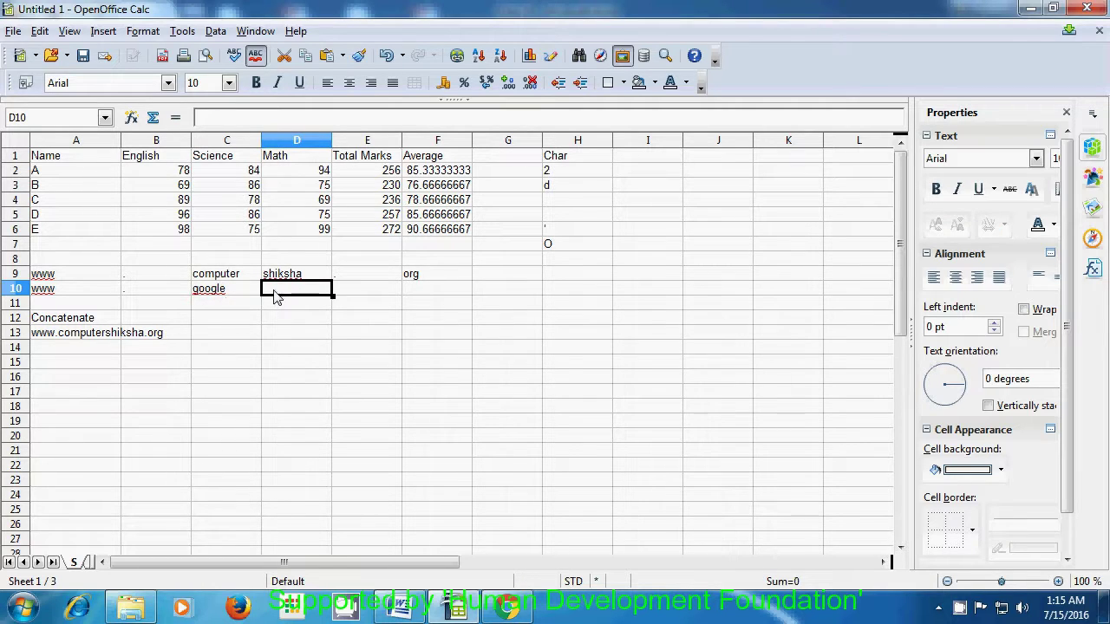
pyautogui.write('.')
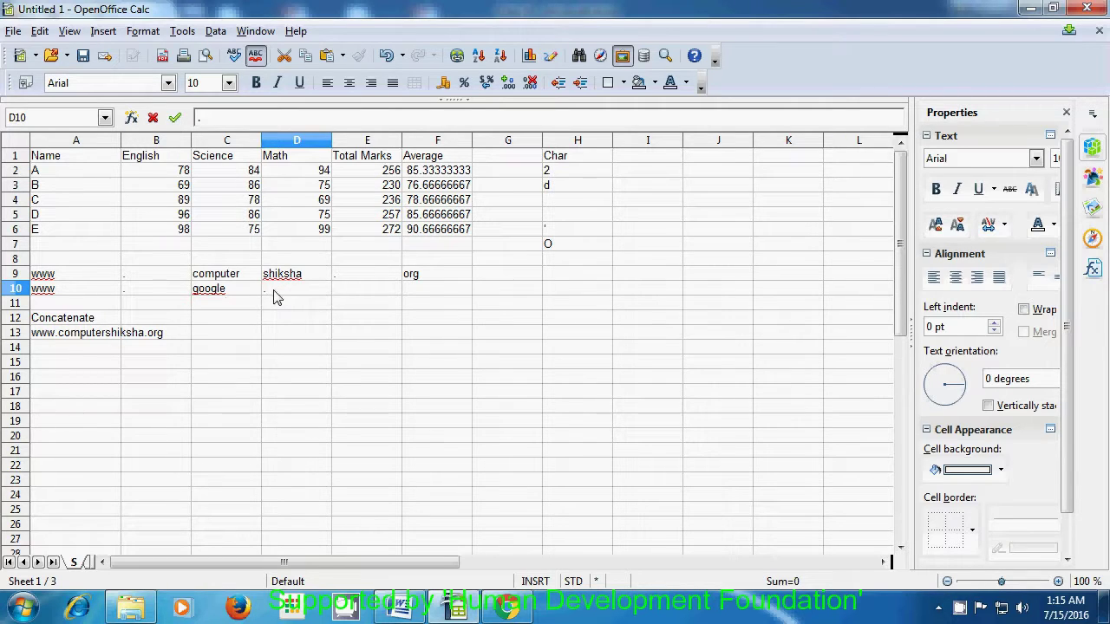
pyautogui.click(358, 300)
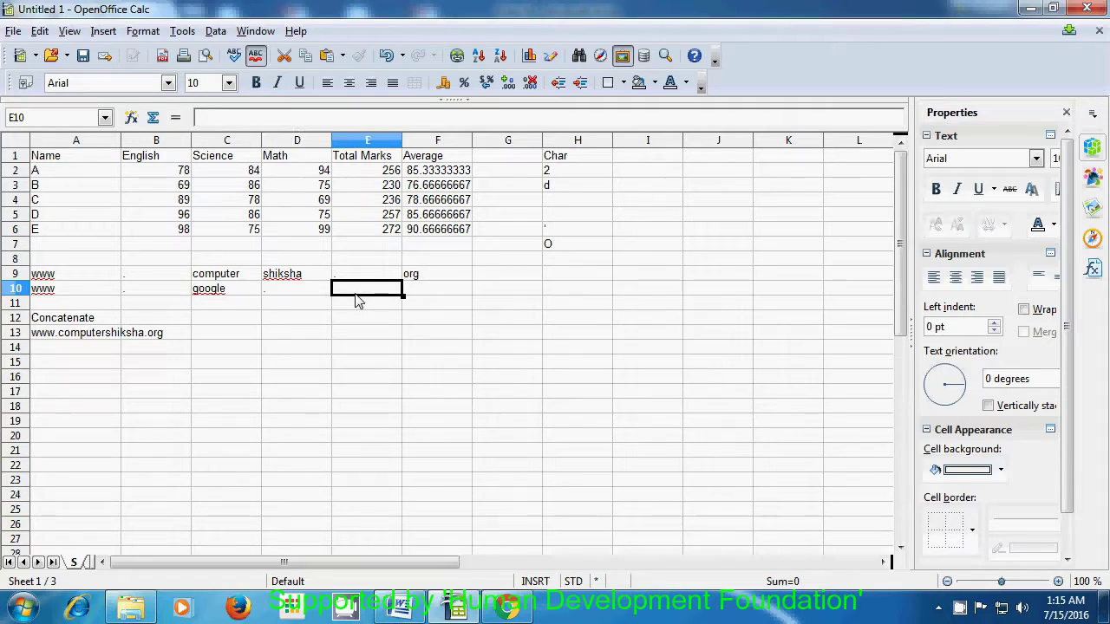
pyautogui.write('com')
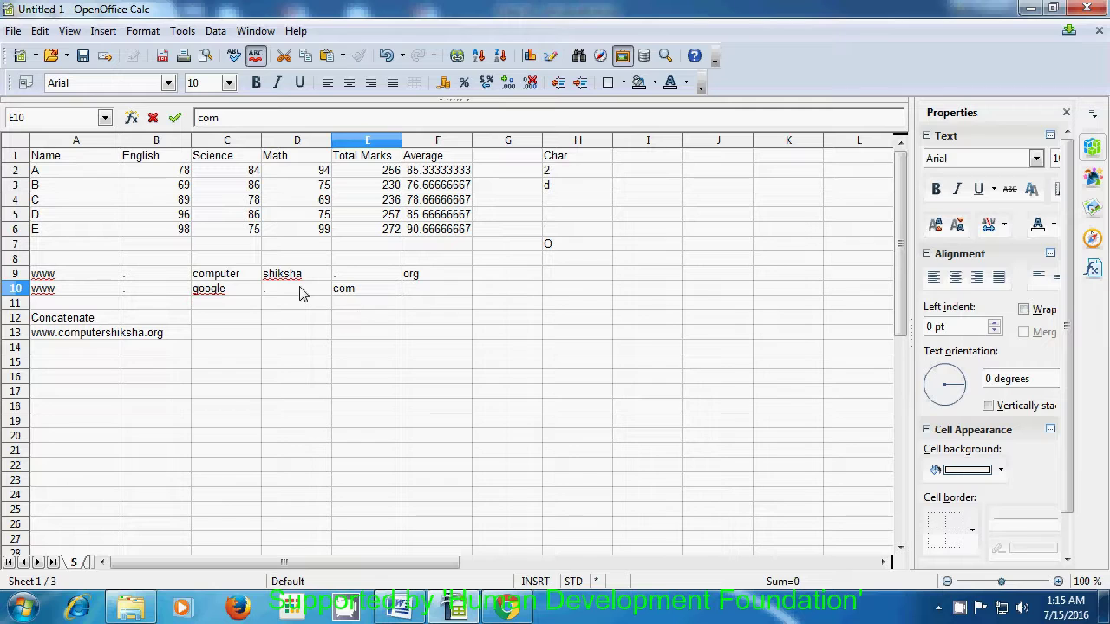
# Enter the formula =concatenate(A10;B10;C10;D10;E10) in cell A14 to join the text pieces of row 10.
pyautogui.click(65, 355)
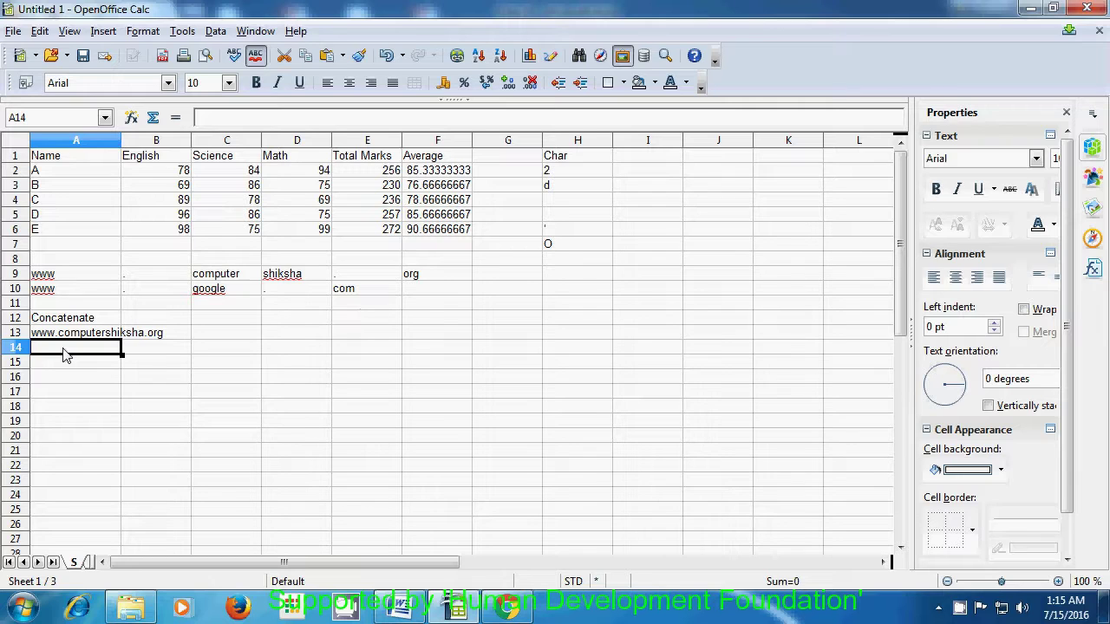
pyautogui.write('=')
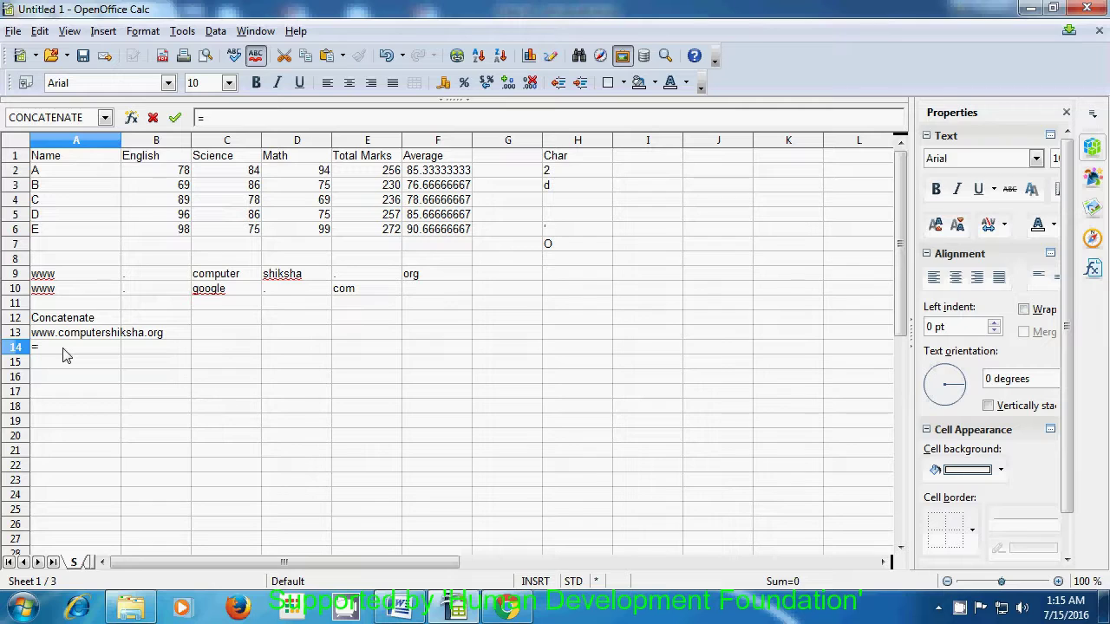
pyautogui.write('con')
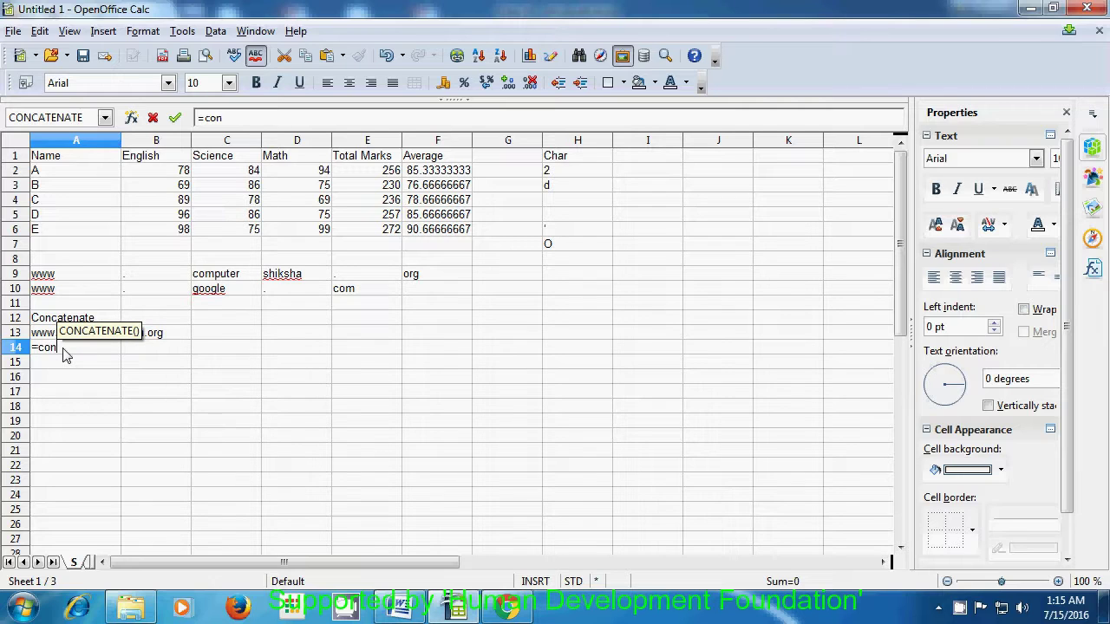
pyautogui.write('ca')
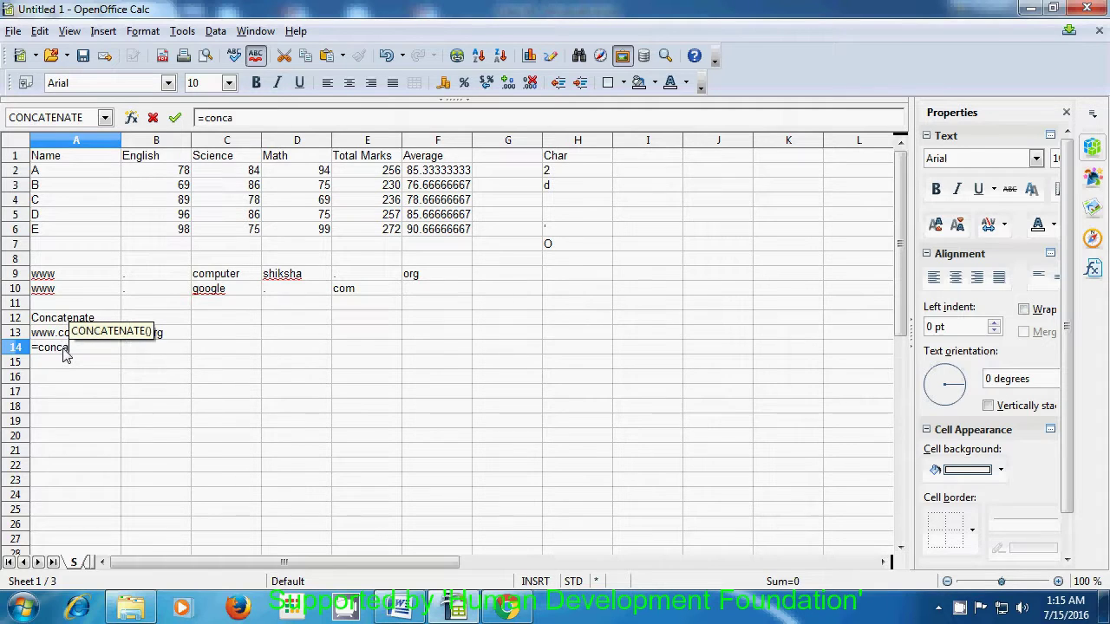
pyautogui.write('t')
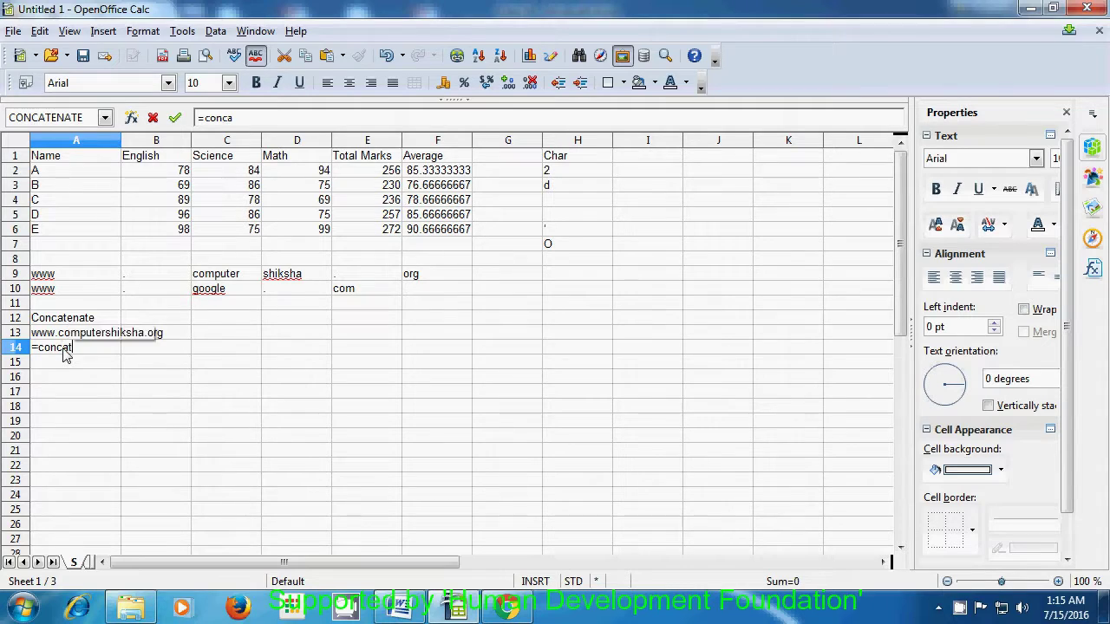
pyautogui.write('enate')
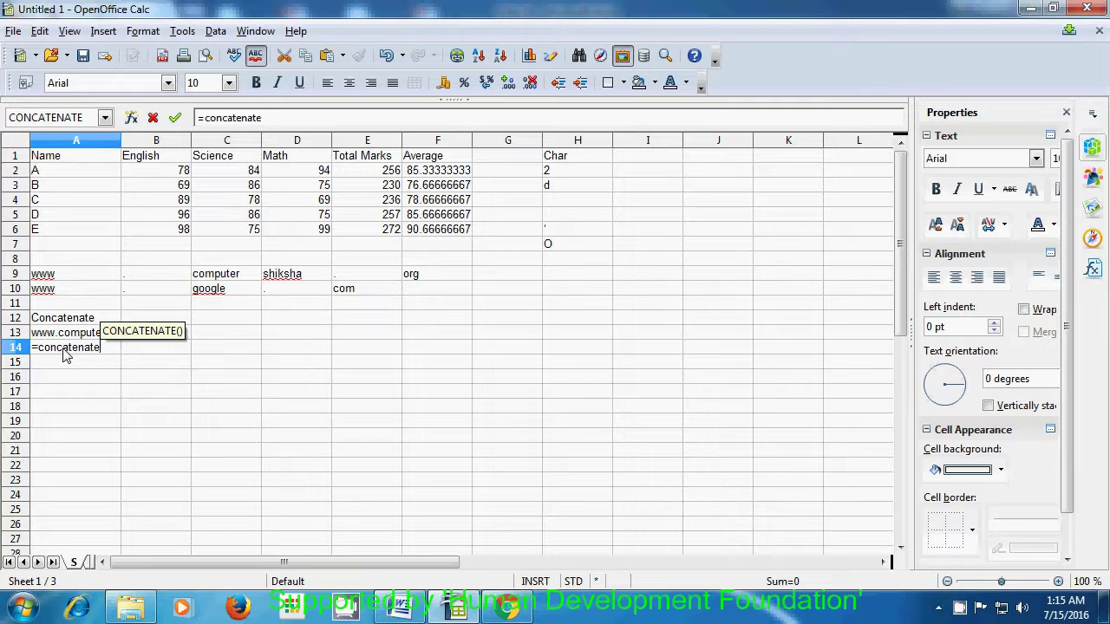
pyautogui.write('(')
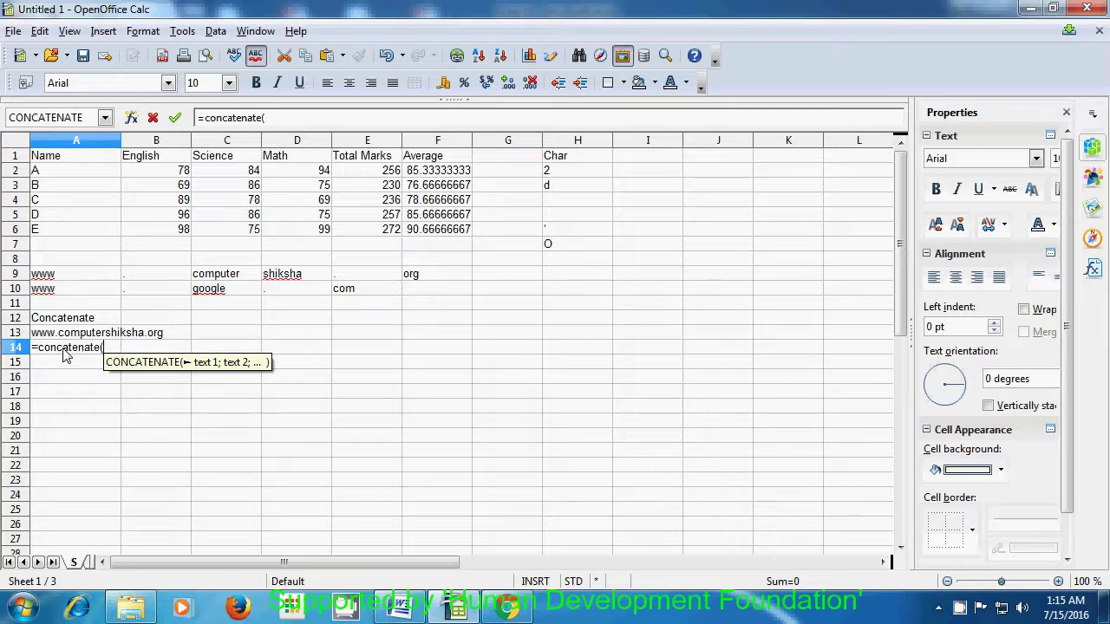
pyautogui.click(73, 296)
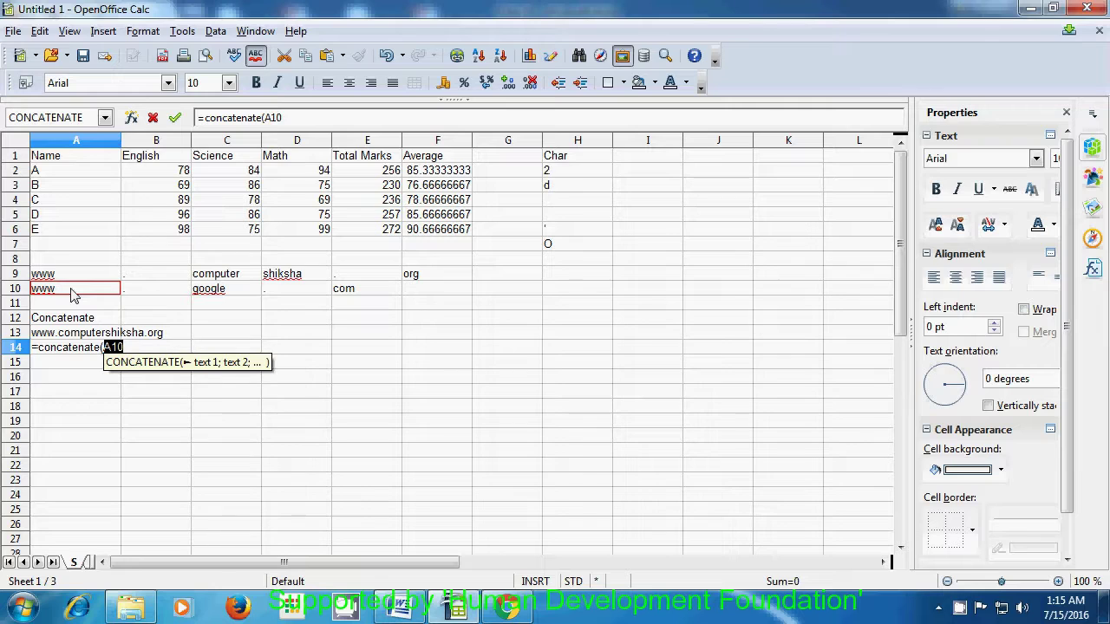
pyautogui.write(';')
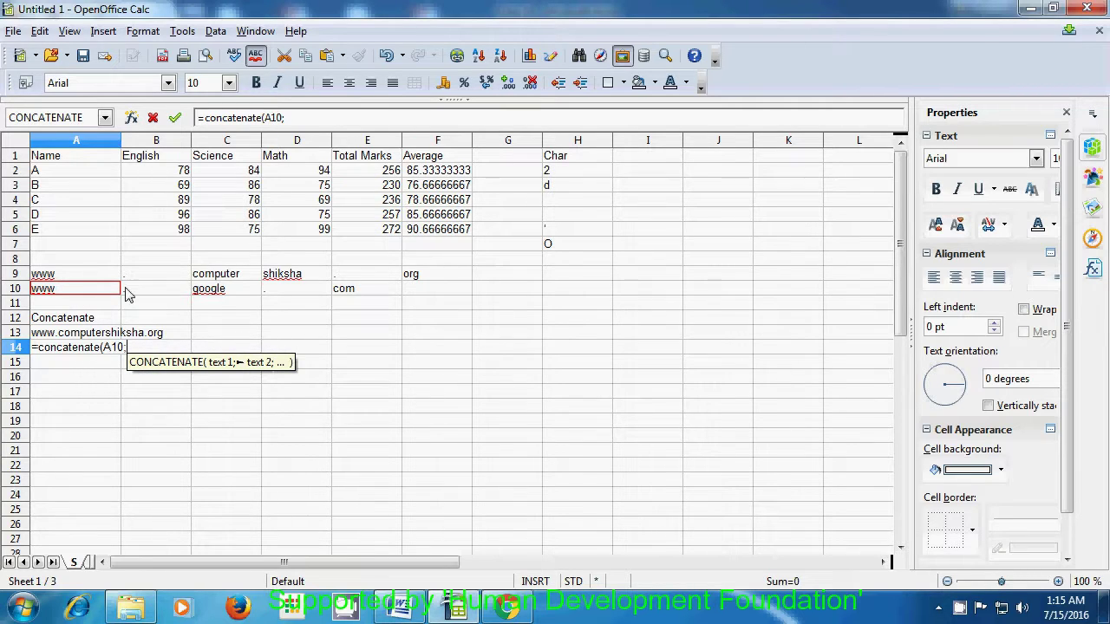
pyautogui.click(154, 295)
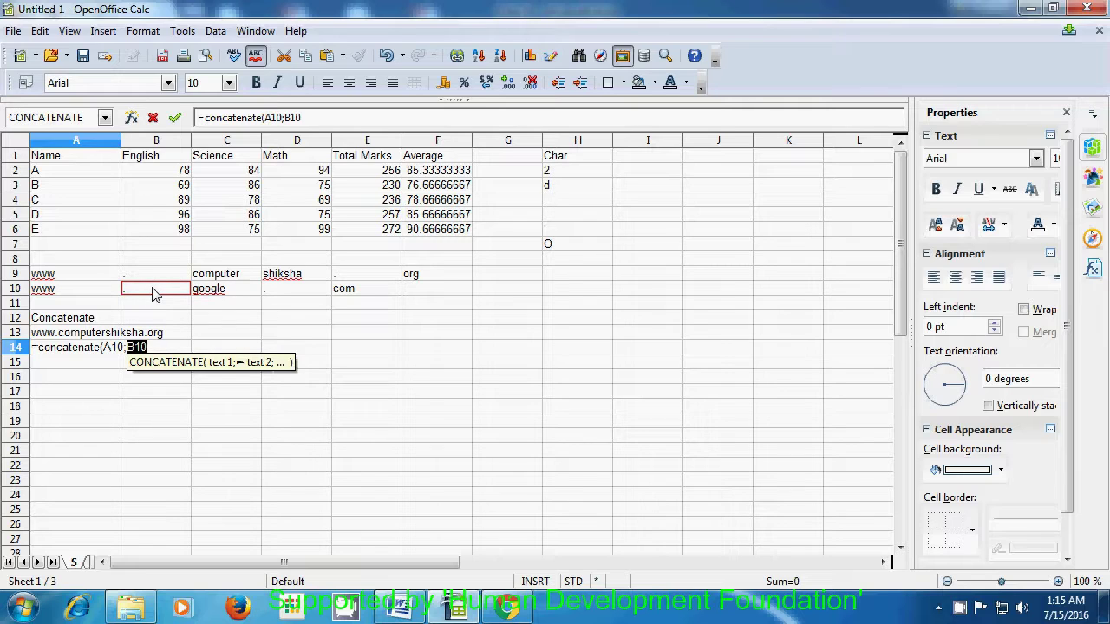
pyautogui.write(';')
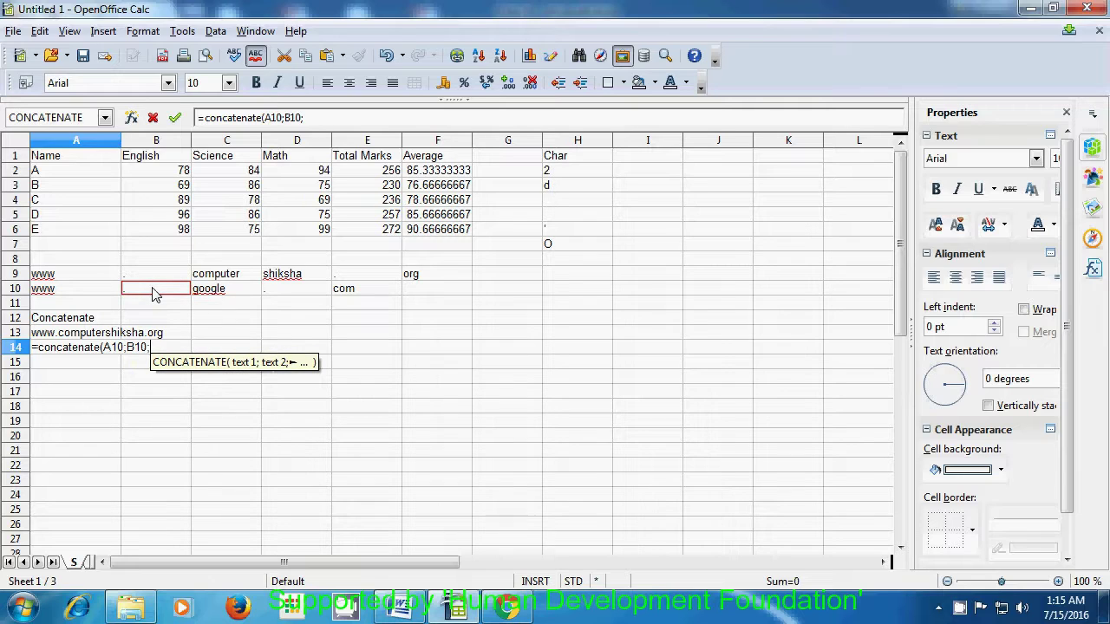
pyautogui.click(218, 295)
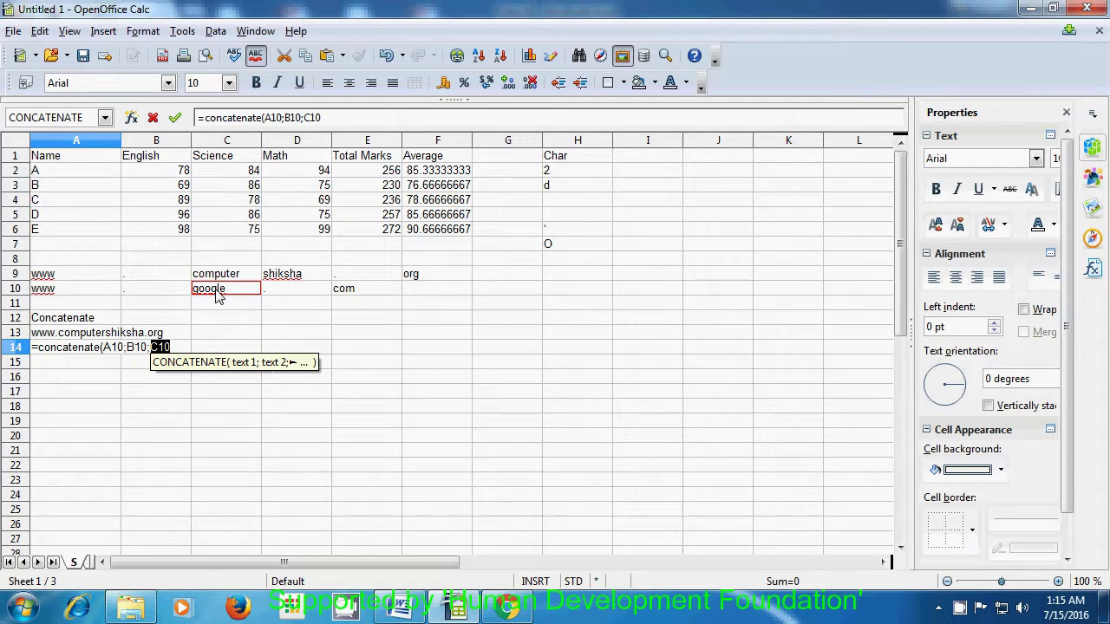
pyautogui.write(';')
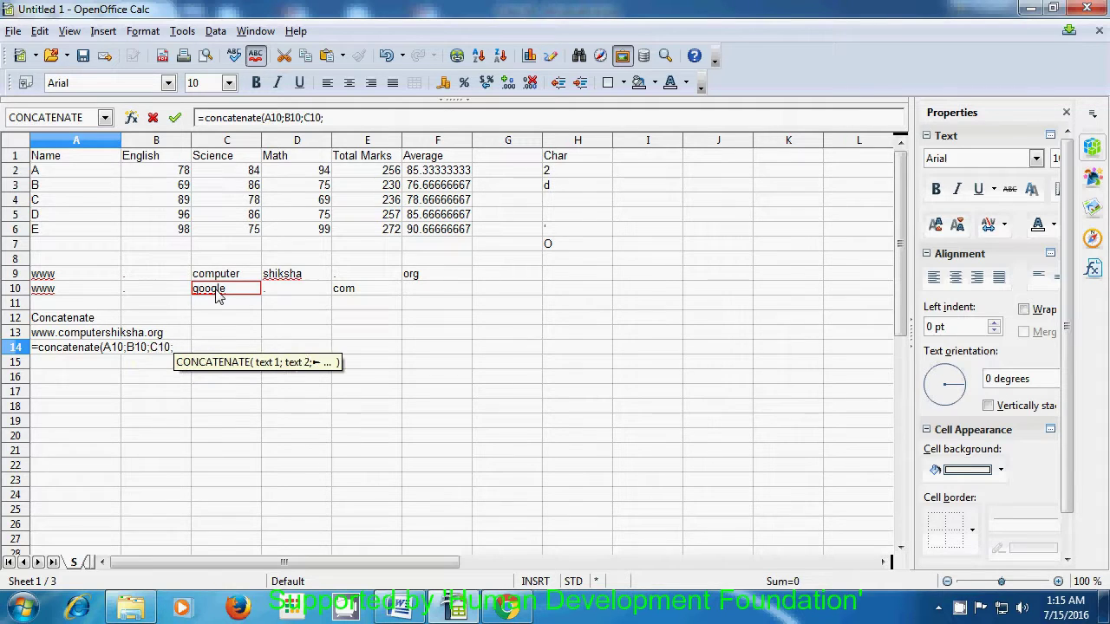
pyautogui.click(292, 291)
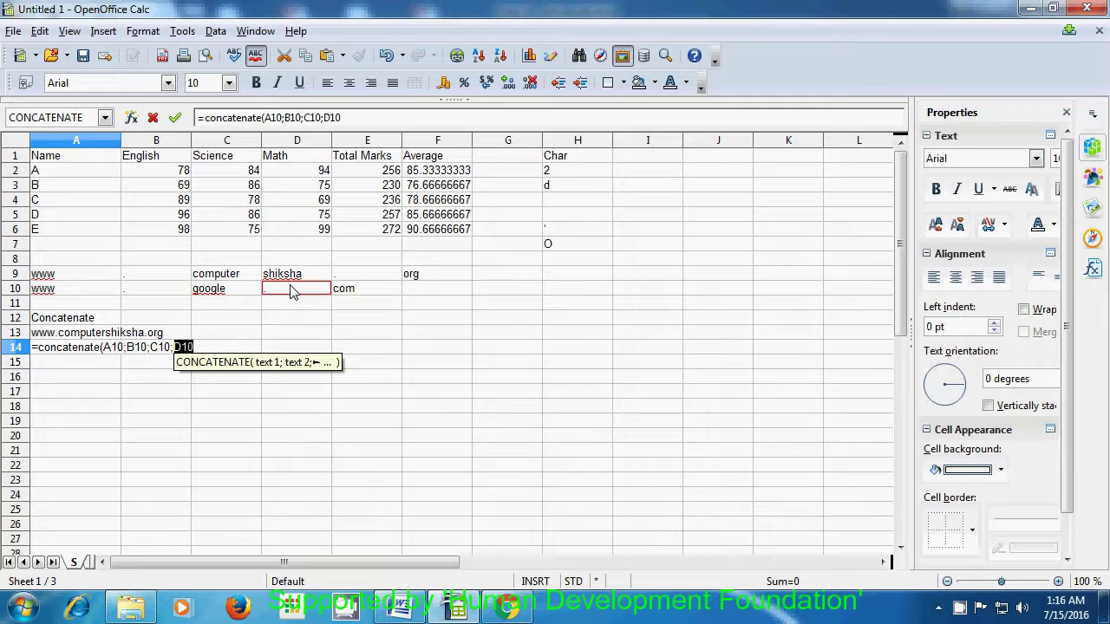
pyautogui.write(';')
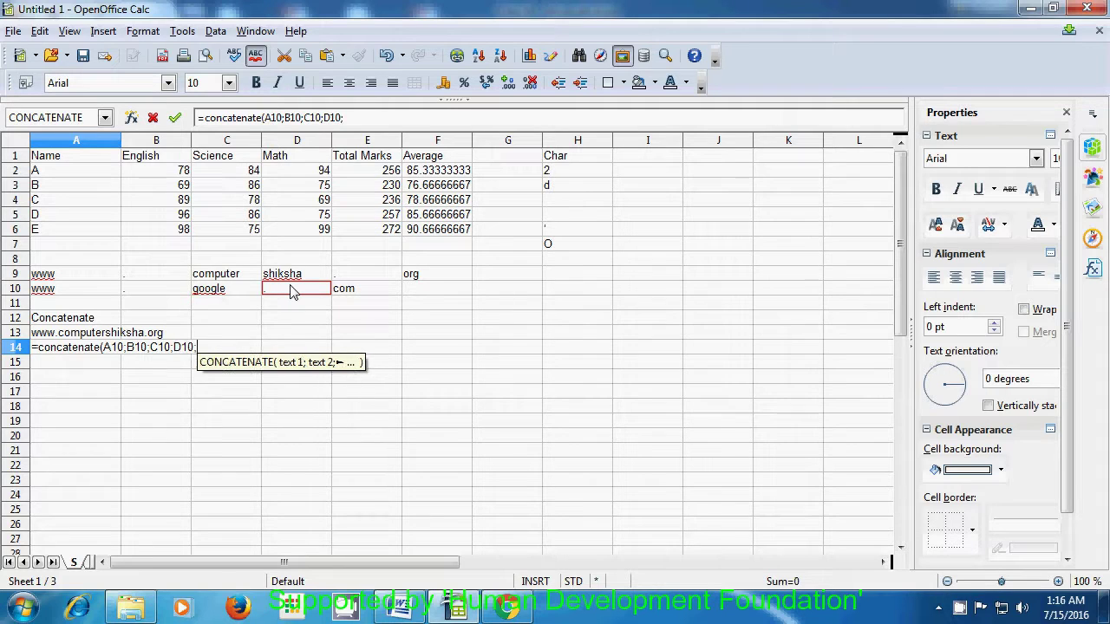
pyautogui.click(348, 297)
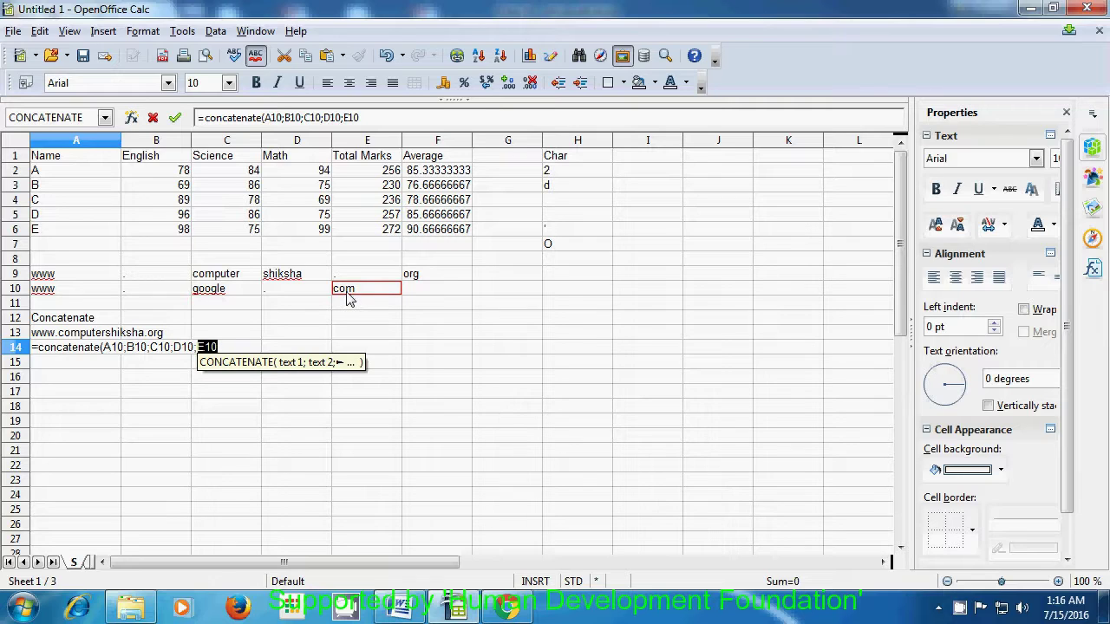
pyautogui.write(')')
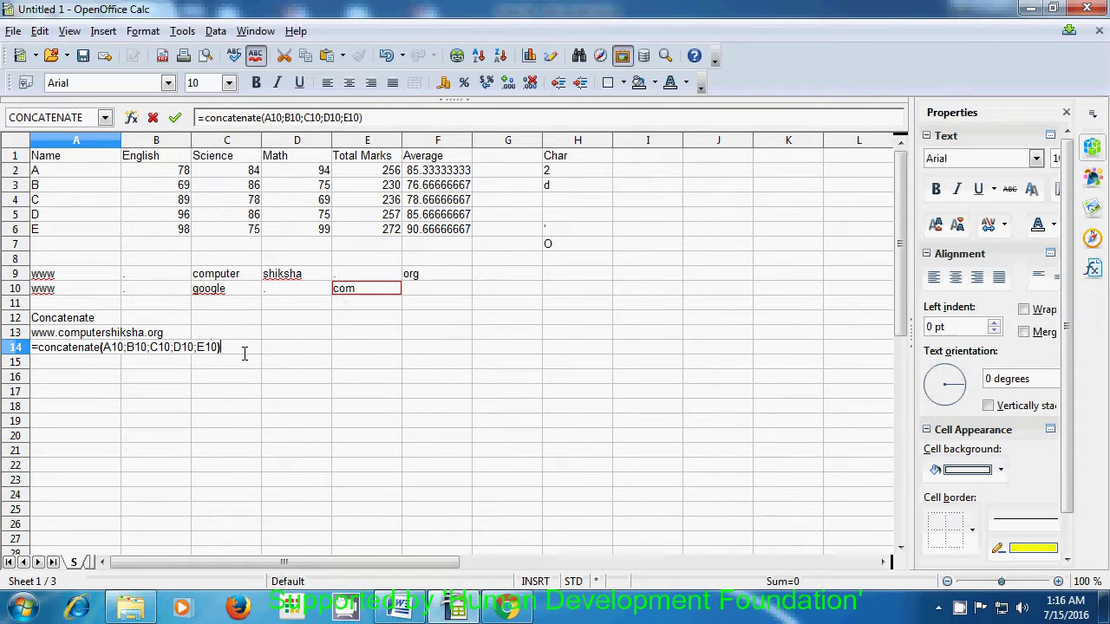
pyautogui.press('Return')
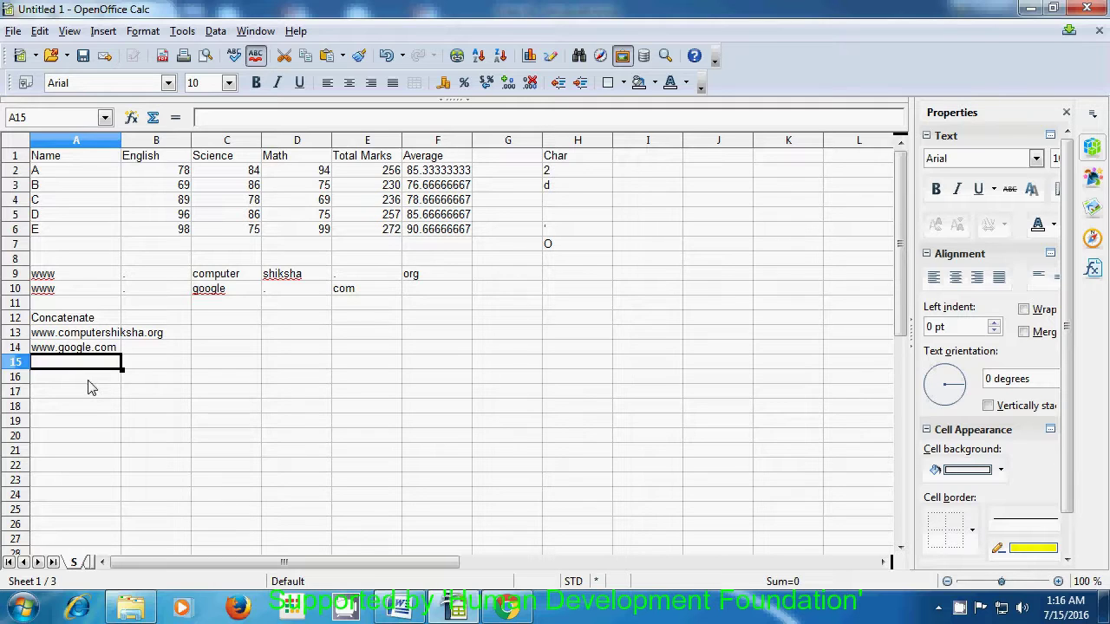
# Enter the formula =concatenate(A2;B2) in cell A15 to join the first student's name and English mark.
pyautogui.write('=')
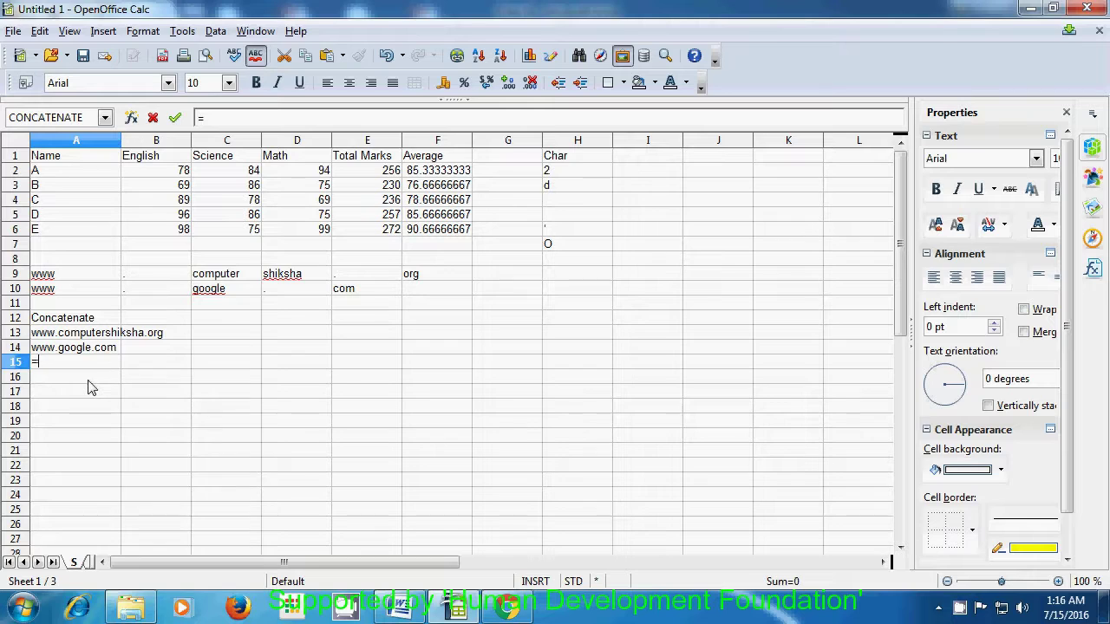
pyautogui.write('co')
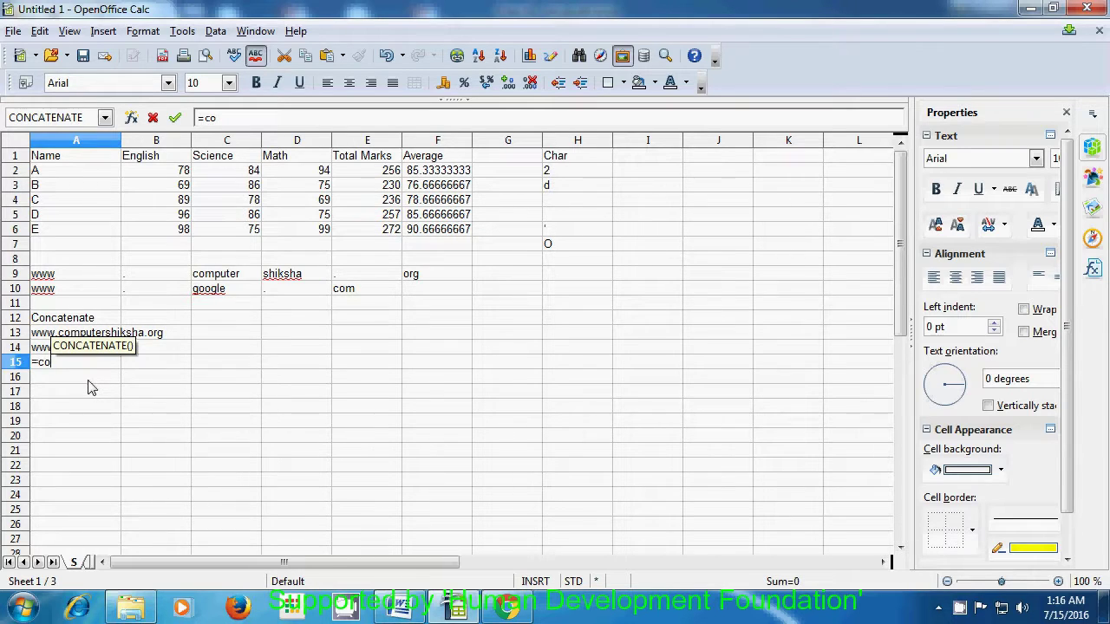
pyautogui.write('nca')
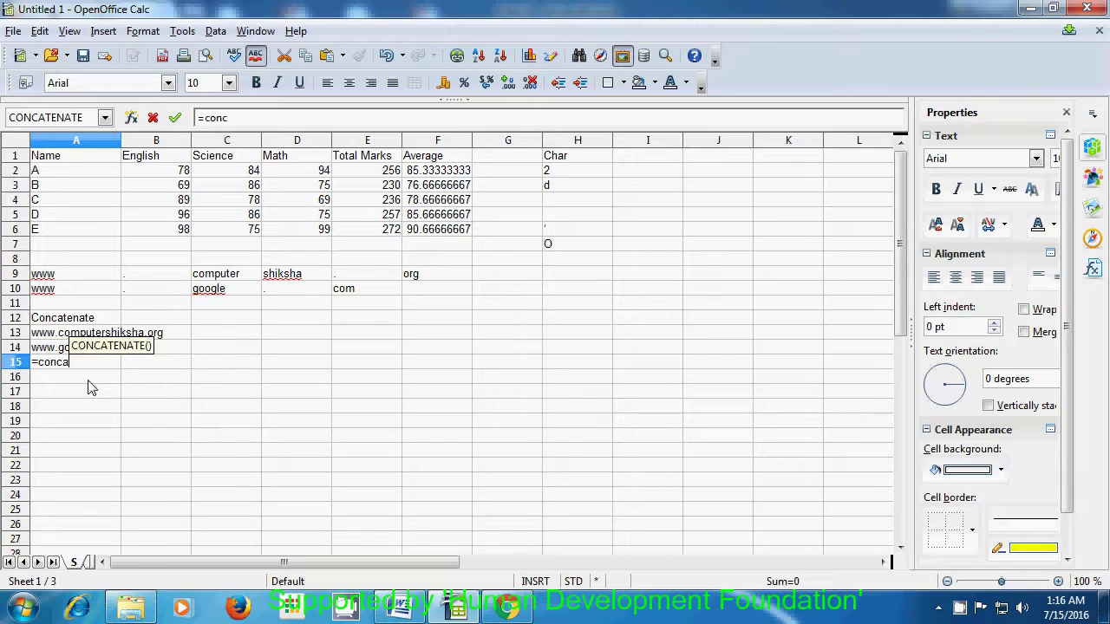
pyautogui.write('te')
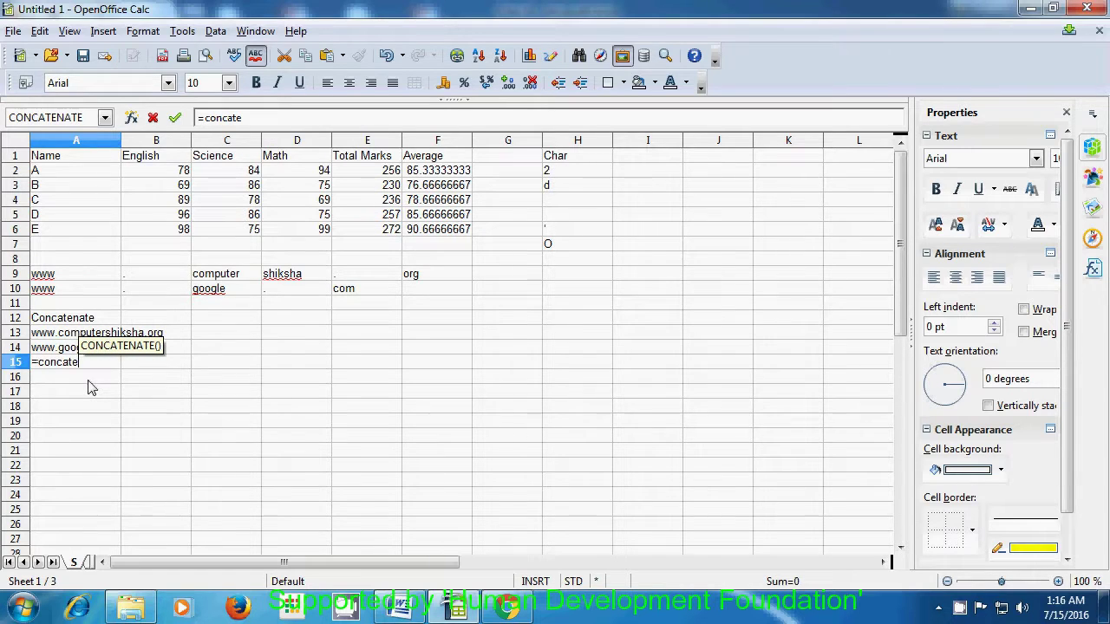
pyautogui.write('na')
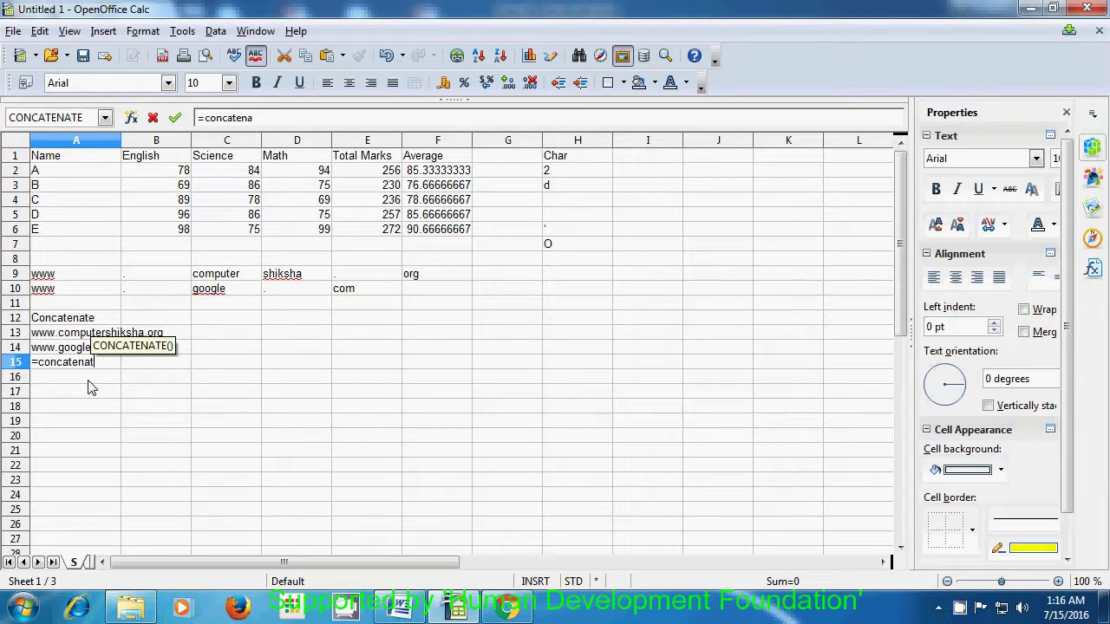
pyautogui.write('te')
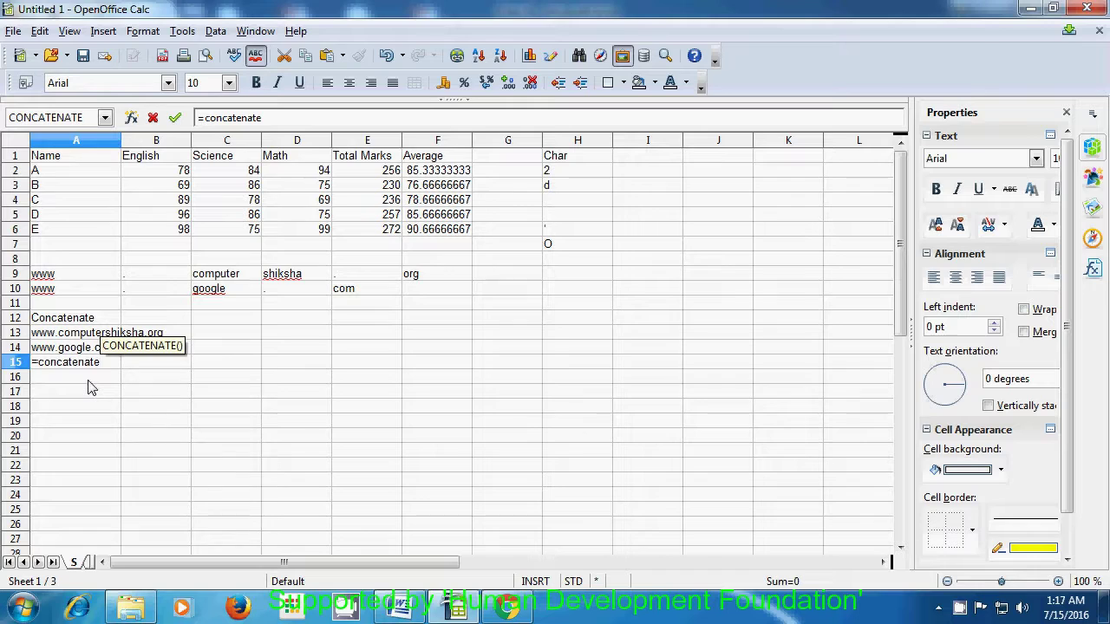
pyautogui.write('(')
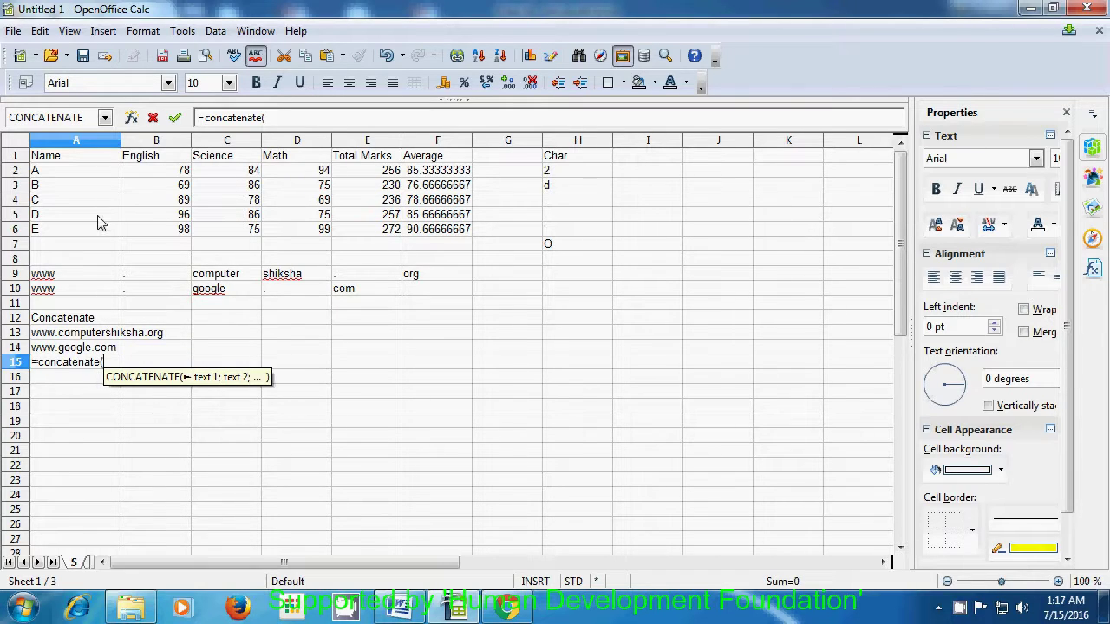
pyautogui.click(97, 177)
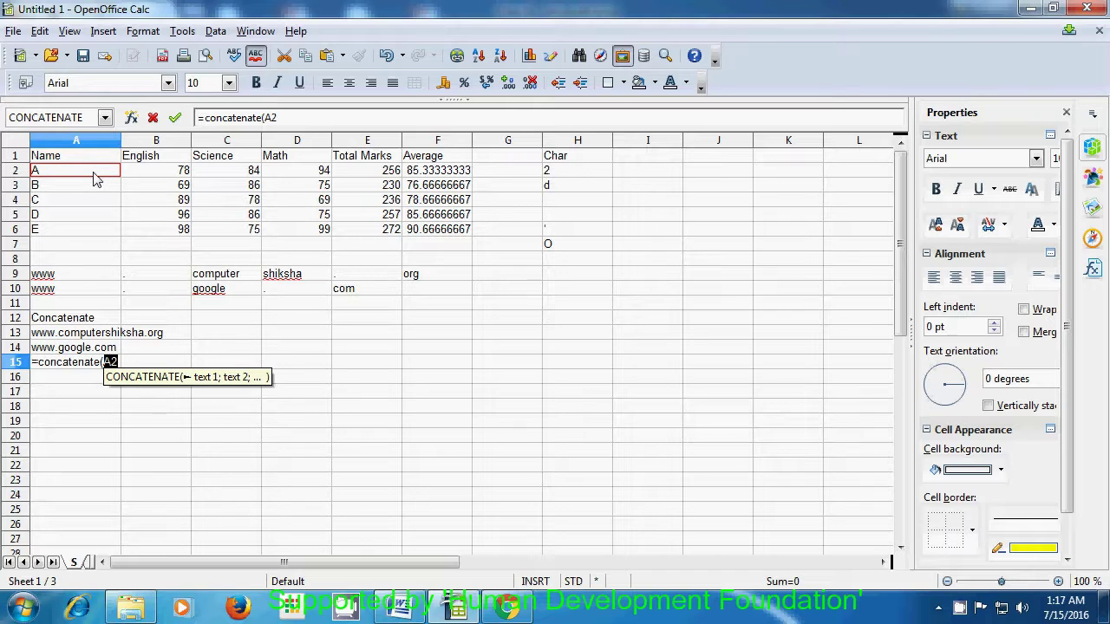
pyautogui.write(';')
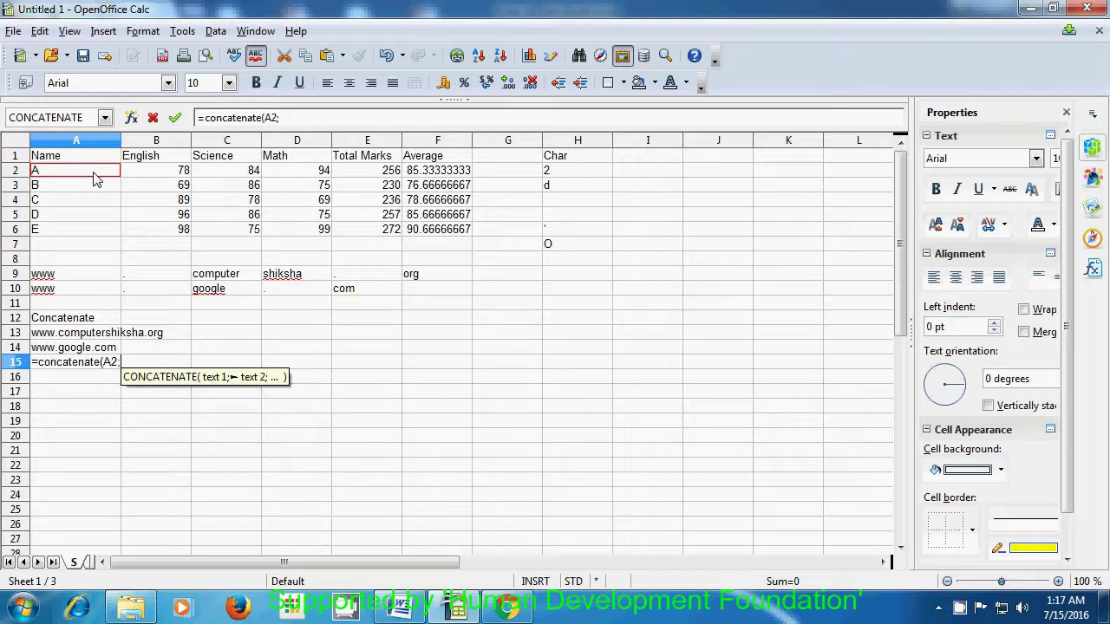
pyautogui.click(152, 173)
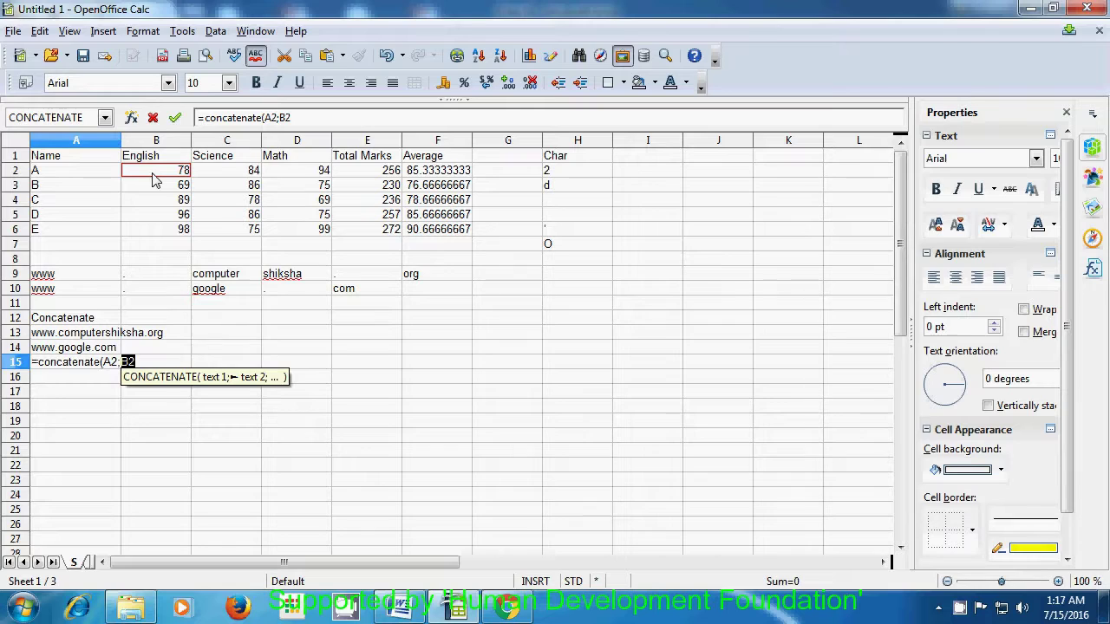
pyautogui.write(')')
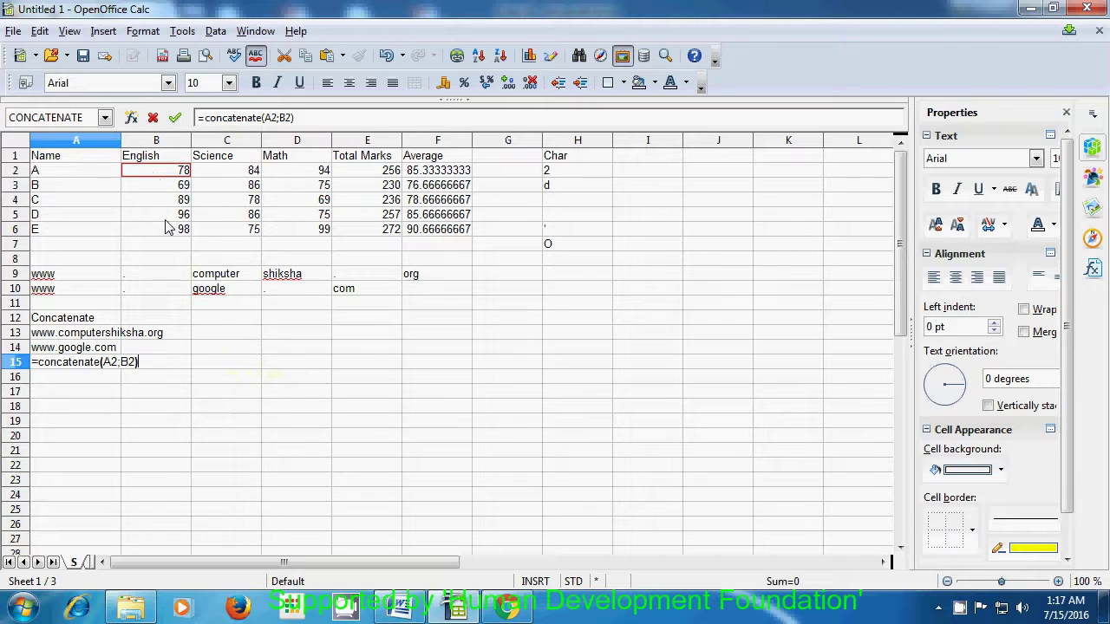
pyautogui.press('Return')
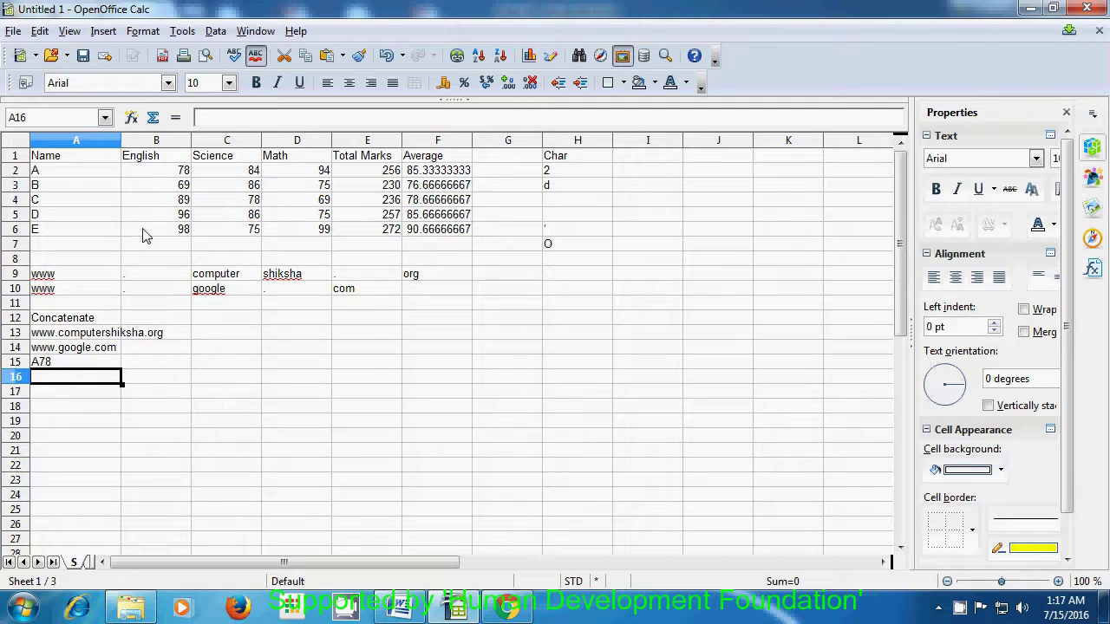
# Enter the heading Exact in cell C12, in the same row as the Concatenate heading.
pyautogui.click(236, 379)
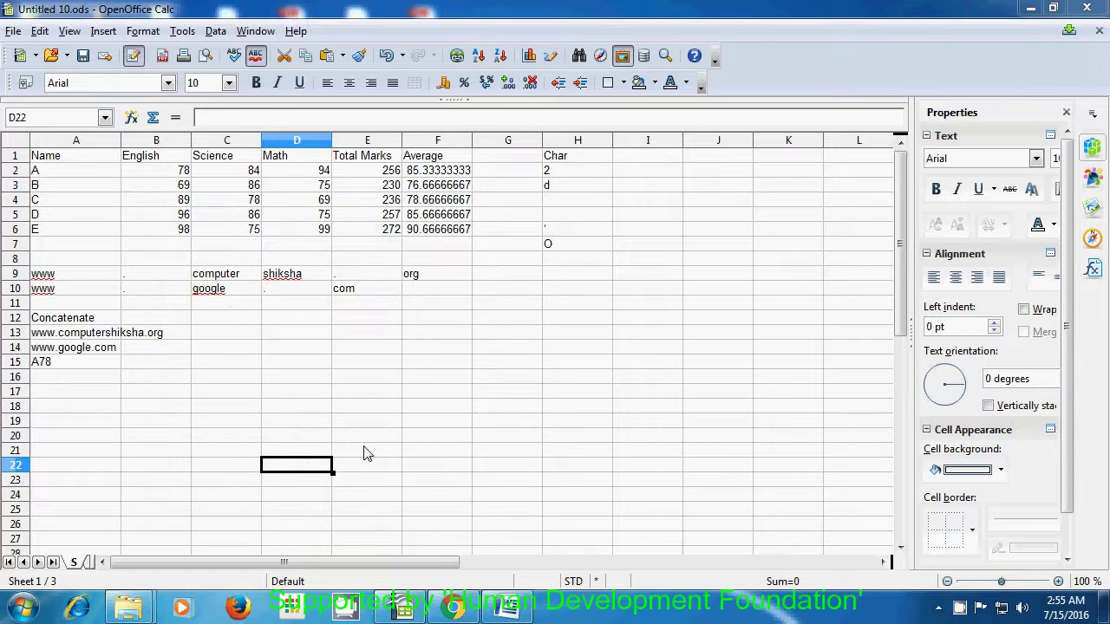
pyautogui.click(234, 320)
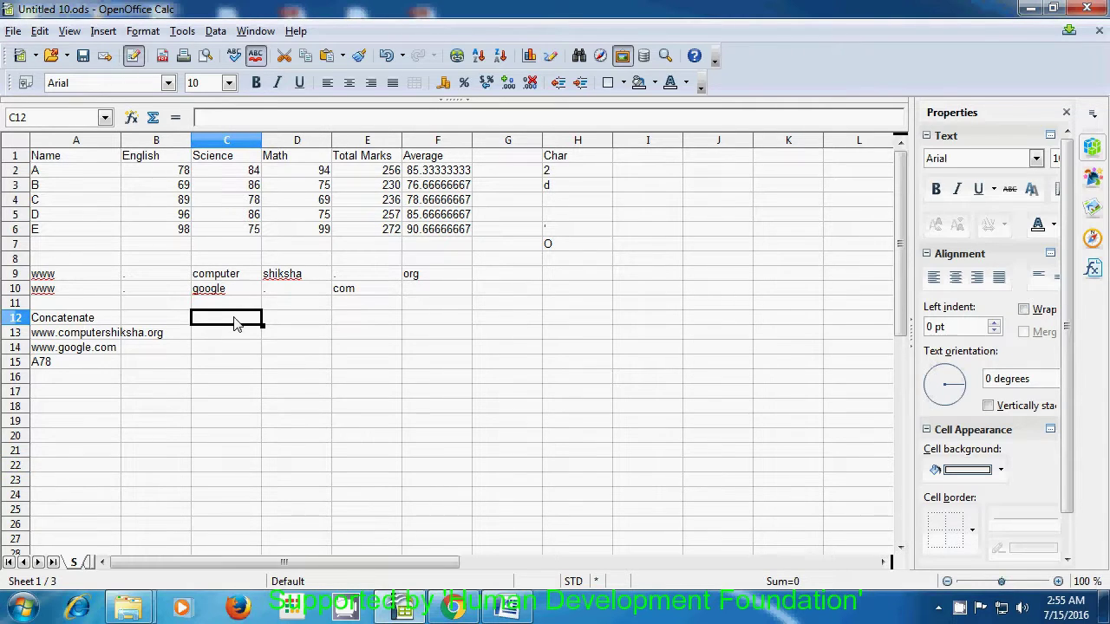
pyautogui.write('E')
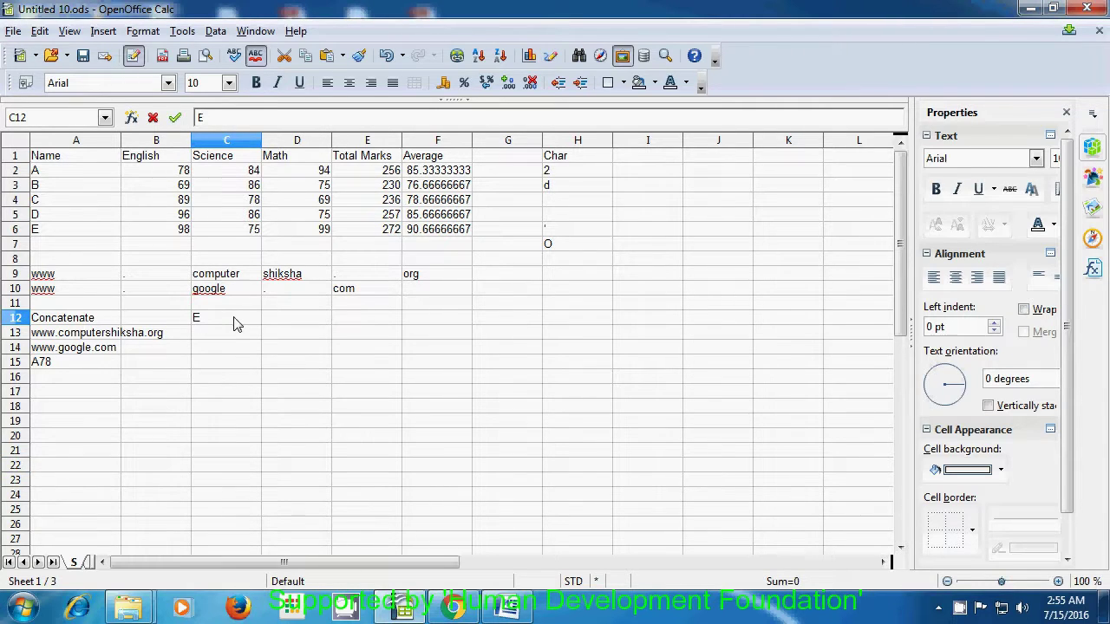
pyautogui.write('xact')
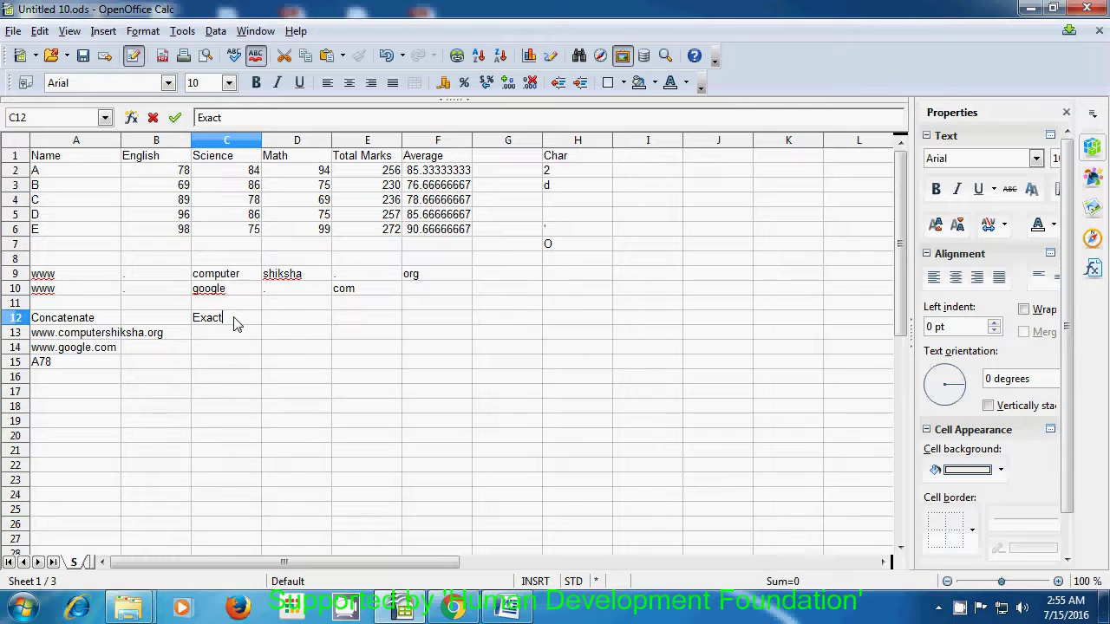
# Enter the formula =exact(A2;A3) in cell C13 to compare the first two student names.
pyautogui.click(231, 341)
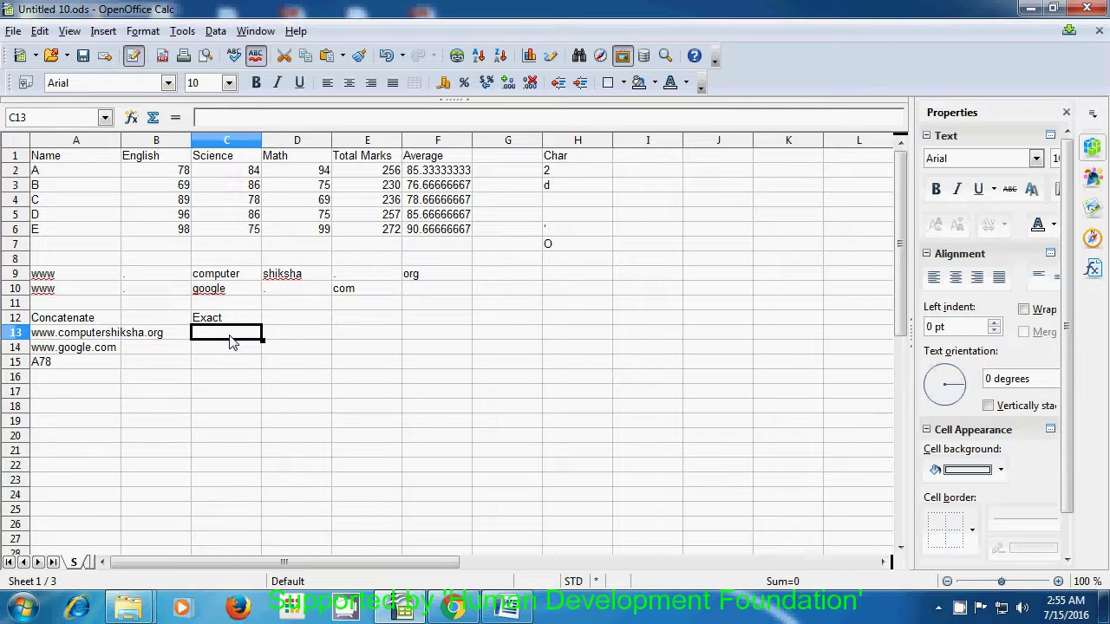
pyautogui.write('=')
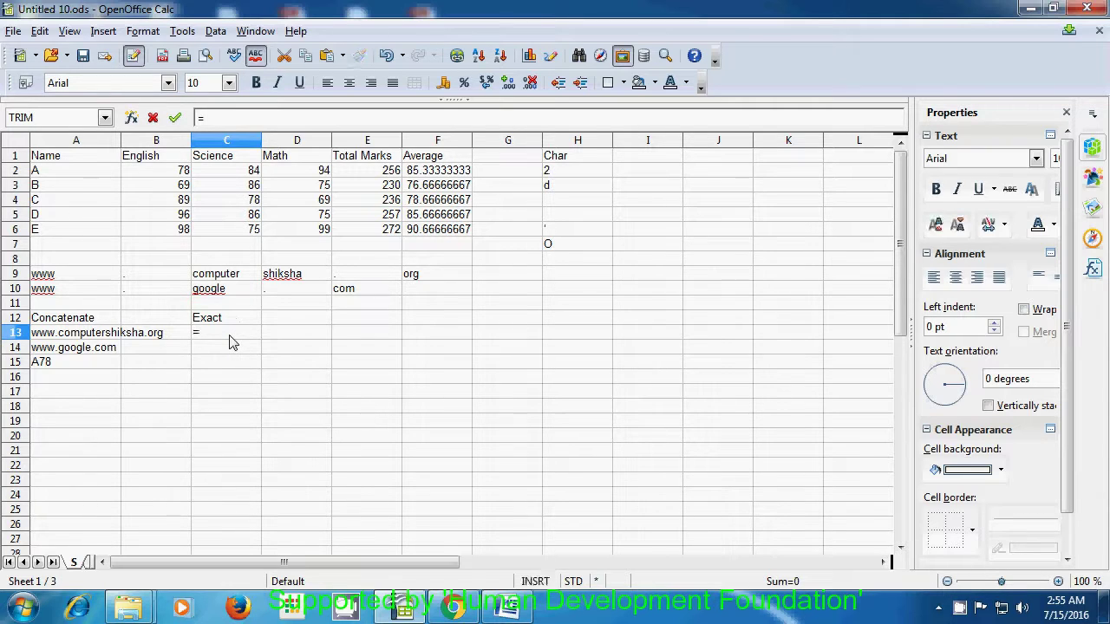
pyautogui.write('exact')
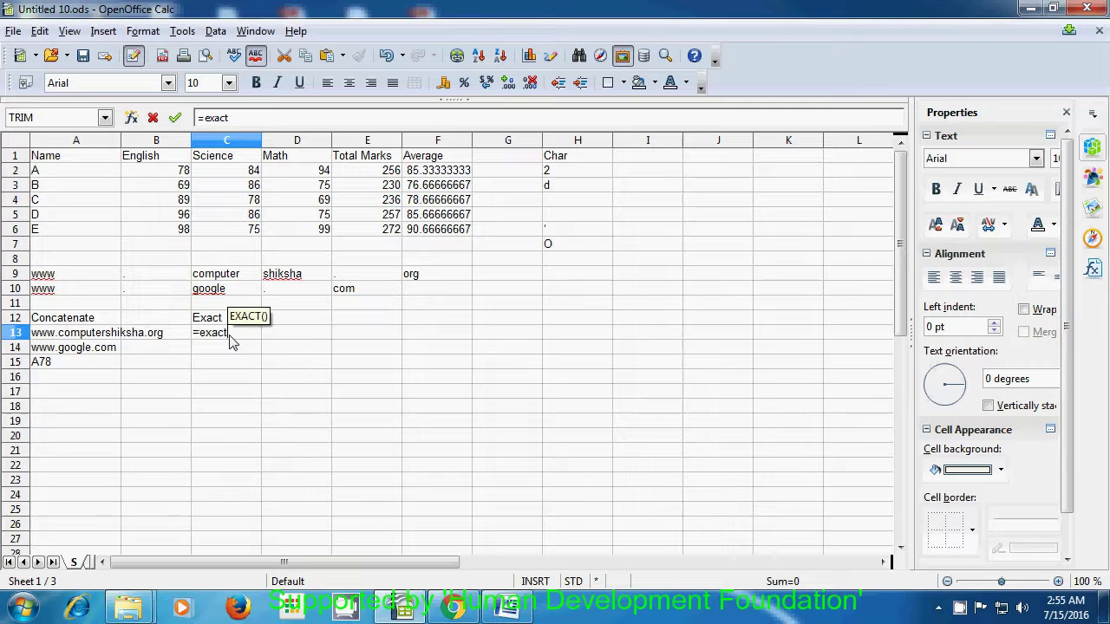
pyautogui.write('(')
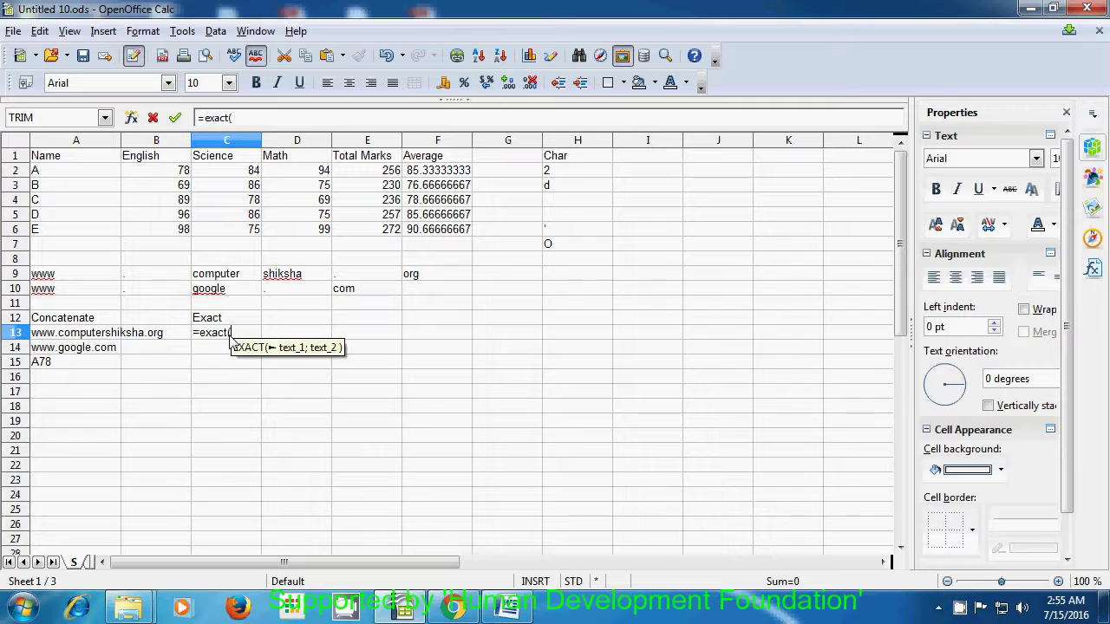
pyautogui.click(78, 174)
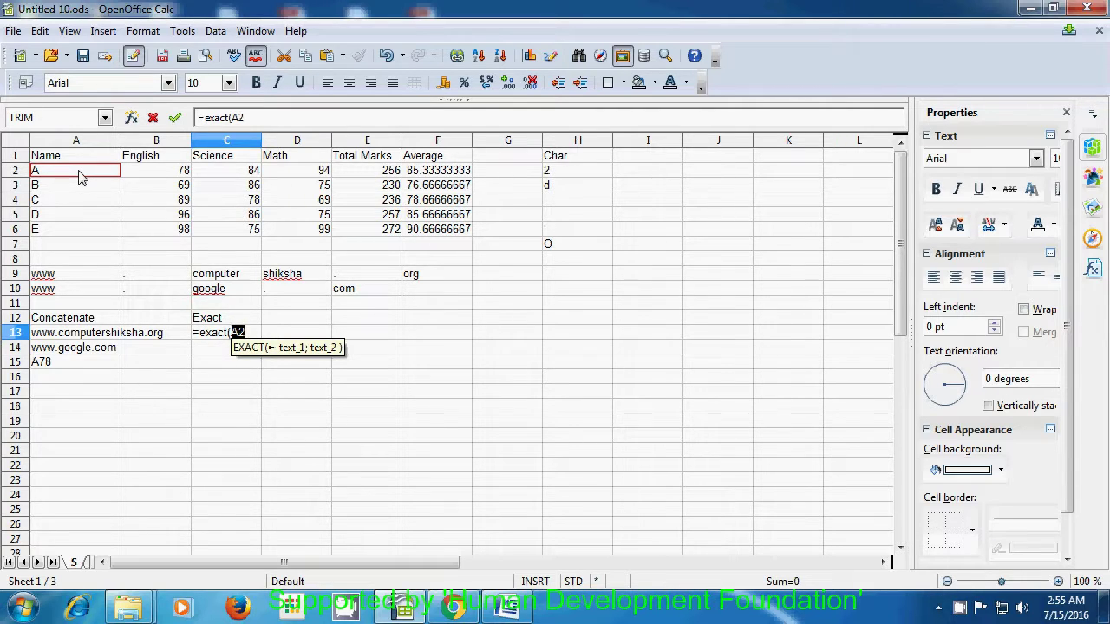
pyautogui.write(';')
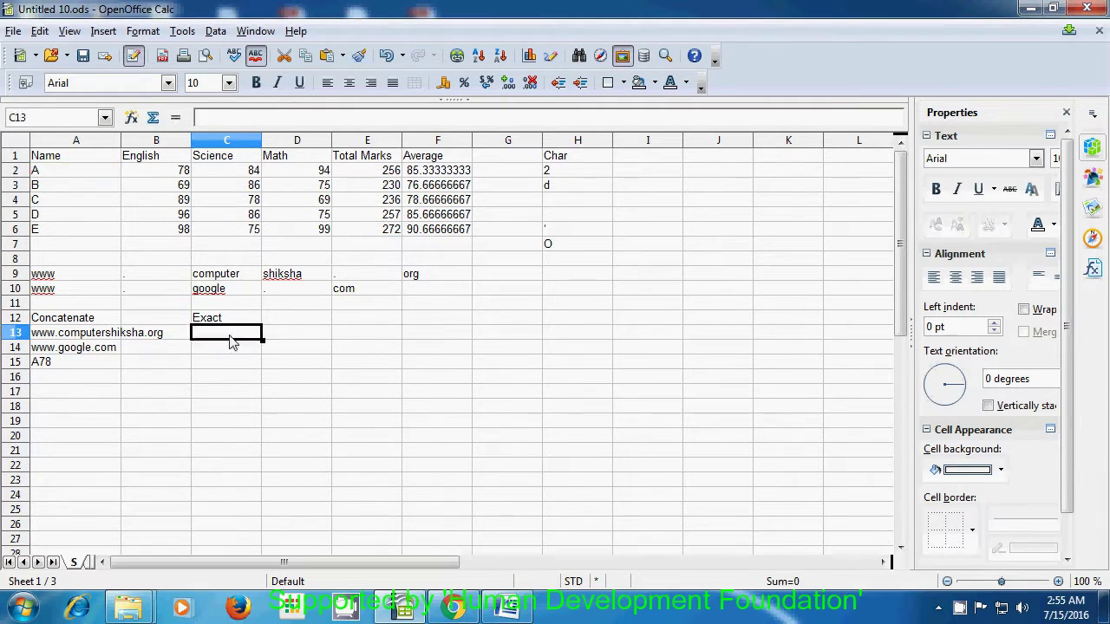
pyautogui.click(72, 190)
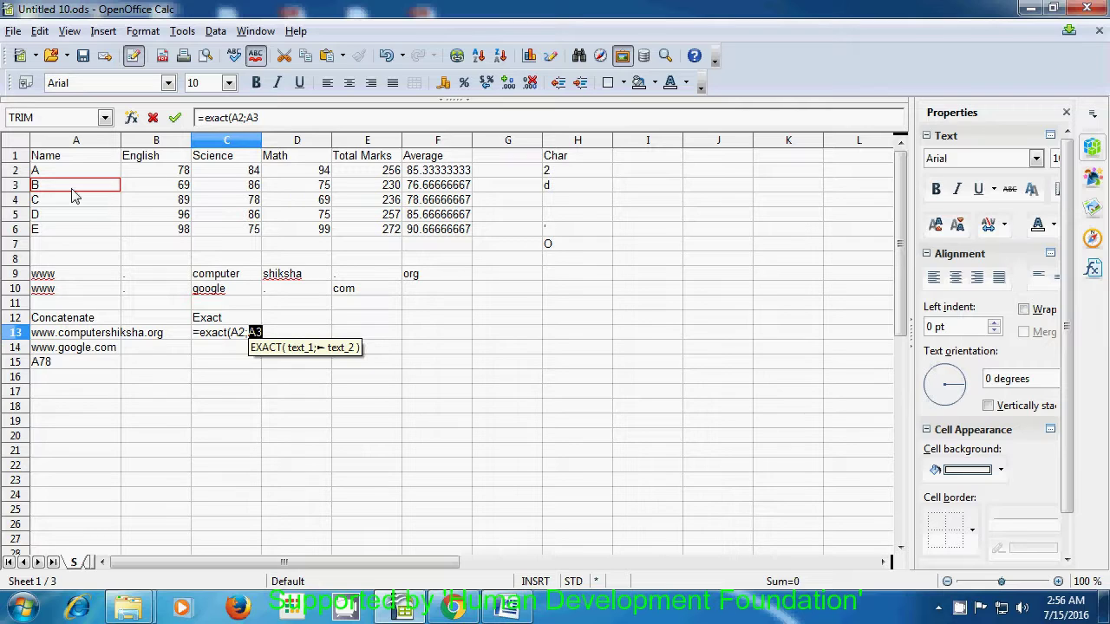
pyautogui.write(')')
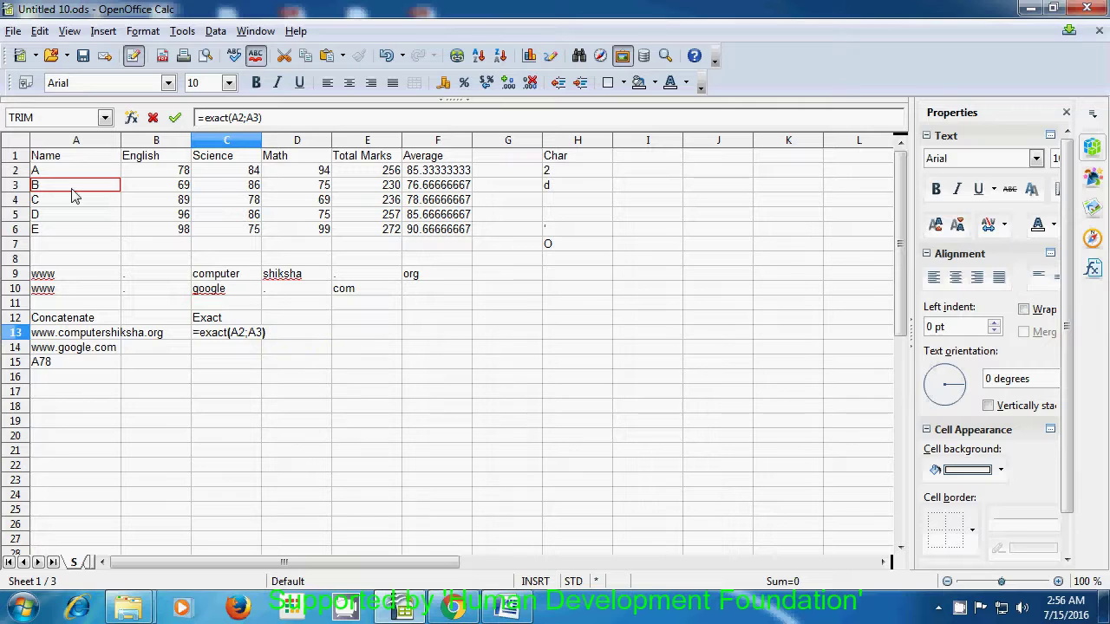
pyautogui.press('Return')
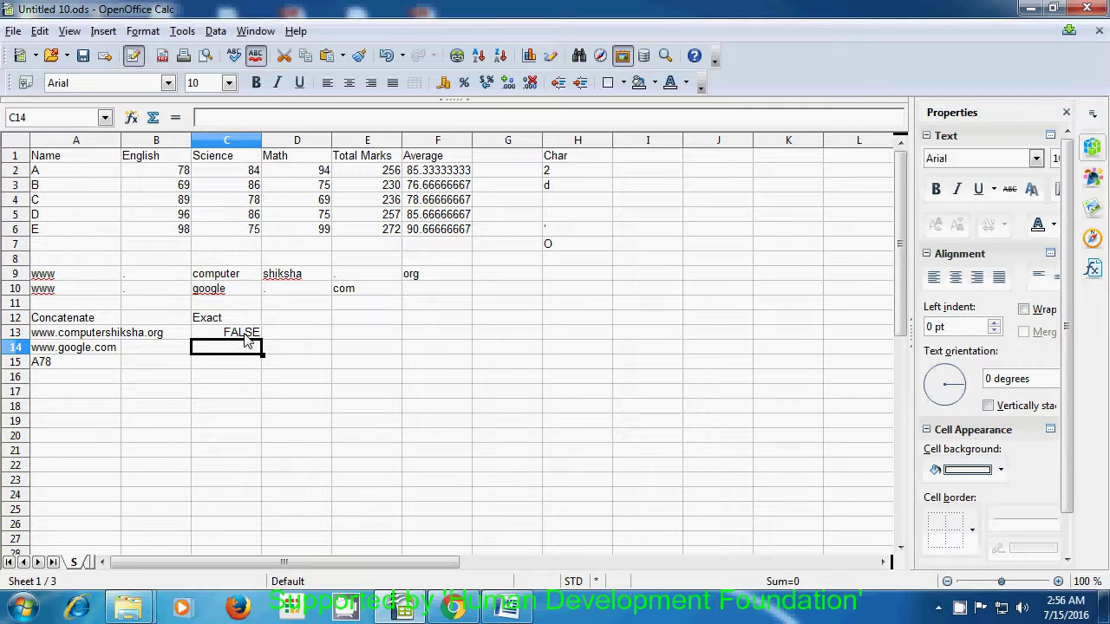
pyautogui.click(71, 171)
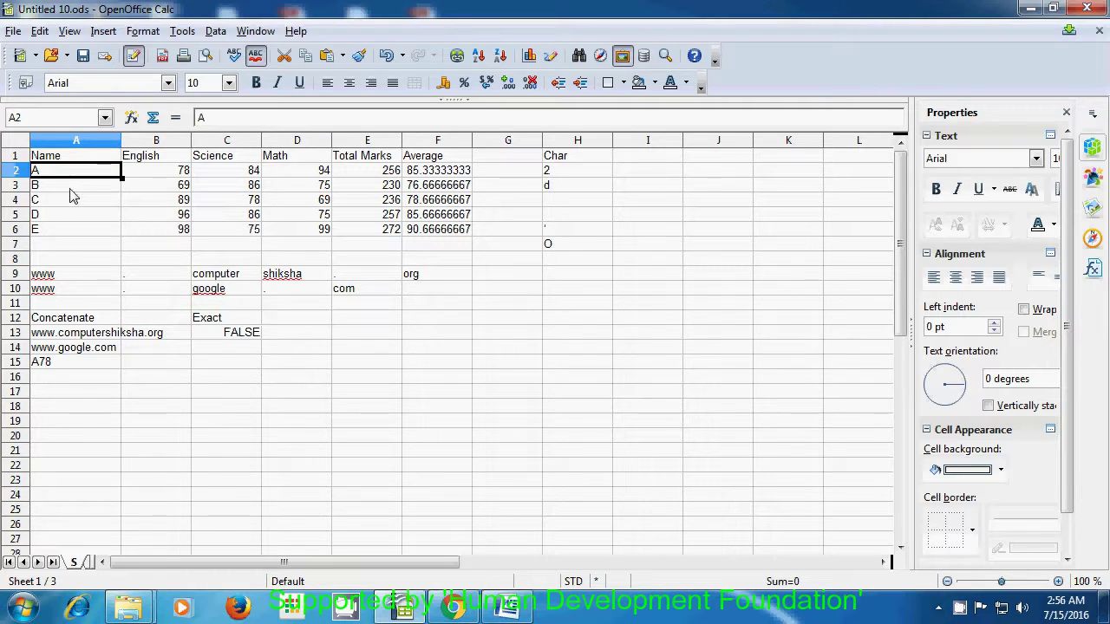
pyautogui.click(71, 190)
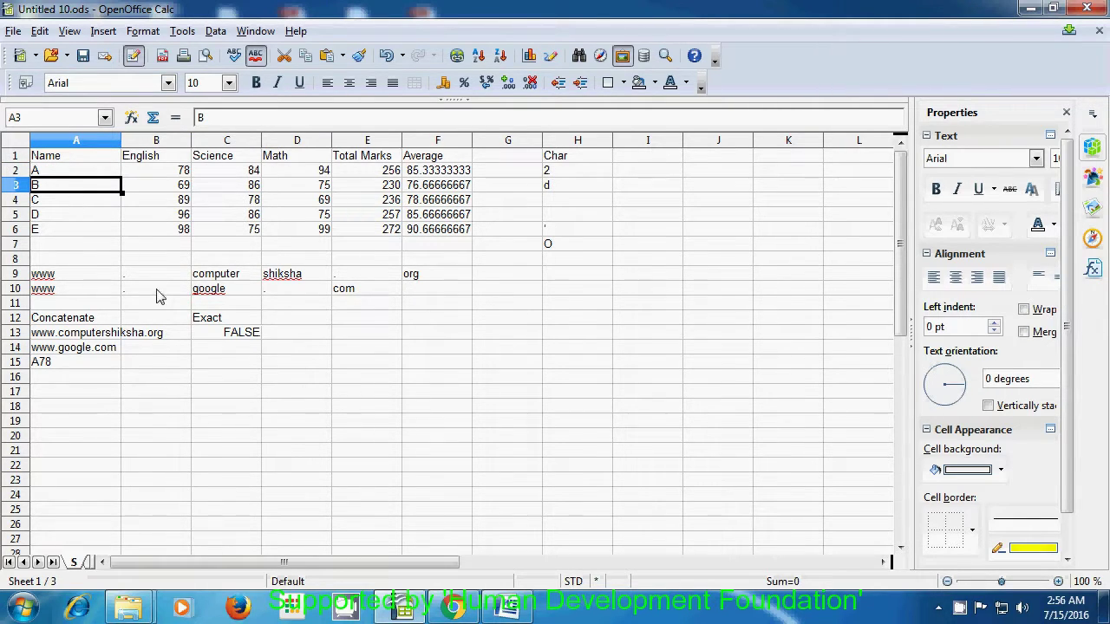
pyautogui.doubleClick(233, 335)
pyautogui.click(74, 195)
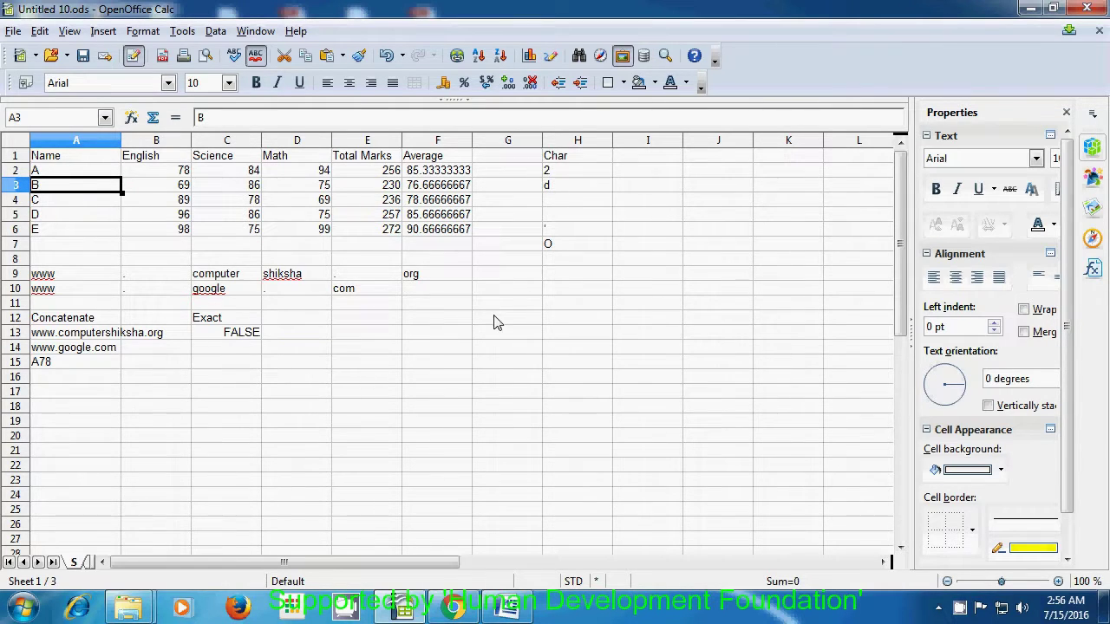
# Enter the letter a in both cells I1 and J1 as matching text for a comparison.
pyautogui.click(648, 162)
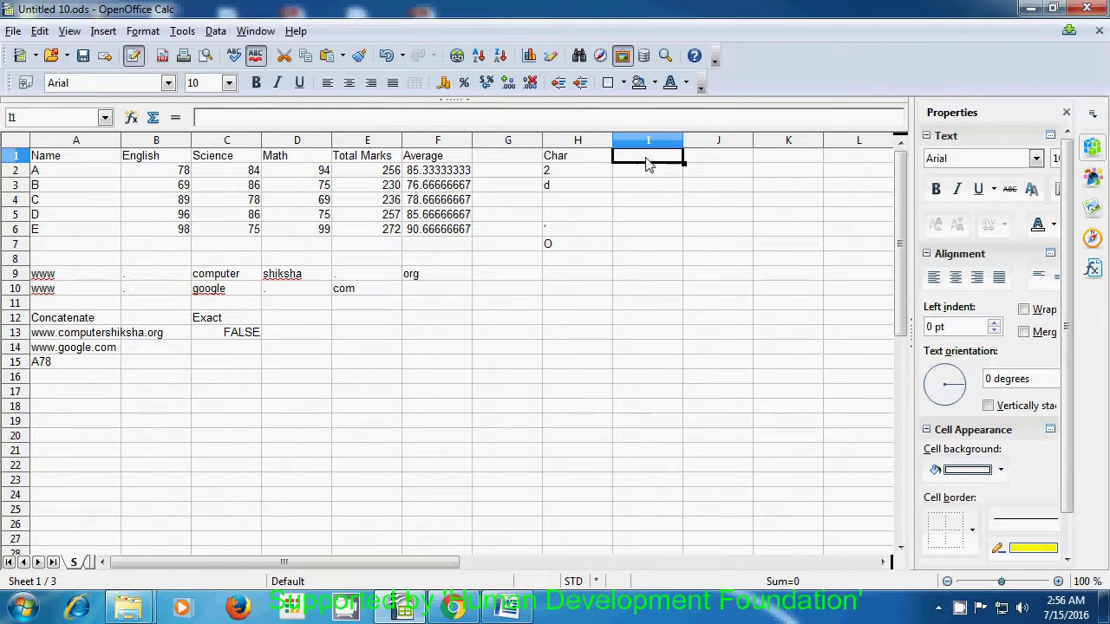
pyautogui.write('a')
pyautogui.click(707, 162)
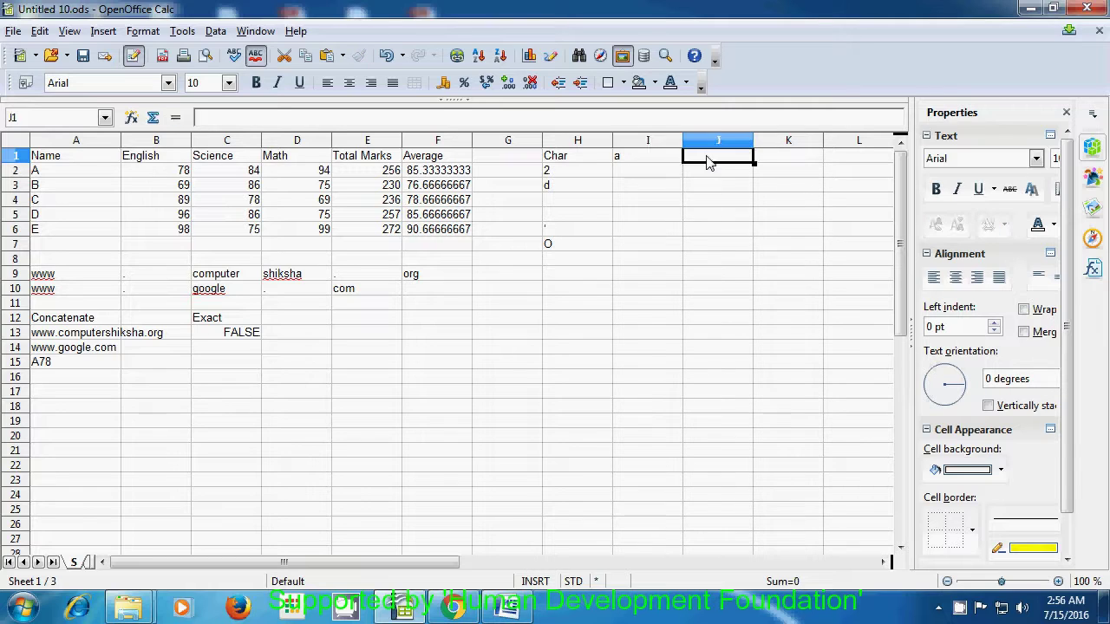
pyautogui.write('a')
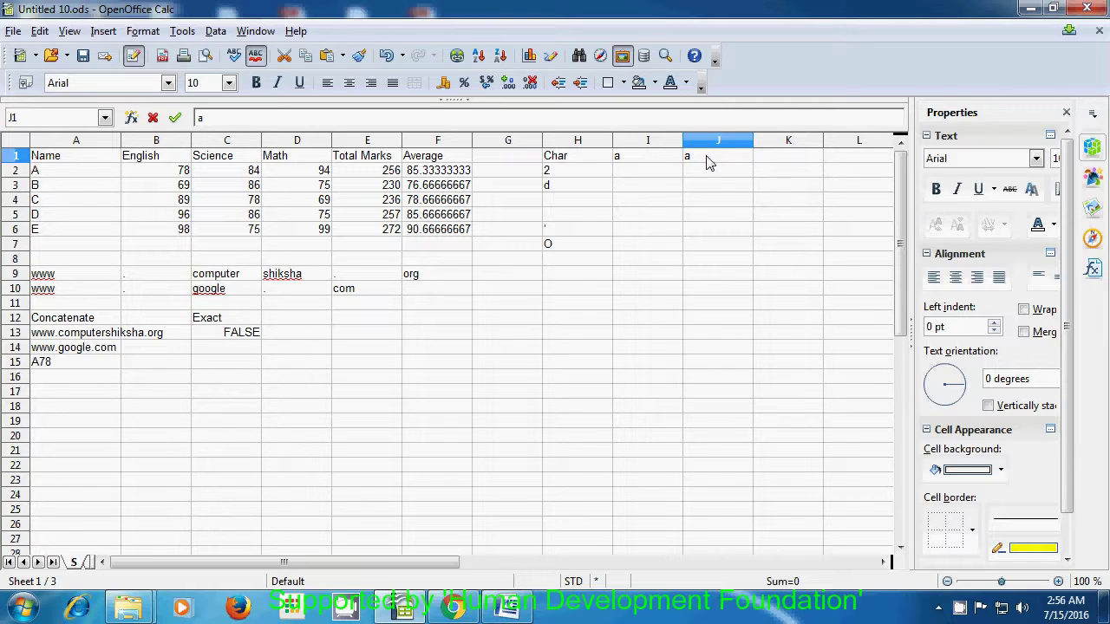
# Enter the formula =exact(I1;J1) in cell C14 to compare the two matching letters.
pyautogui.click(241, 350)
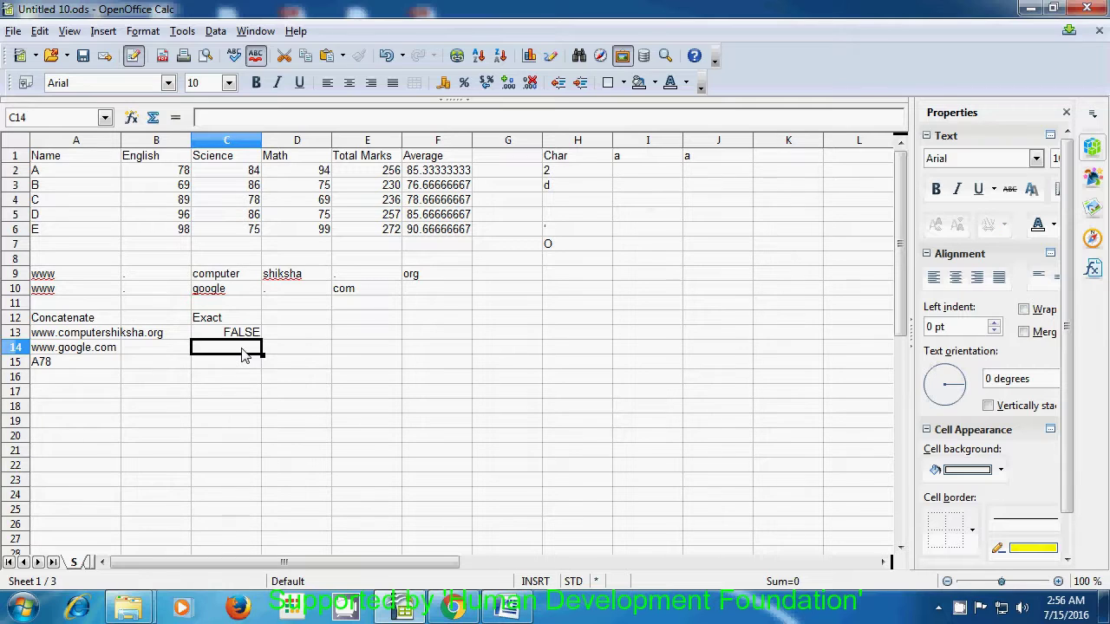
pyautogui.write('=')
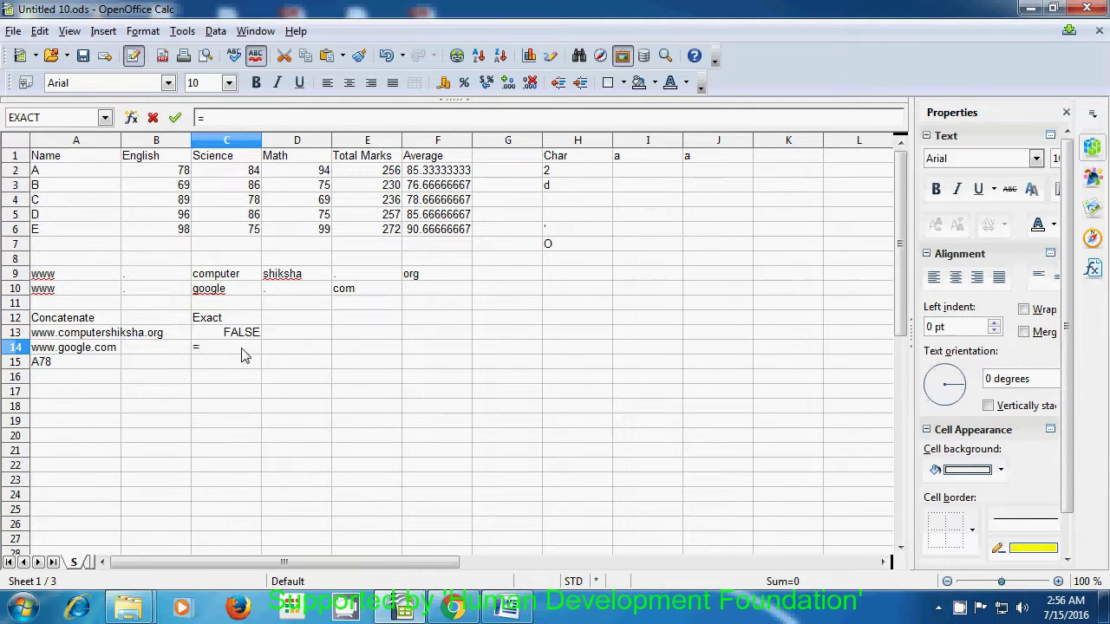
pyautogui.write('e')
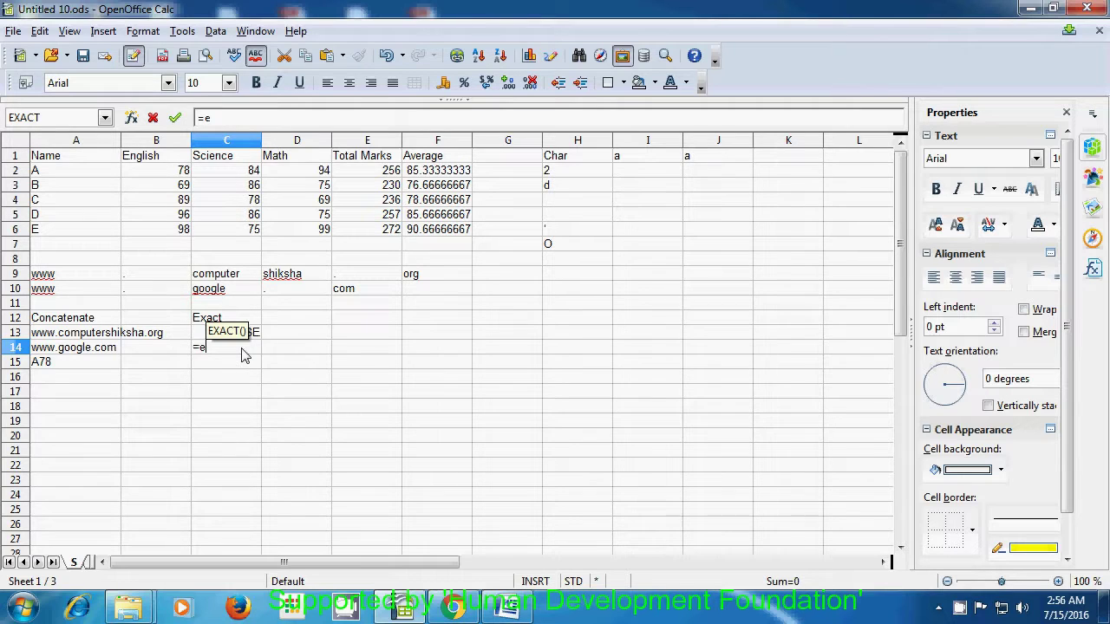
pyautogui.write('xac')
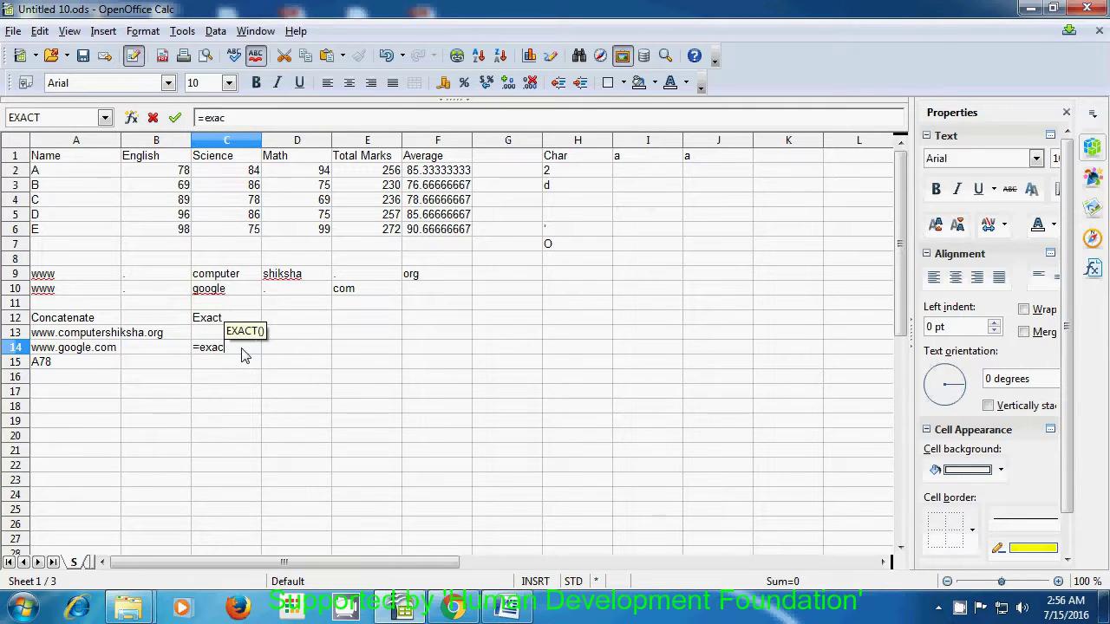
pyautogui.write('t(')
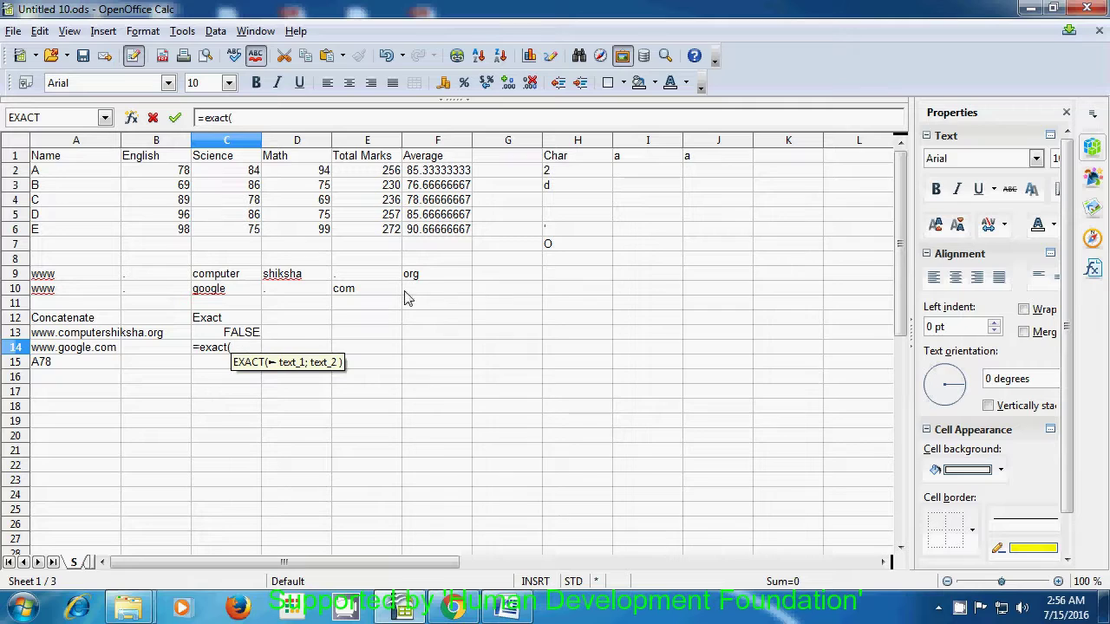
pyautogui.click(624, 161)
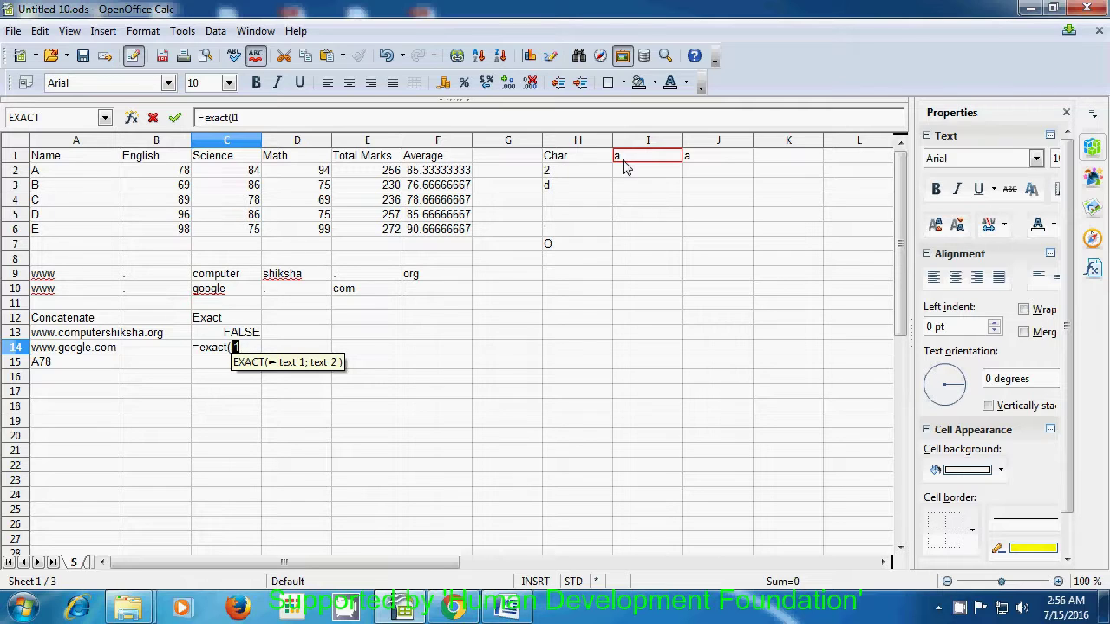
pyautogui.write(';')
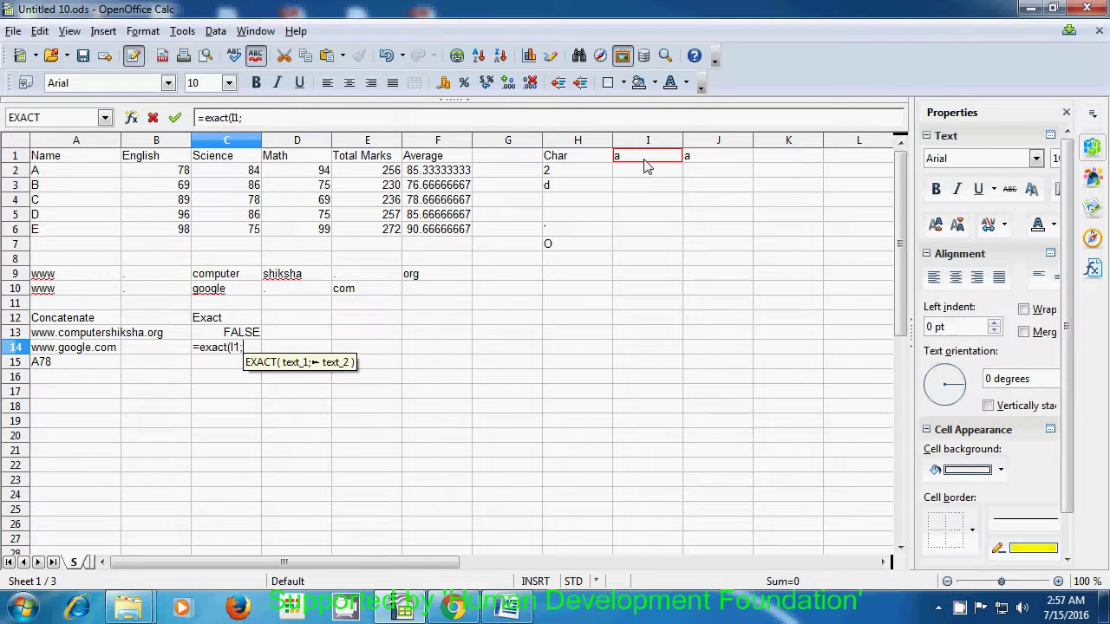
pyautogui.click(699, 161)
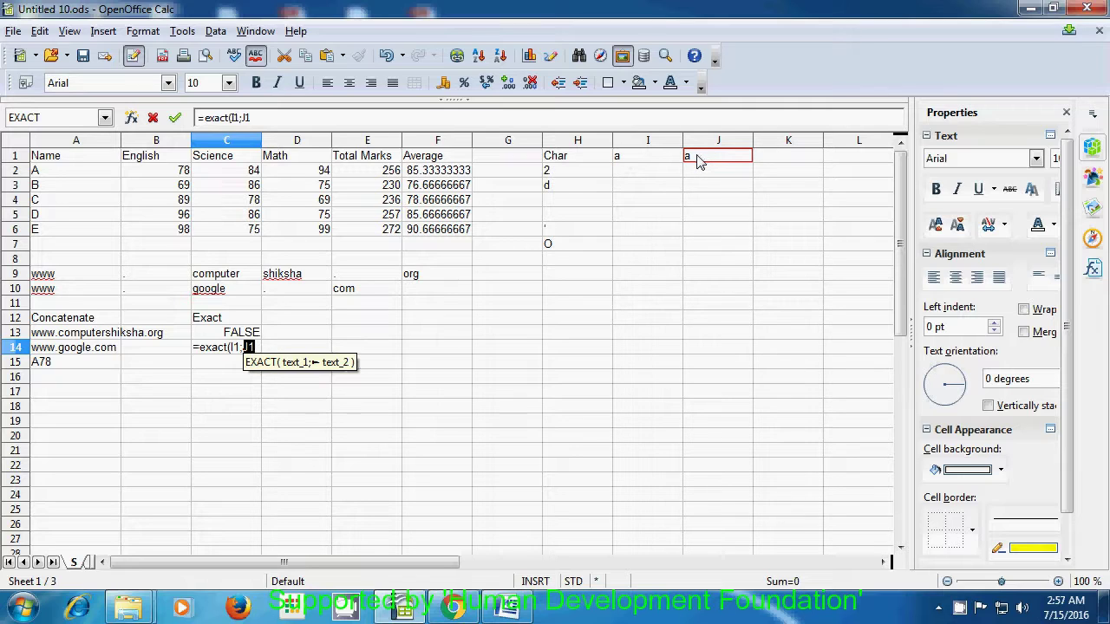
pyautogui.write(')')
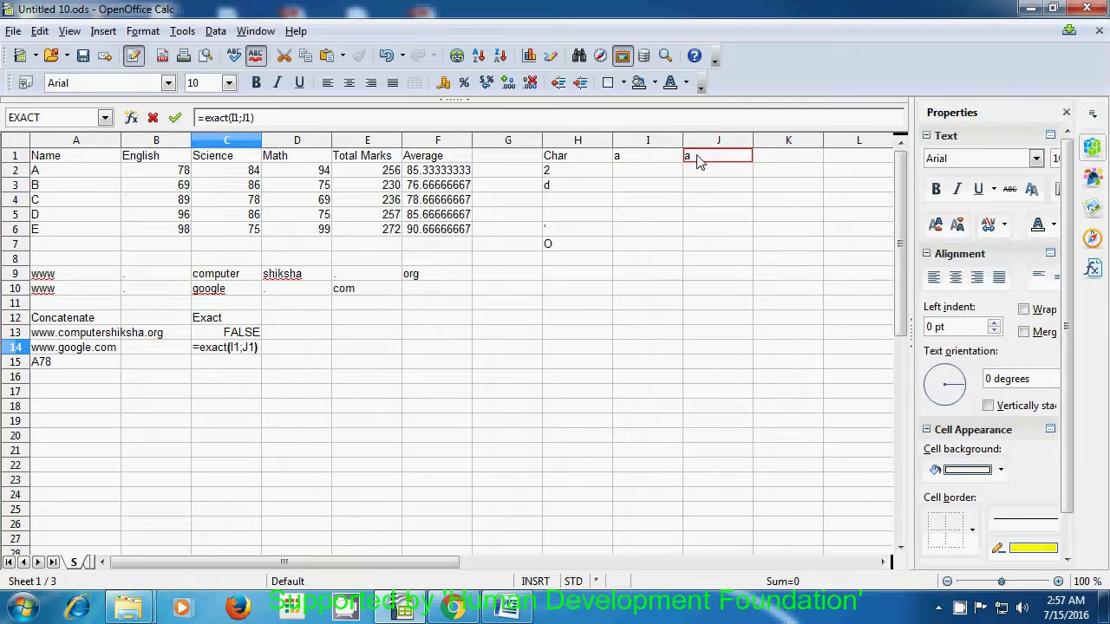
pyautogui.press('Return')
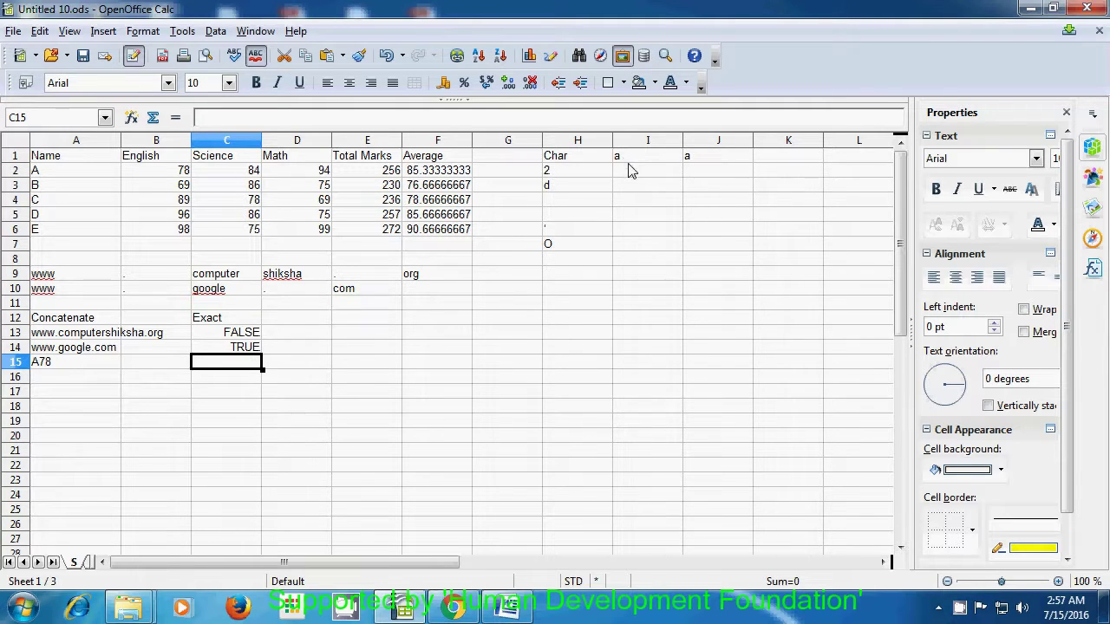
pyautogui.click(699, 162)
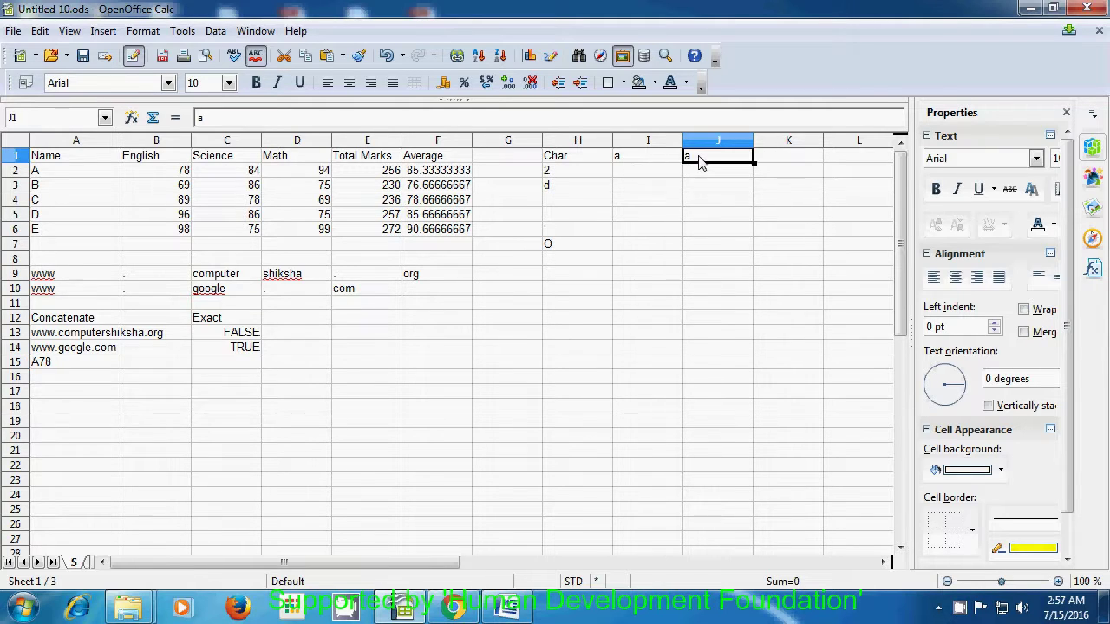
pyautogui.click(642, 166)
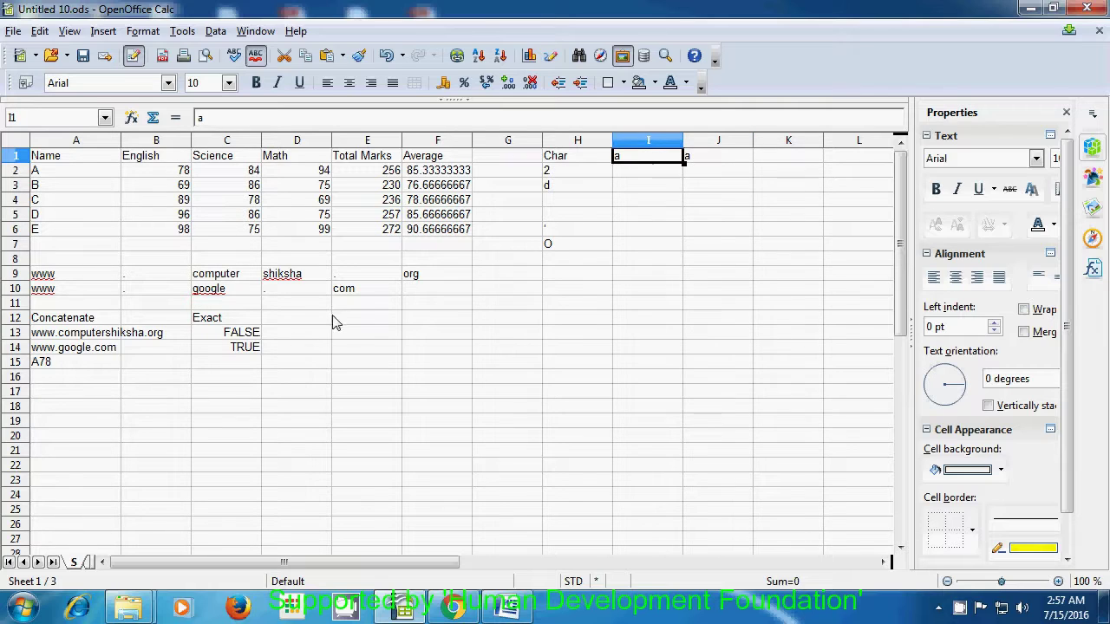
# Enter the formula =exact(B2;C2) in cell C15 to compare the first student's English and Science marks.
pyautogui.click(234, 368)
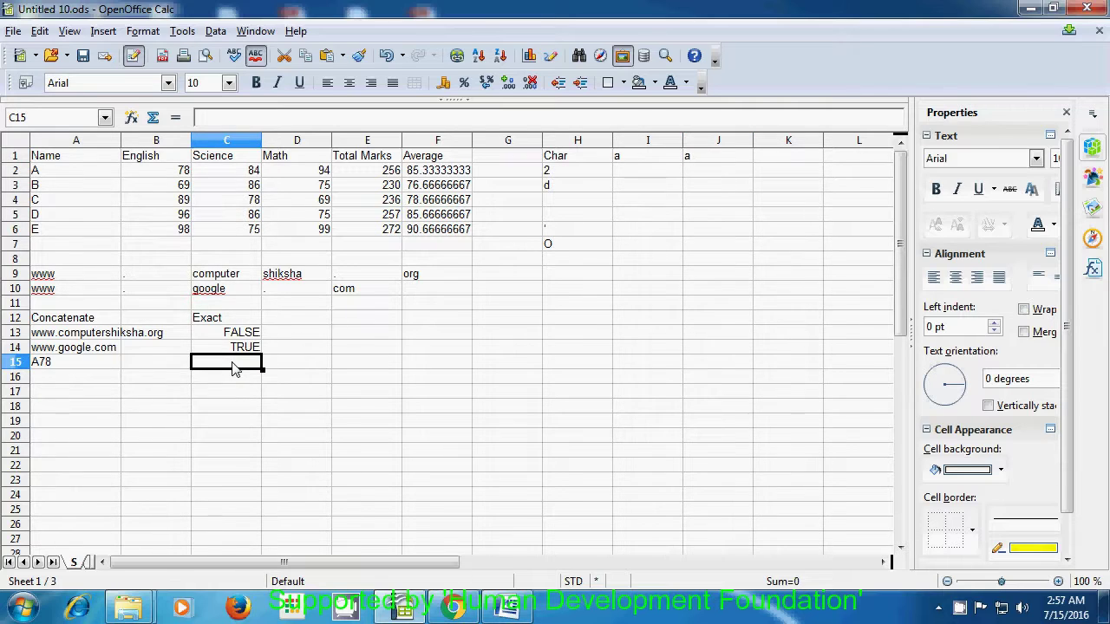
pyautogui.write('=')
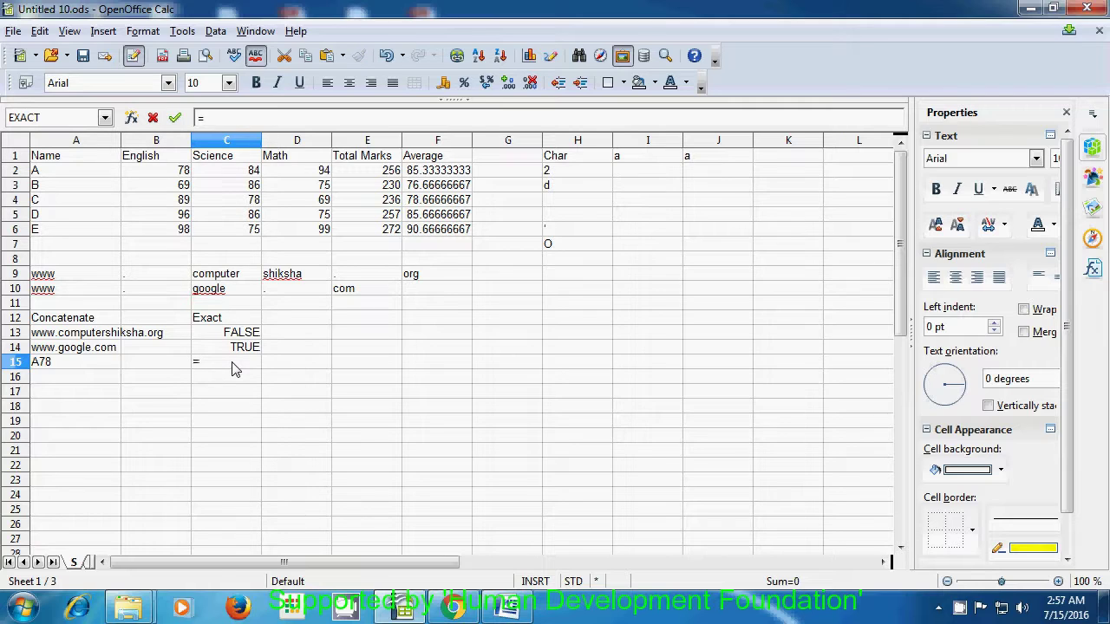
pyautogui.write('exact')
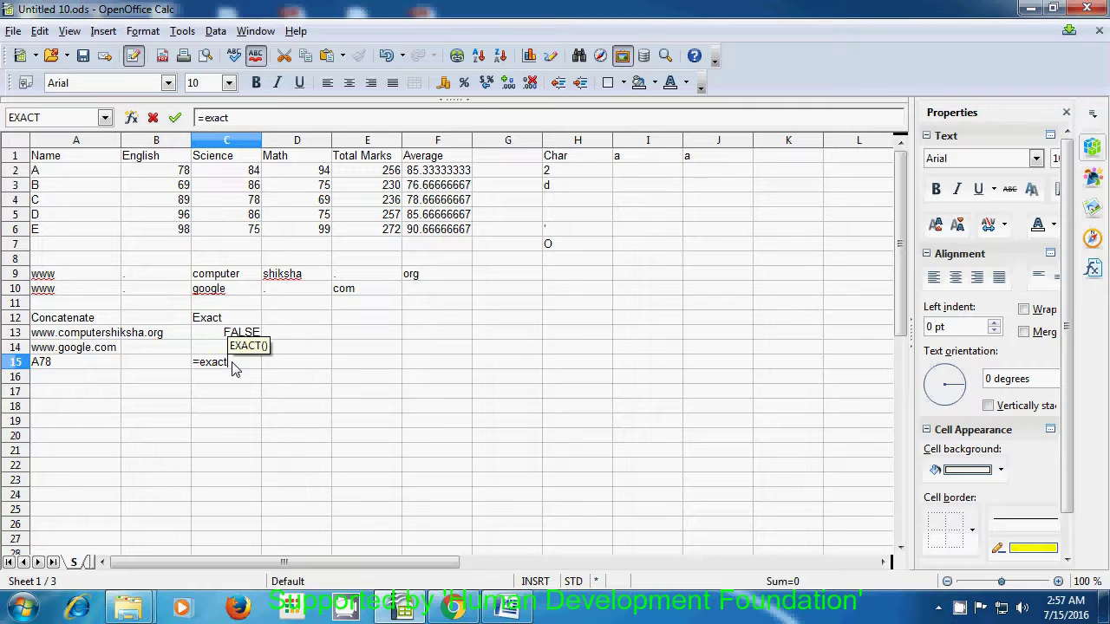
pyautogui.write('(')
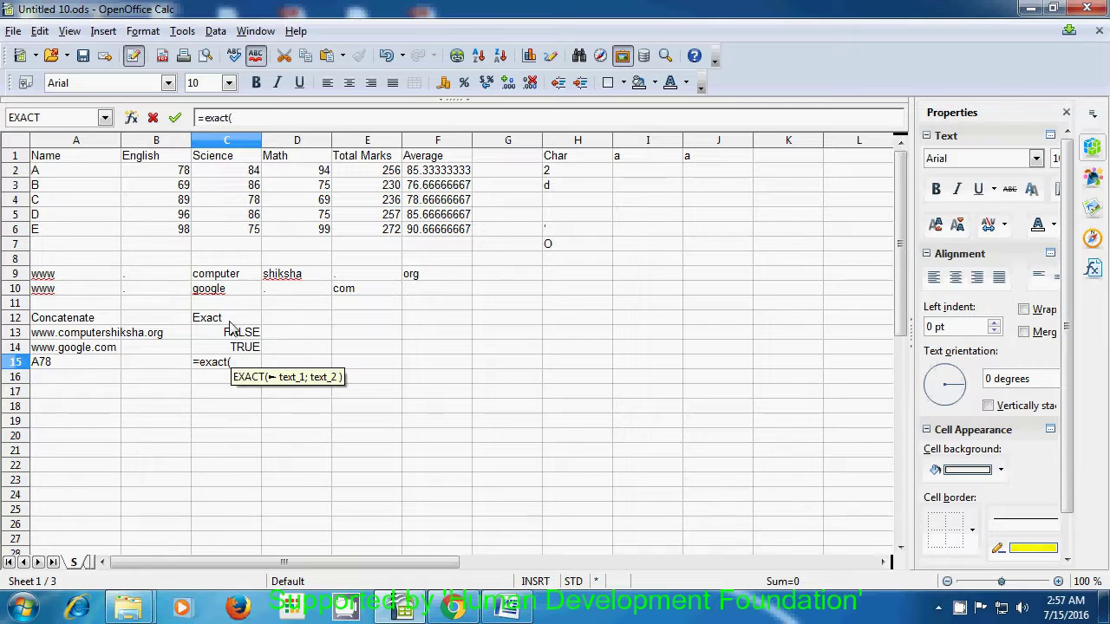
pyautogui.click(187, 173)
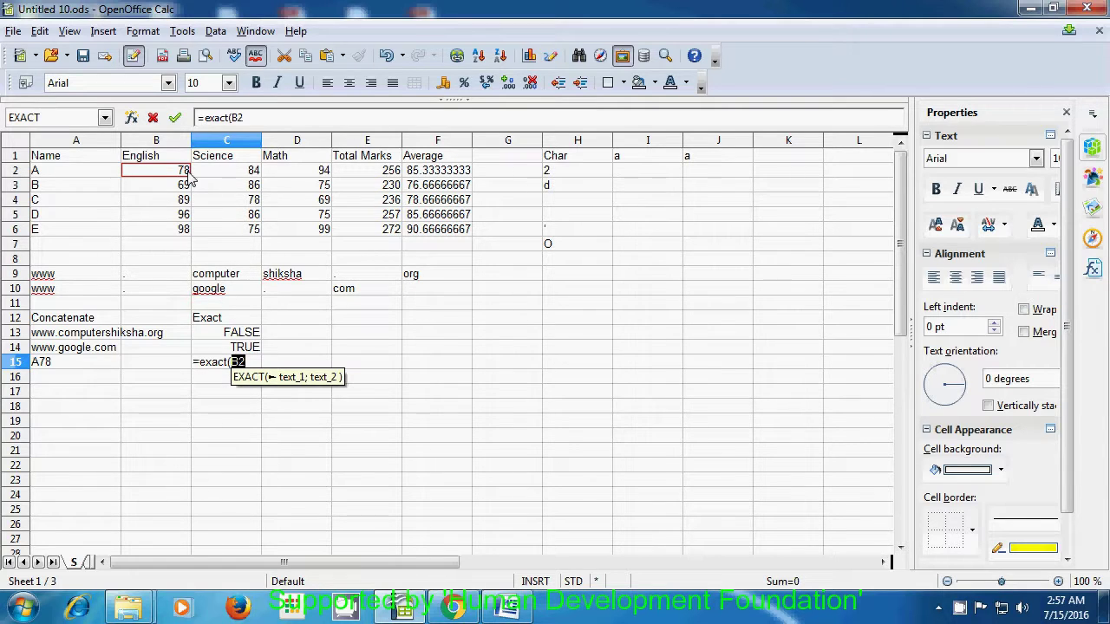
pyautogui.write(';')
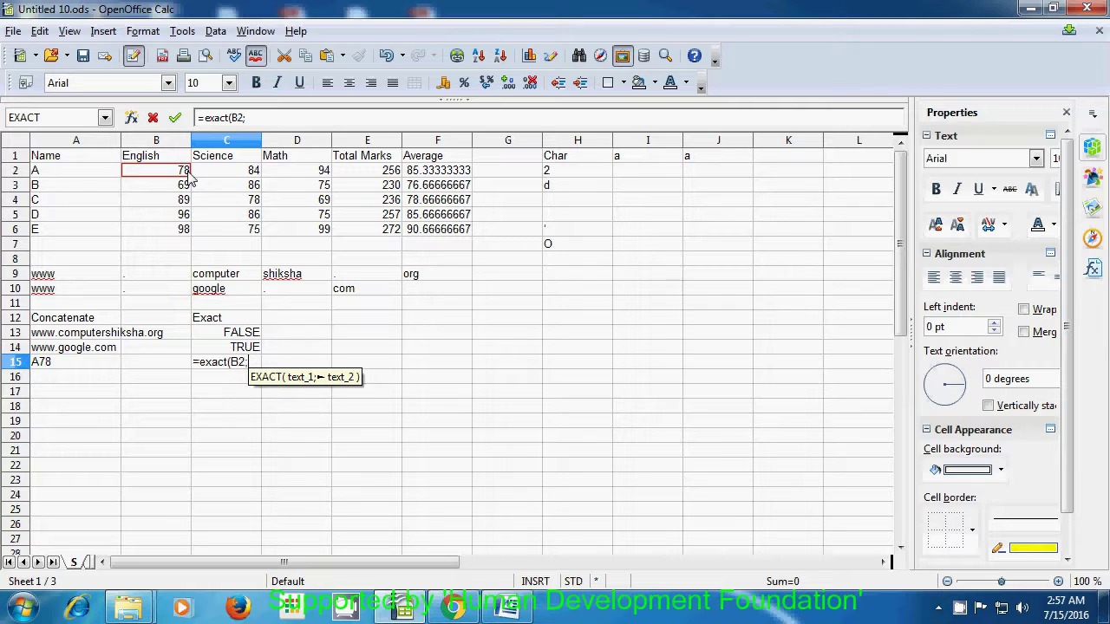
pyautogui.click(234, 176)
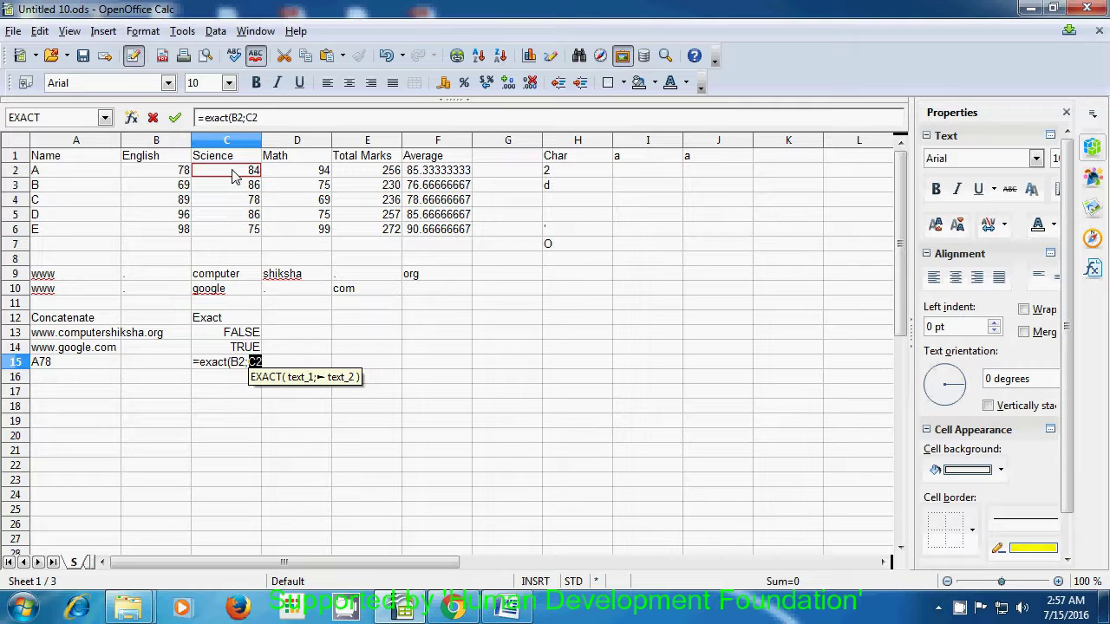
pyautogui.write(')')
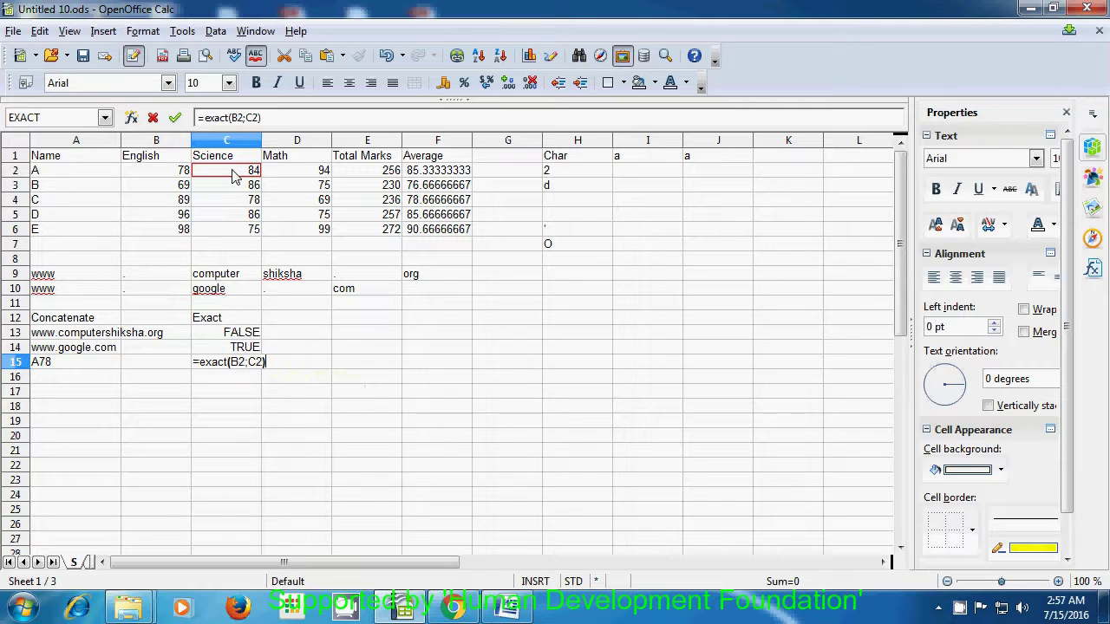
pyautogui.press('Return')
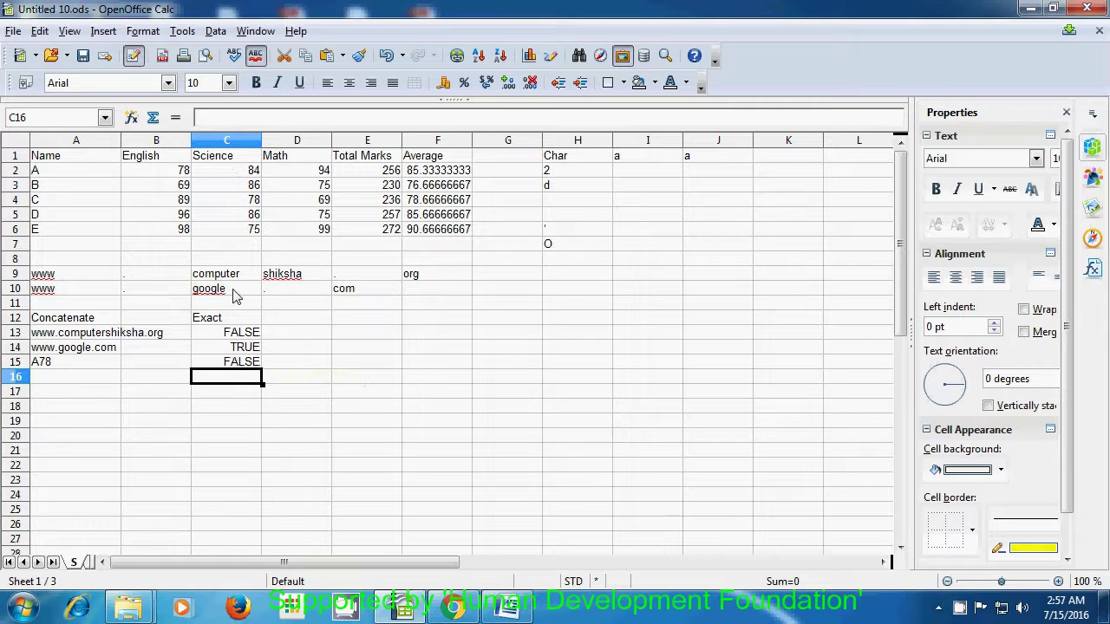
pyautogui.click(249, 364)
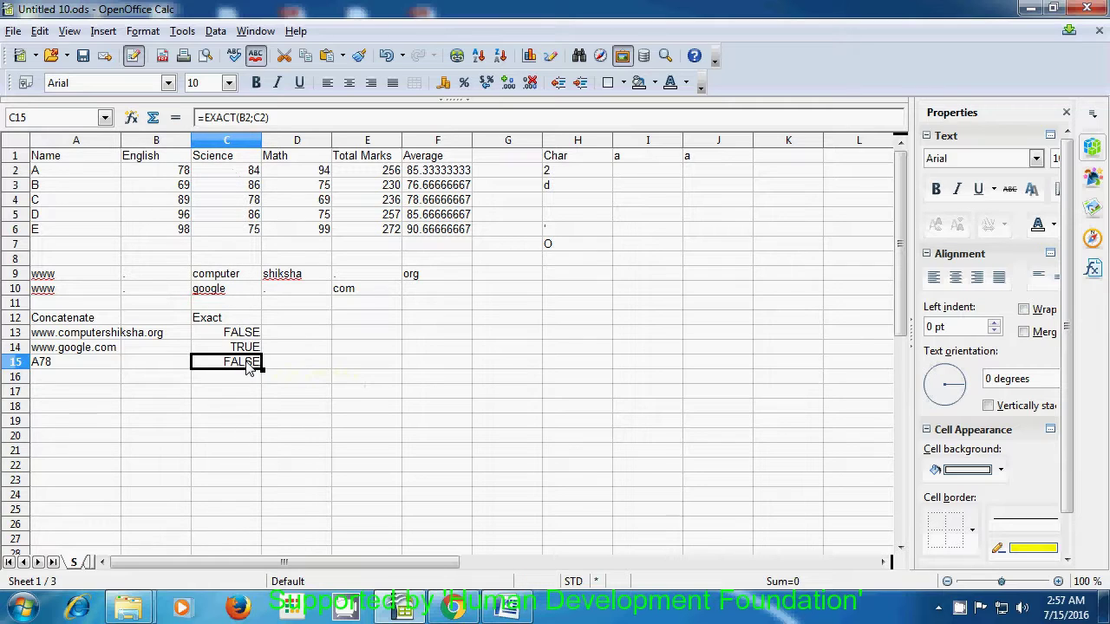
pyautogui.click(179, 176)
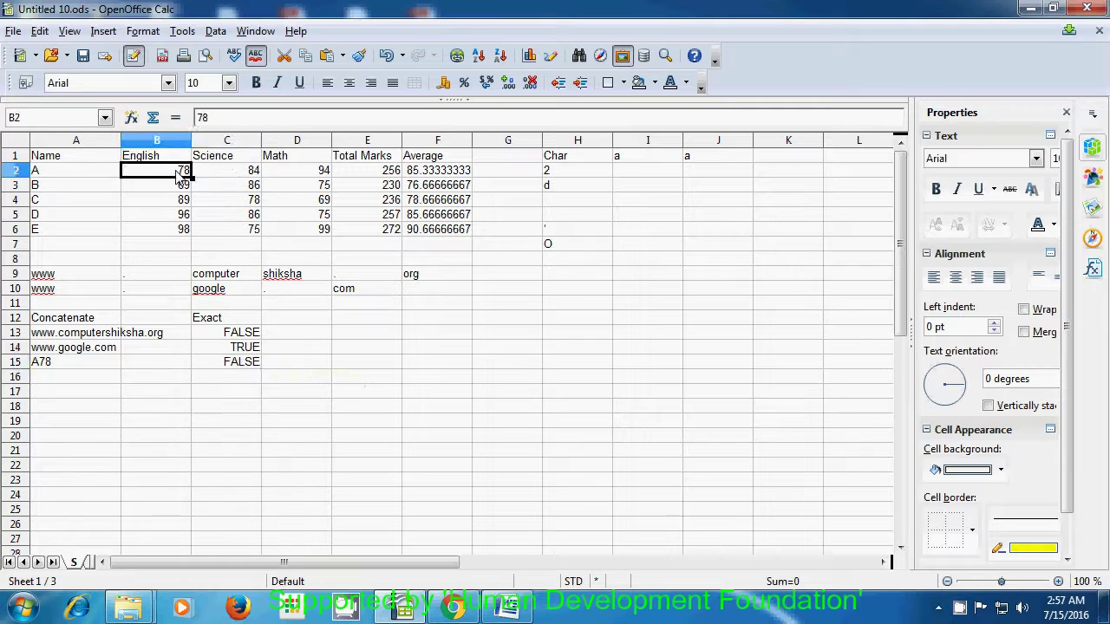
pyautogui.click(235, 175)
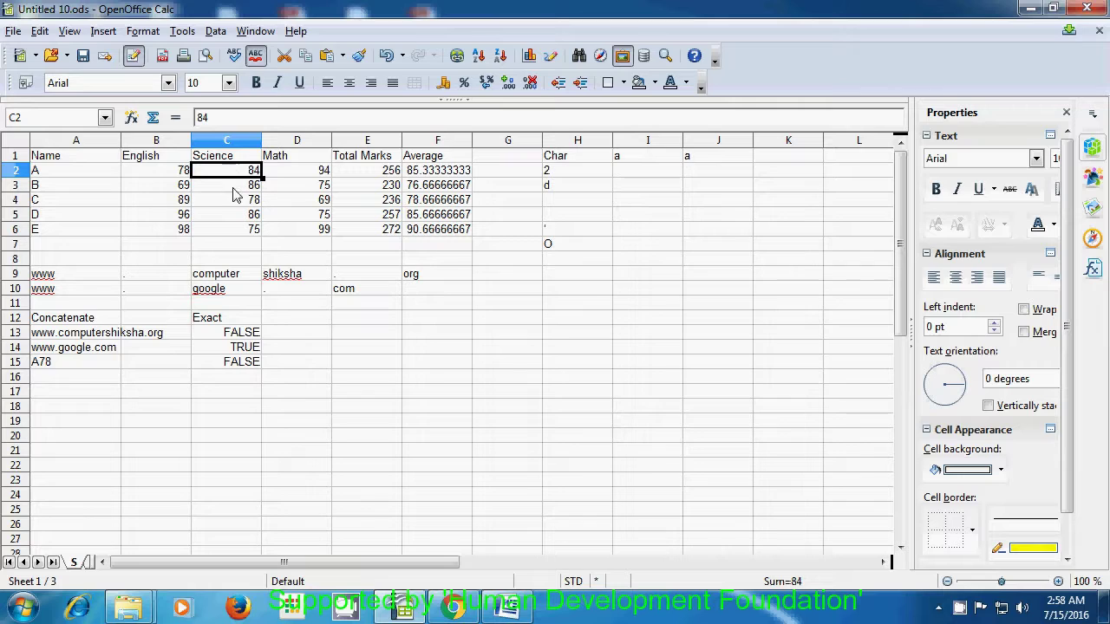
# Enter the formula =exact(B3;D4) in cell C16 to compare student B's English mark with student C's Math mark.
pyautogui.click(228, 381)
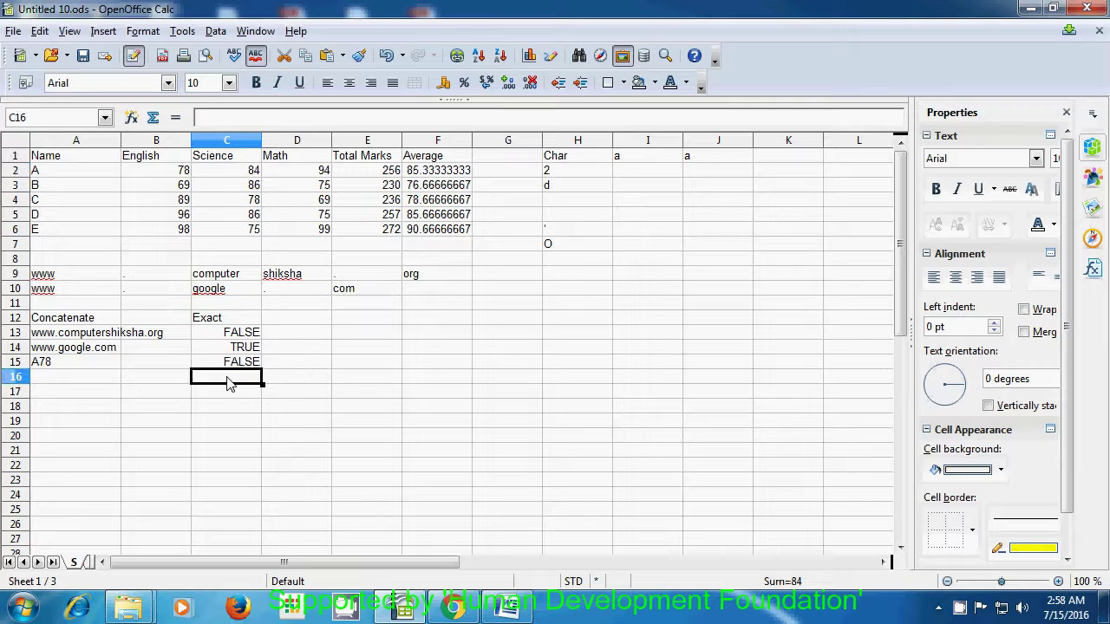
pyautogui.write('=')
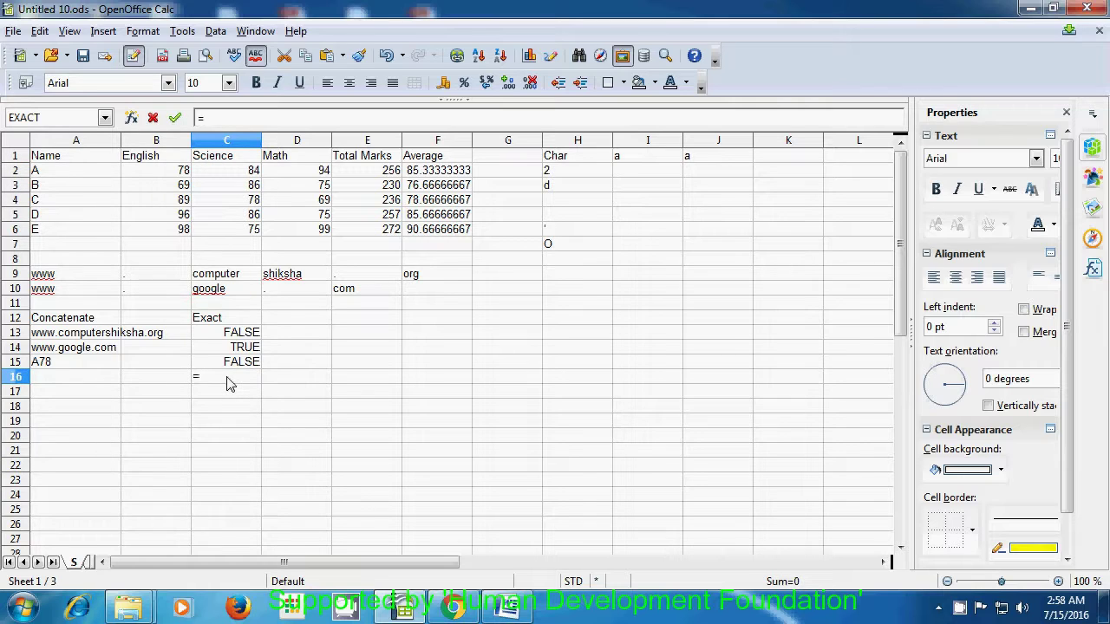
pyautogui.write('e')
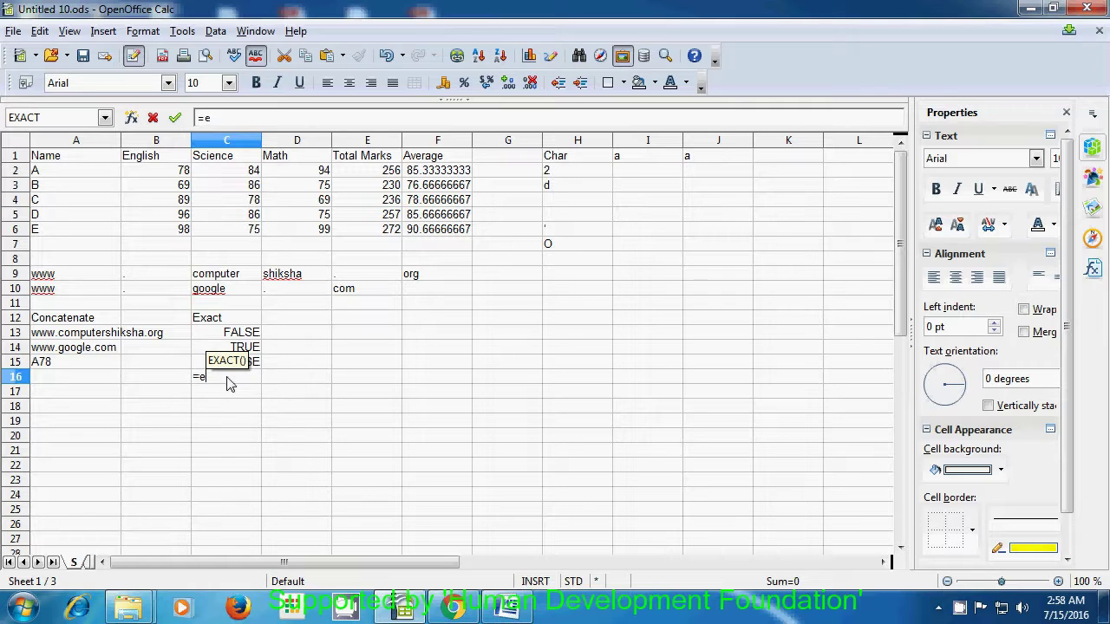
pyautogui.write('xact')
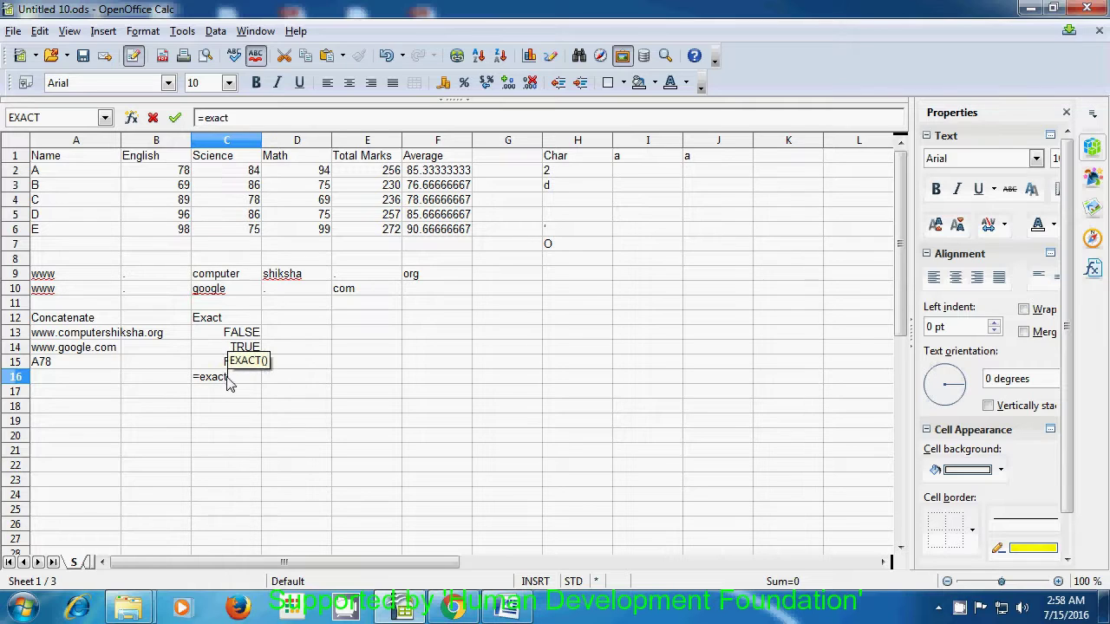
pyautogui.write('(')
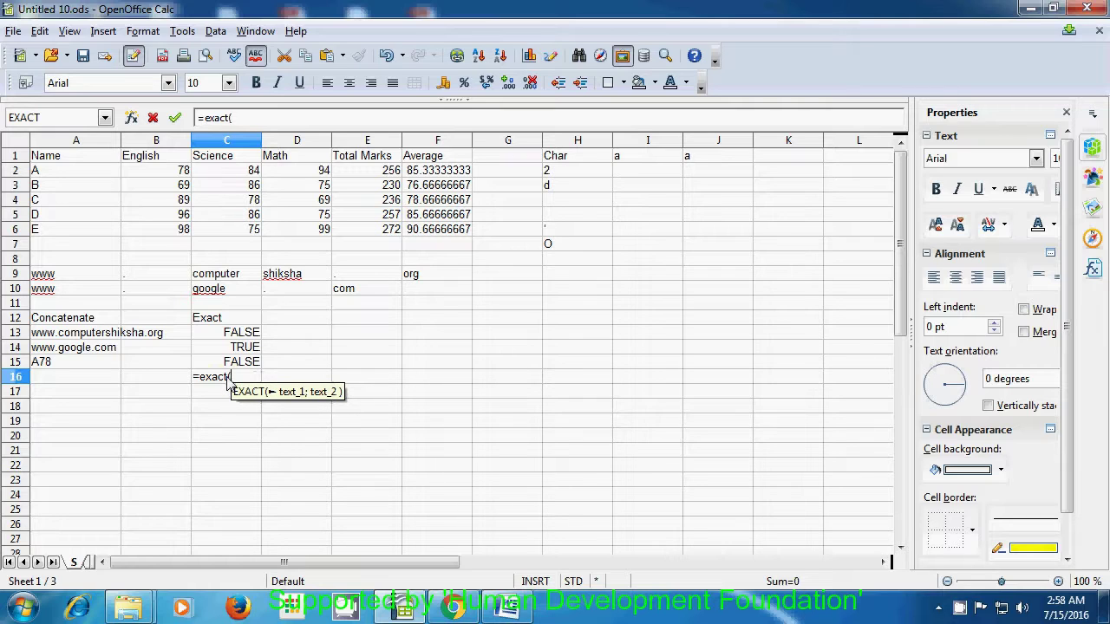
pyautogui.click(185, 190)
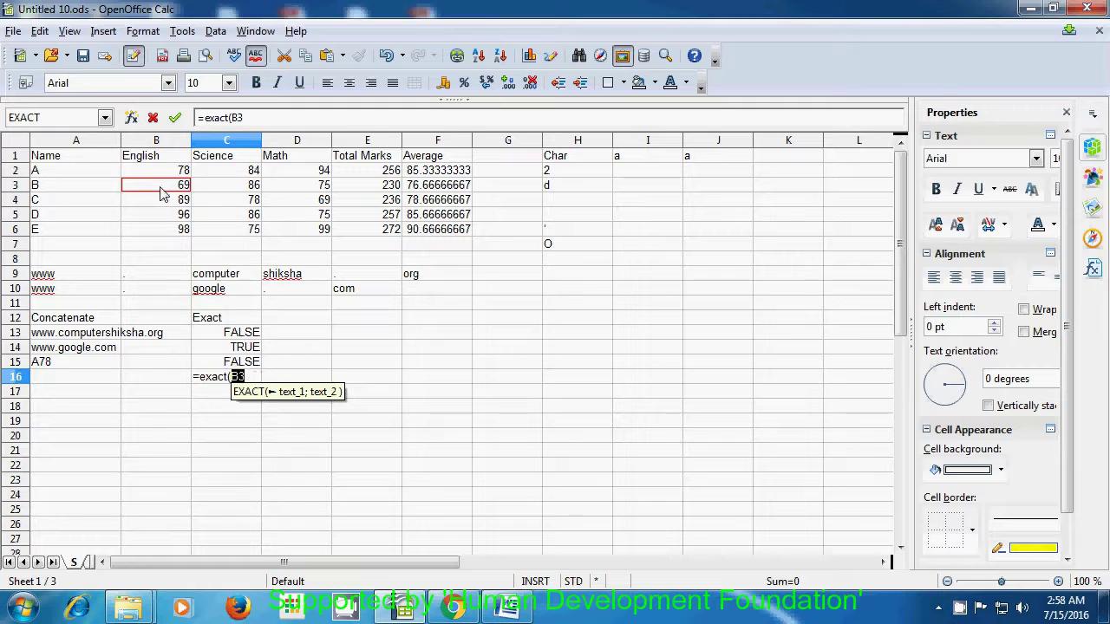
pyautogui.write(';')
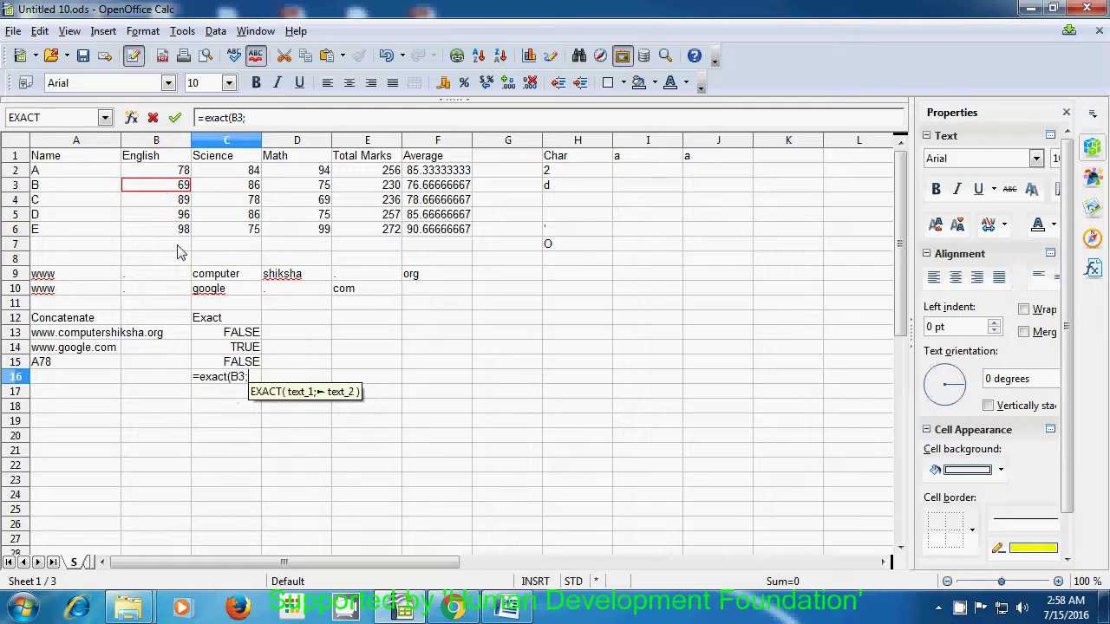
pyautogui.click(318, 202)
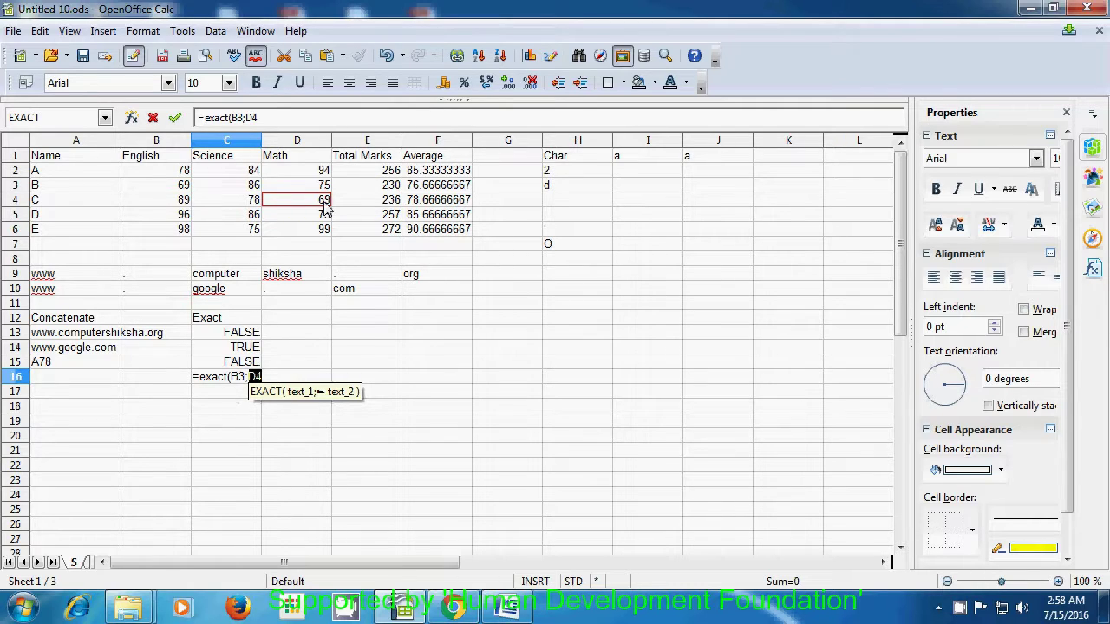
pyautogui.write(')')
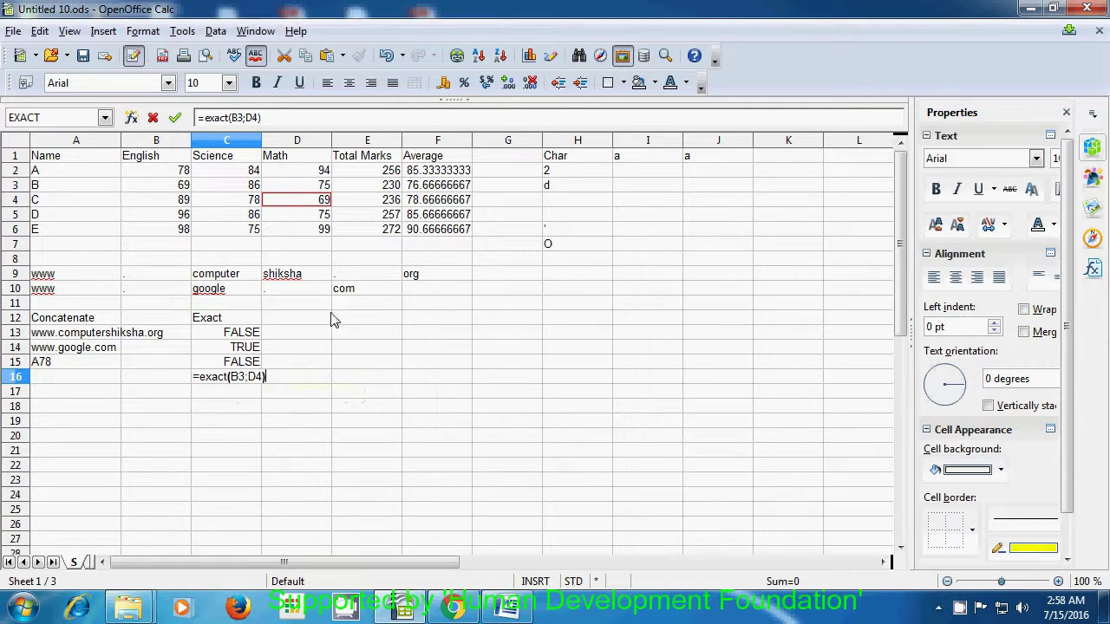
pyautogui.press('Return')
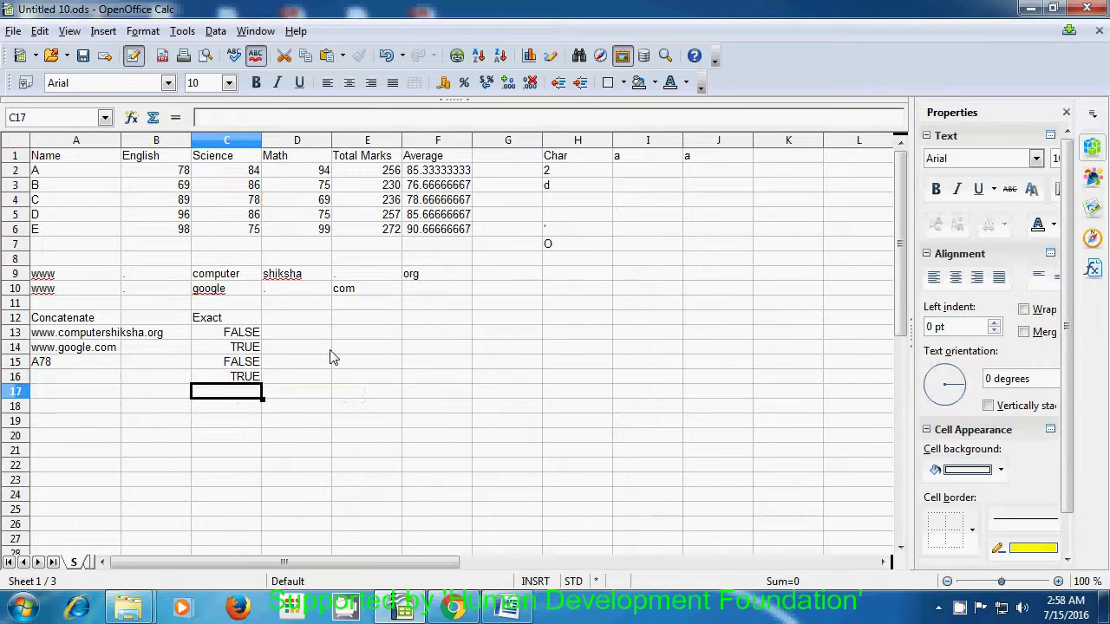
pyautogui.click(243, 378)
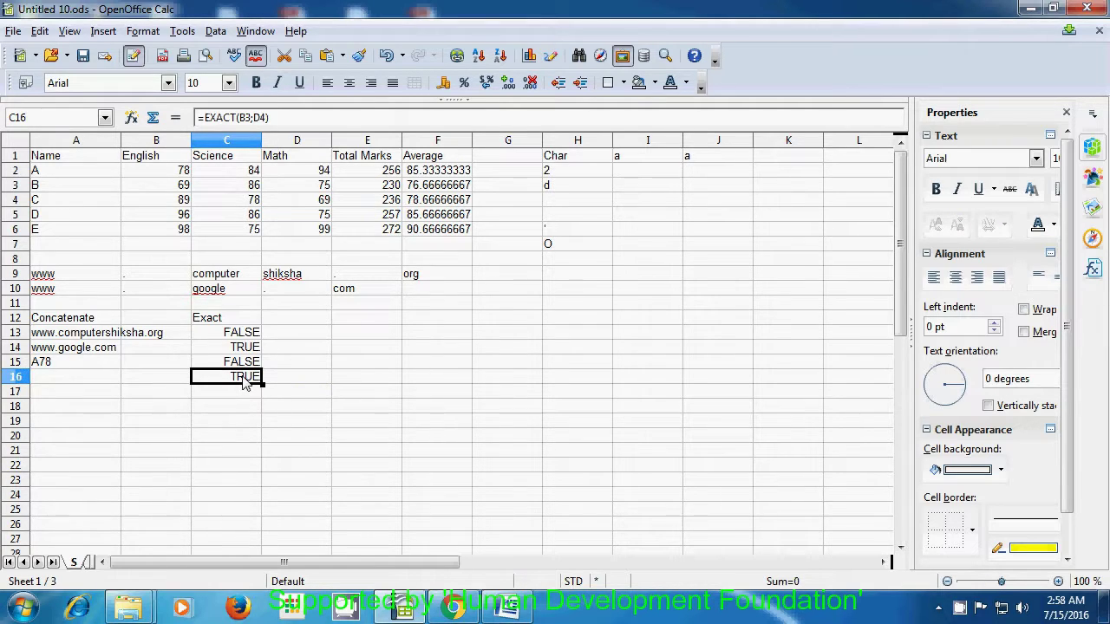
# Check the two marks compared by the last EXACT formula, in cells B3 and D4.
pyautogui.click(179, 187)
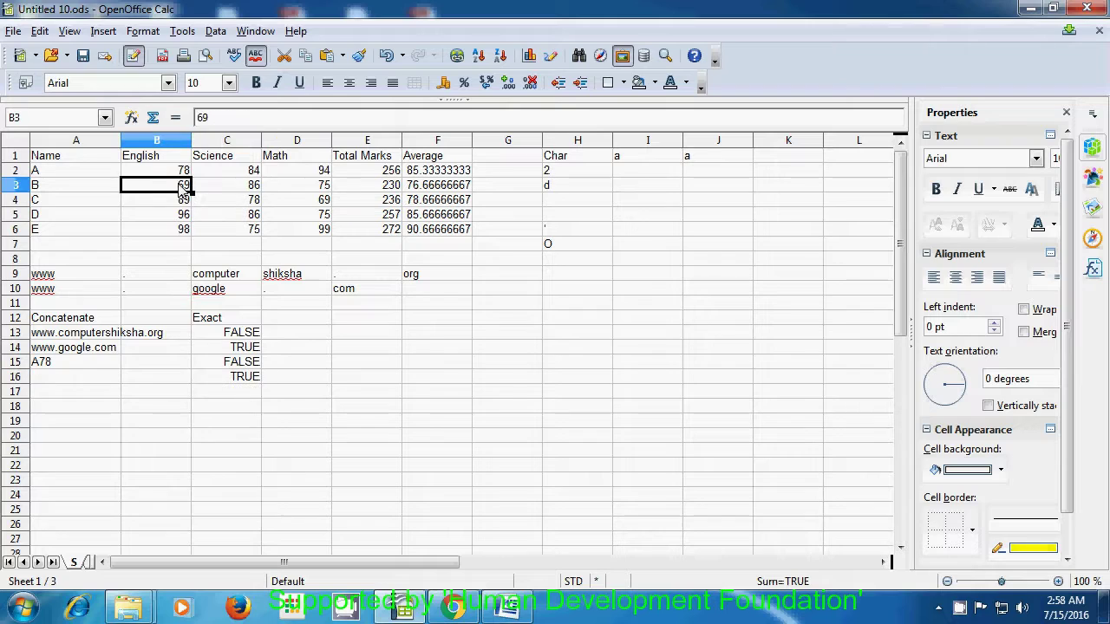
pyautogui.click(314, 203)
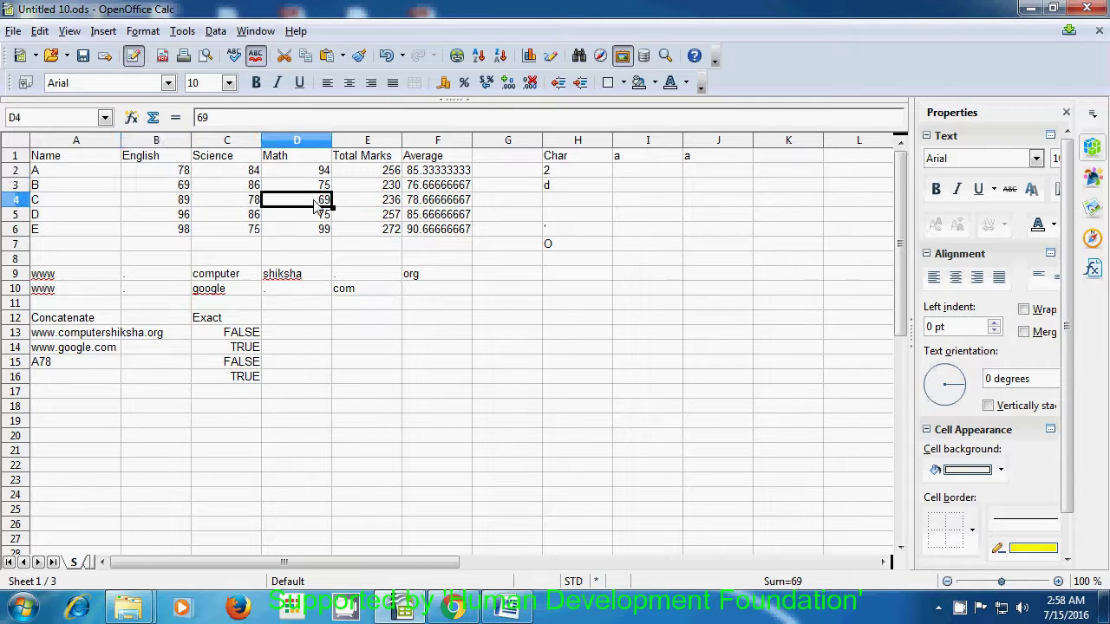
pyautogui.click(346, 387)
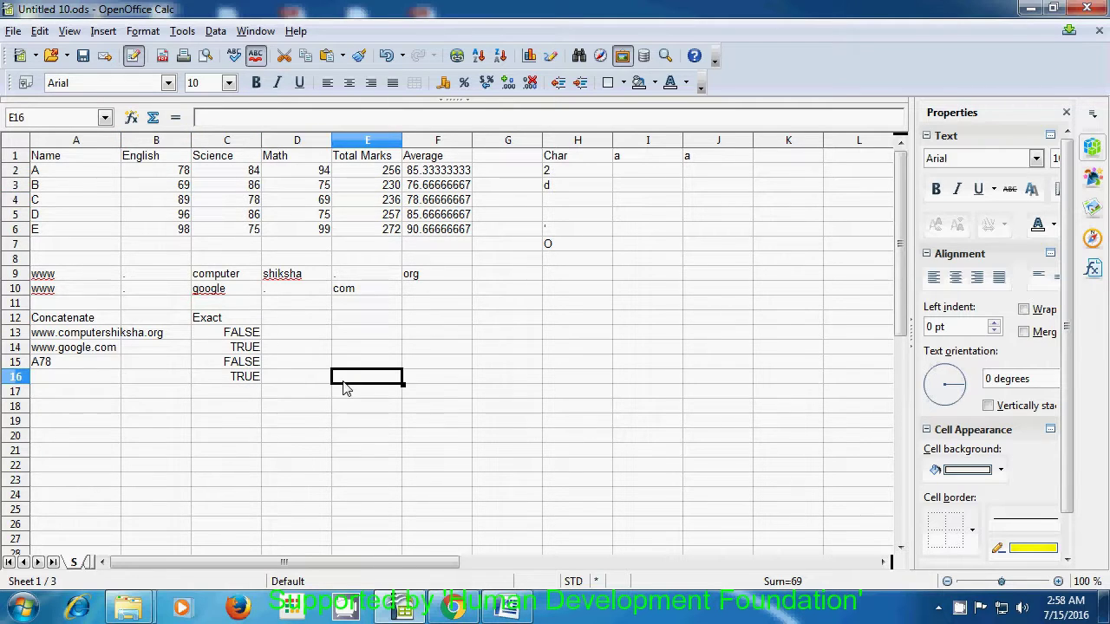
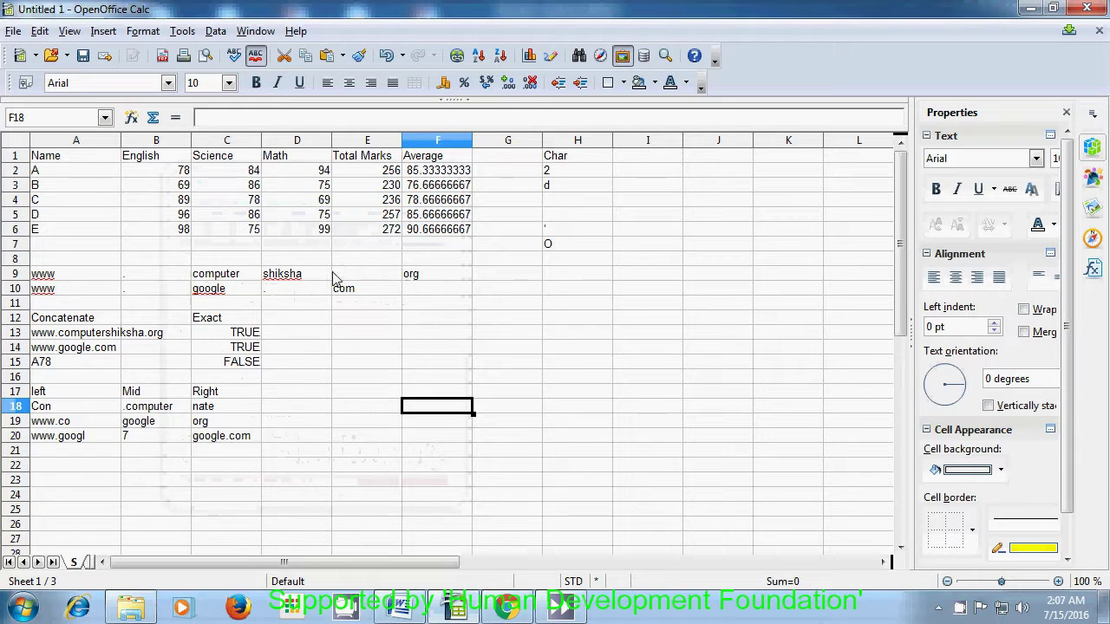
# Enter the heading Find in cell D17, beside the Right heading.
pyautogui.click(300, 393)
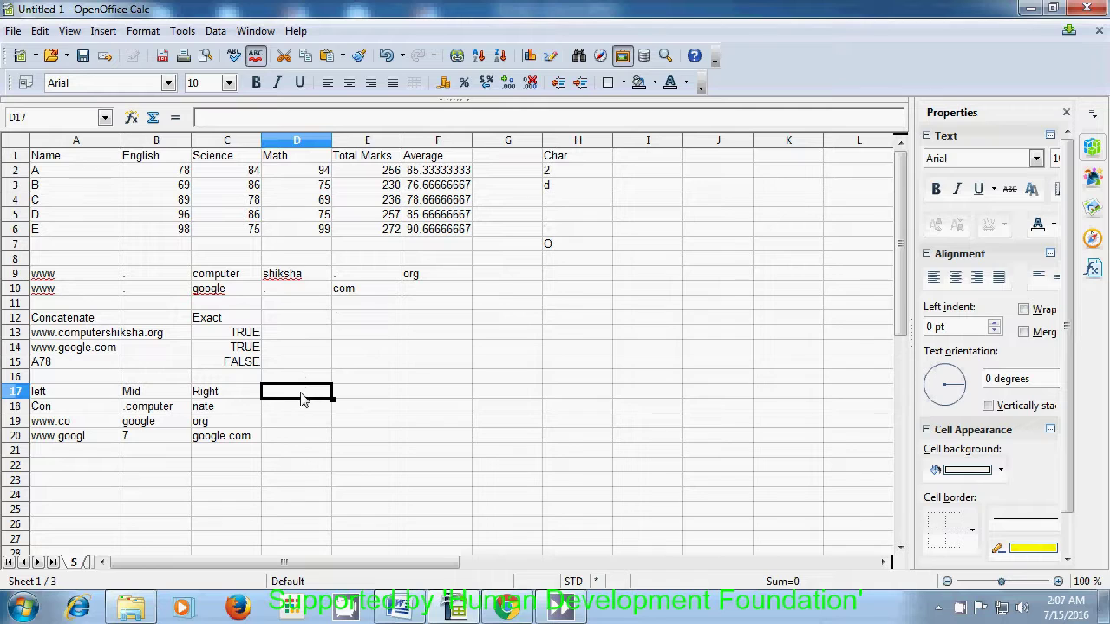
pyautogui.write('Find')
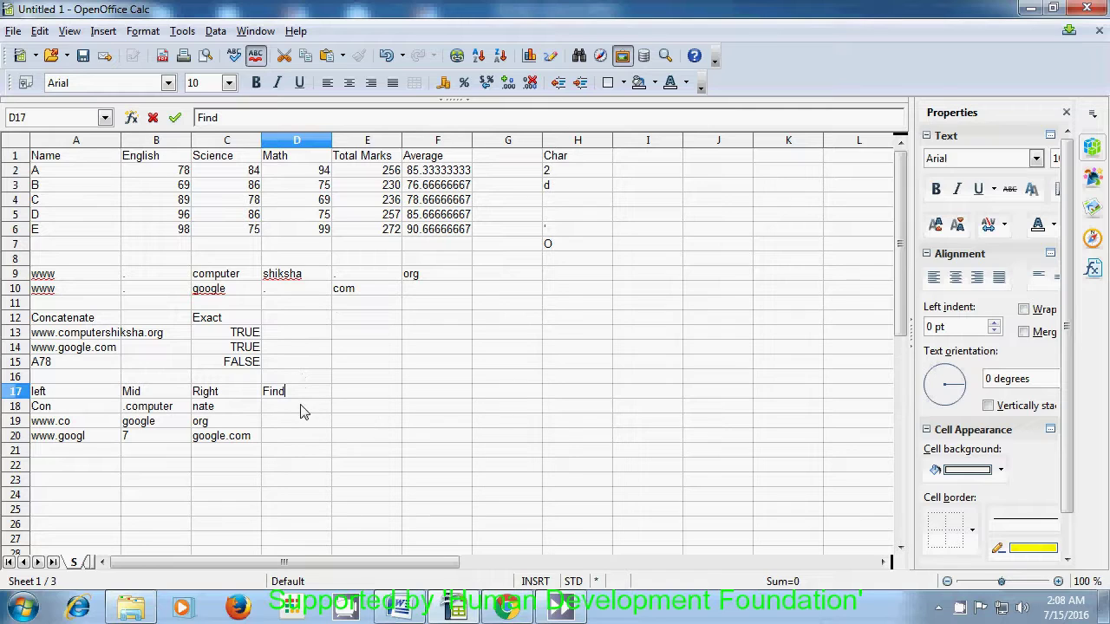
pyautogui.click(301, 410)
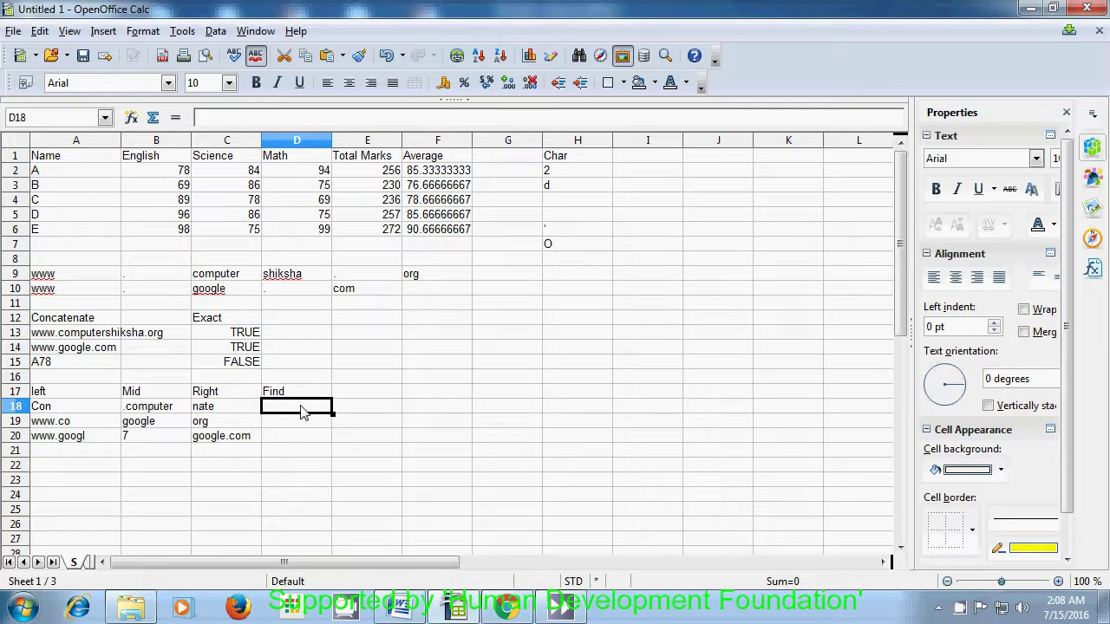
pyautogui.write('=')
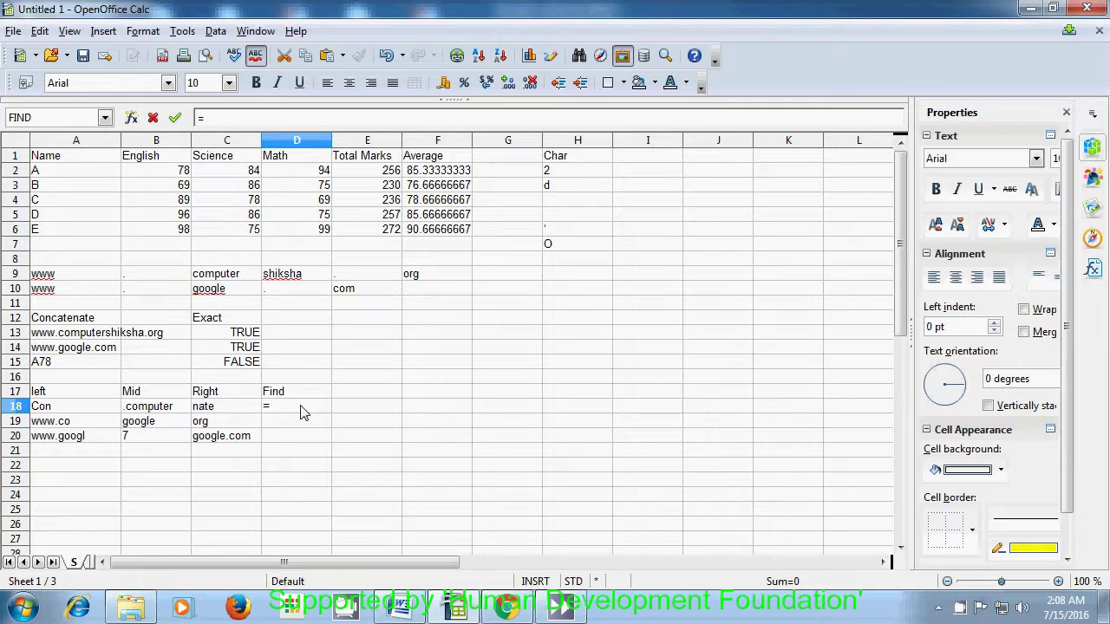
pyautogui.write('finf')
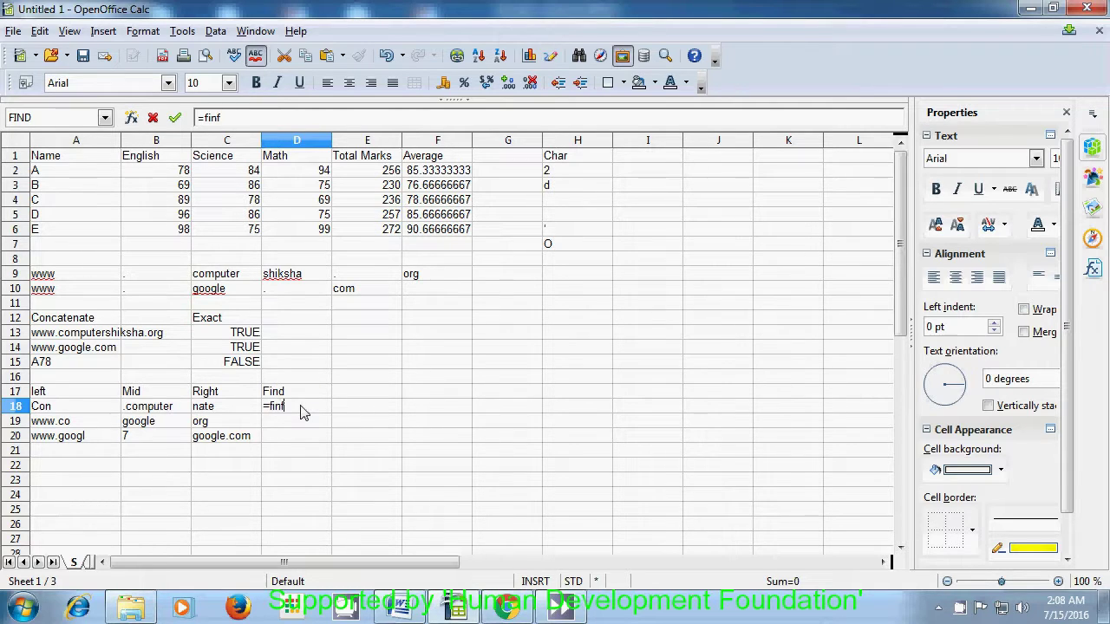
pyautogui.press('BackSpace')
pyautogui.write('d(')
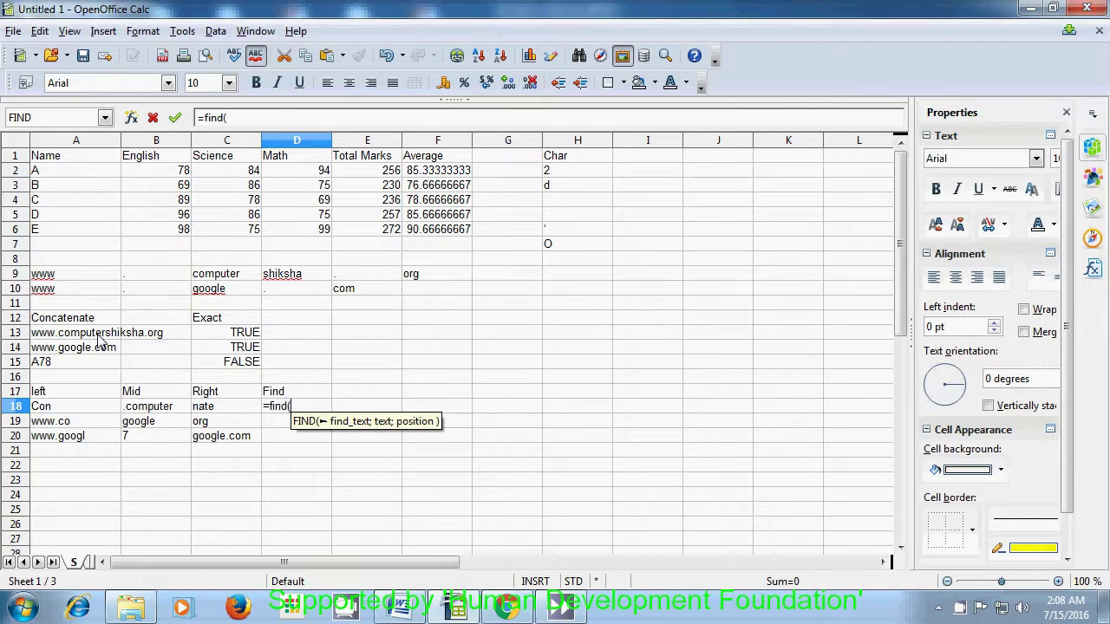
pyautogui.write('"')
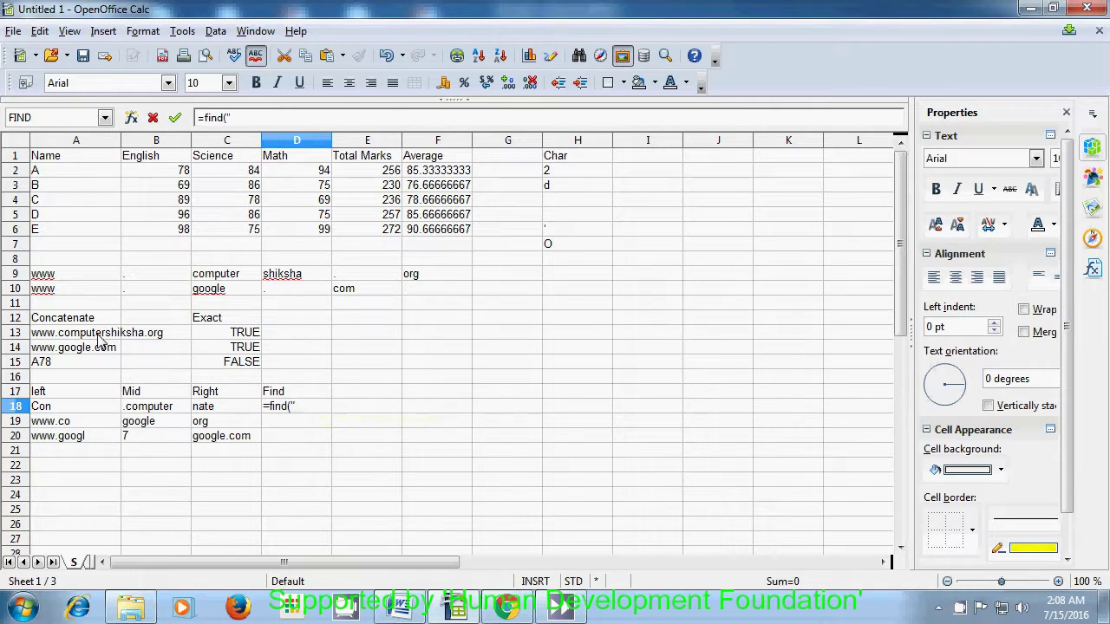
pyautogui.write('computer"')
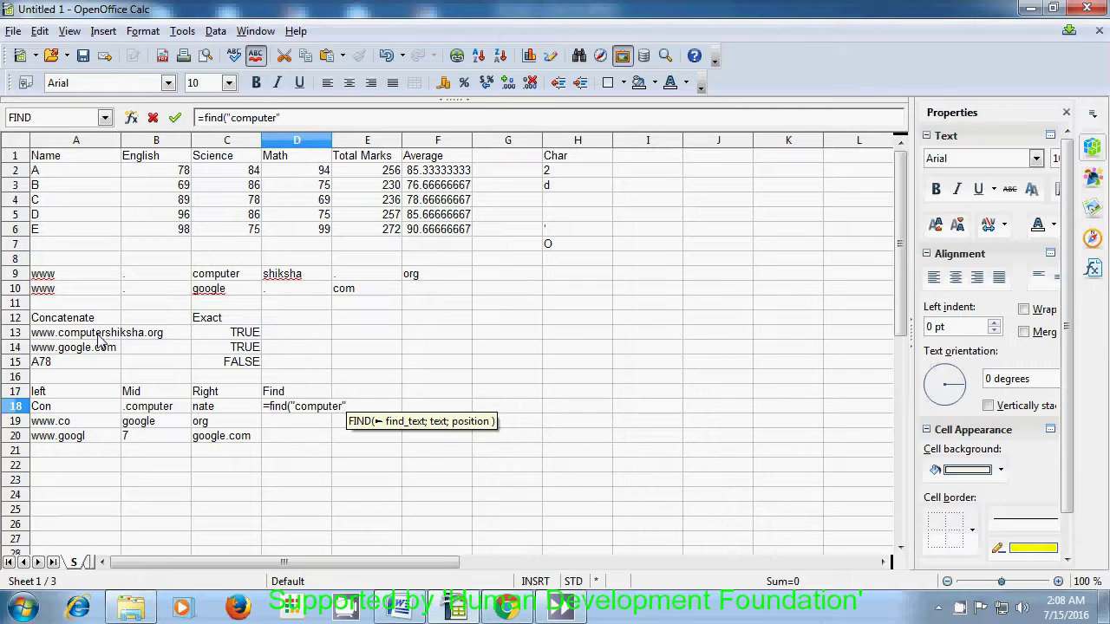
pyautogui.write(';')
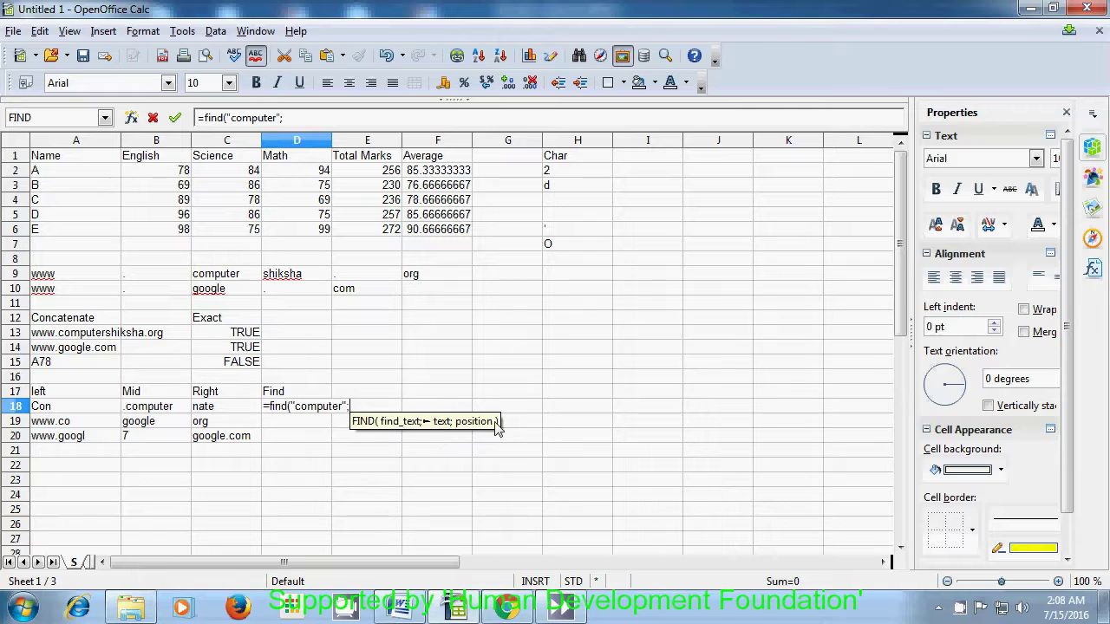
pyautogui.click(81, 334)
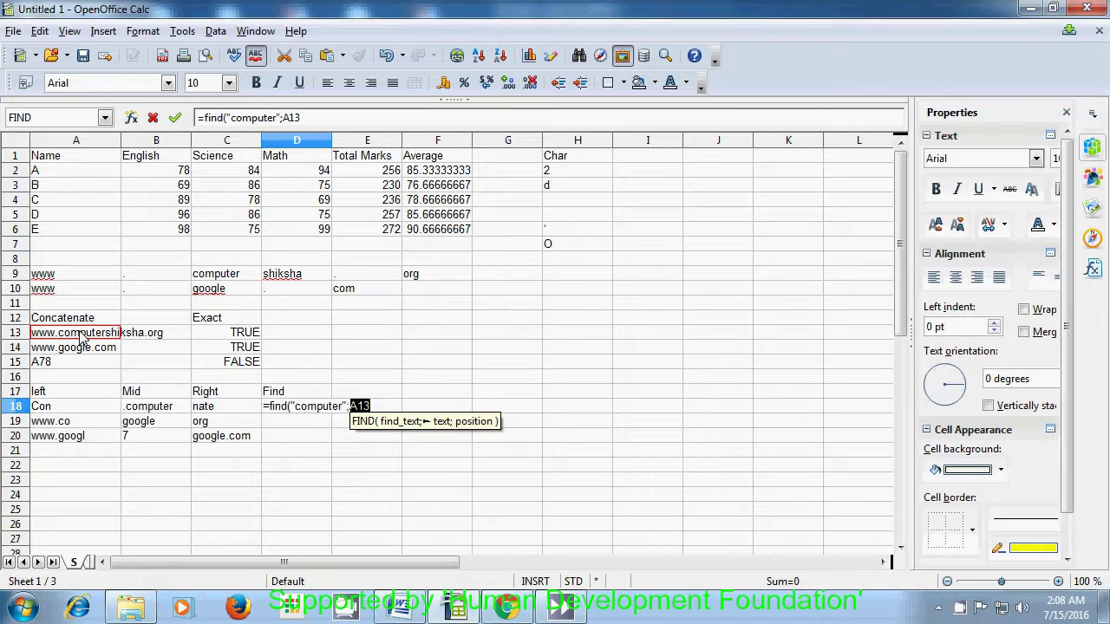
pyautogui.write(')')
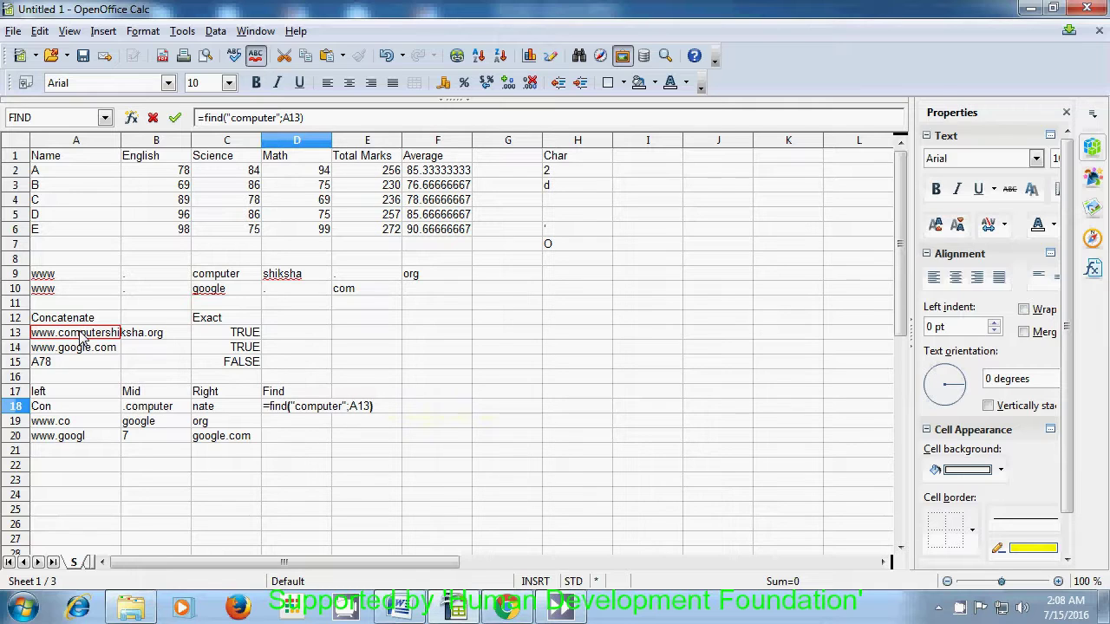
pyautogui.press('Return')
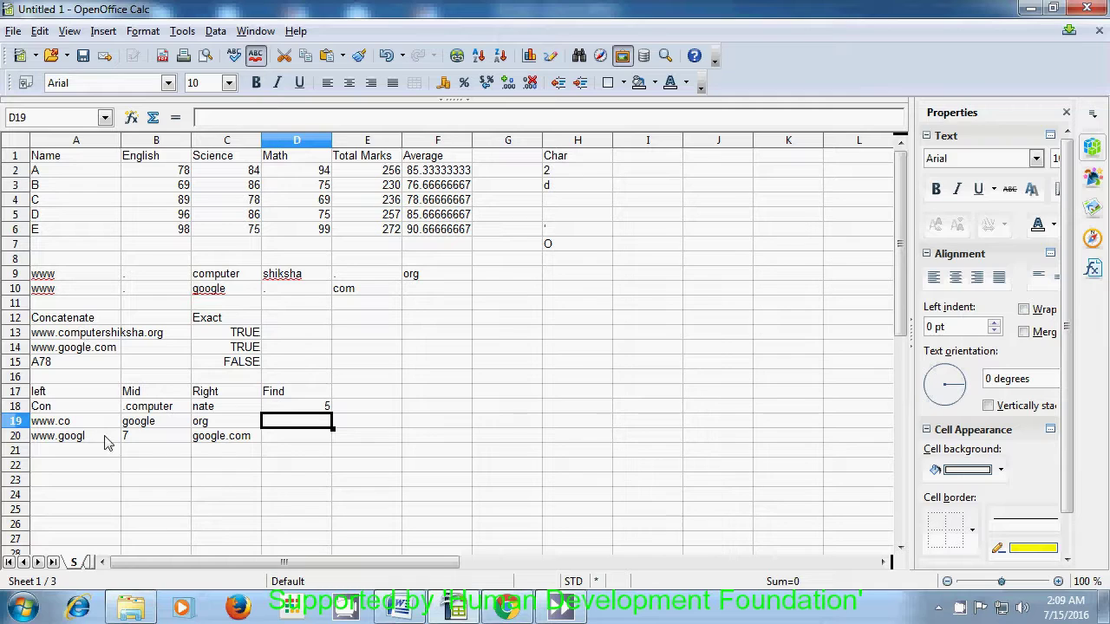
pyautogui.doubleClick(289, 425)
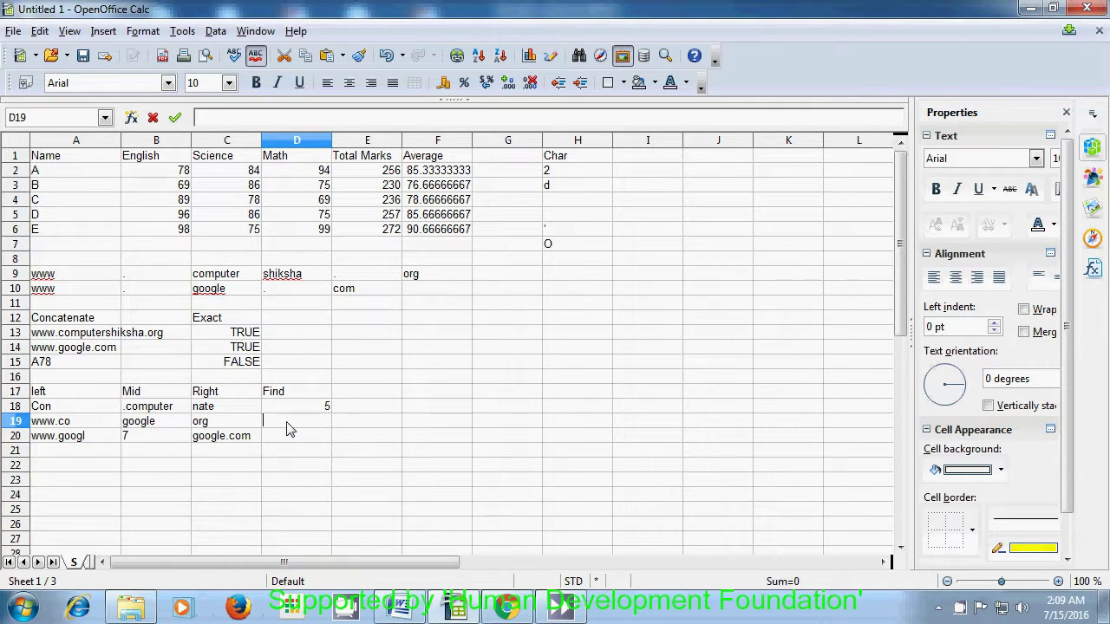
pyautogui.write('=')
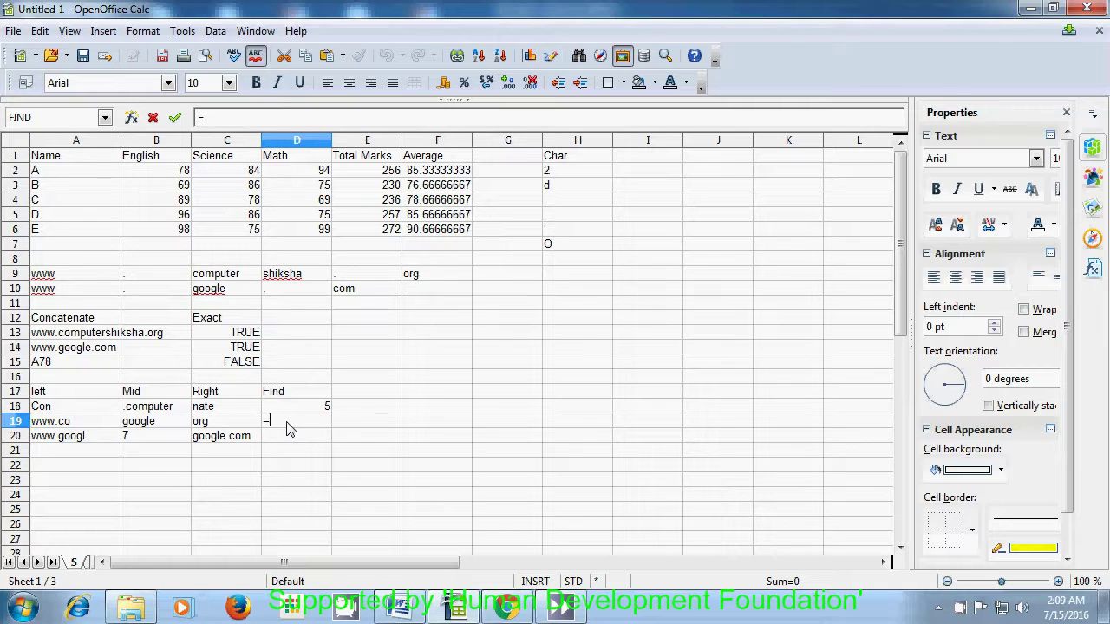
pyautogui.write('find')
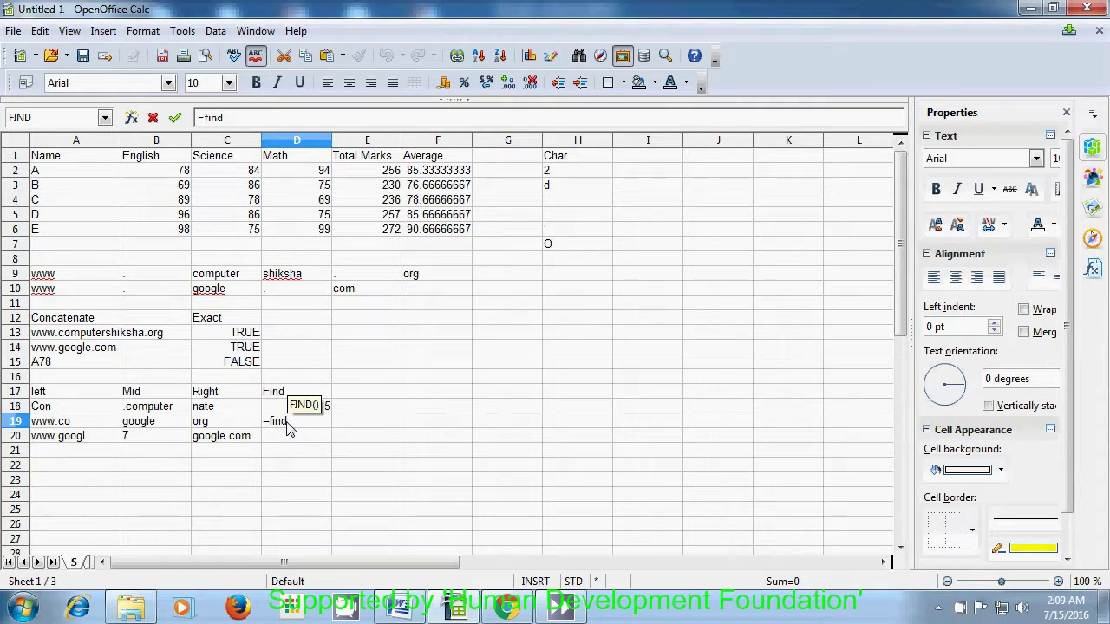
pyautogui.write('(')
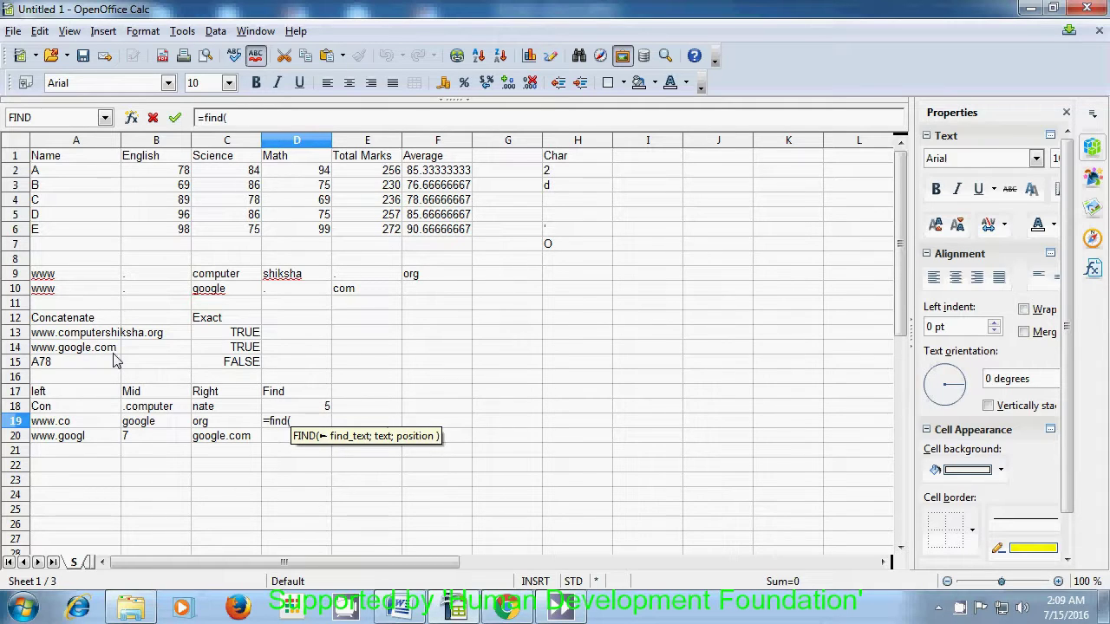
pyautogui.write('"com"')
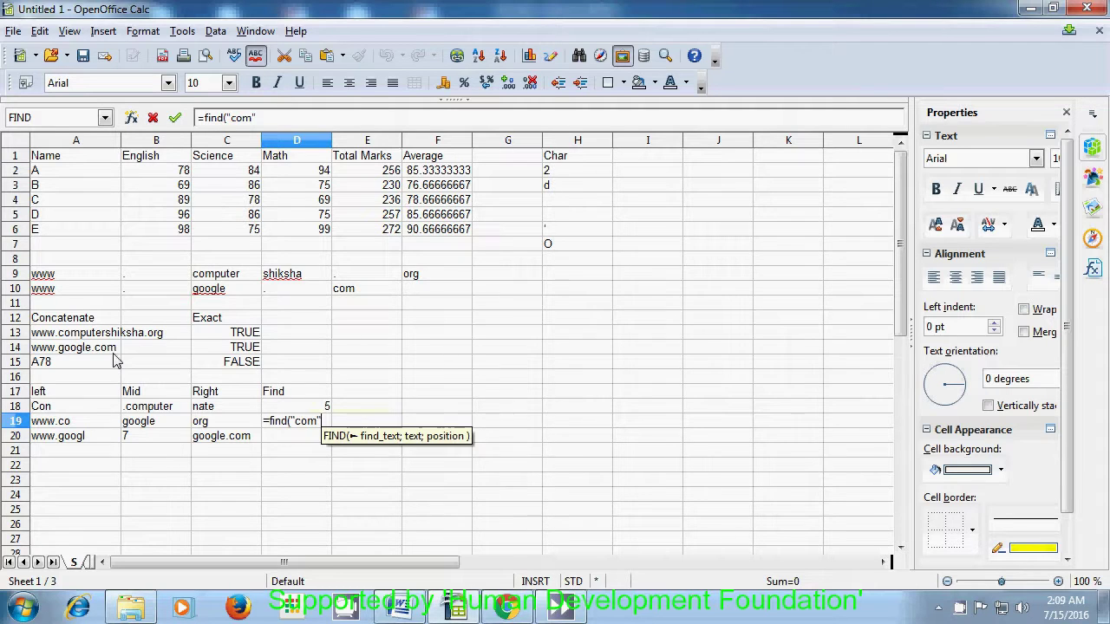
pyautogui.write(';')
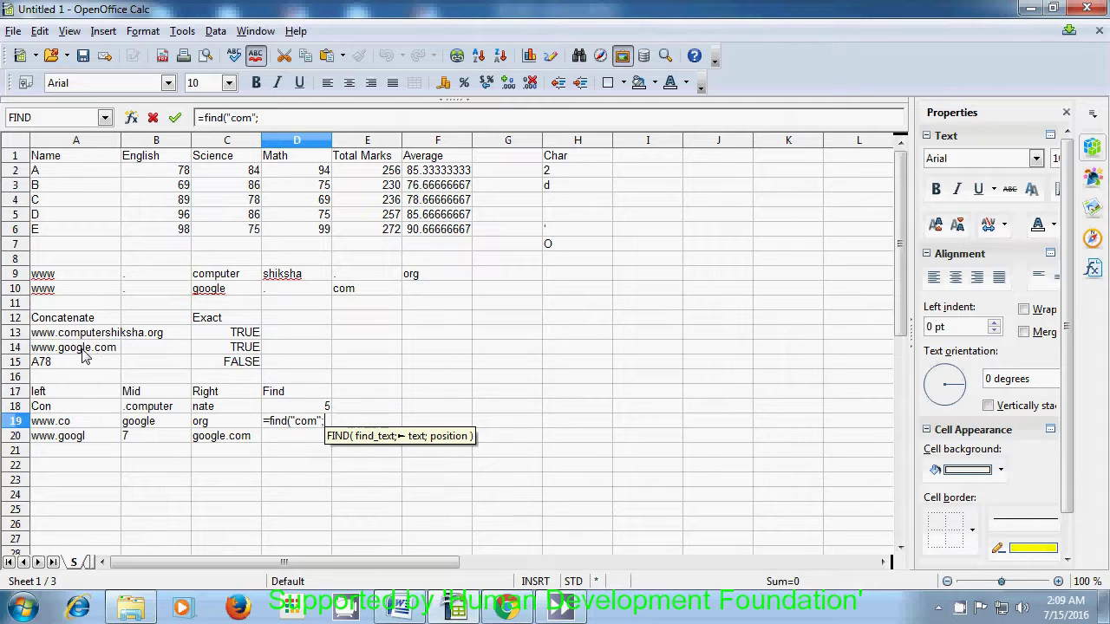
pyautogui.click(80, 355)
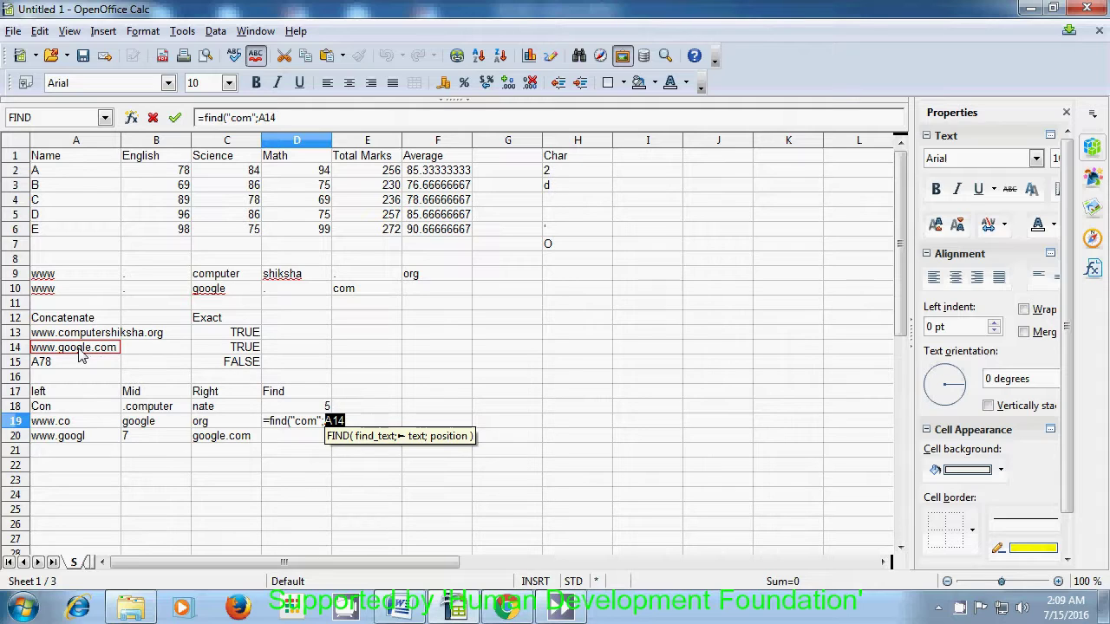
pyautogui.write(')')
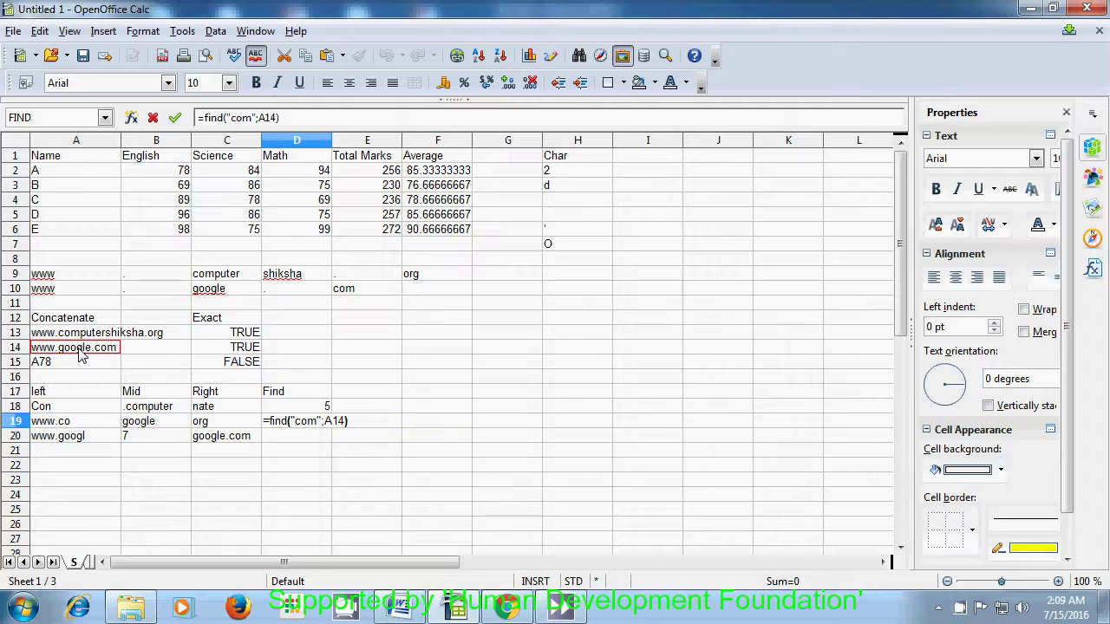
pyautogui.press('Return')
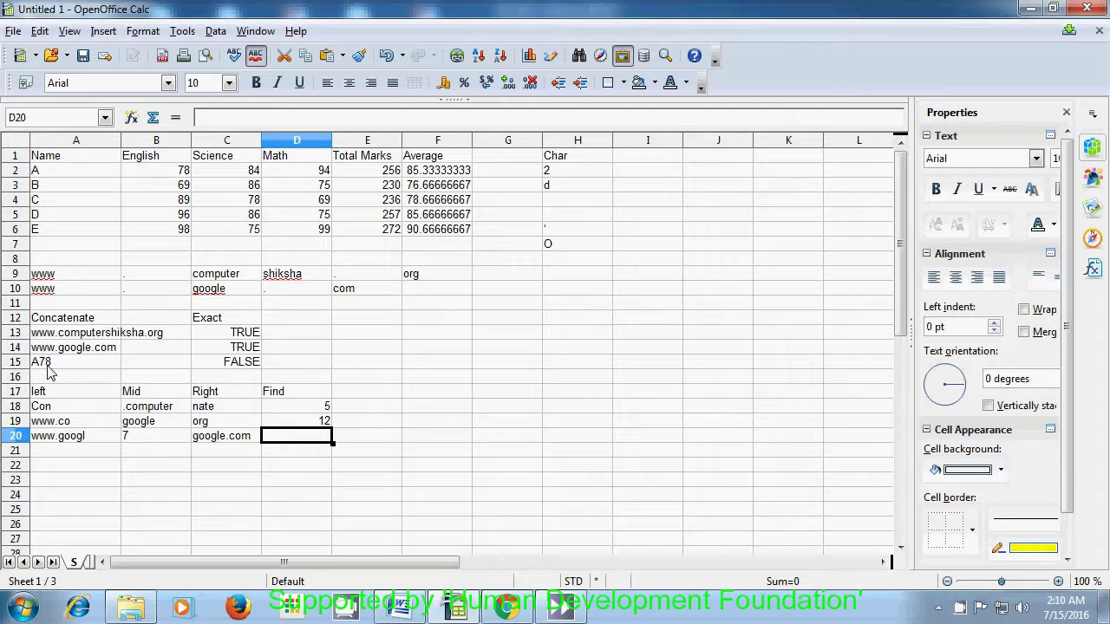
# Enter the formula =find("8";A15) in cell D20 to locate the digit 8 within the text A78.
pyautogui.write('=f')
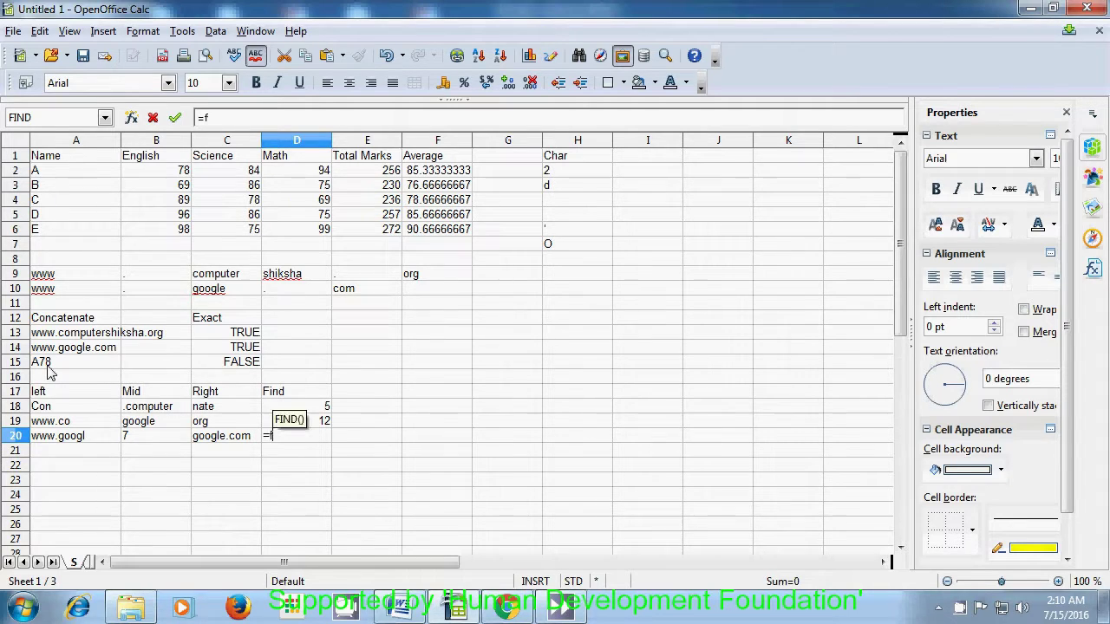
pyautogui.write('ind')
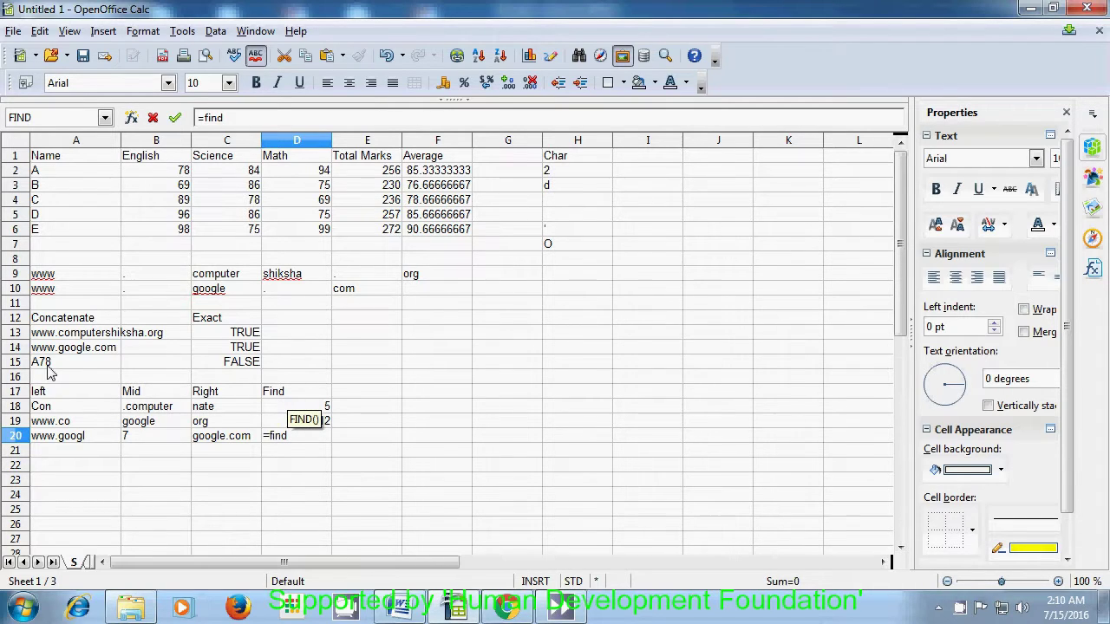
pyautogui.write('(')
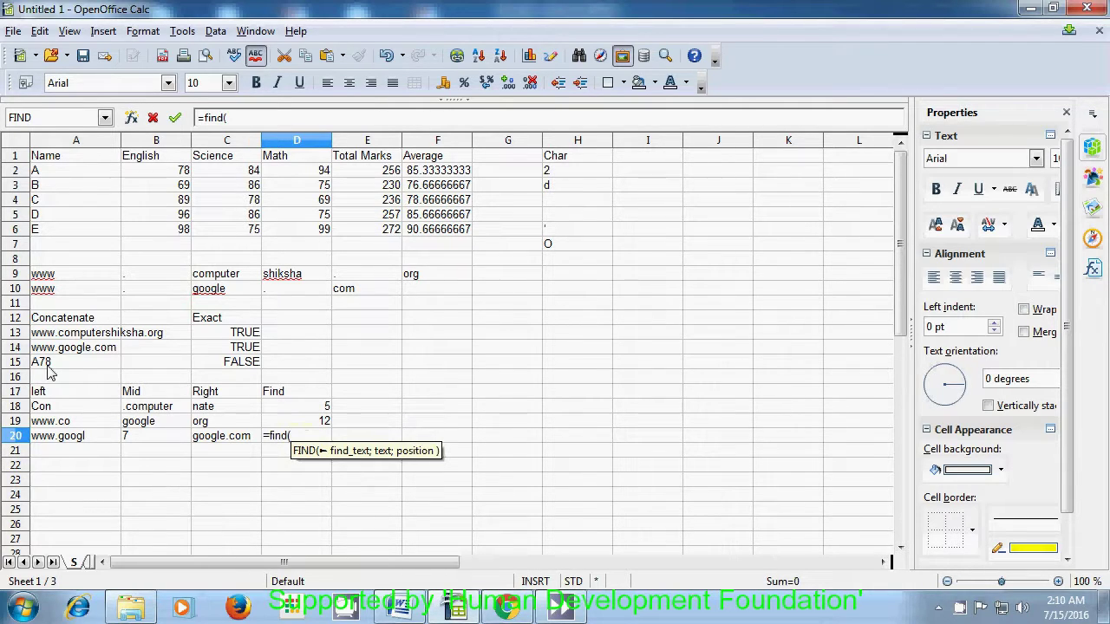
pyautogui.write('"')
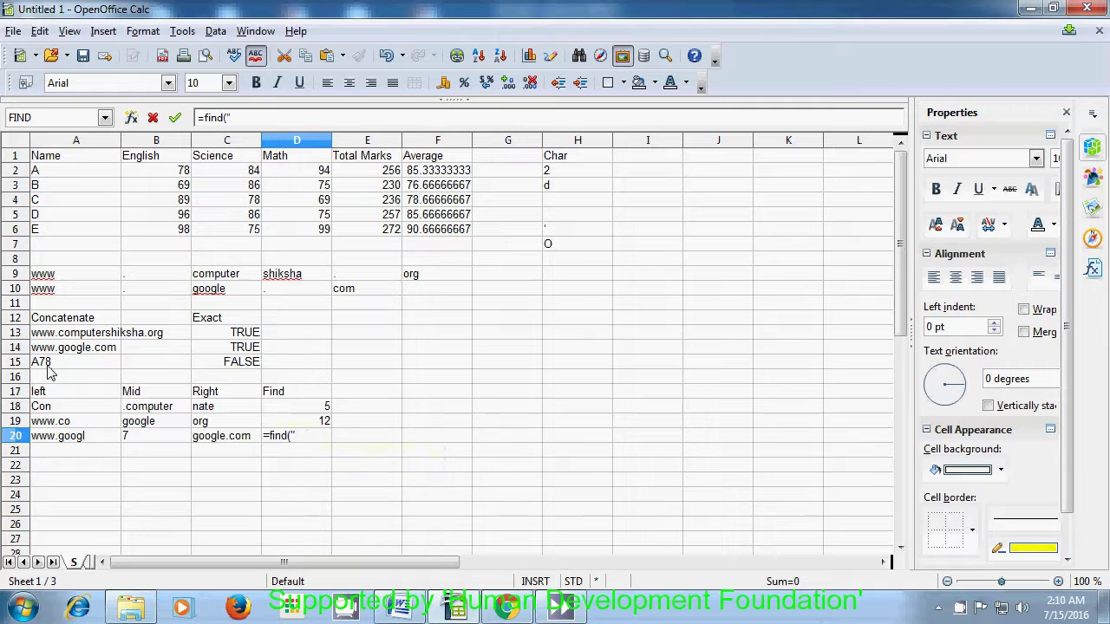
pyautogui.write('8"')
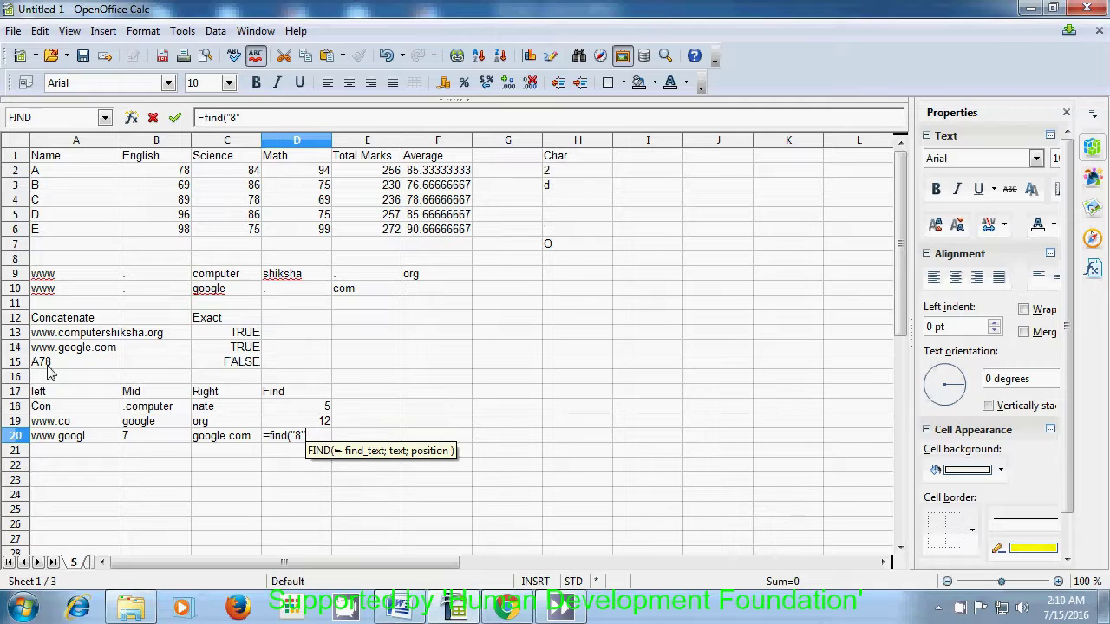
pyautogui.write(';')
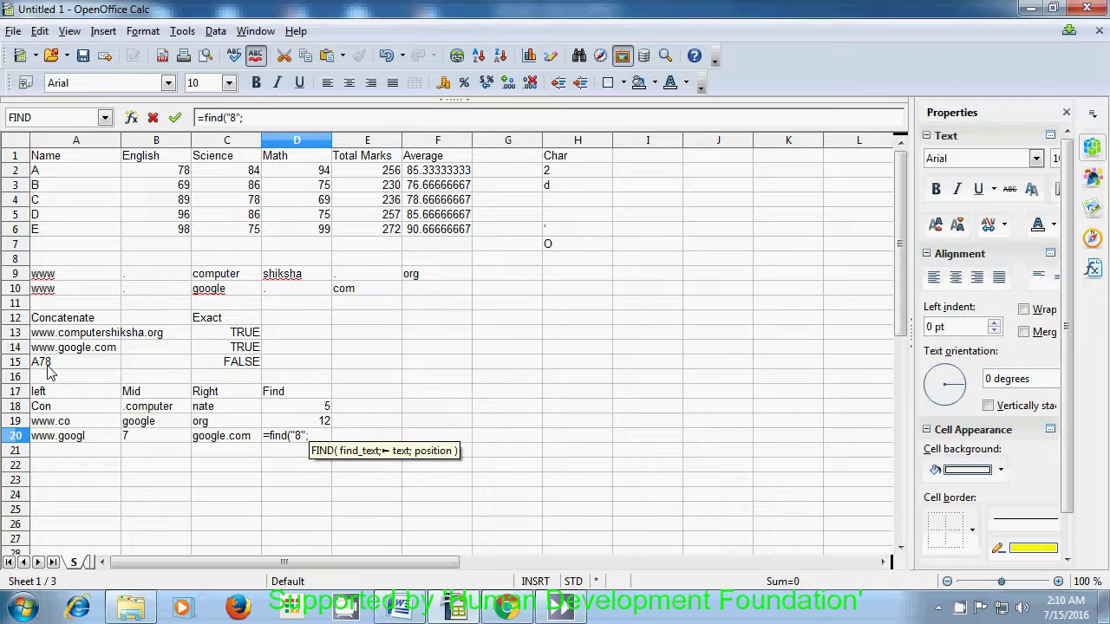
pyautogui.click(48, 364)
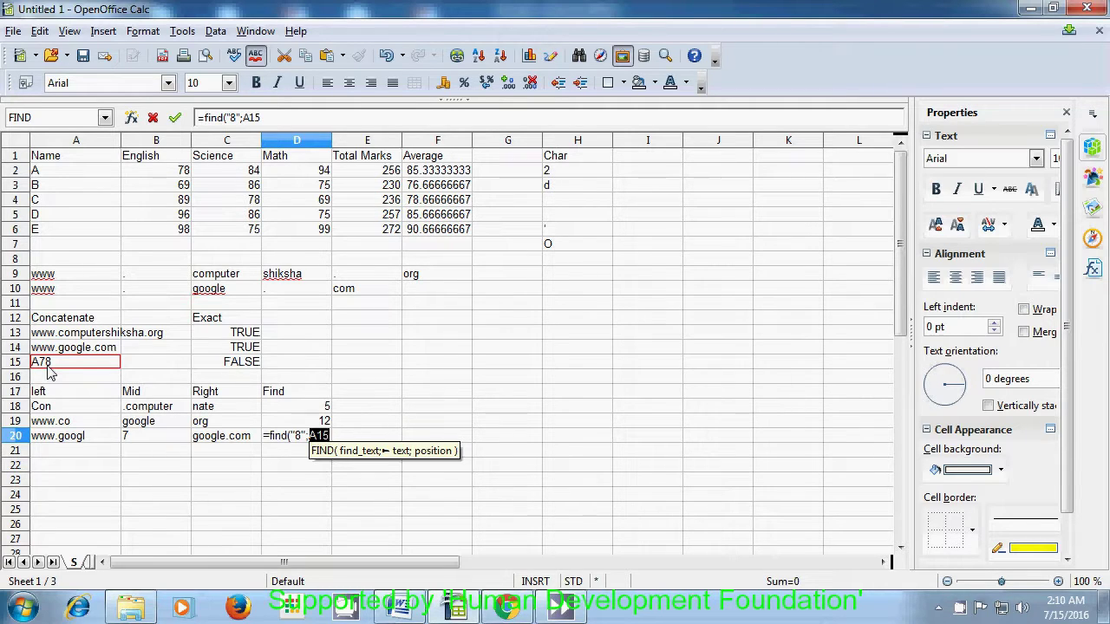
pyautogui.write(')')
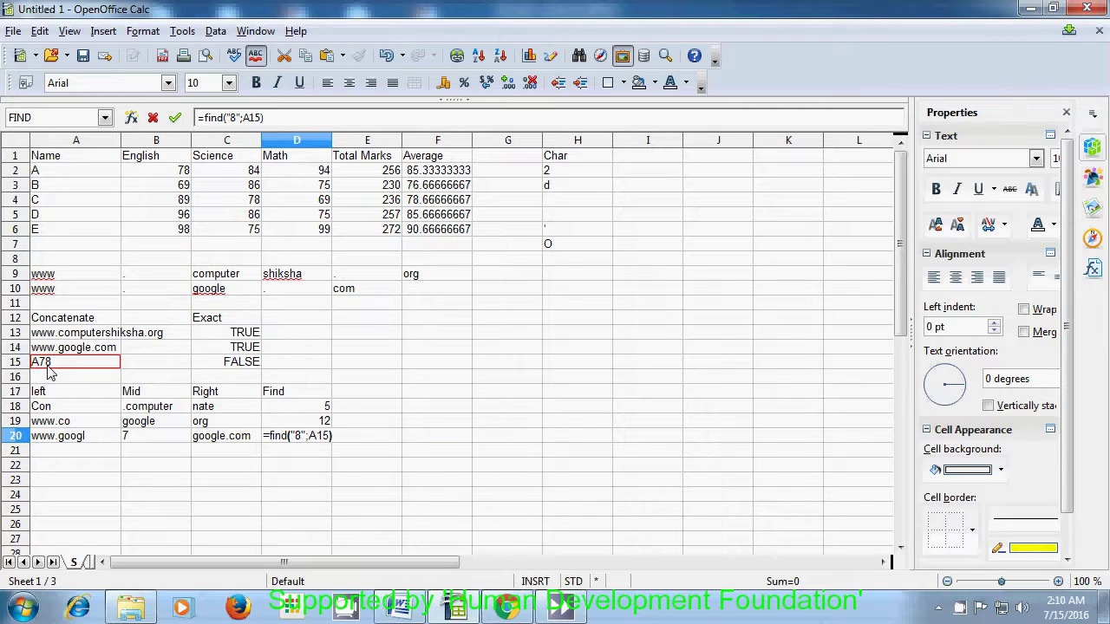
pyautogui.press('Return')
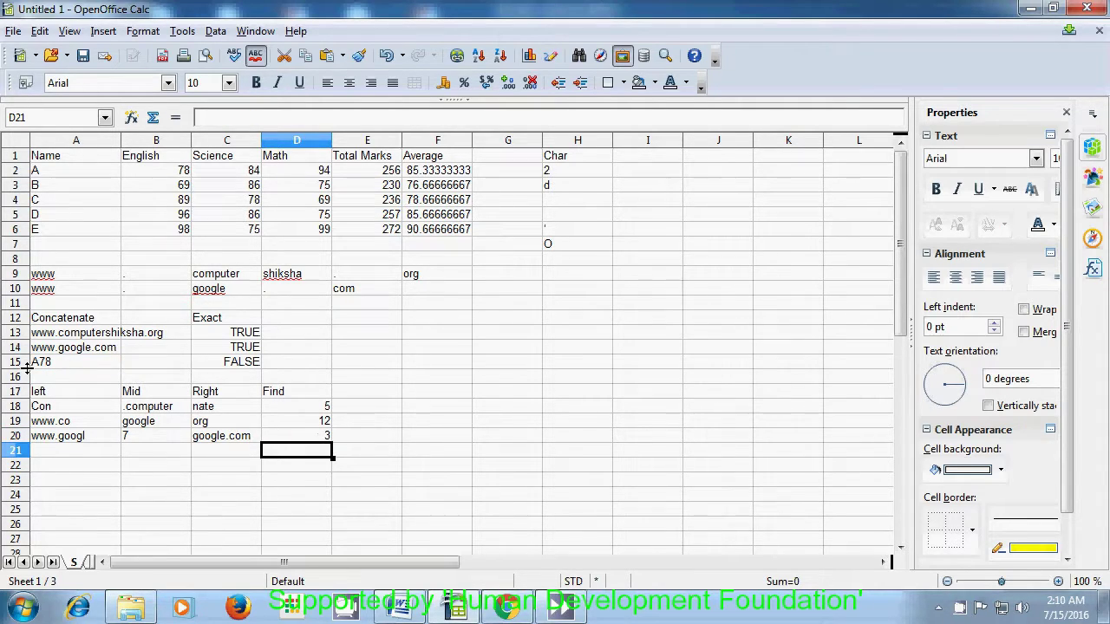
pyautogui.click(392, 437)
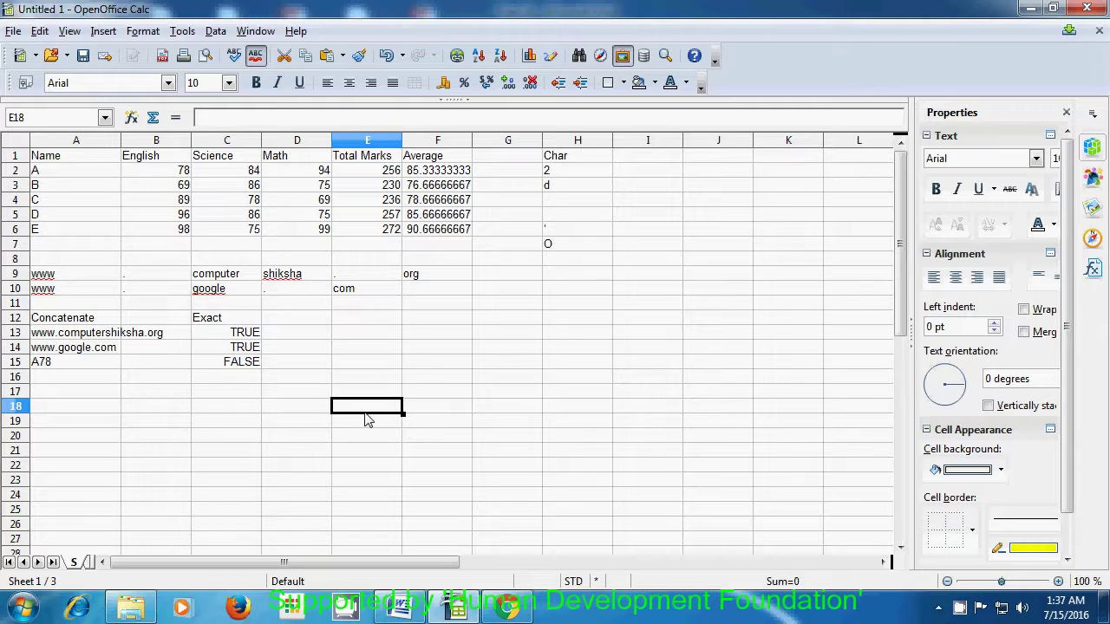
# Enter the heading left in cell A17, below the Concatenate examples.
pyautogui.click(72, 396)
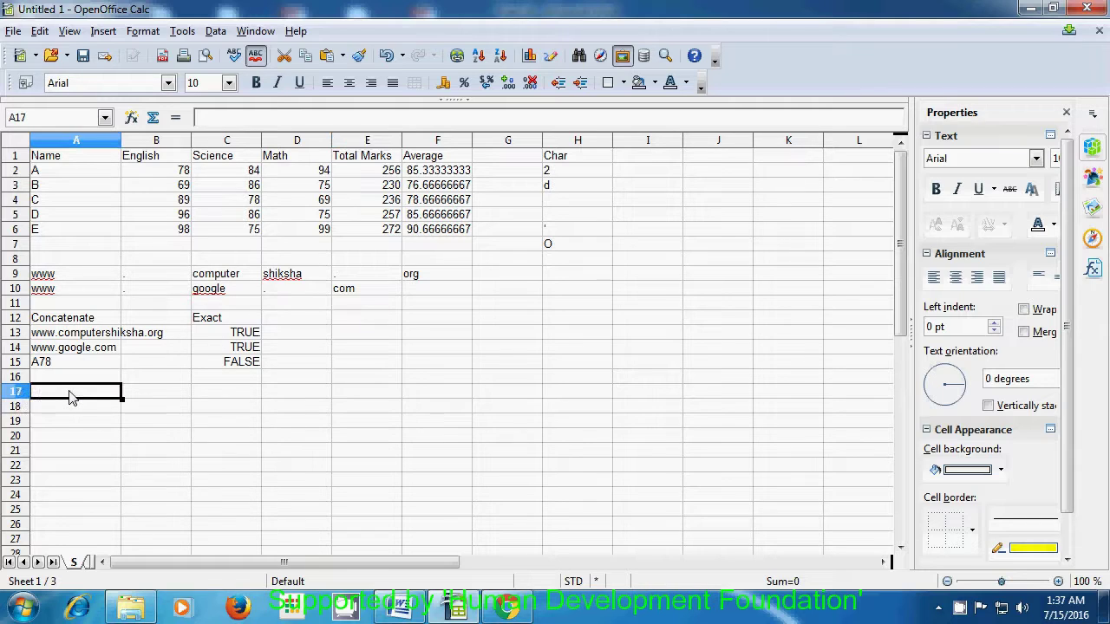
pyautogui.write('left')
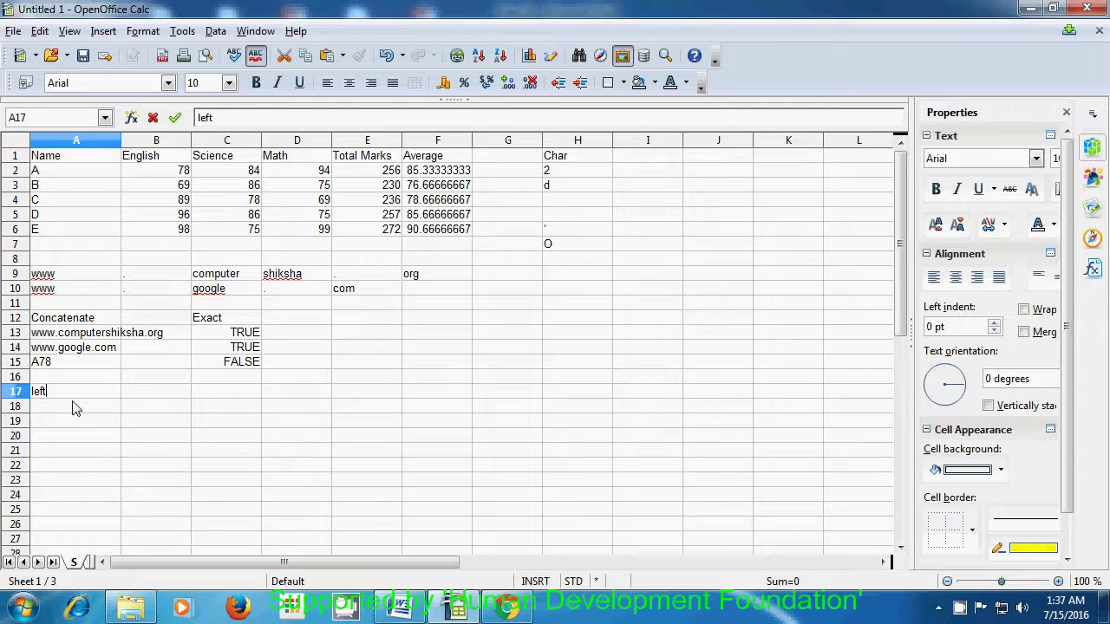
pyautogui.press('Return')
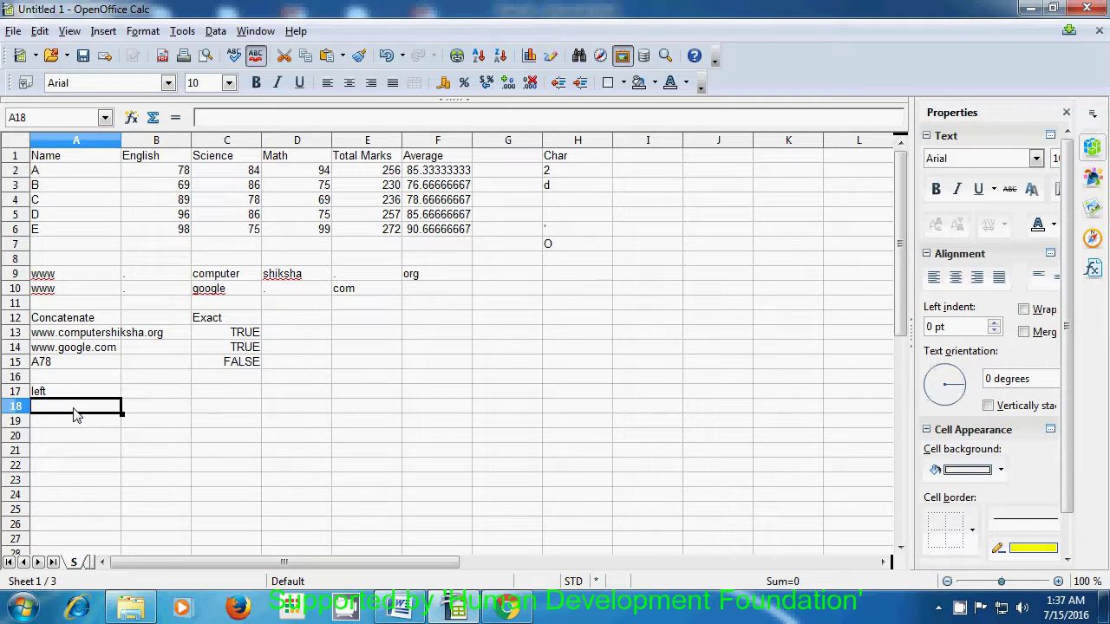
# Enter the formula =left(A12;3) in cell A18 to extract the first three characters of the word Concatenate.
pyautogui.write('=')
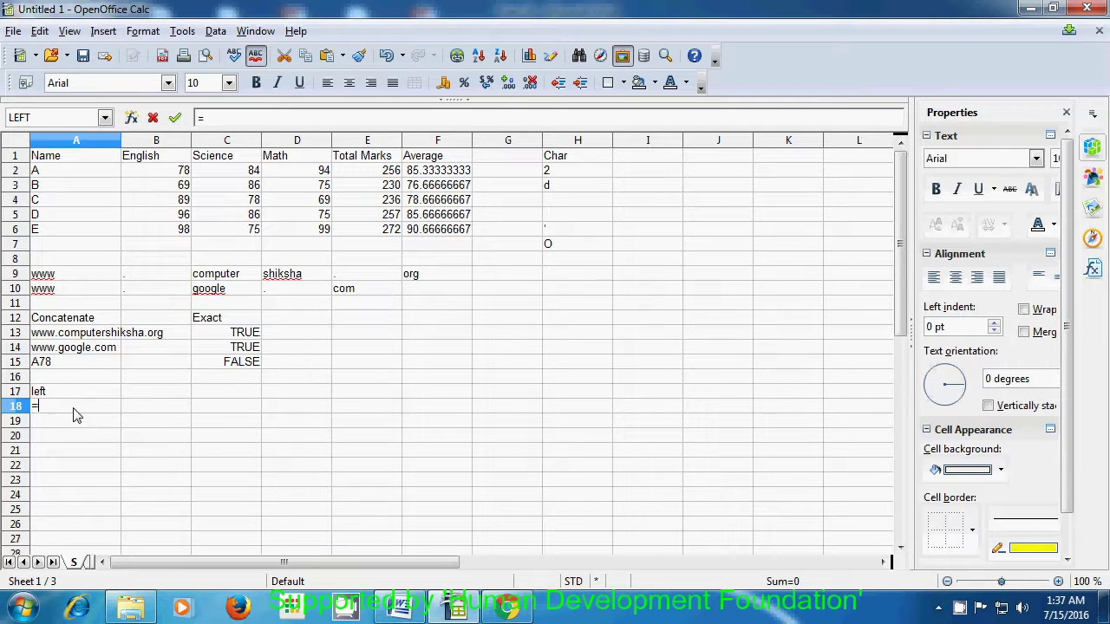
pyautogui.write('left')
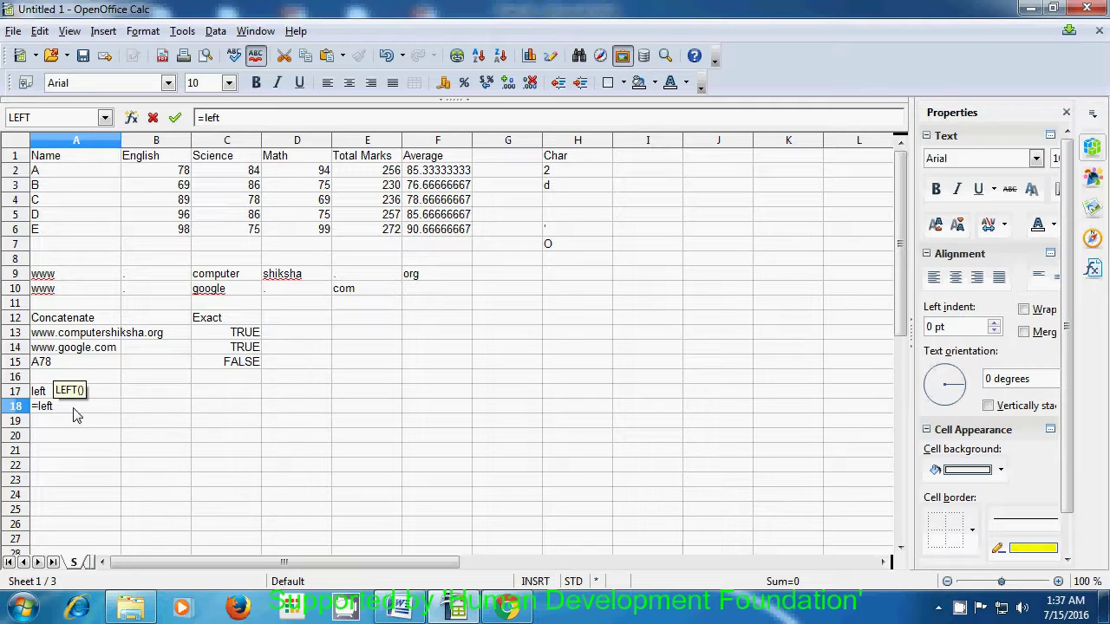
pyautogui.write('(')
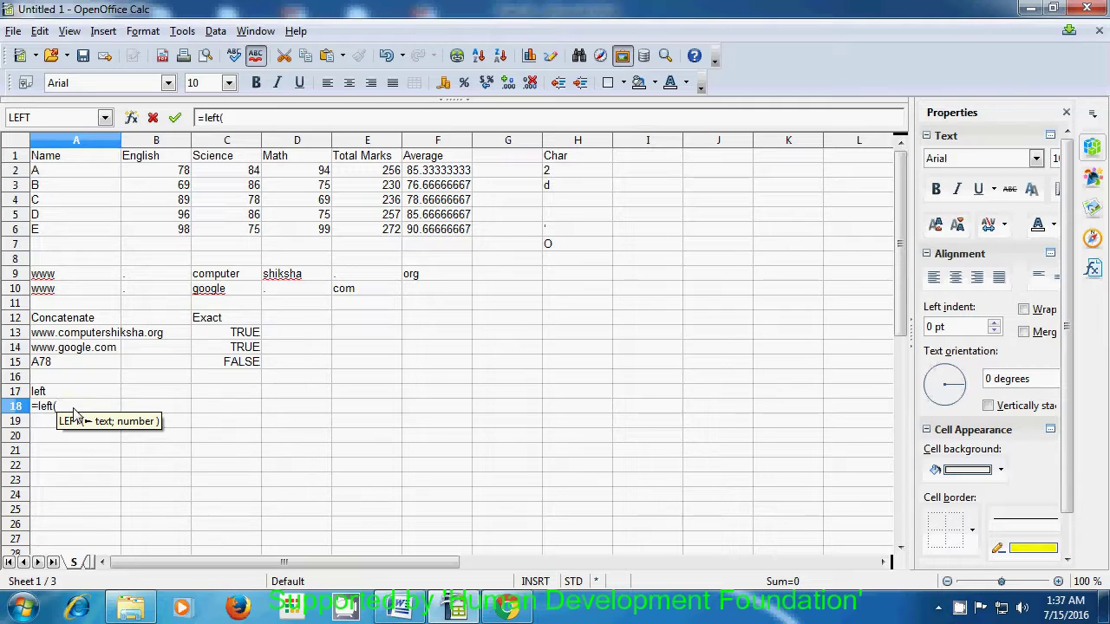
pyautogui.click(85, 321)
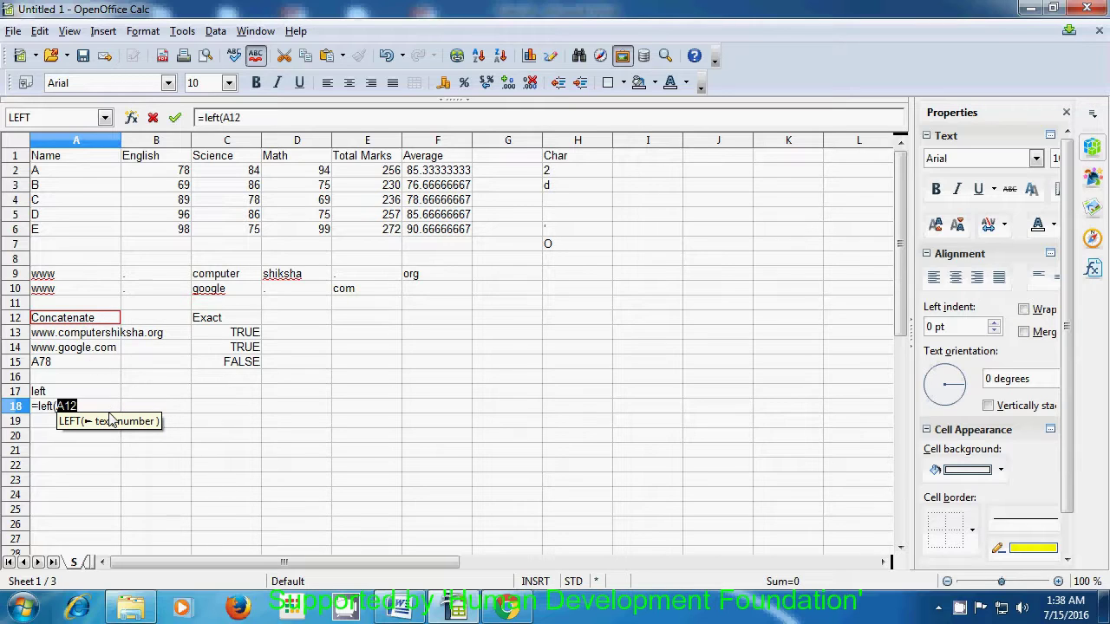
pyautogui.write(';')
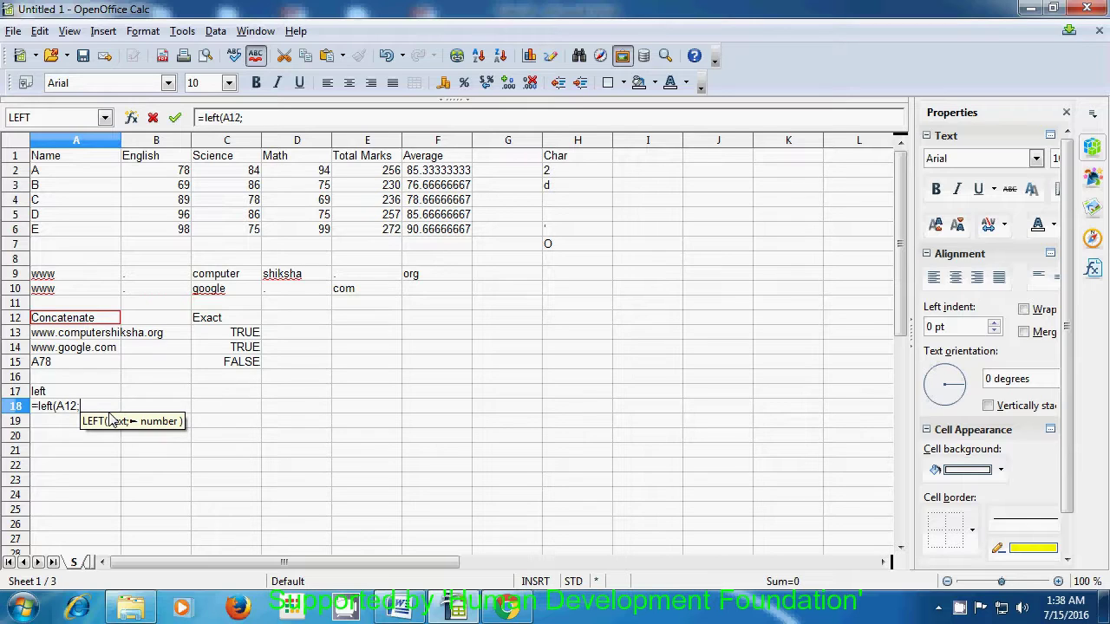
pyautogui.write('3')
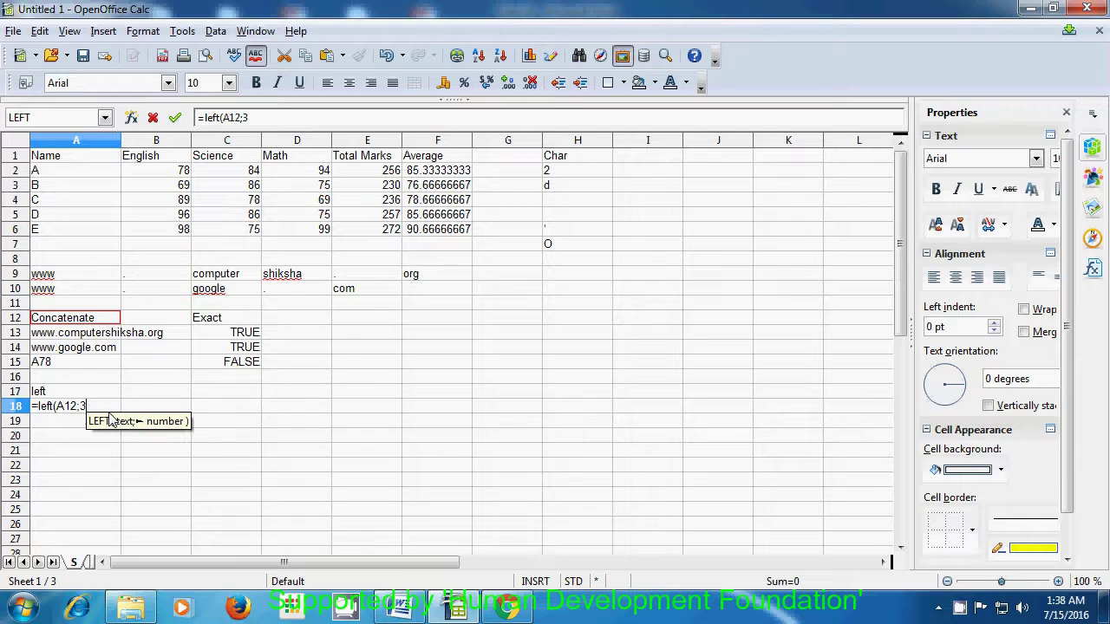
pyautogui.write(')')
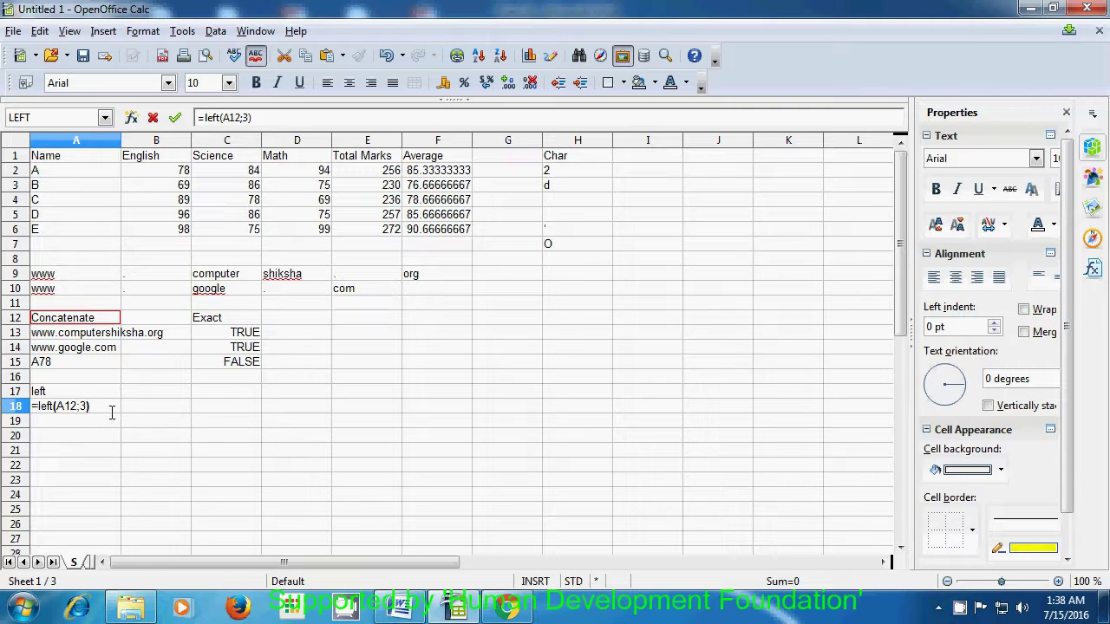
pyautogui.press('Return')
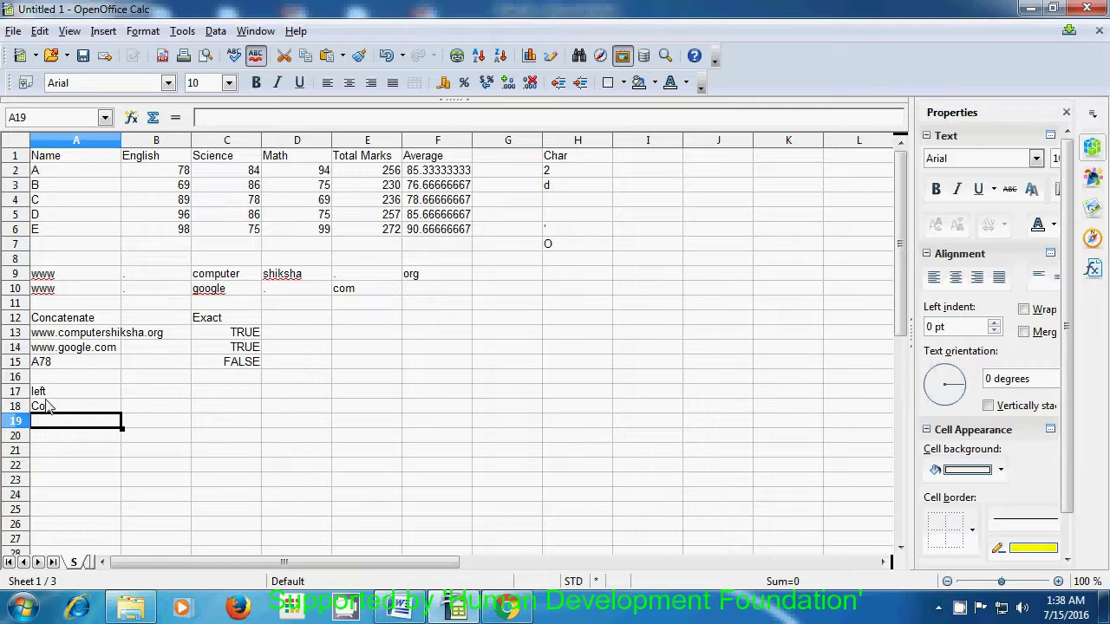
pyautogui.write('=')
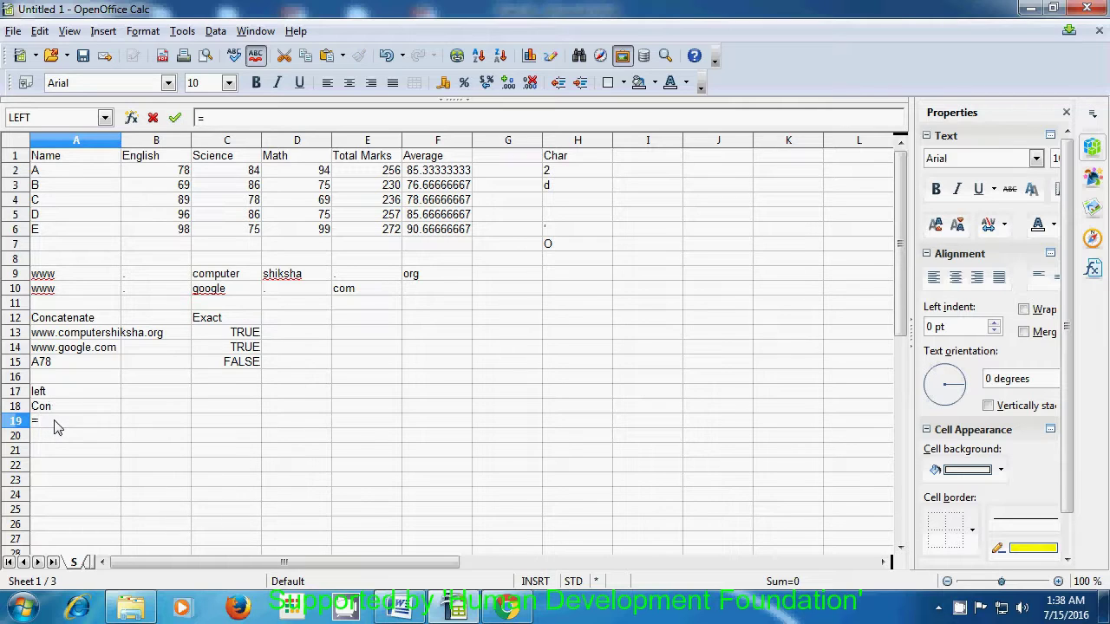
pyautogui.write('left')
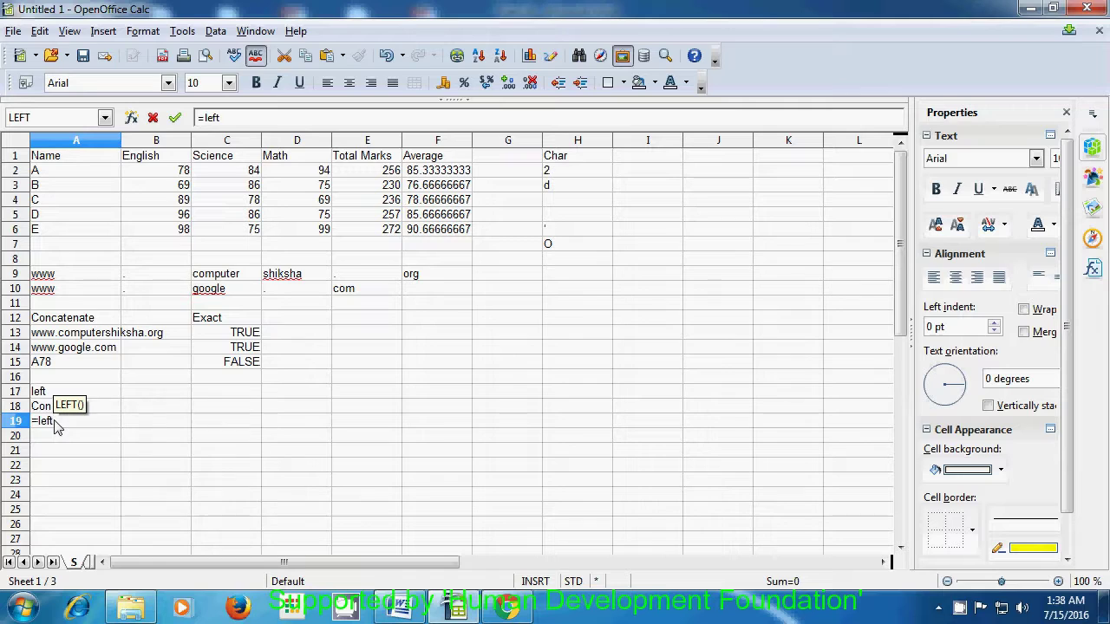
pyautogui.write('(')
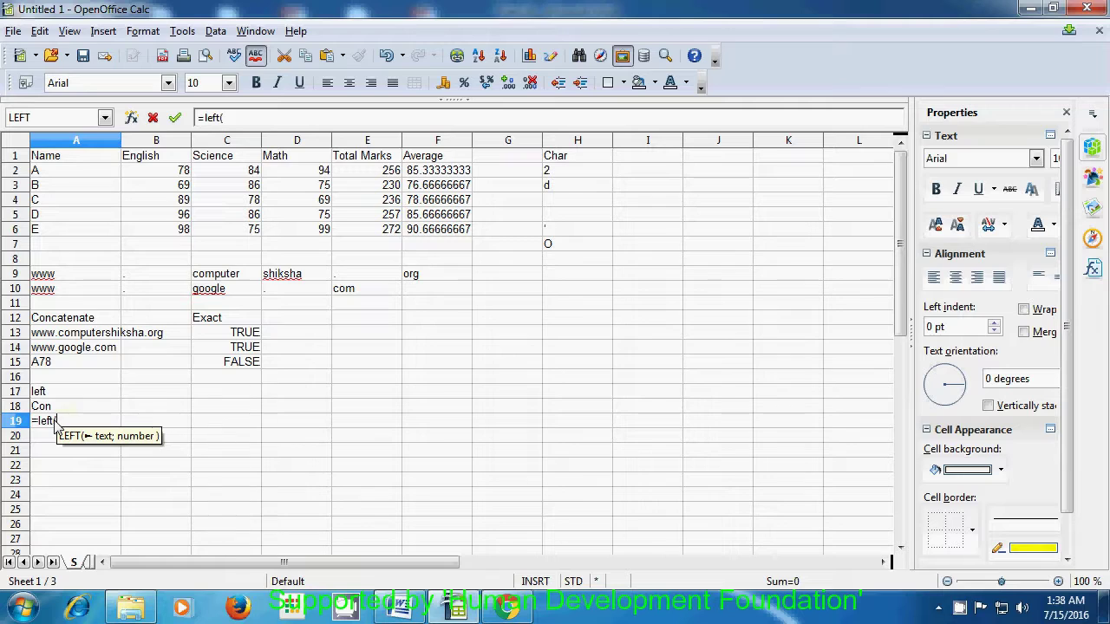
pyautogui.click(79, 334)
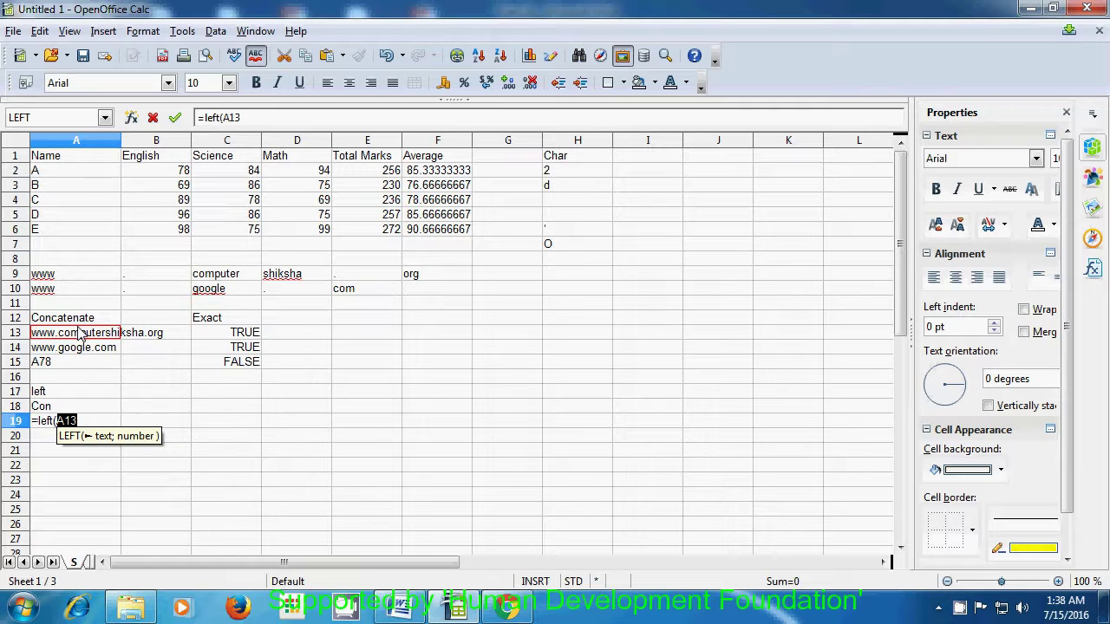
pyautogui.write(';')
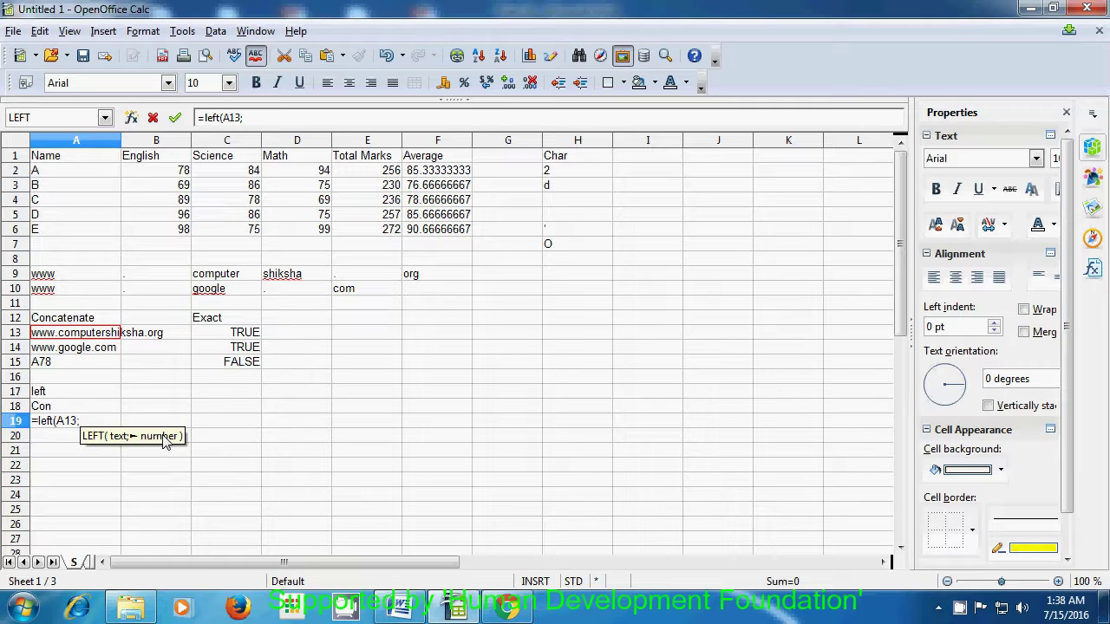
pyautogui.write('6')
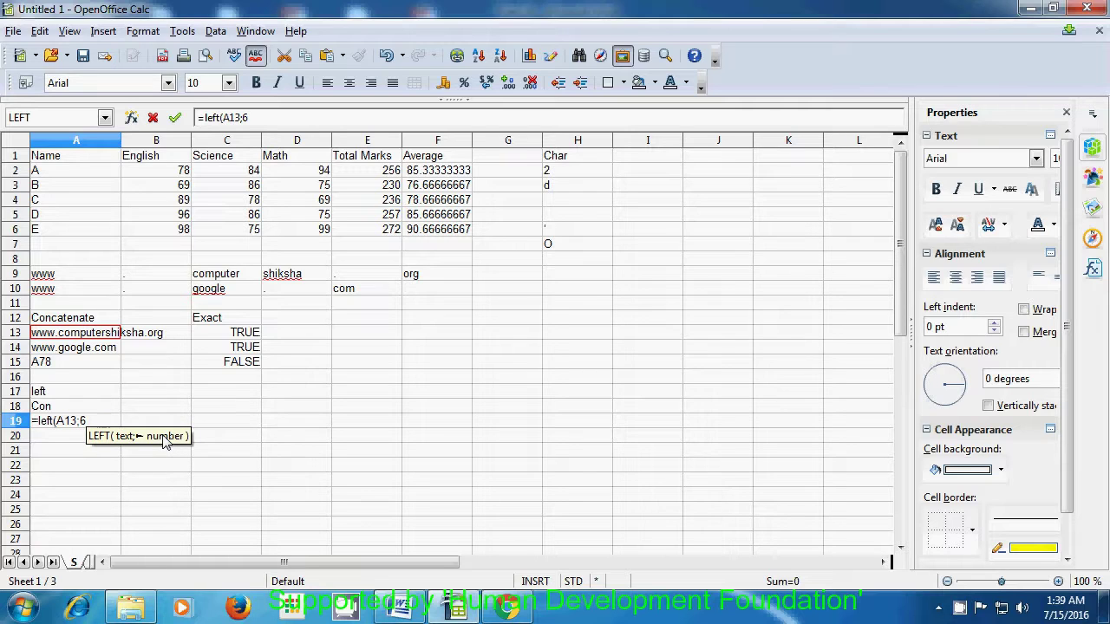
pyautogui.write(')')
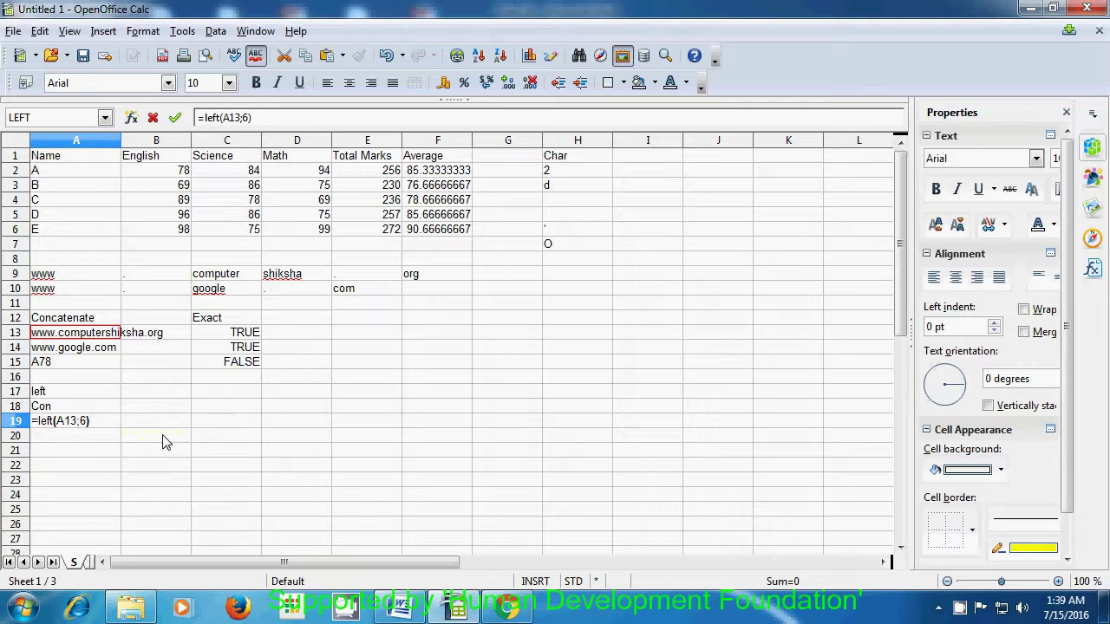
pyautogui.press('Return')
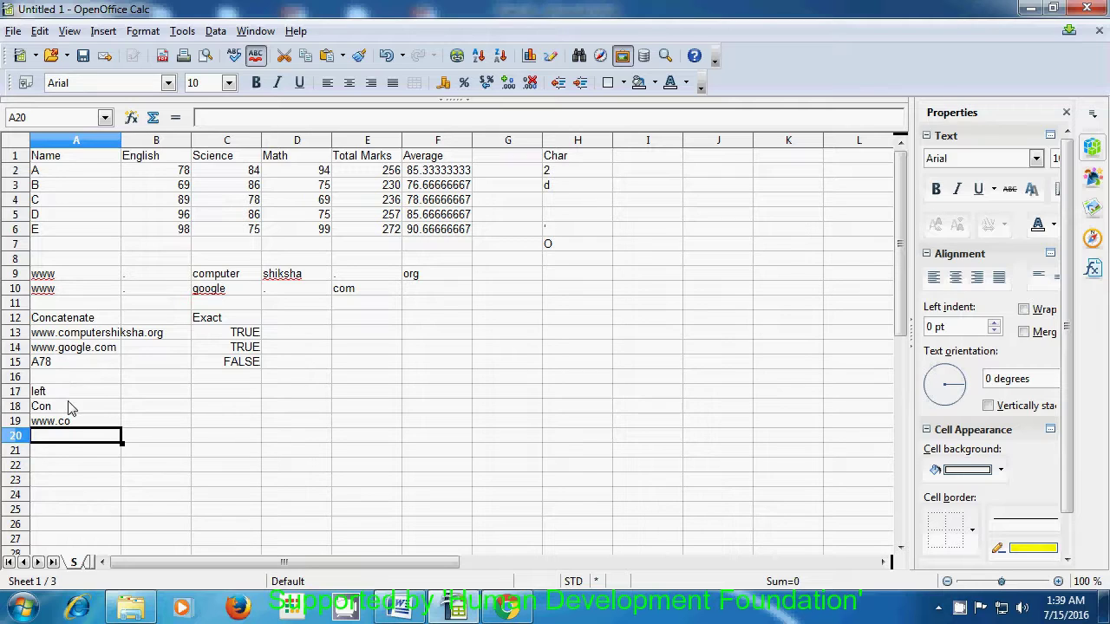
pyautogui.write('=')
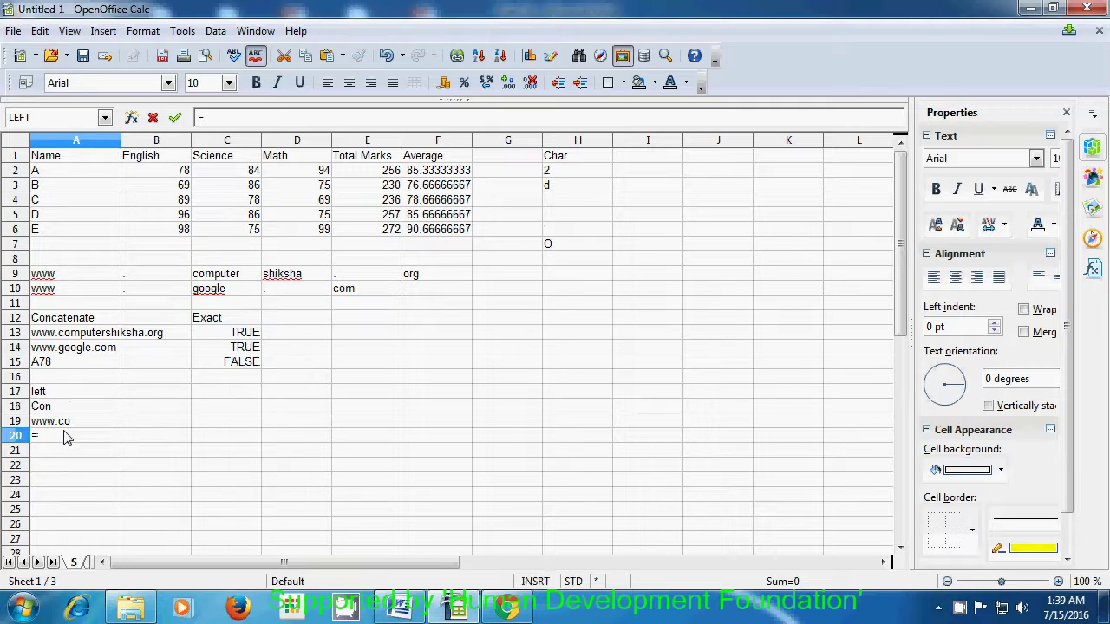
pyautogui.write('left')
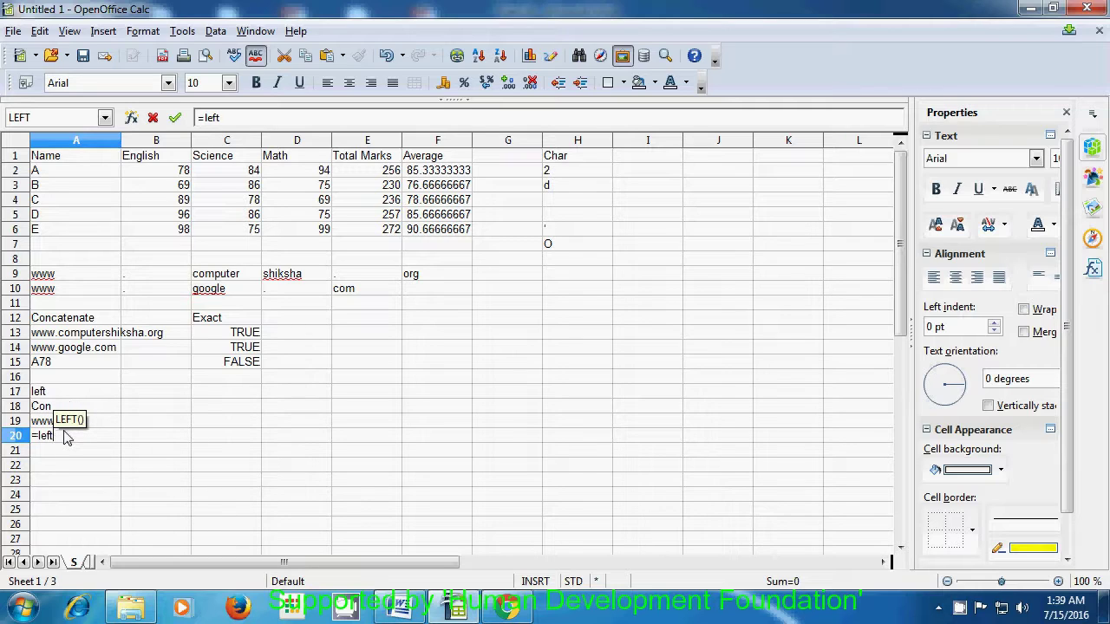
pyautogui.write('(')
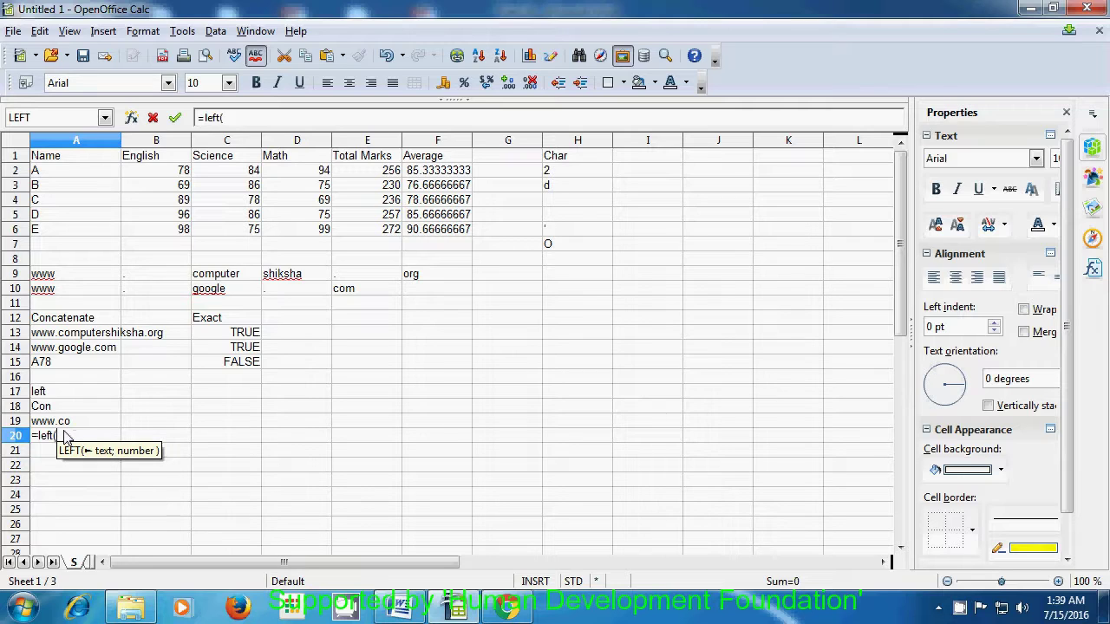
pyautogui.click(55, 349)
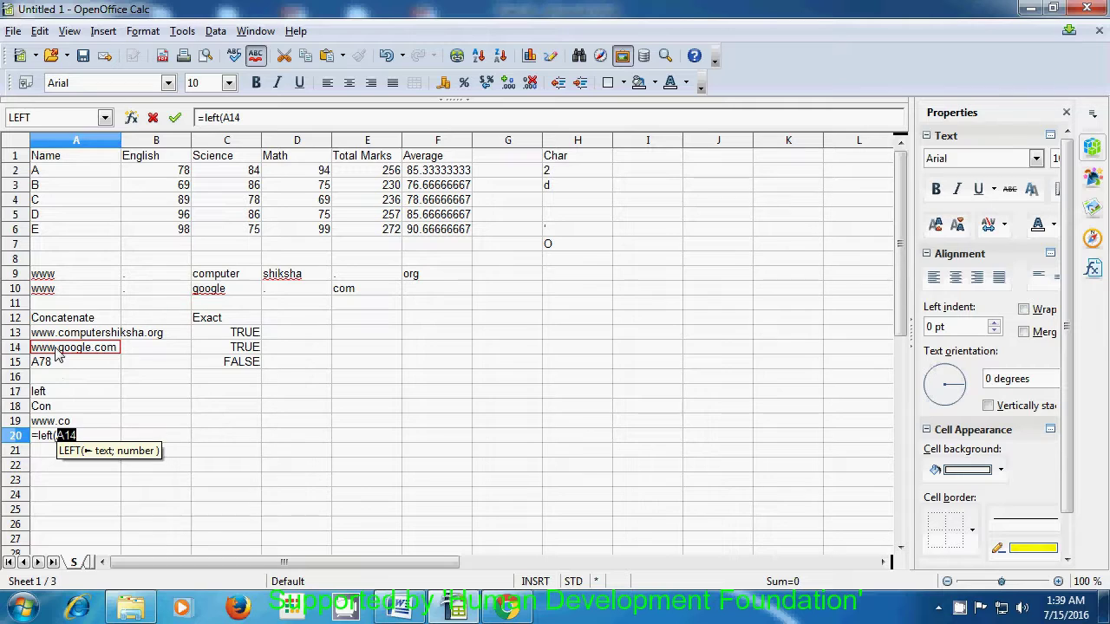
pyautogui.write(';')
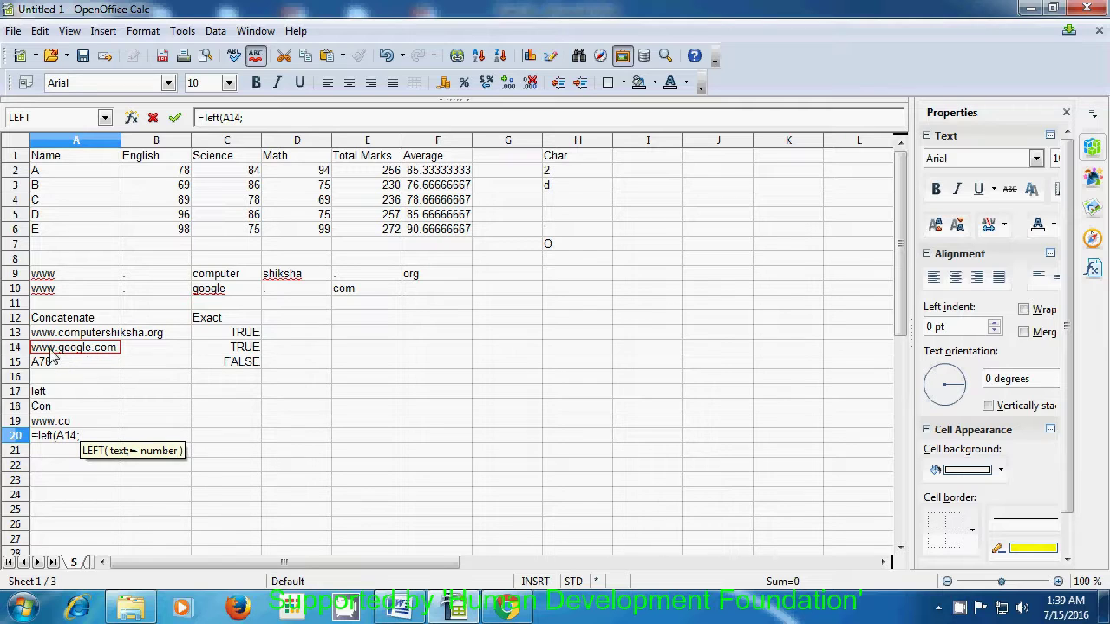
pyautogui.write('9')
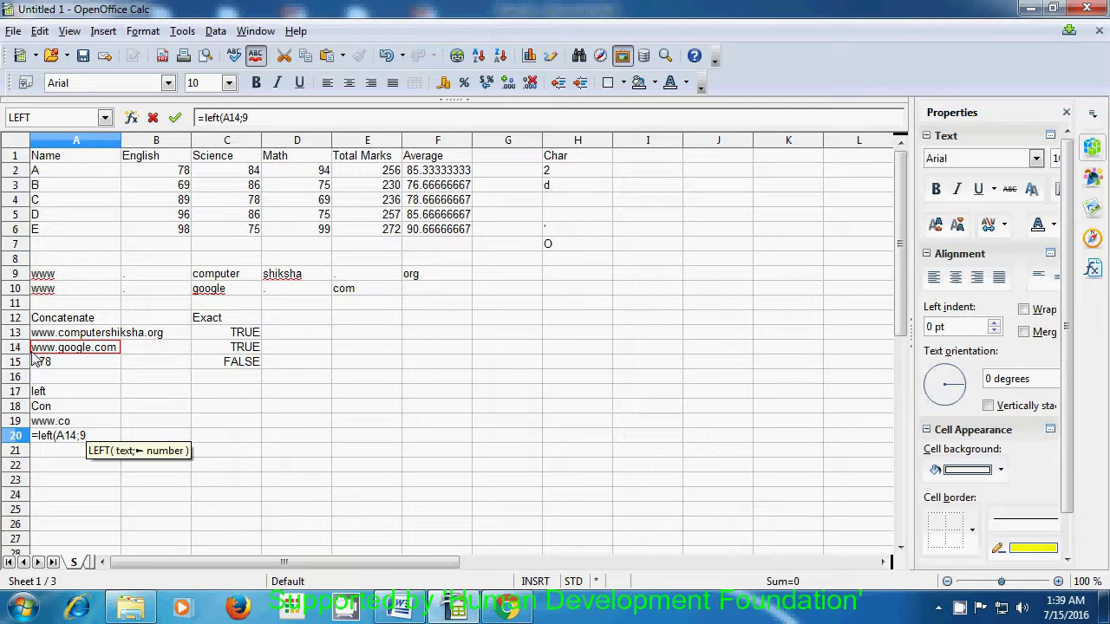
pyautogui.write(')')
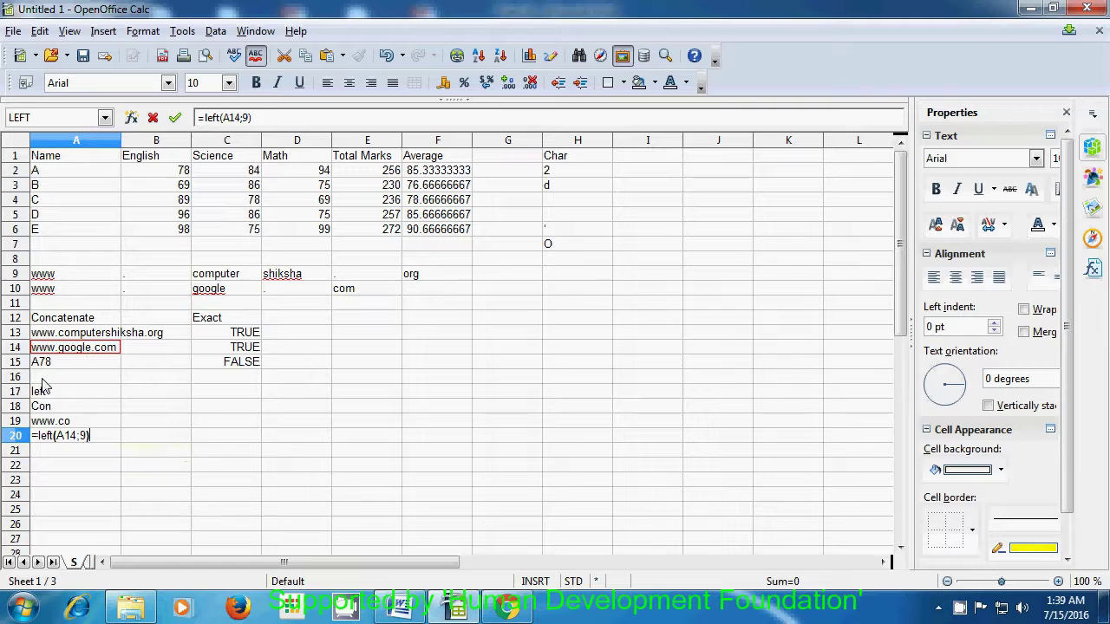
pyautogui.press('Return')
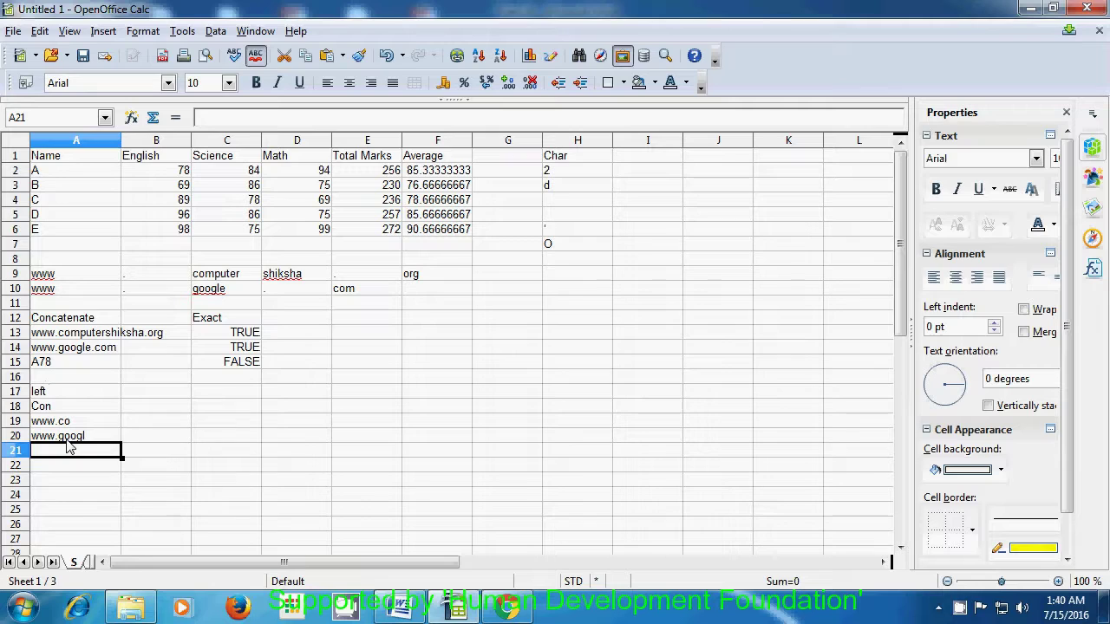
# Enter the heading Right in cell C17, beside the Mid heading.
pyautogui.click(238, 440)
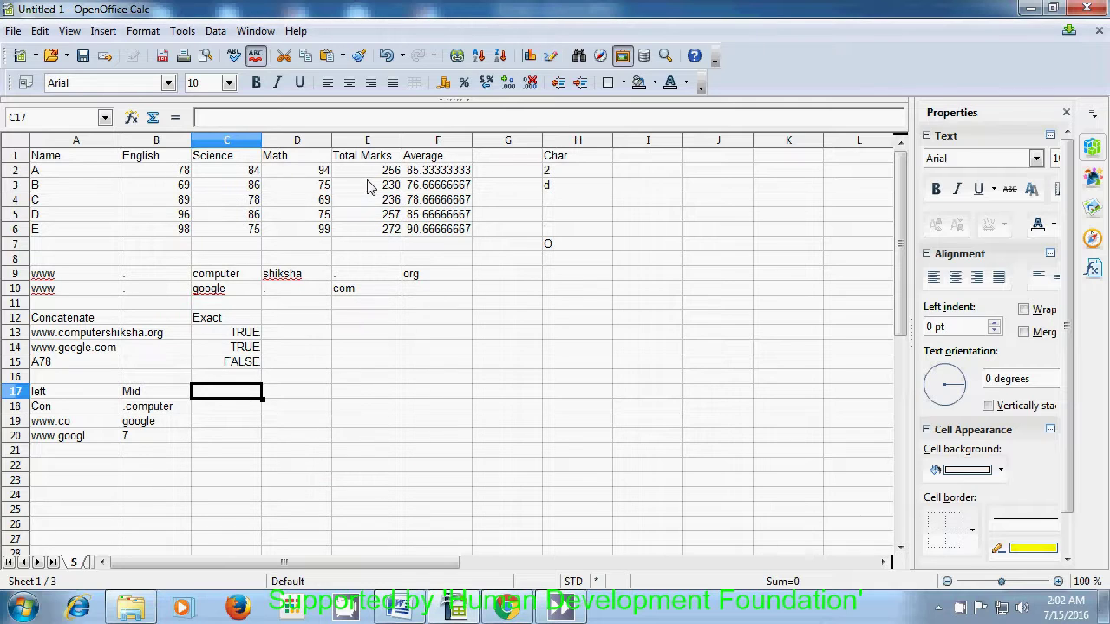
pyautogui.write('Right')
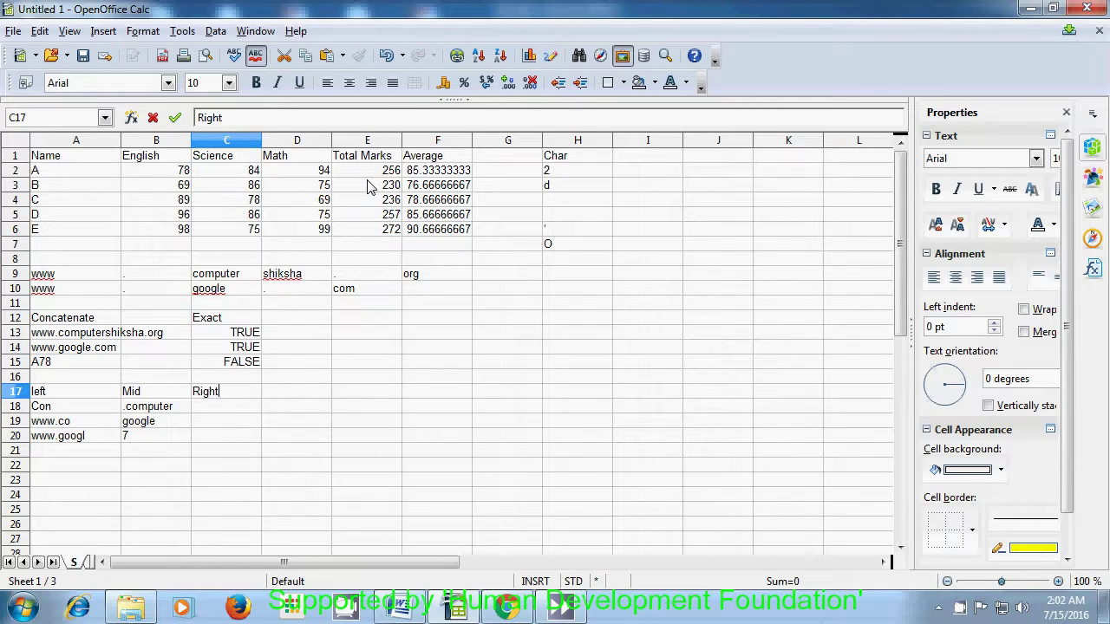
pyautogui.click(219, 411)
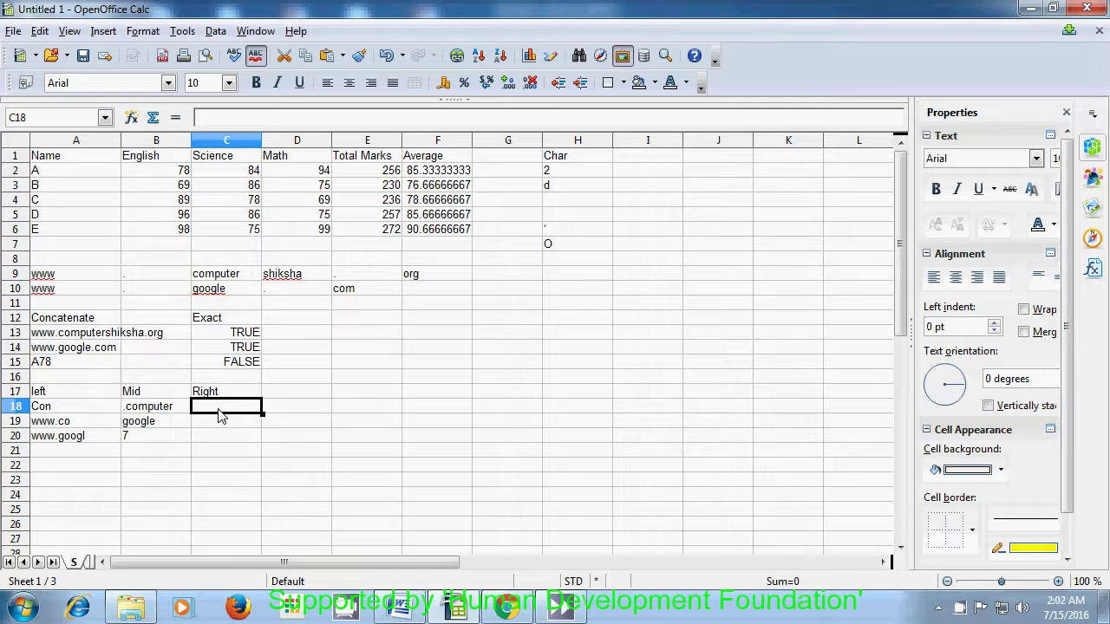
# Enter the formula =right(A12;4) in cell C18 to extract the last four characters of the word Concatenate.
pyautogui.write('=')
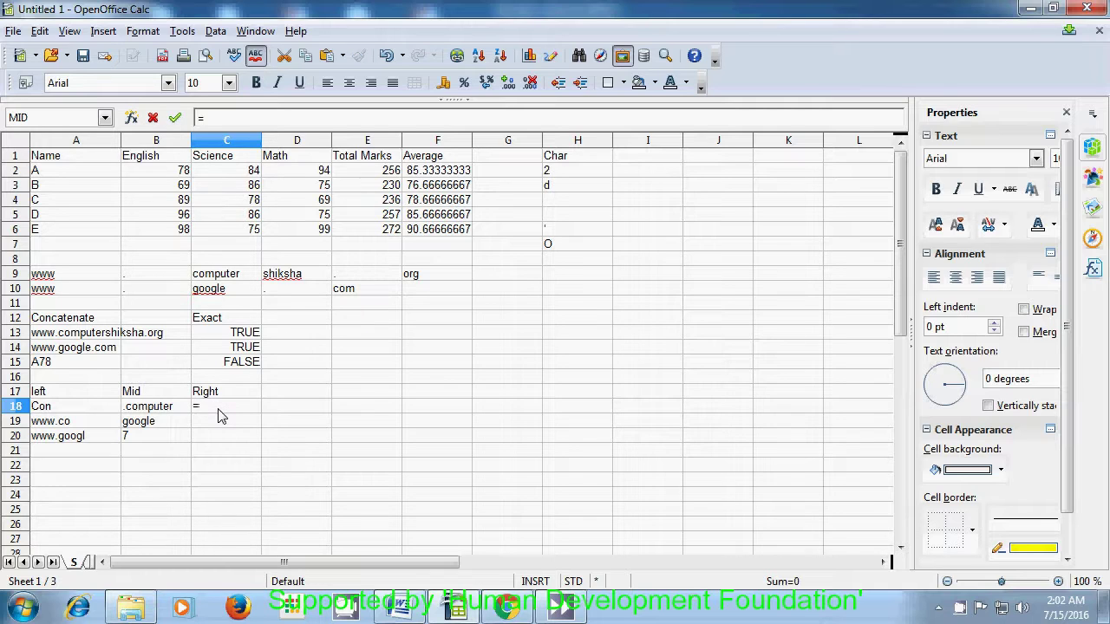
pyautogui.write('right(')
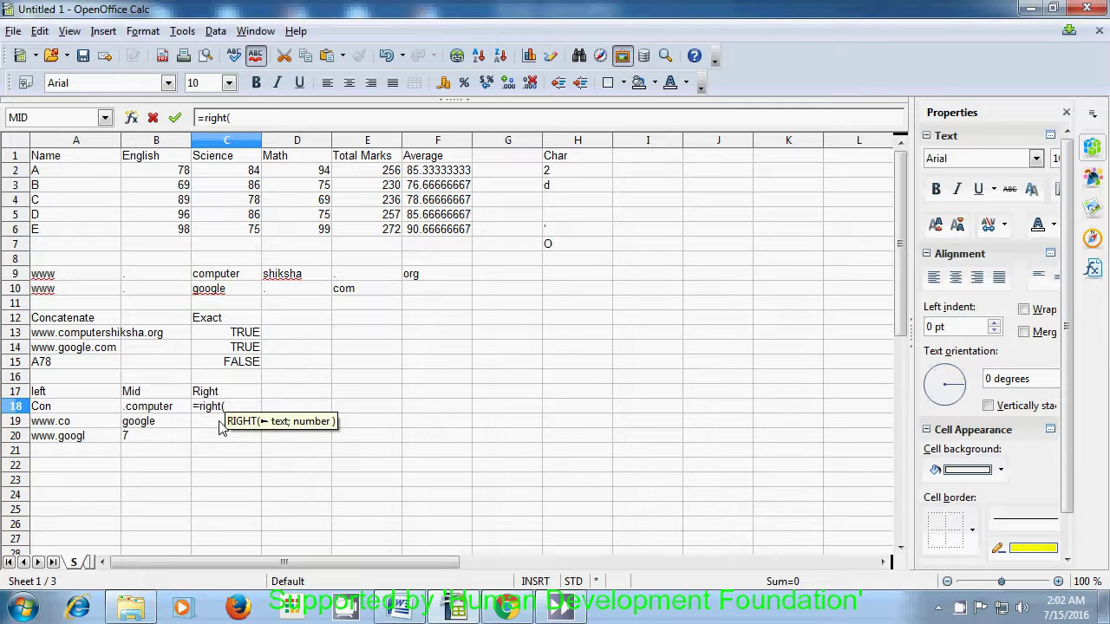
pyautogui.click(75, 323)
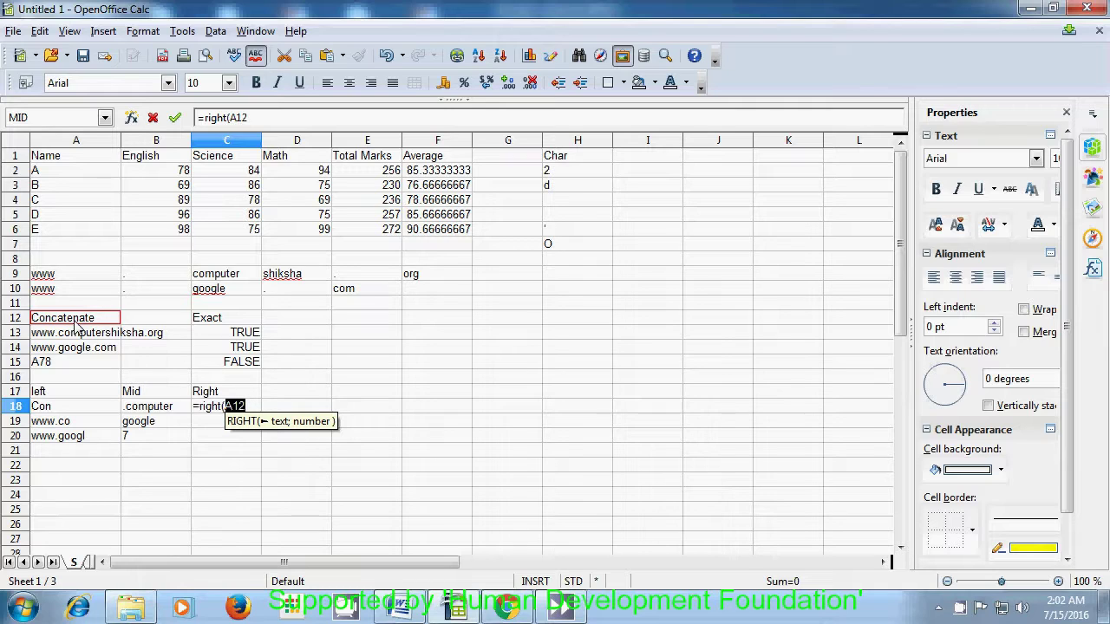
pyautogui.write(';')
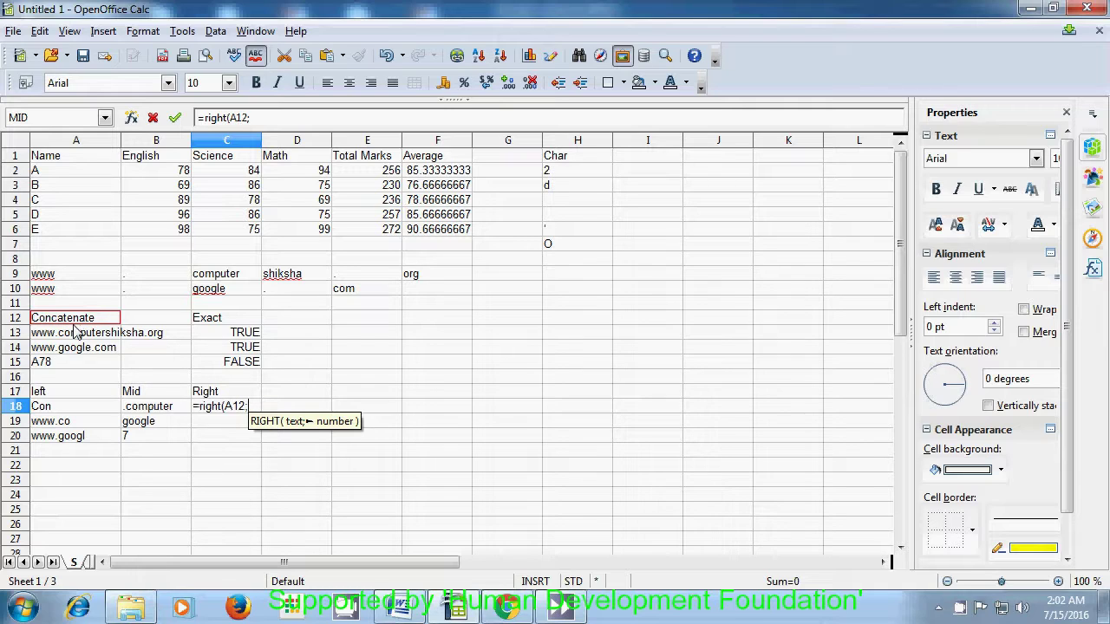
pyautogui.write('4')
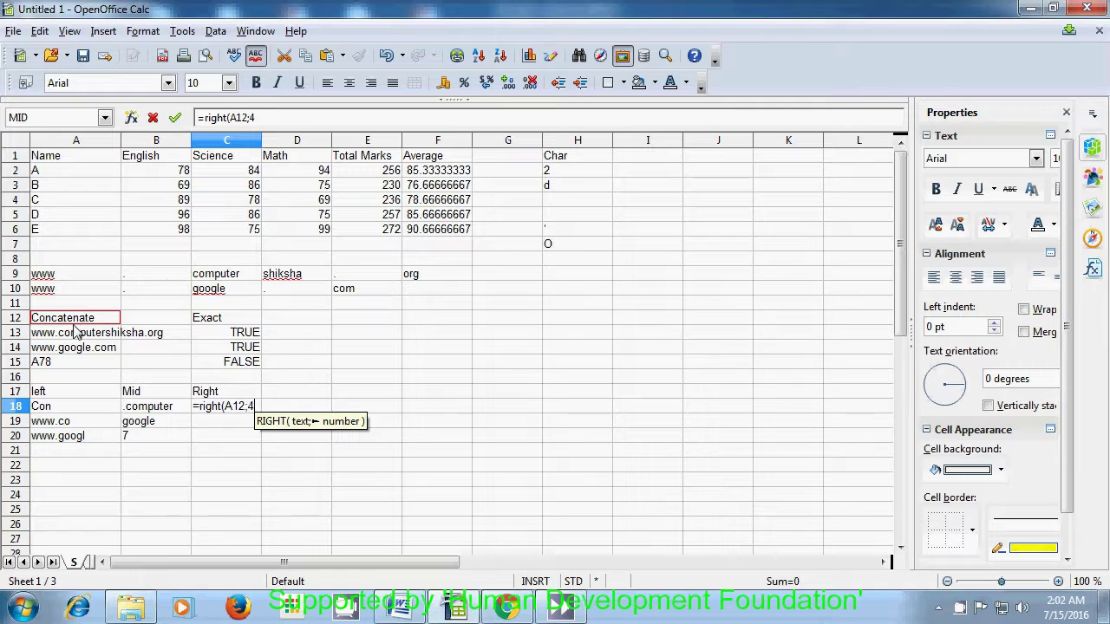
pyautogui.write(')')
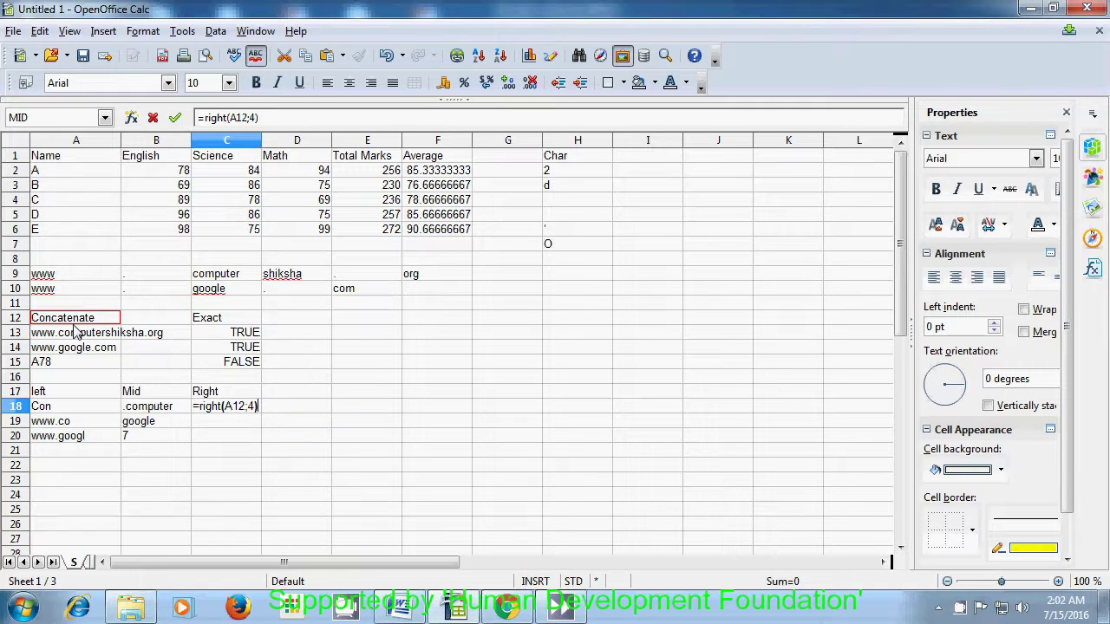
pyautogui.press('Return')
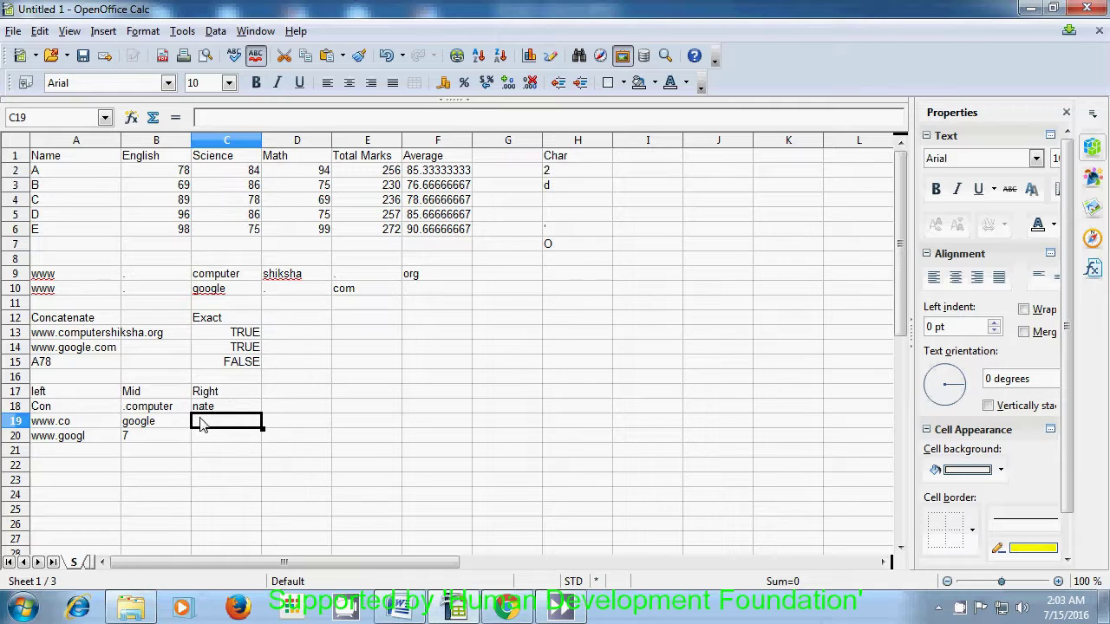
# Try the formula =right(B13;3) in cell C19 under the Right heading, and clear the cell again.
pyautogui.write('=')
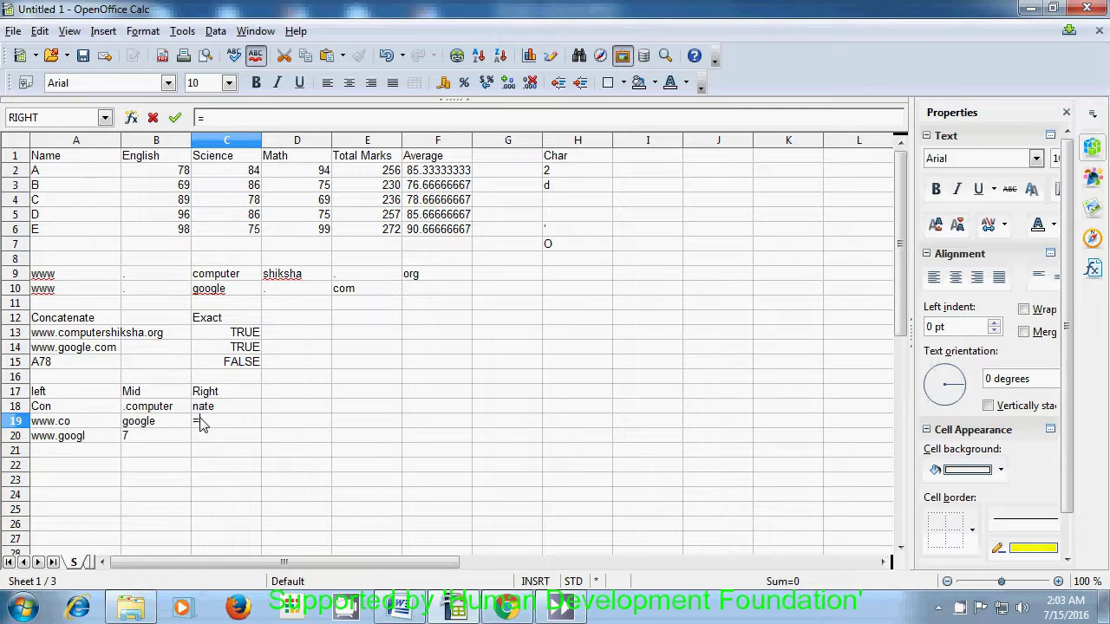
pyautogui.write('rigt')
pyautogui.write('ht')
pyautogui.write('(')
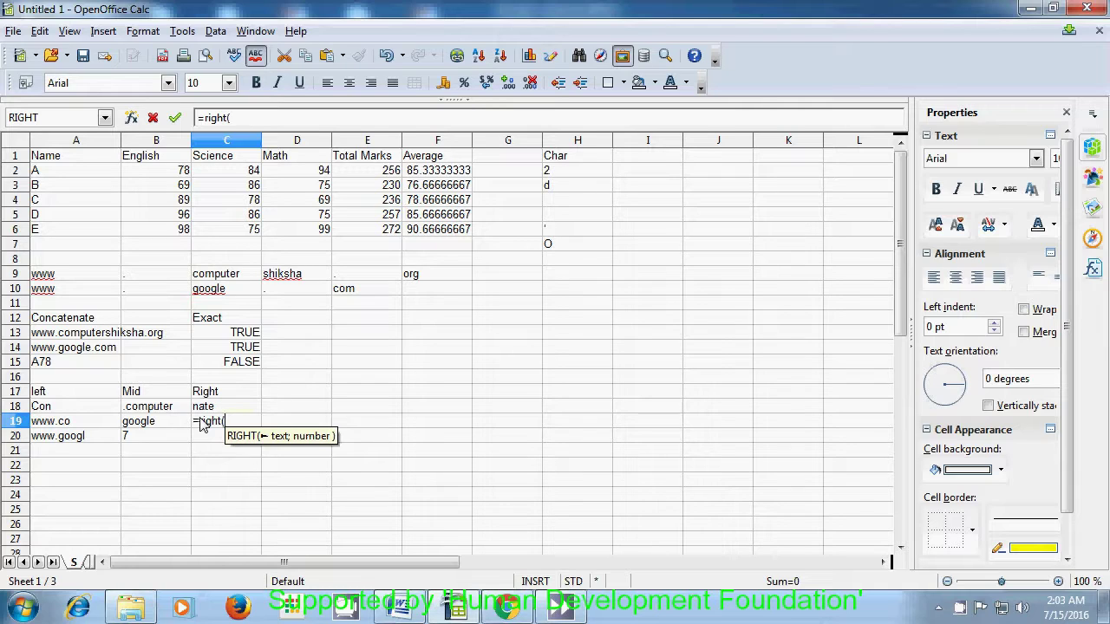
pyautogui.click(158, 337)
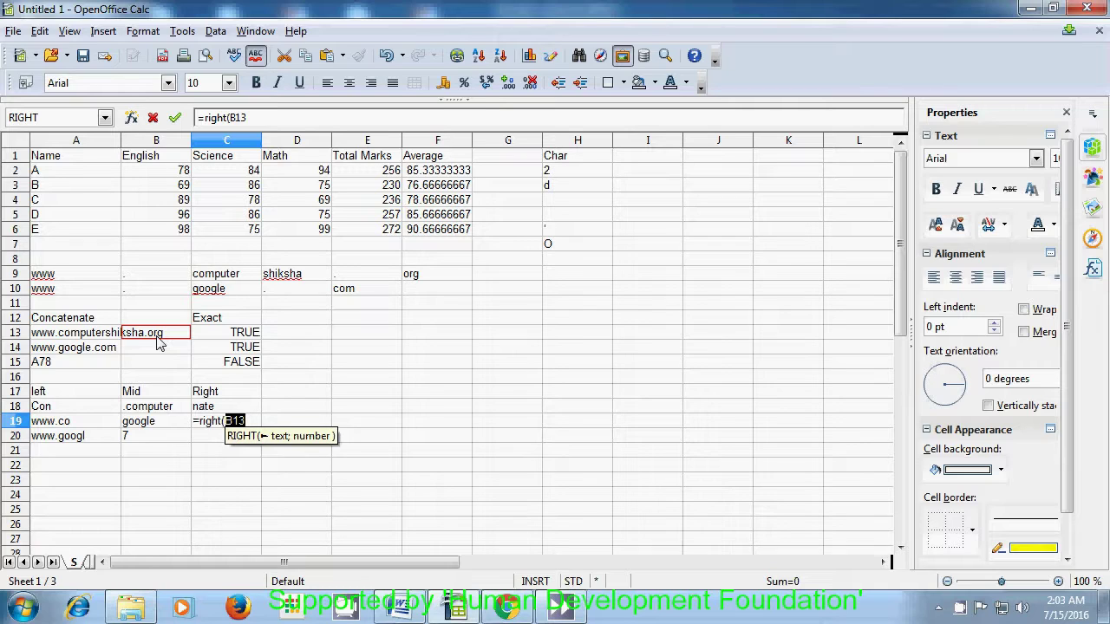
pyautogui.write(';')
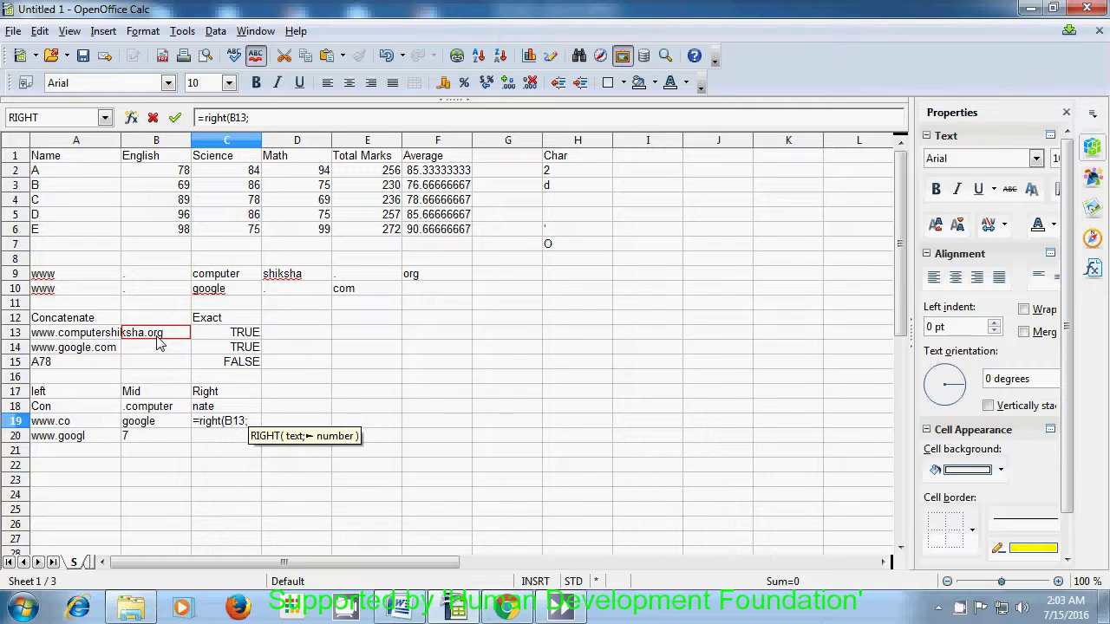
pyautogui.write('3')
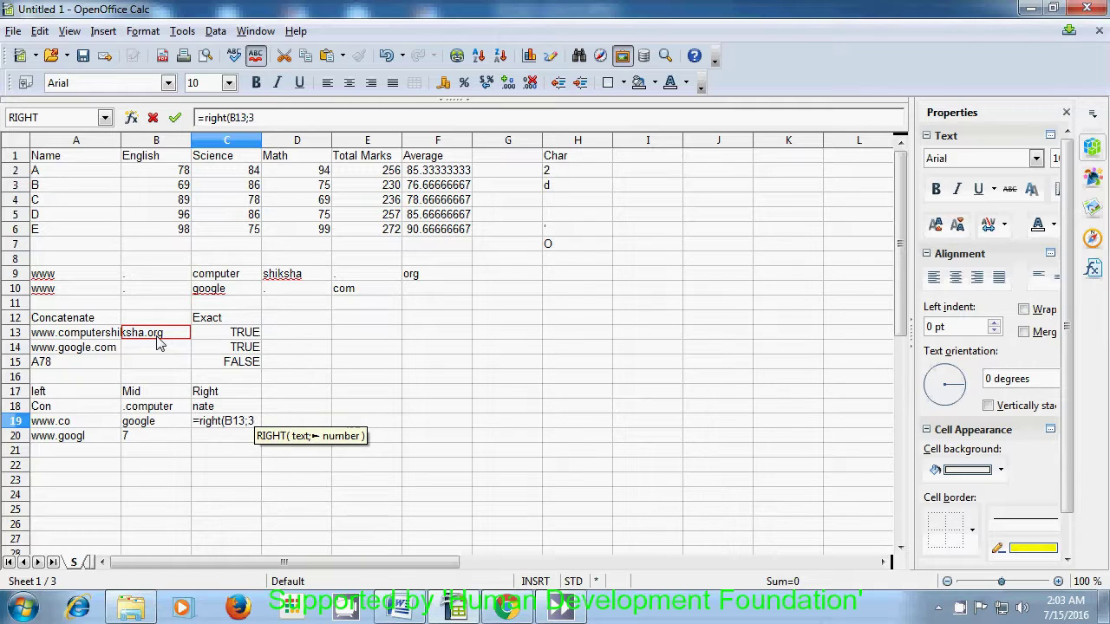
pyautogui.write(')')
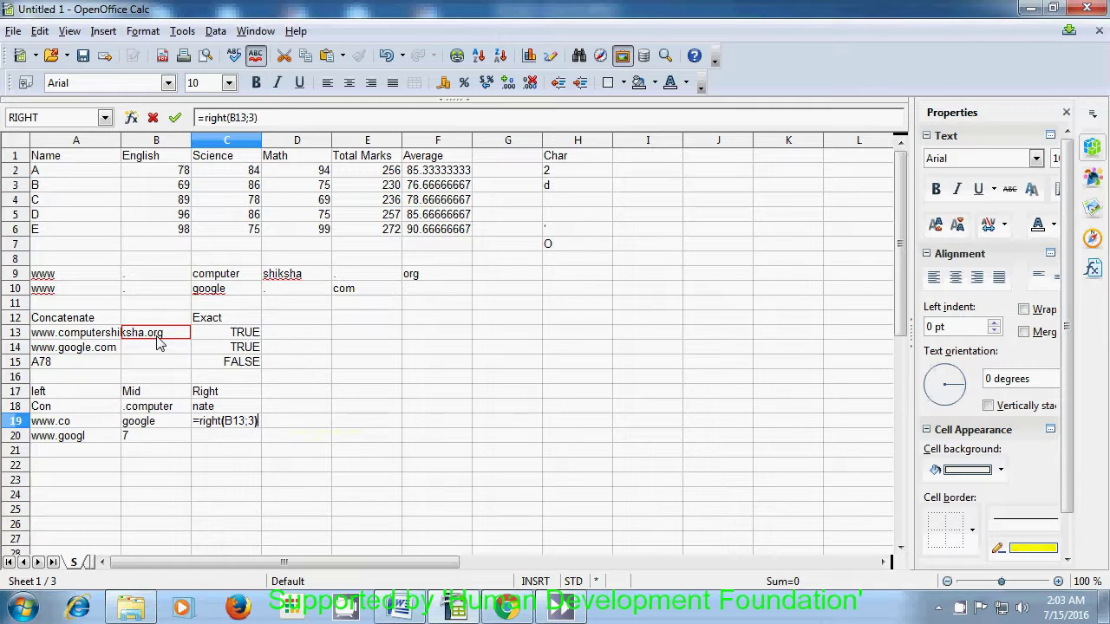
pyautogui.press('Return')
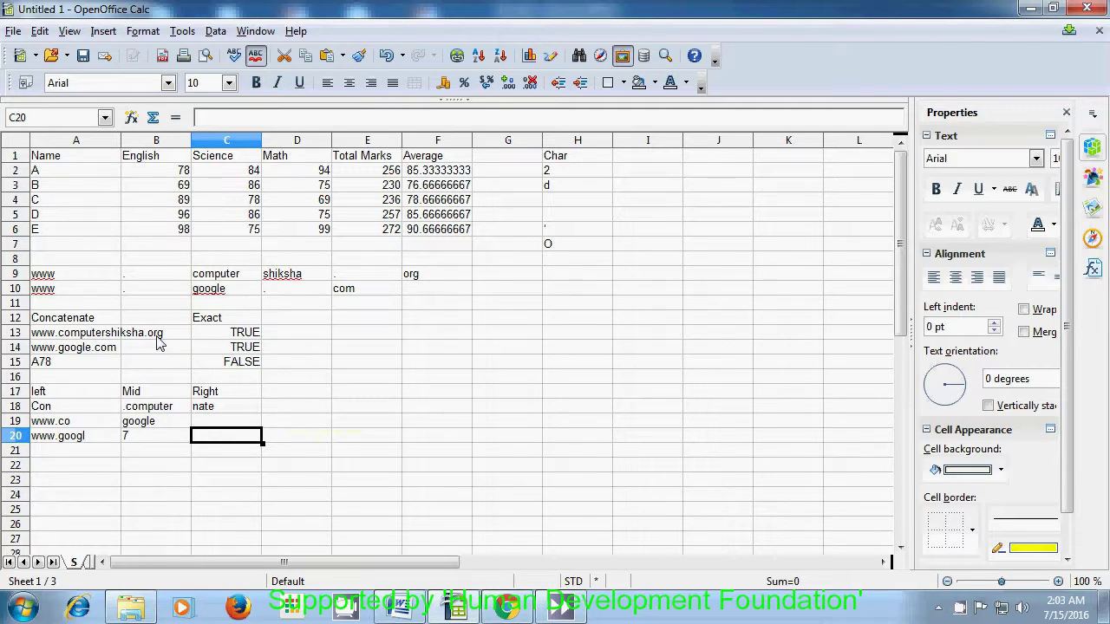
pyautogui.click(219, 427)
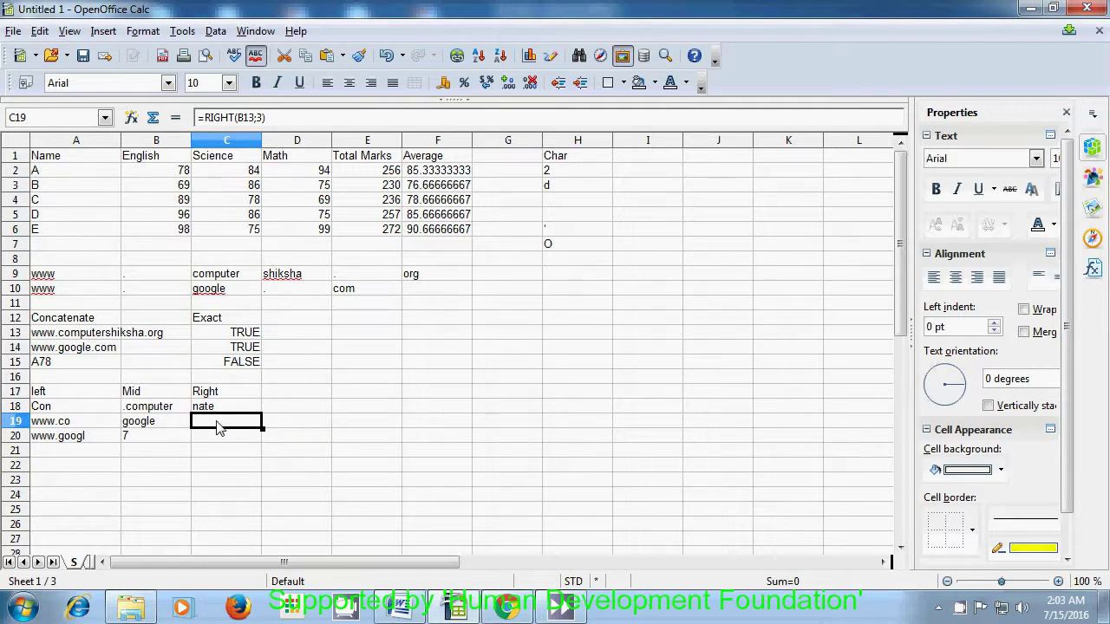
pyautogui.press('BackSpace')
pyautogui.click(94, 340)
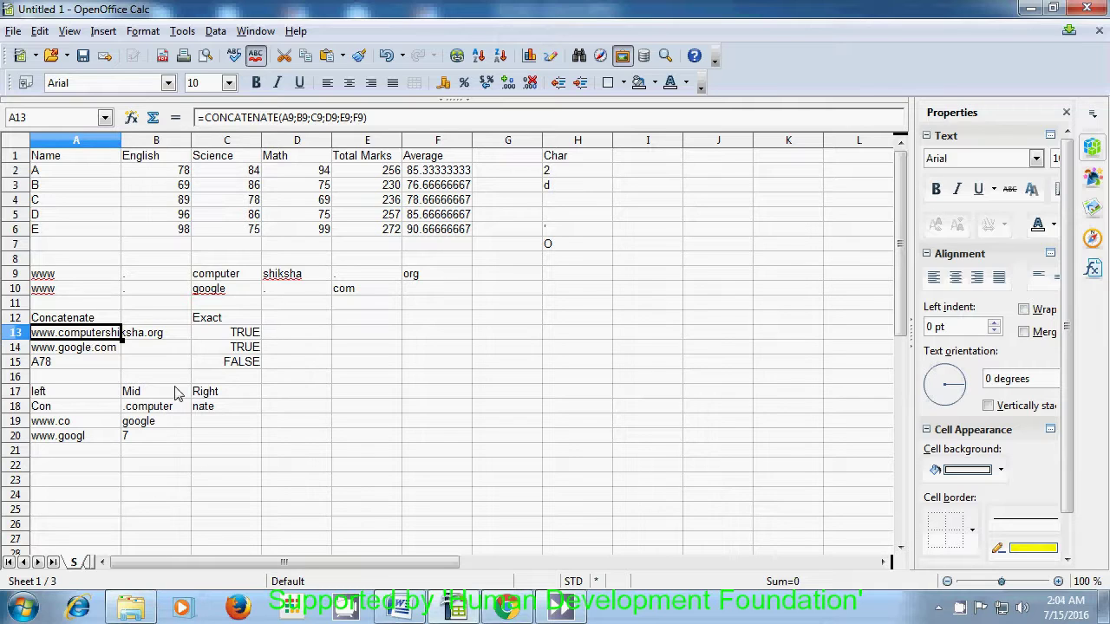
pyautogui.click(199, 423)
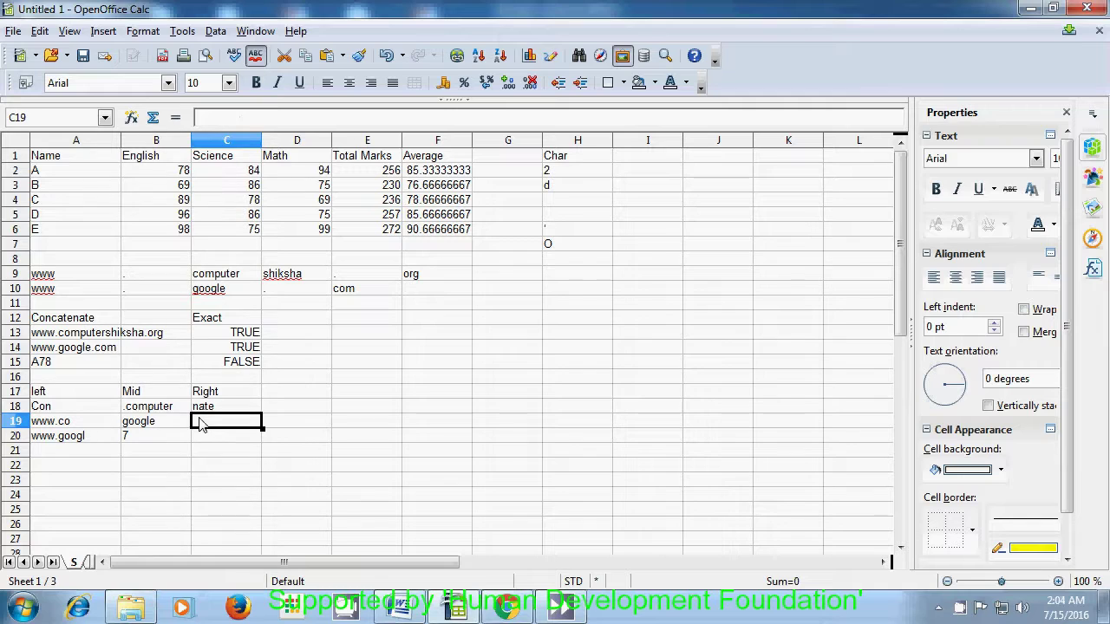
pyautogui.write('=r')
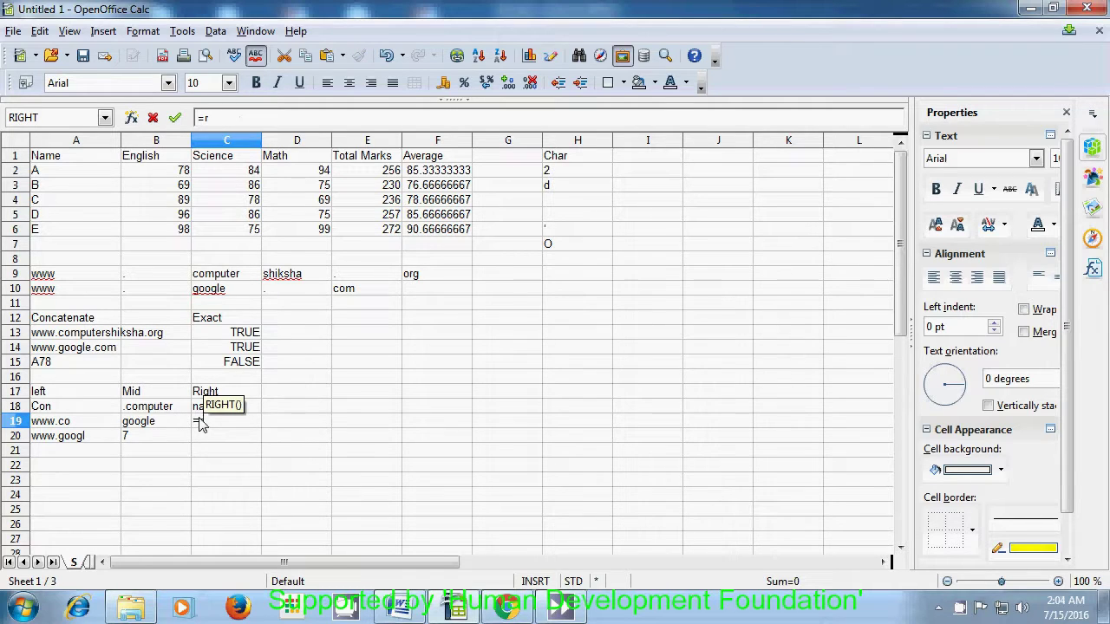
pyautogui.write('ight')
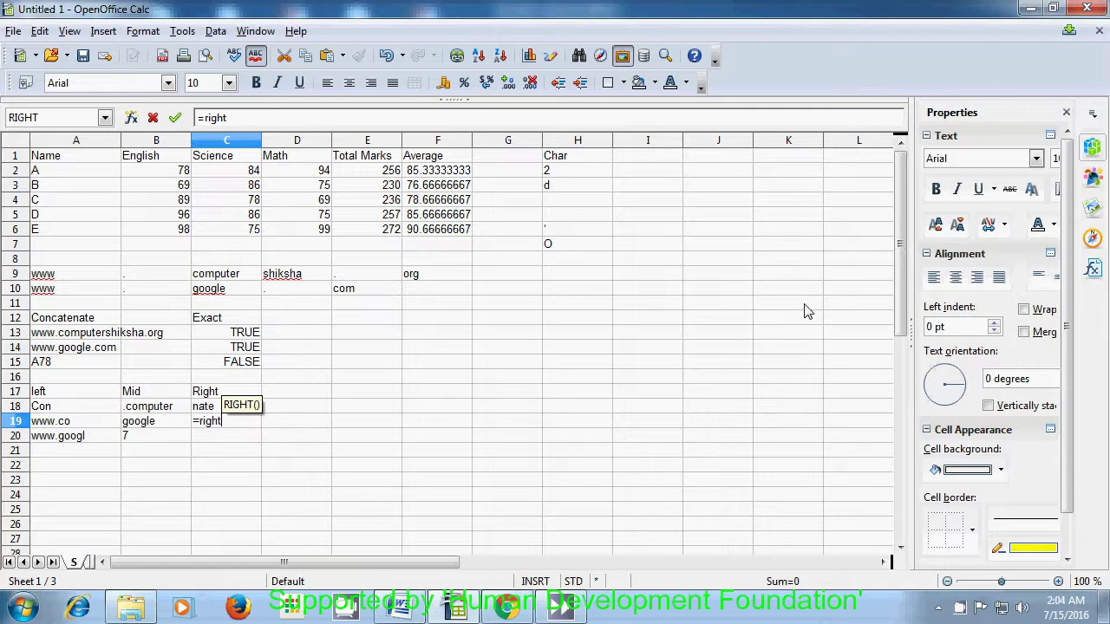
pyautogui.write('(')
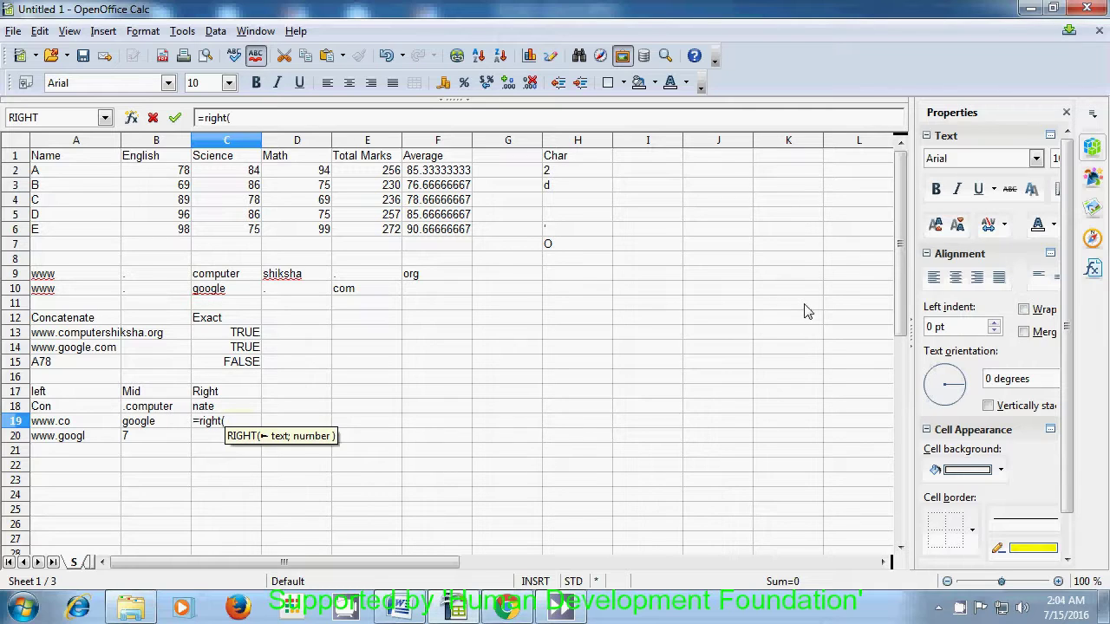
pyautogui.click(74, 340)
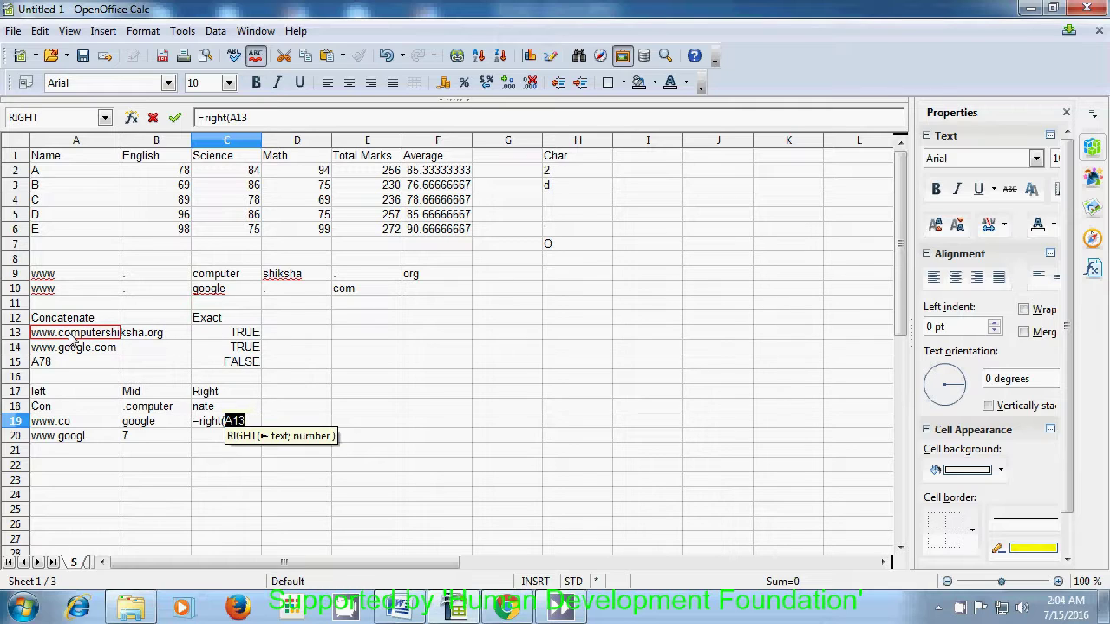
pyautogui.write(';')
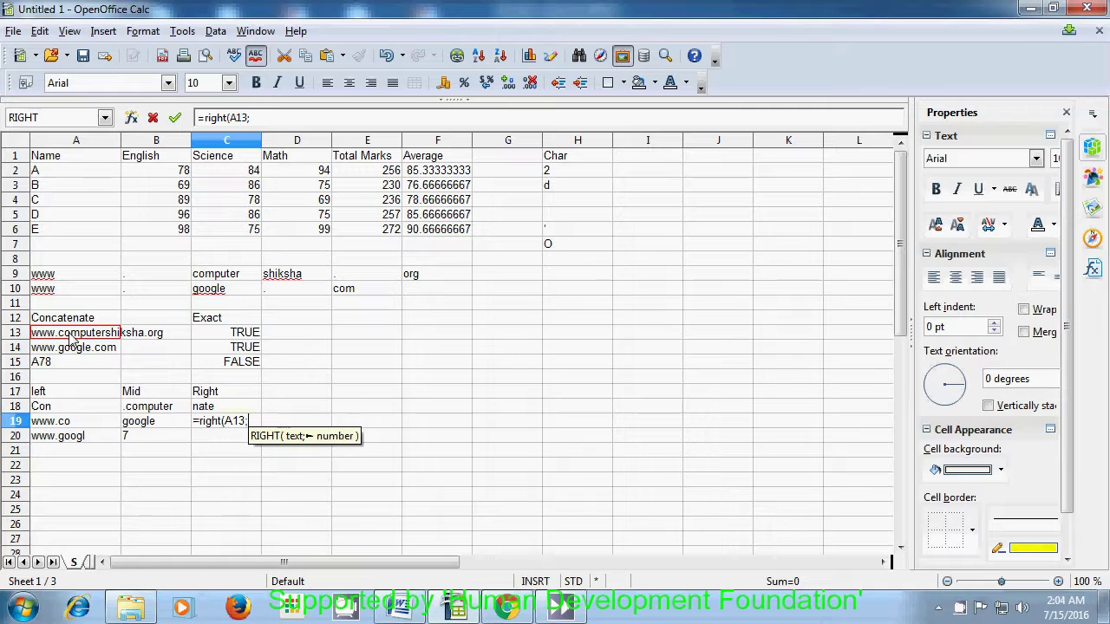
pyautogui.write('3')
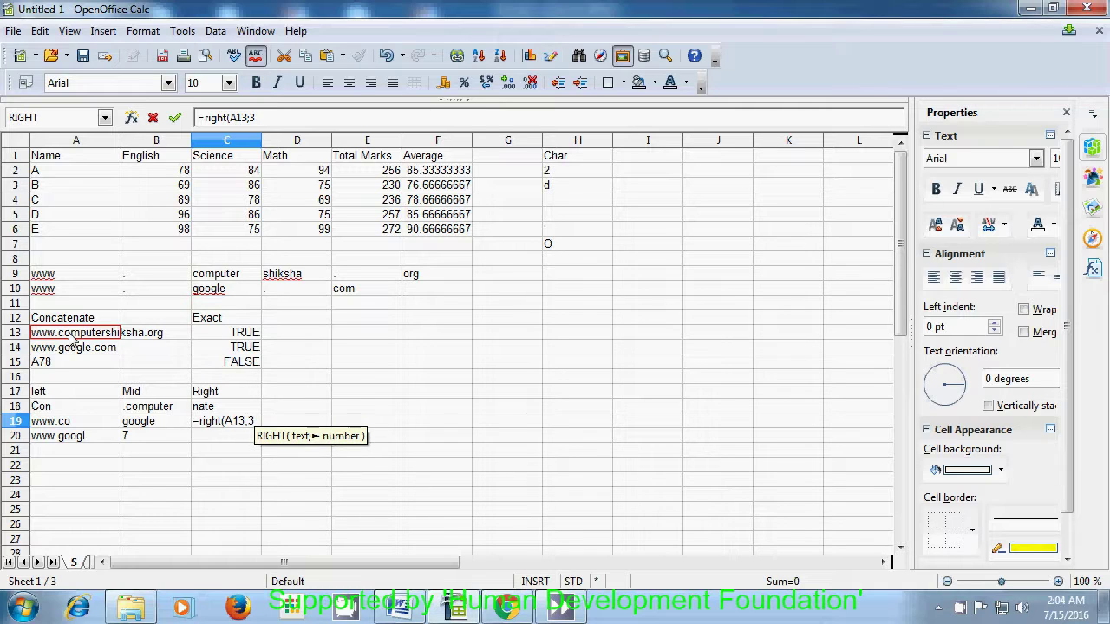
pyautogui.write(')')
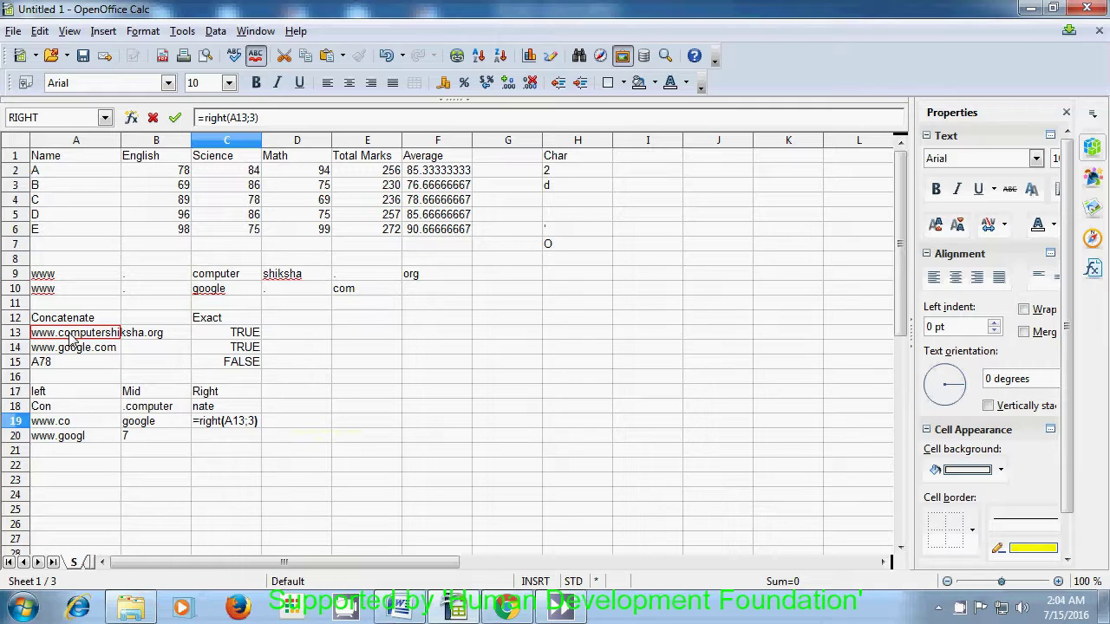
pyautogui.press('Return')
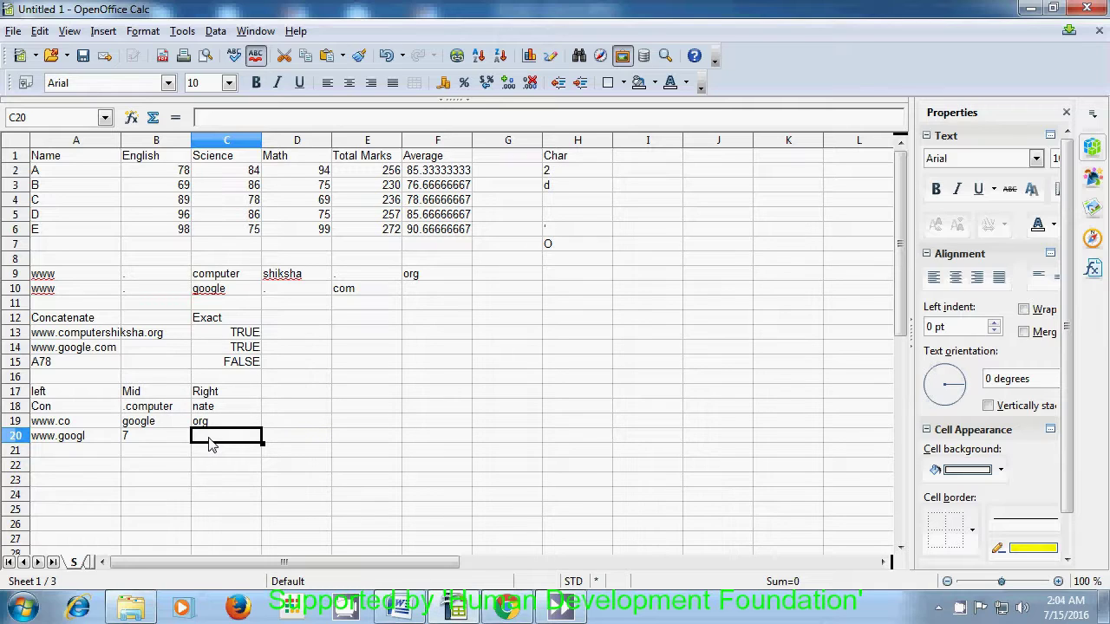
pyautogui.write('=')
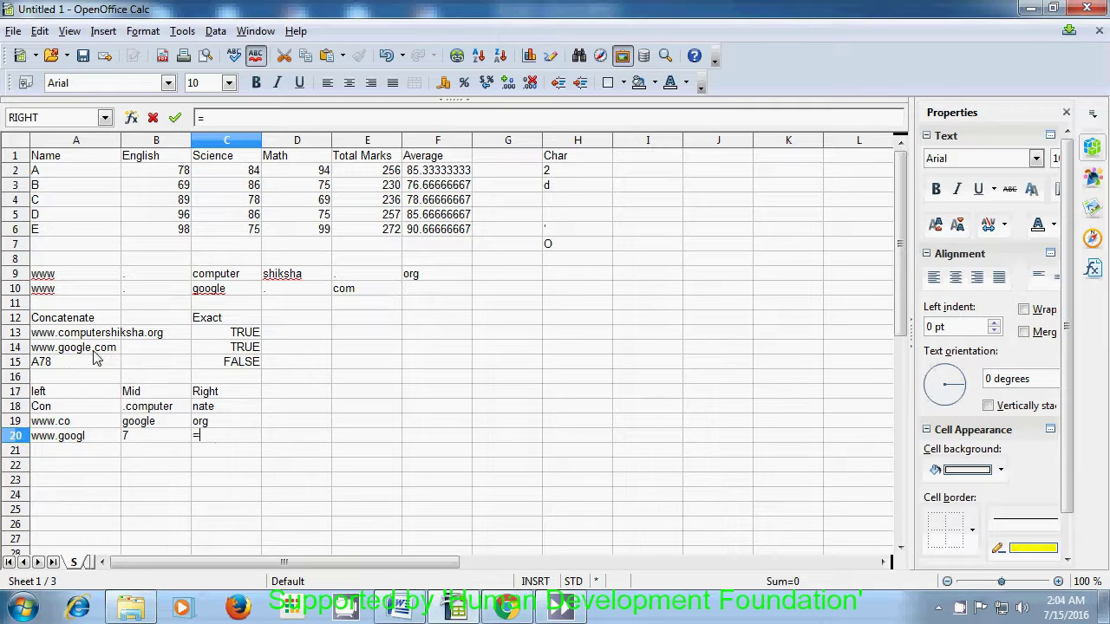
pyautogui.write('right')
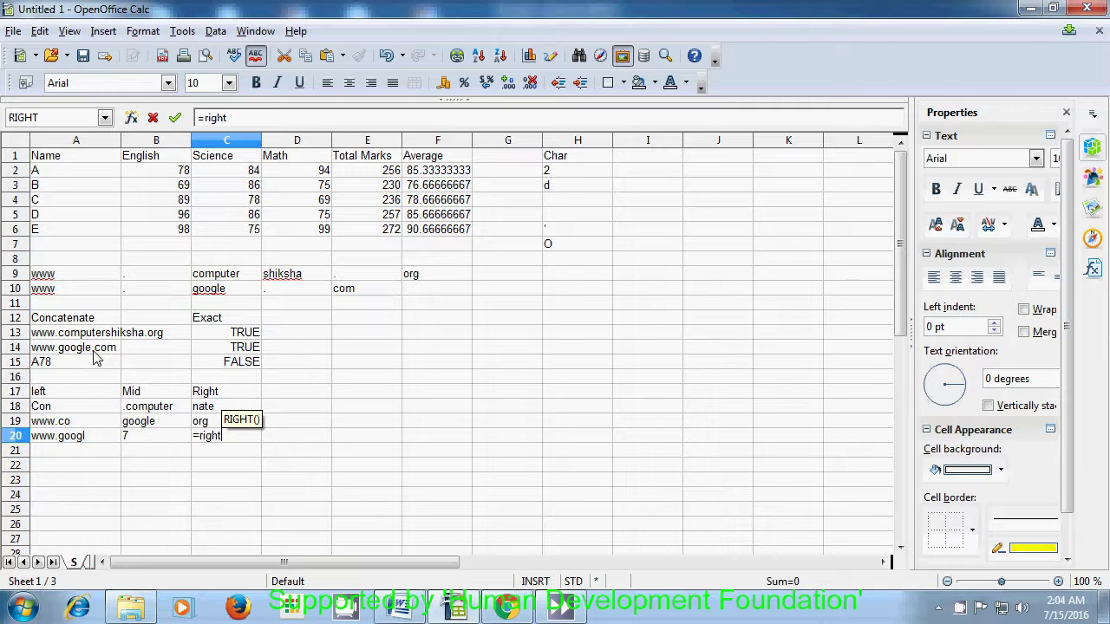
pyautogui.write('(')
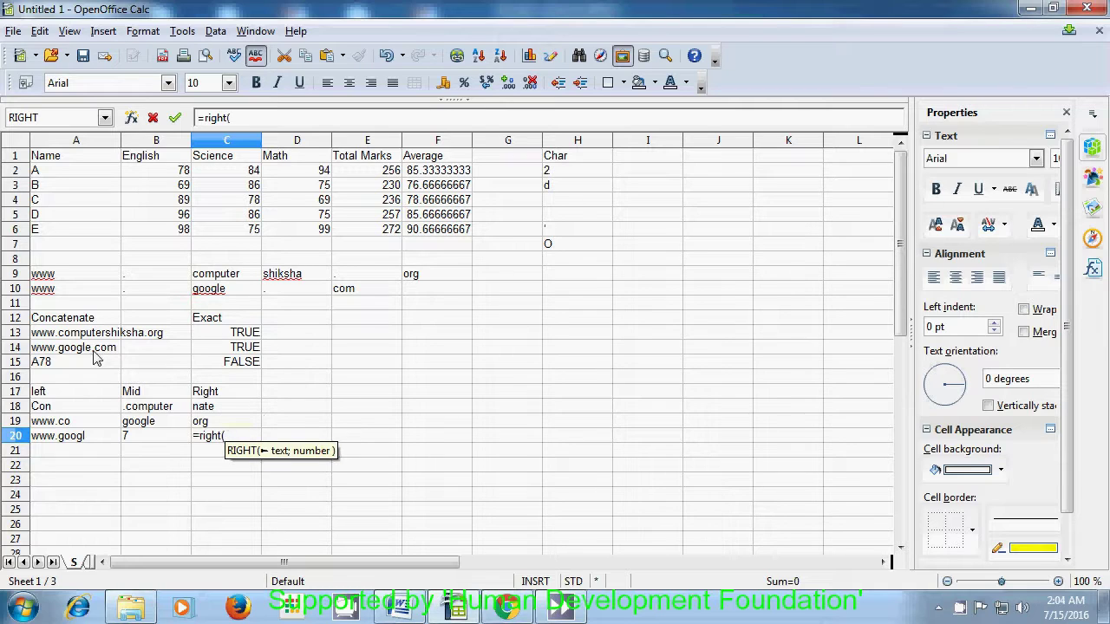
pyautogui.click(74, 349)
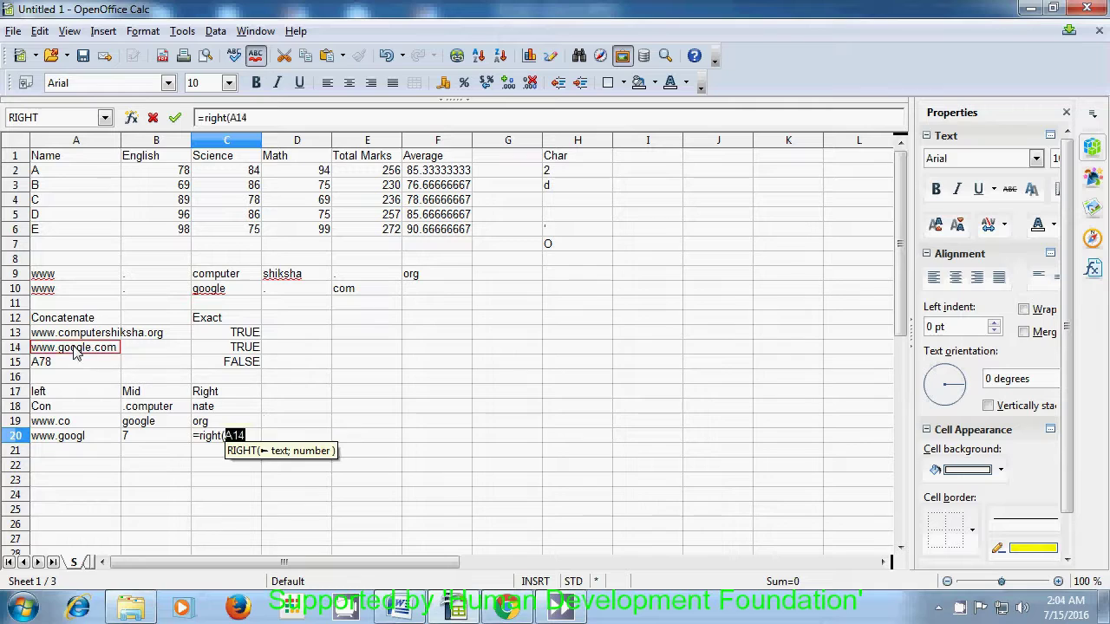
pyautogui.write(';')
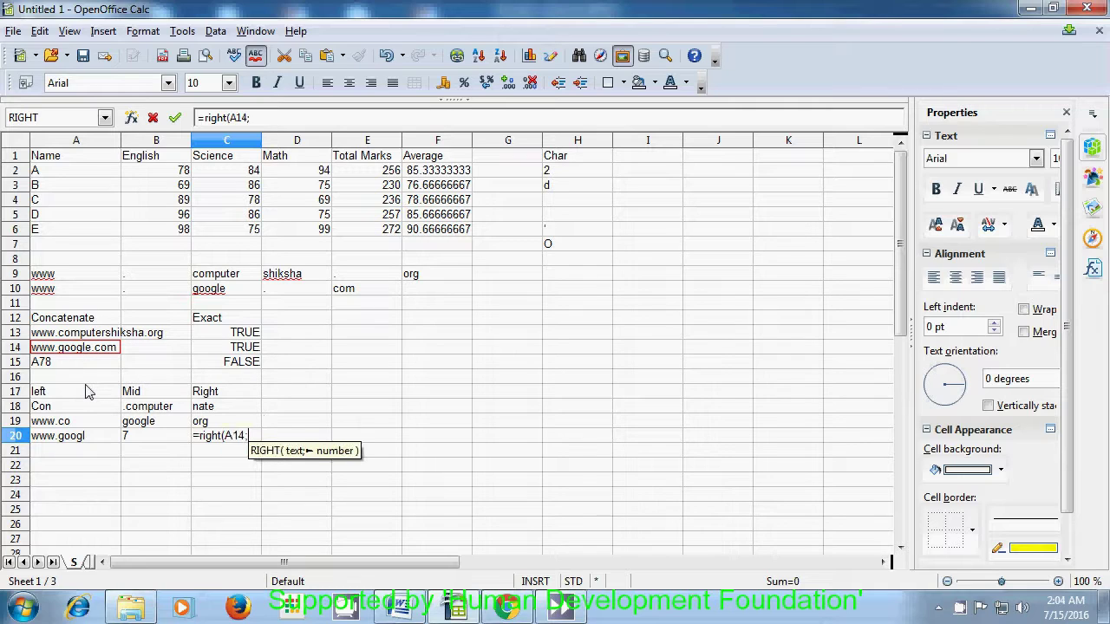
pyautogui.write('10')
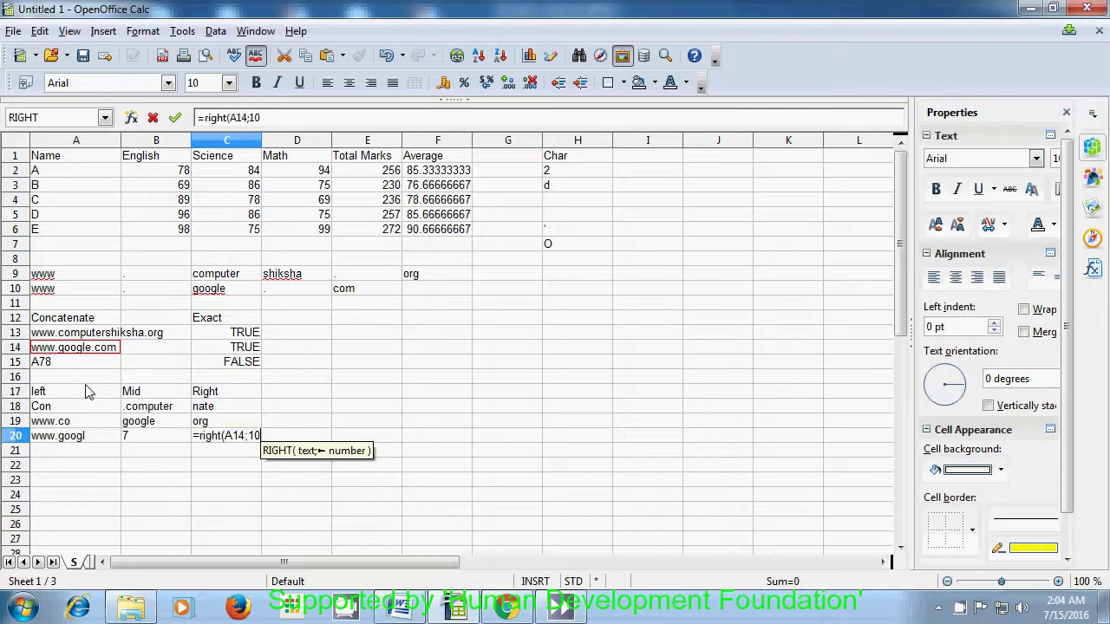
pyautogui.write(')')
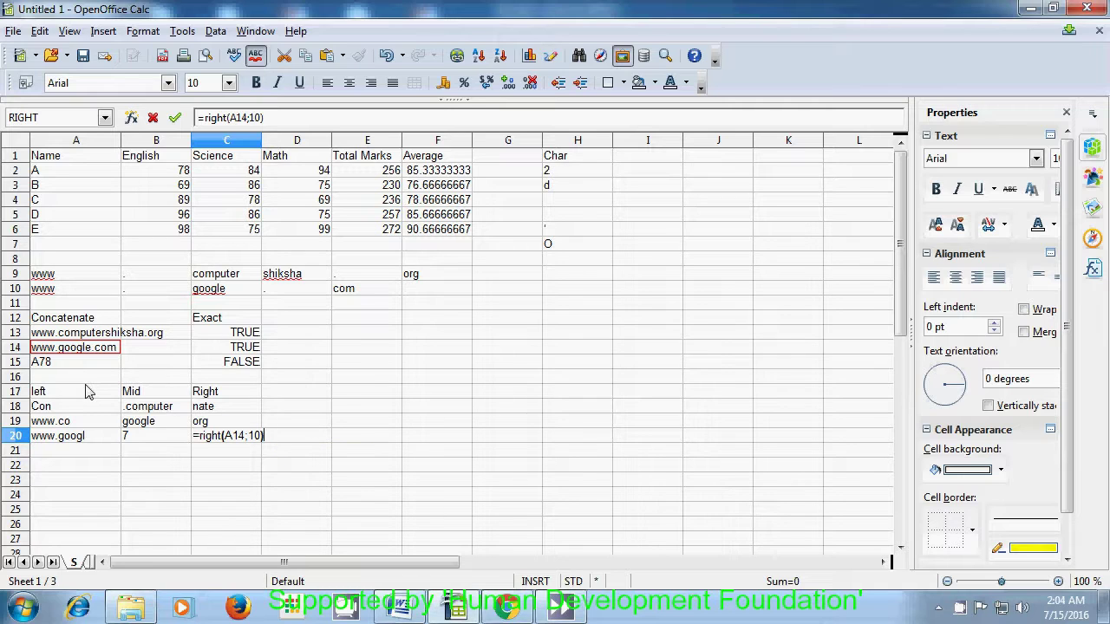
pyautogui.press('Return')
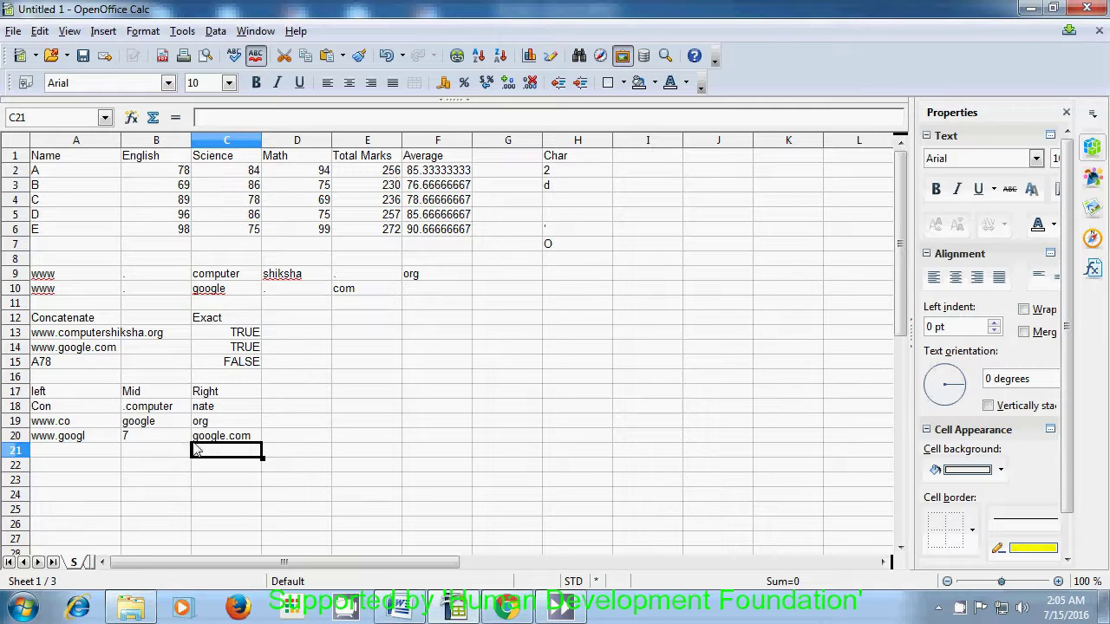
# Enter the heading Mid in cell B17, beside the left heading.
pyautogui.click(326, 398)
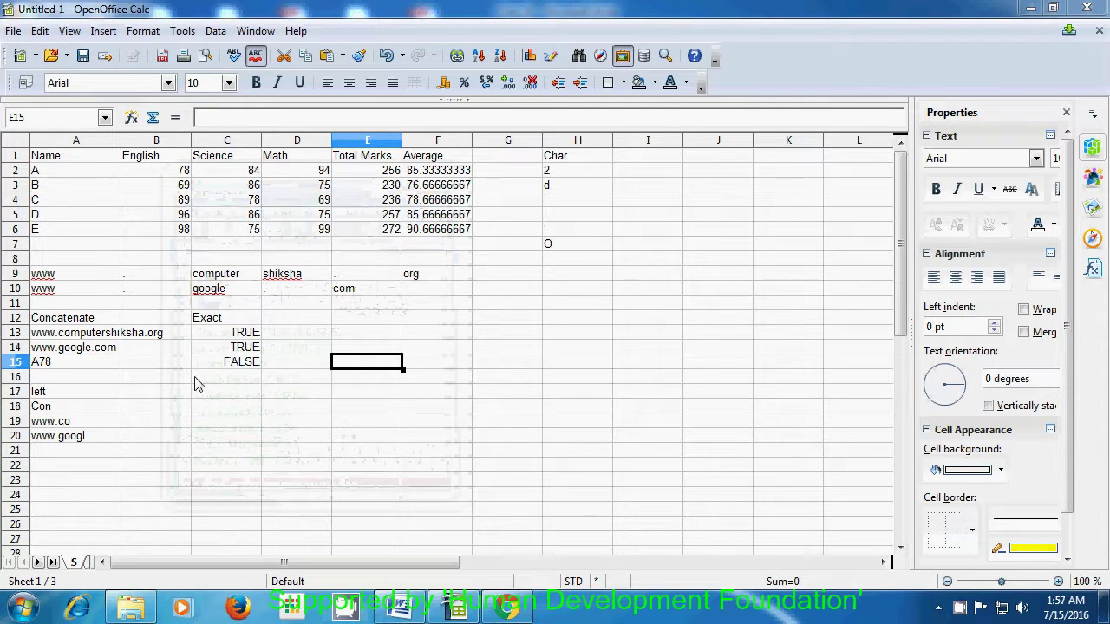
pyautogui.click(159, 400)
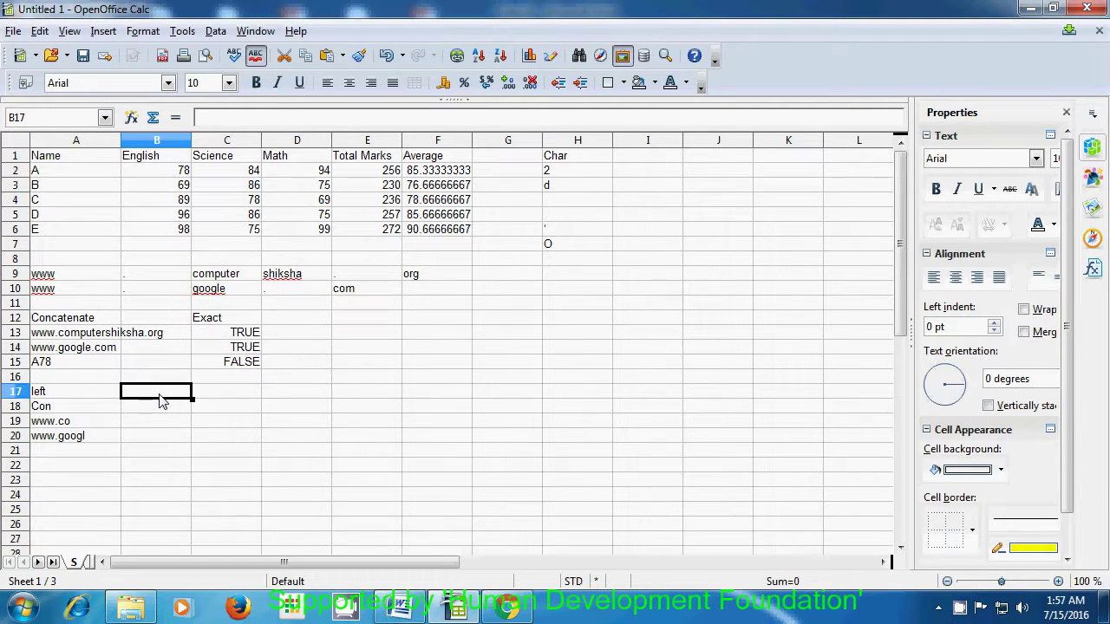
pyautogui.write('Mid')
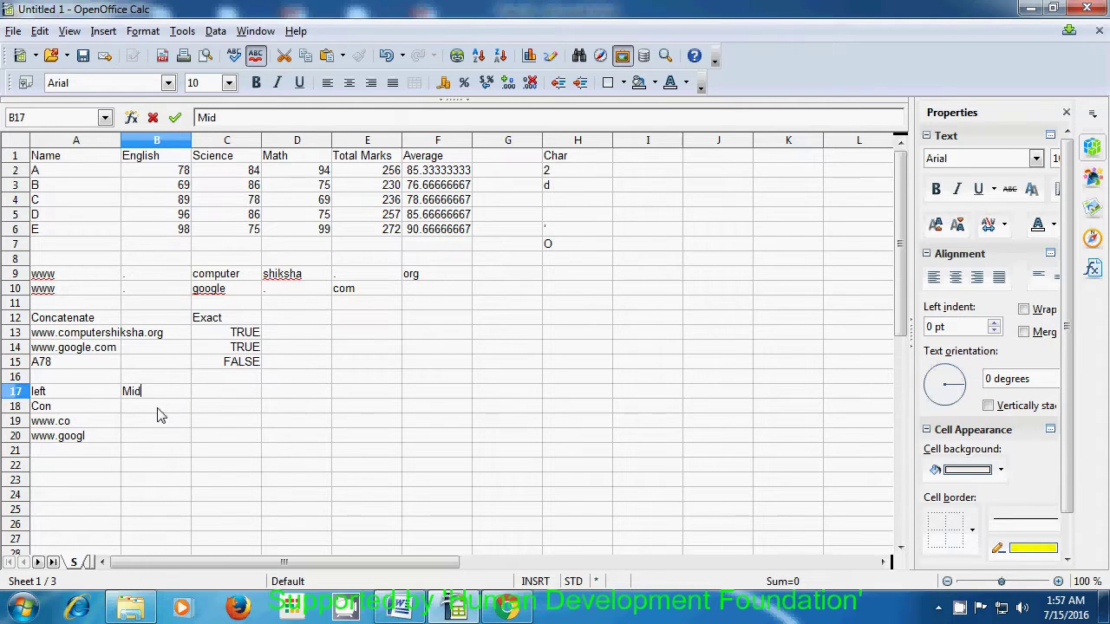
pyautogui.click(158, 413)
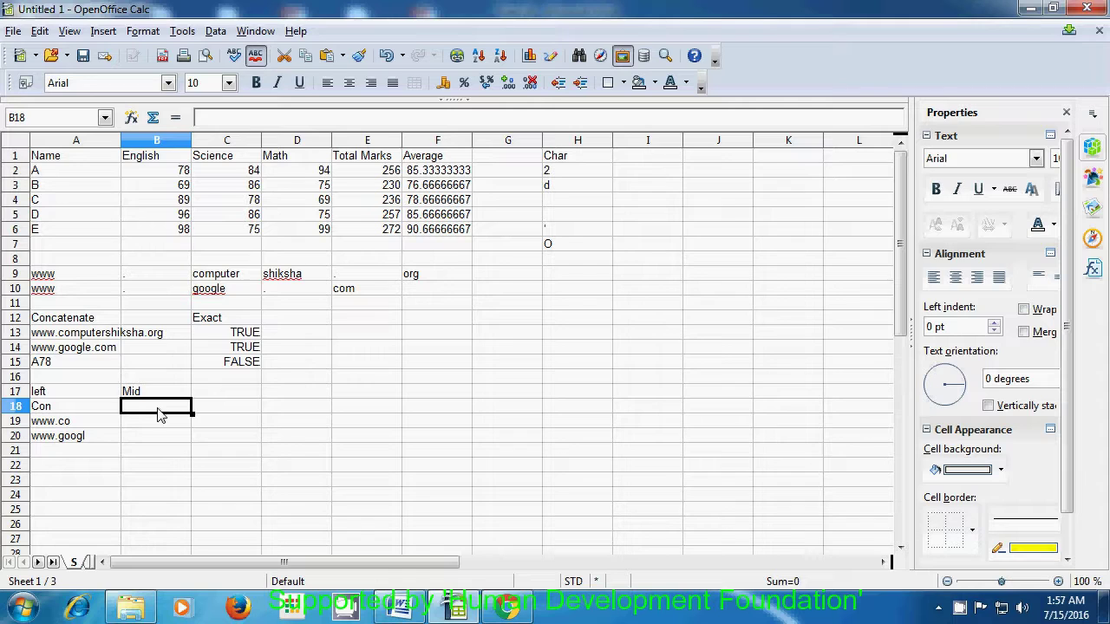
pyautogui.write('=m')
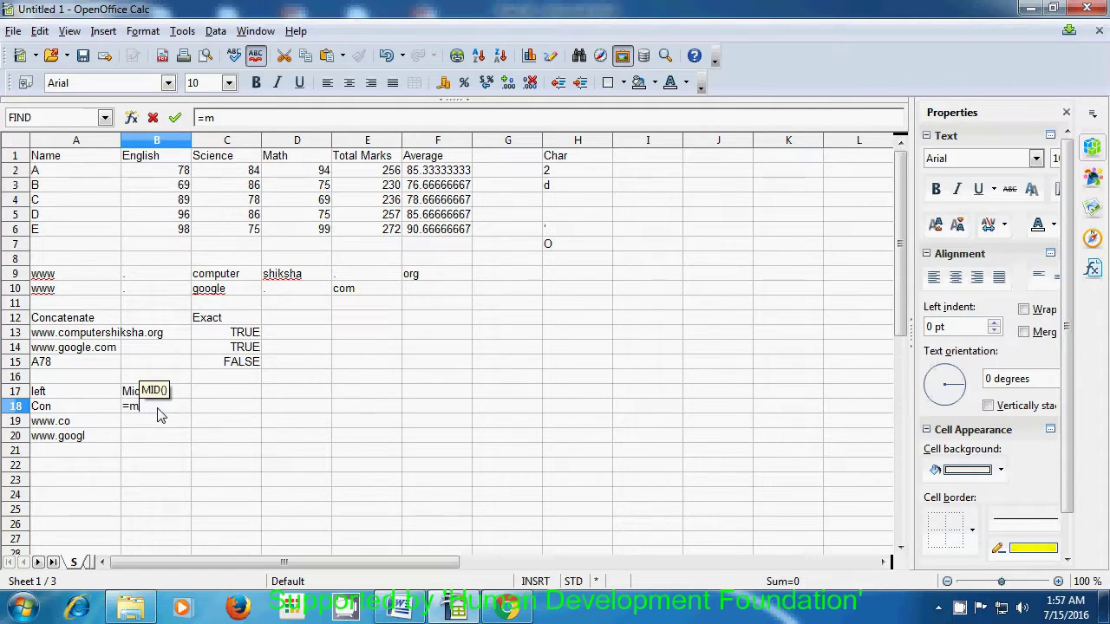
pyautogui.write('id')
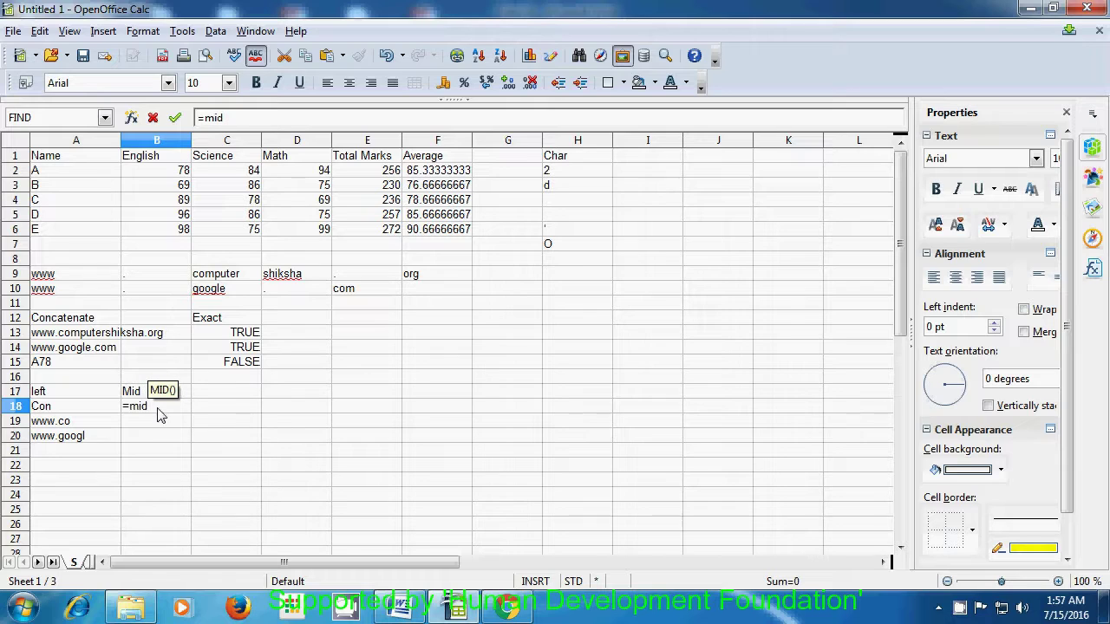
pyautogui.write('(')
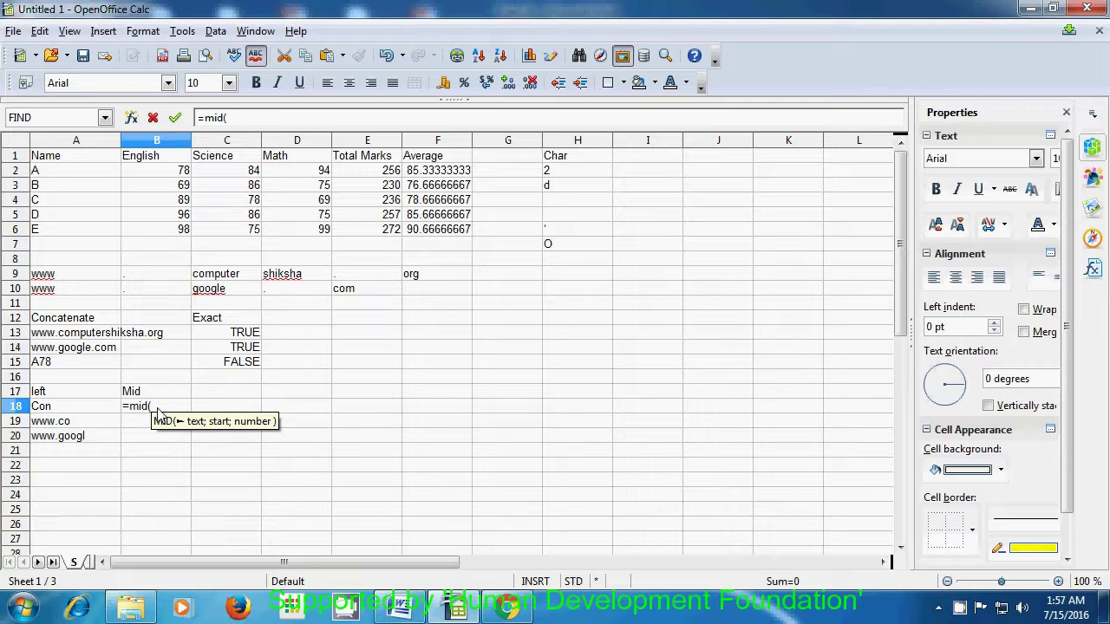
pyautogui.click(82, 334)
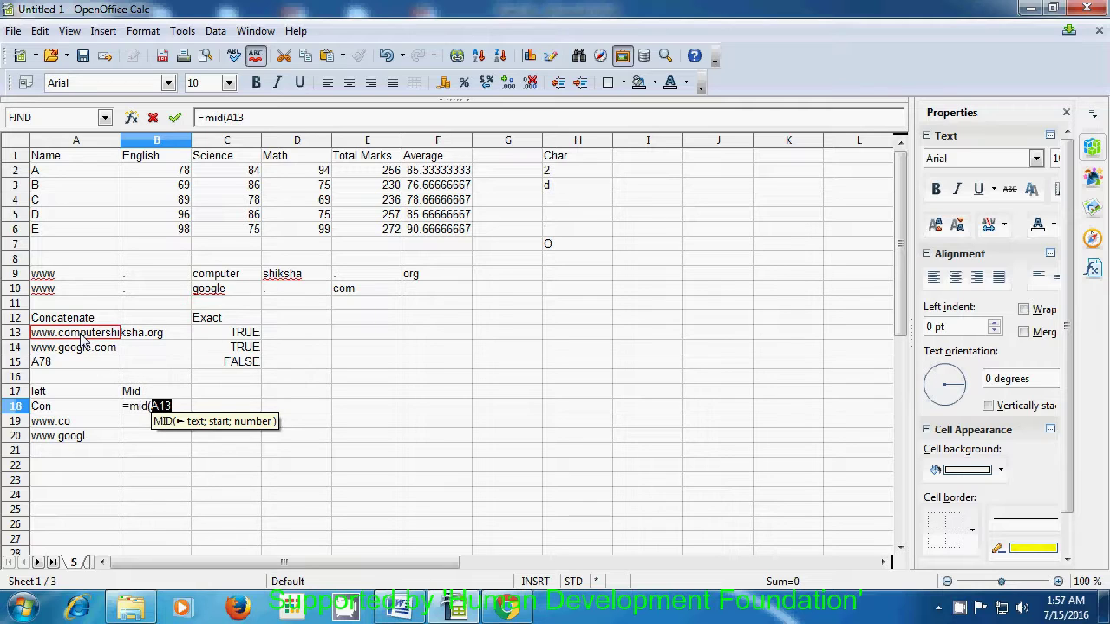